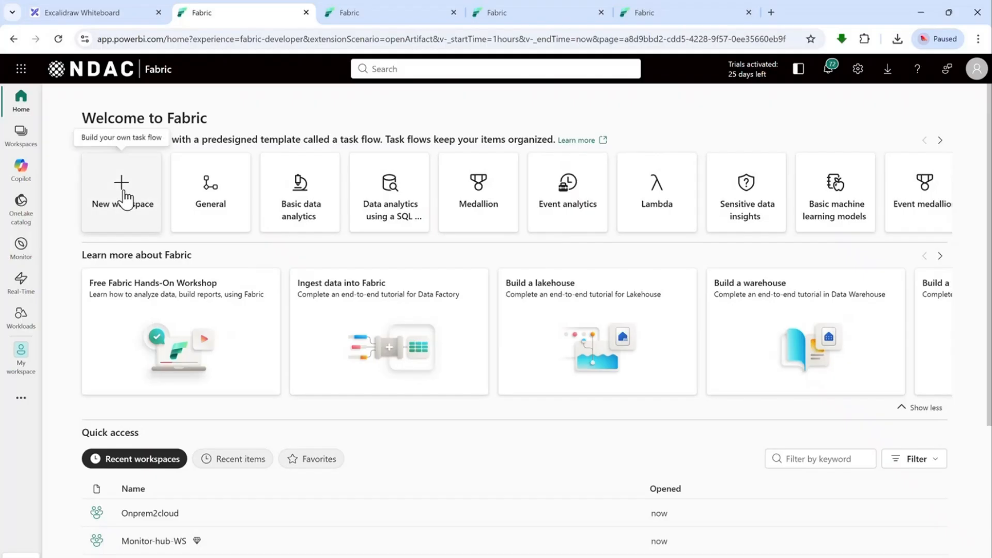
- Start creating a new workspace and name it Real-Time-Weather-WS
click(21, 136)
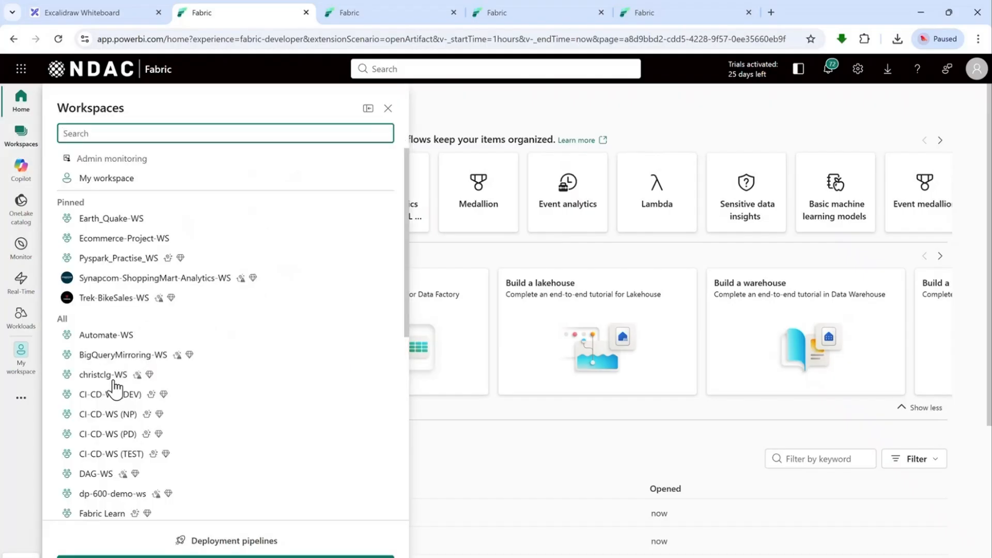
click(528, 111)
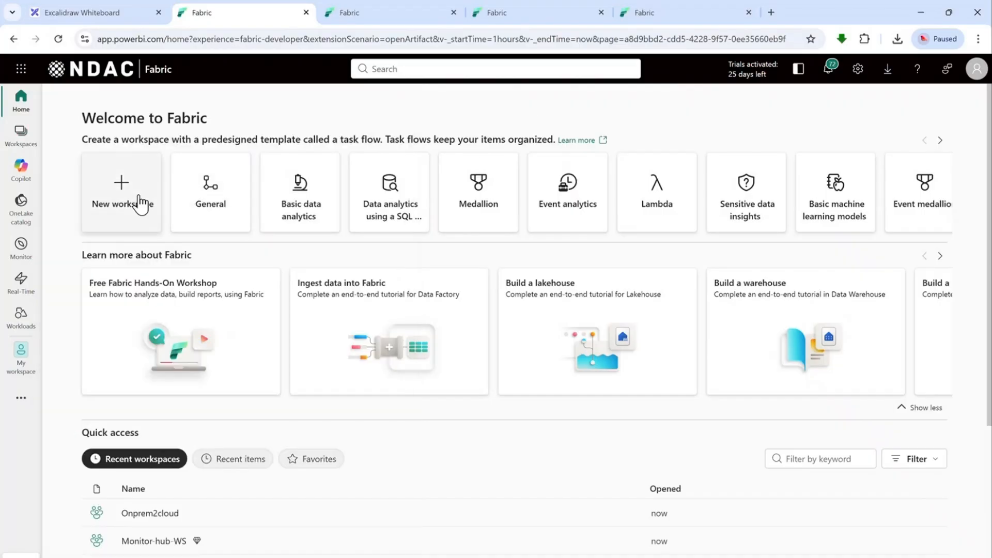
click(140, 203)
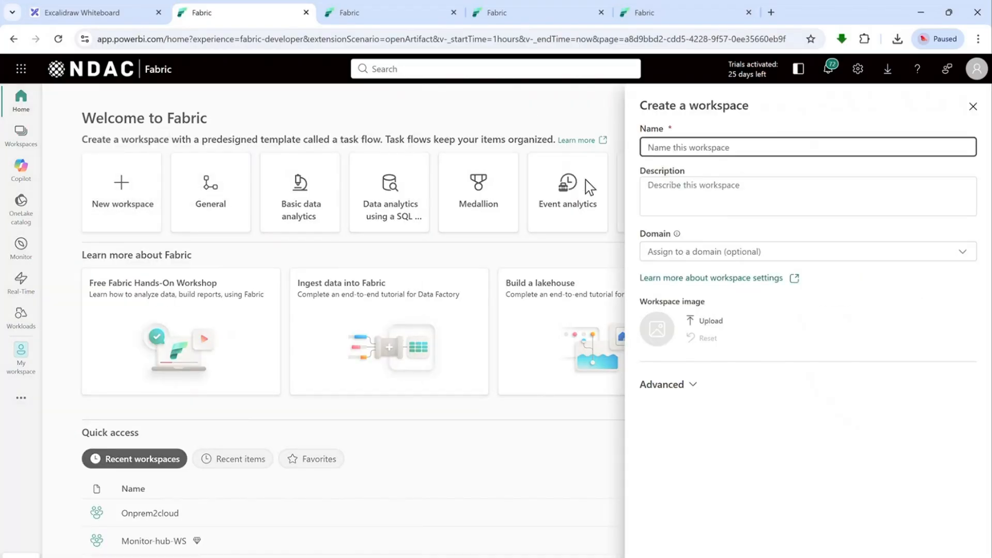
text(Reak)
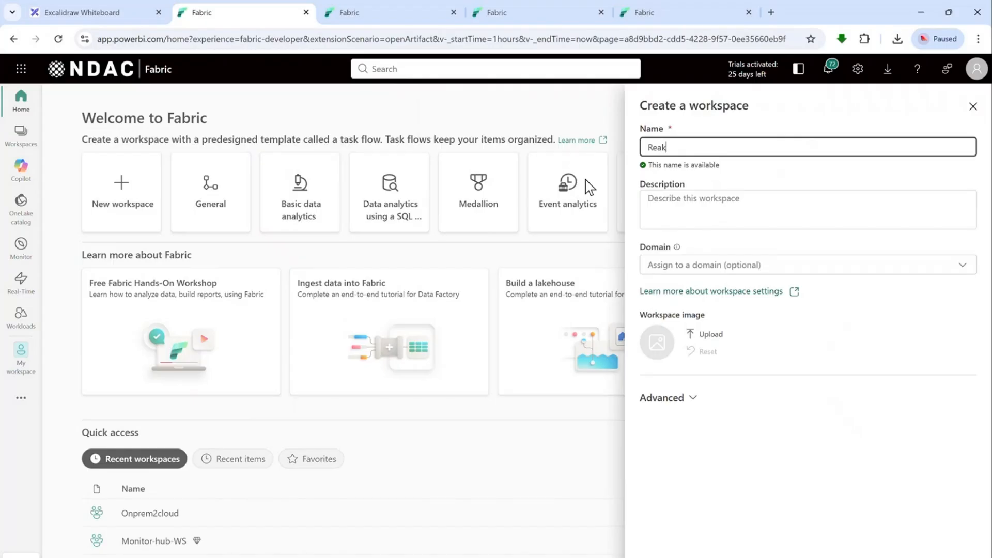
key(BackSpace)
text(l-Time-Weather-WS)
- Review the advanced workspace settings, keep the Trial license mode, and create the workspace
click(693, 399)
scroll(819, 377, down, 3)
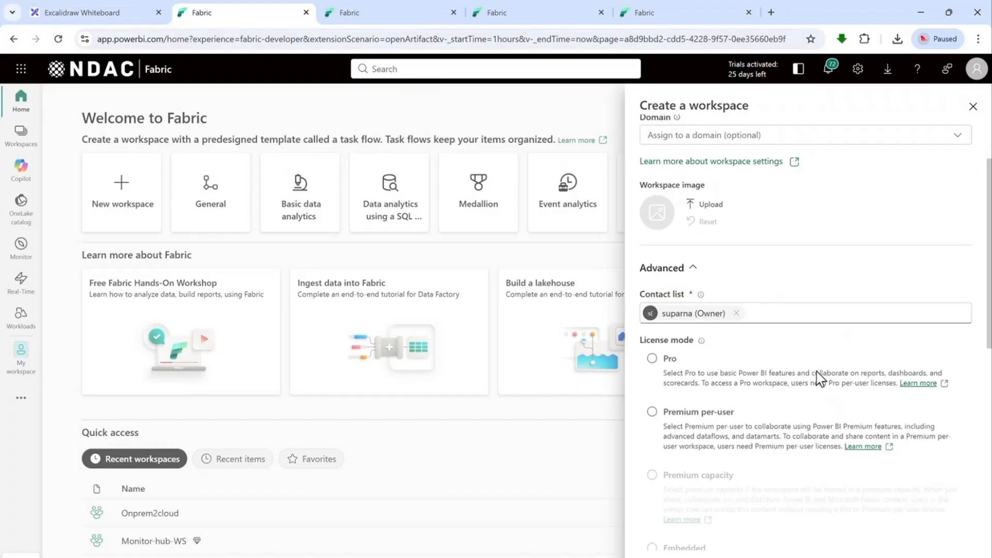
scroll(818, 376, down, 5)
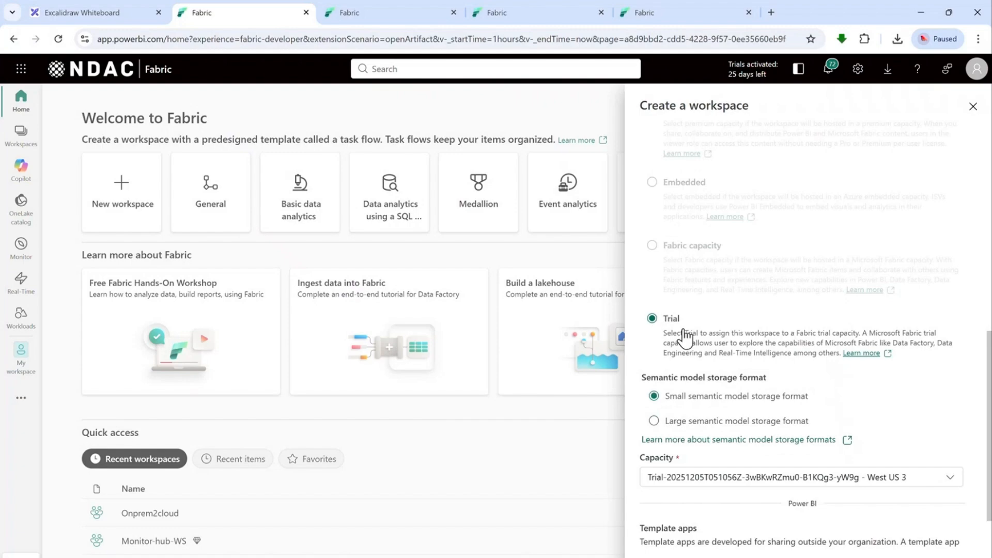
scroll(681, 335, up, 3)
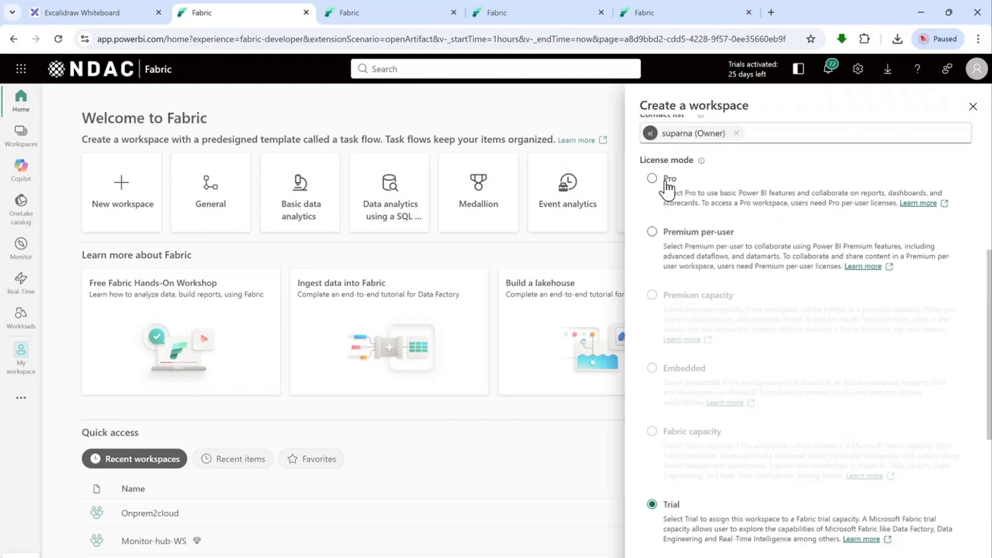
scroll(709, 248, down, 5)
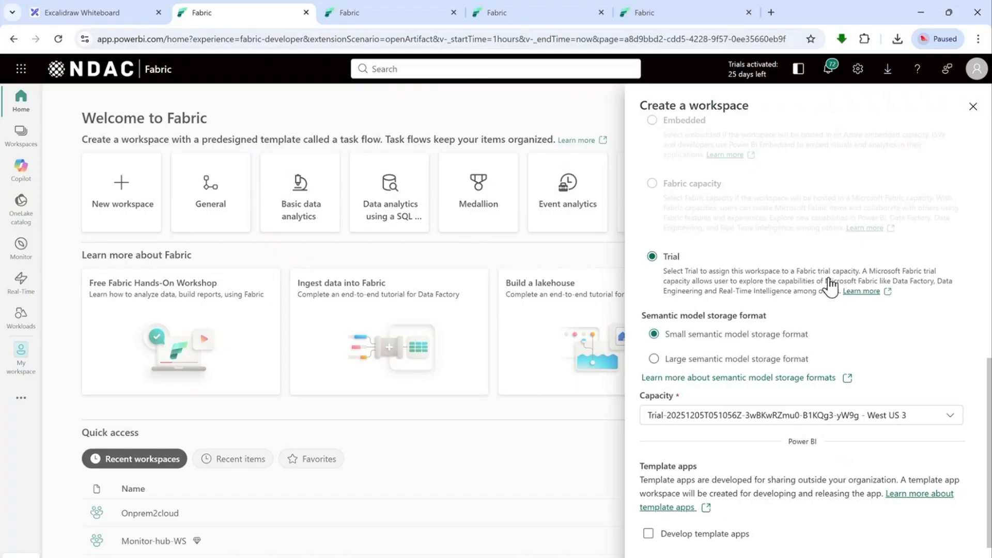
scroll(828, 281, up, 8)
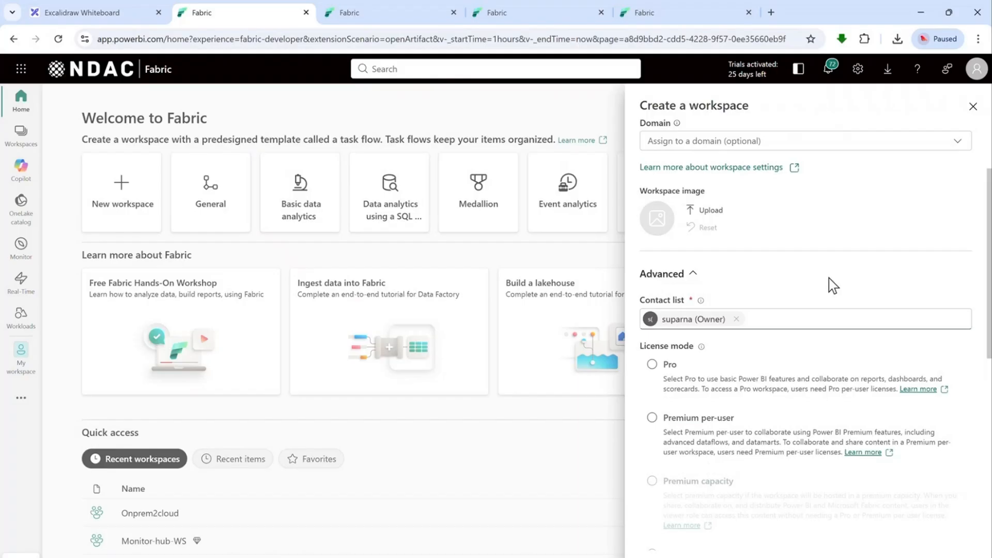
scroll(831, 283, down, 8)
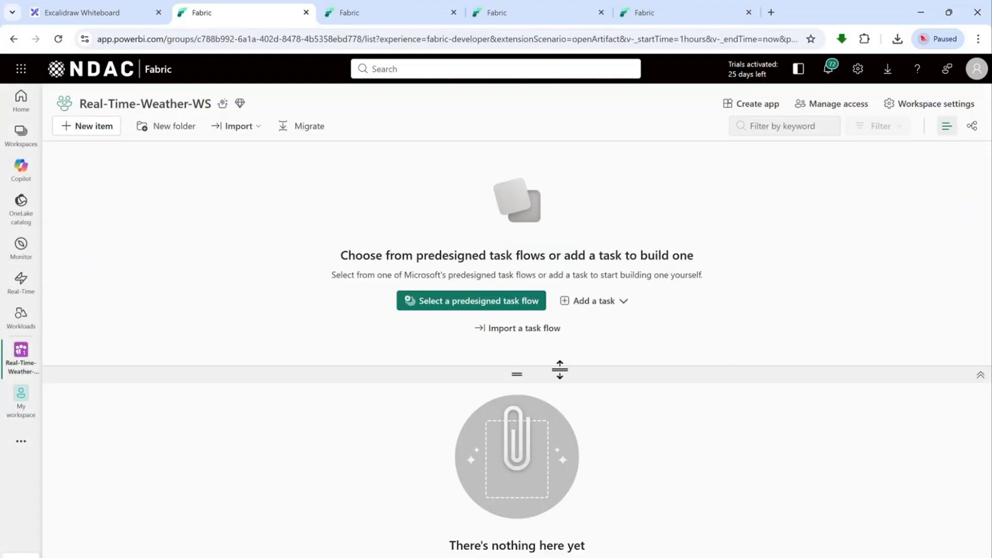
- Collapse the workspace's task flow area and consult the weather data pipeline diagram in Excalidraw before returning to Fabric
drag(527, 372, 528, 201)
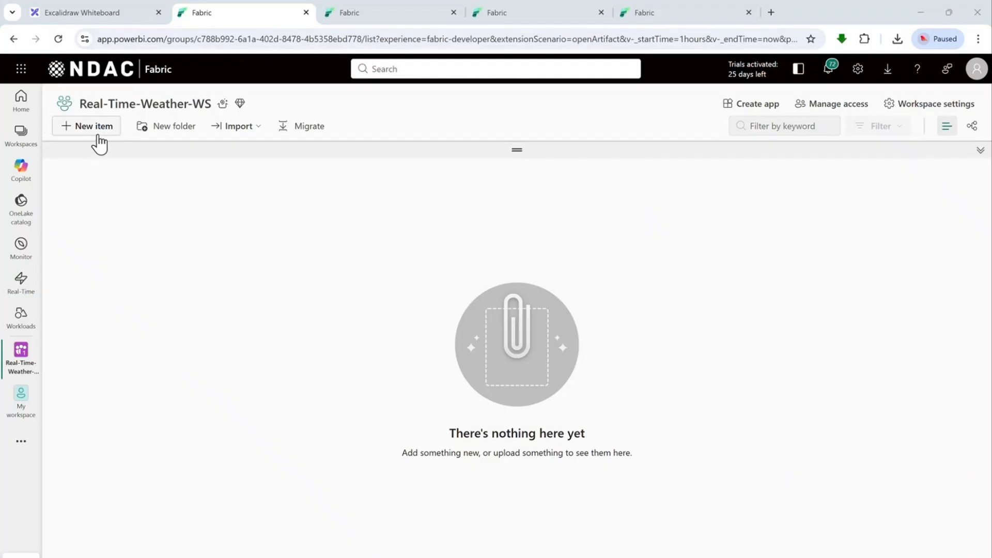
click(69, 15)
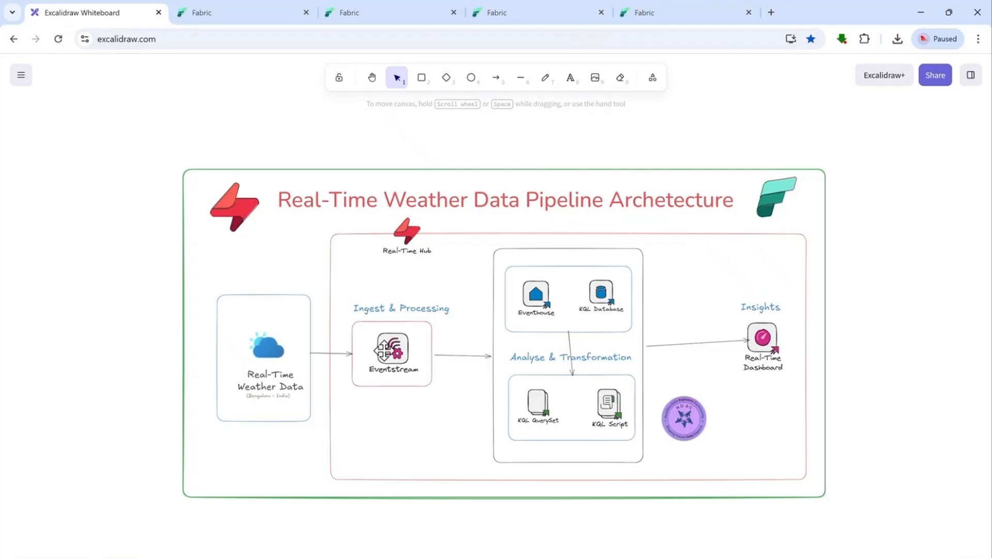
click(237, 15)
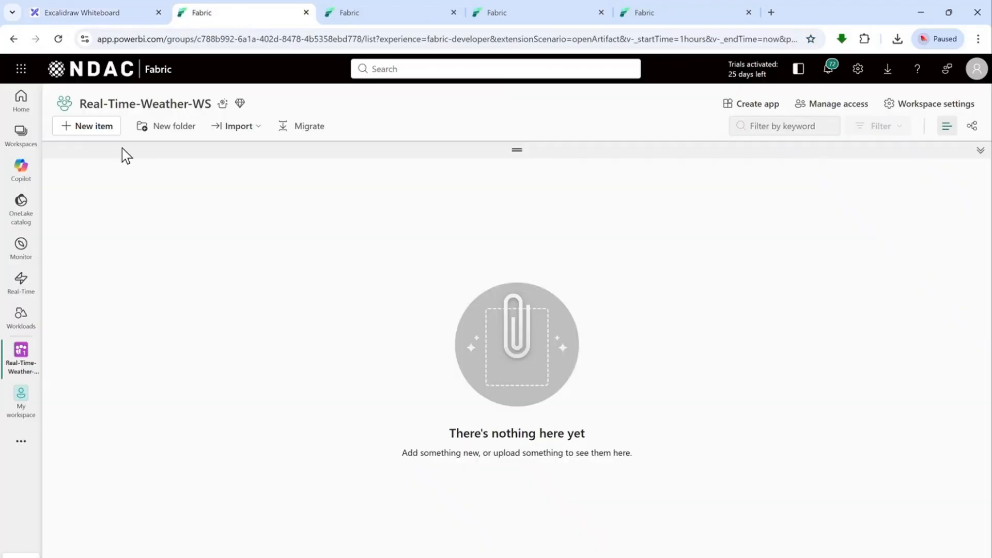
- Create an Eventhouse named weatherdata-EH in the Real-Time-Weather-WS workspace
click(91, 138)
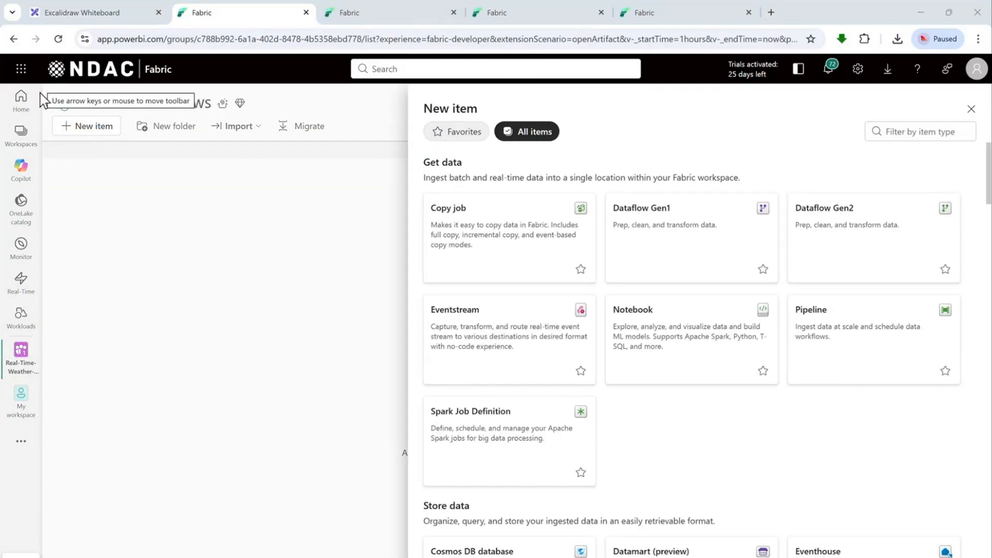
click(909, 136)
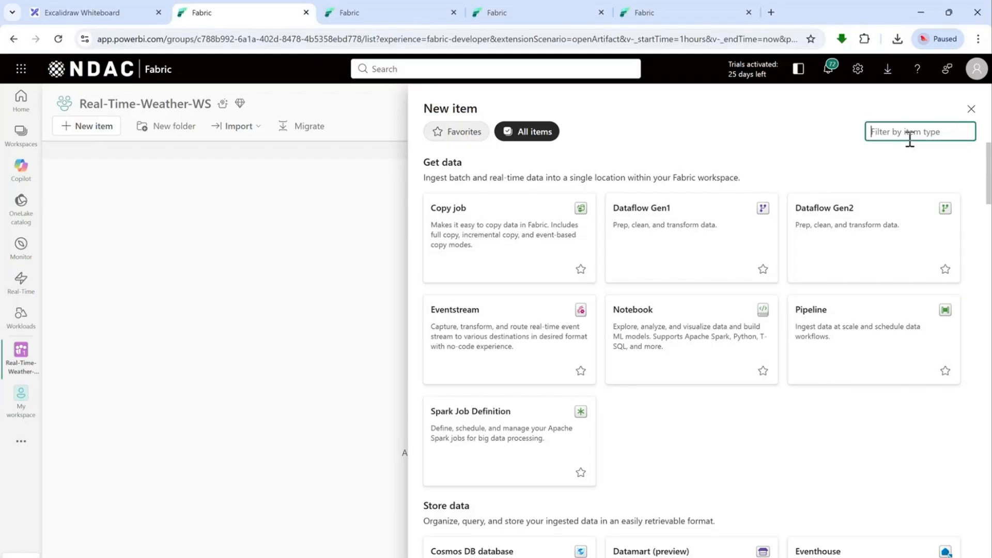
text(even)
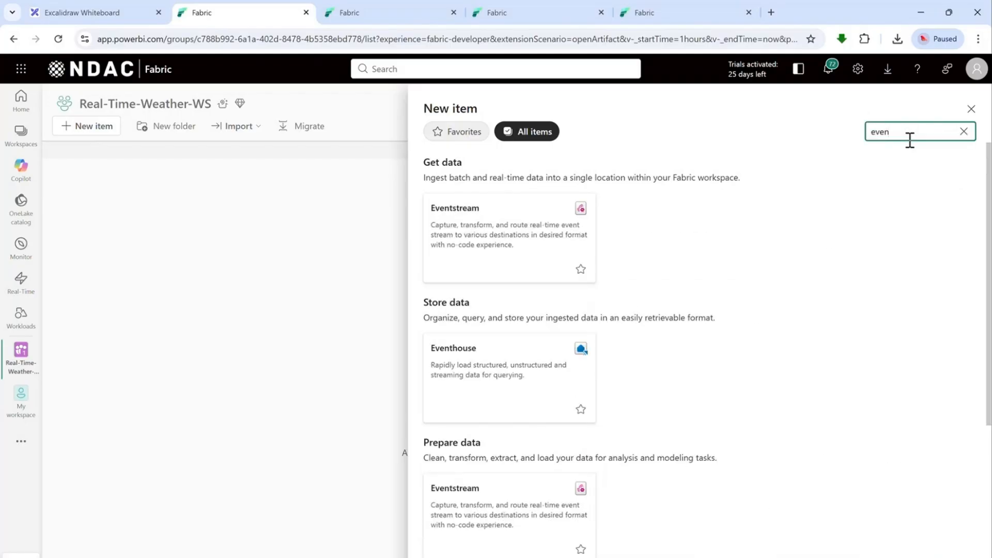
click(478, 377)
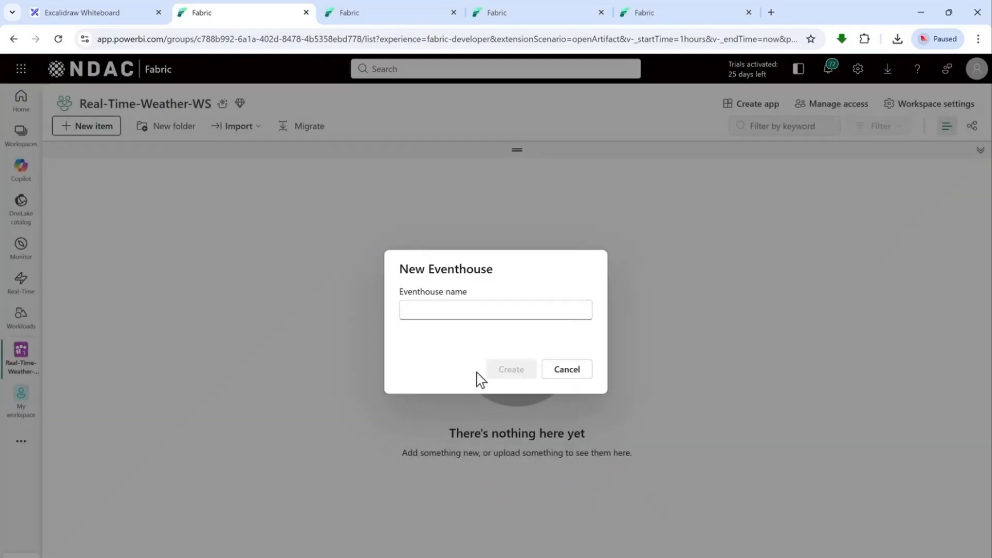
click(450, 309)
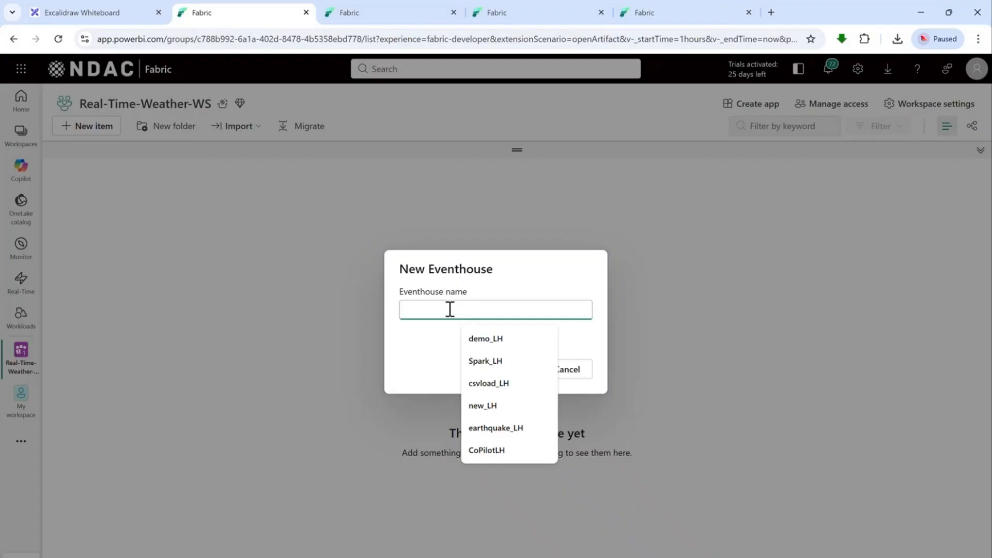
text(weatherdata-EH)
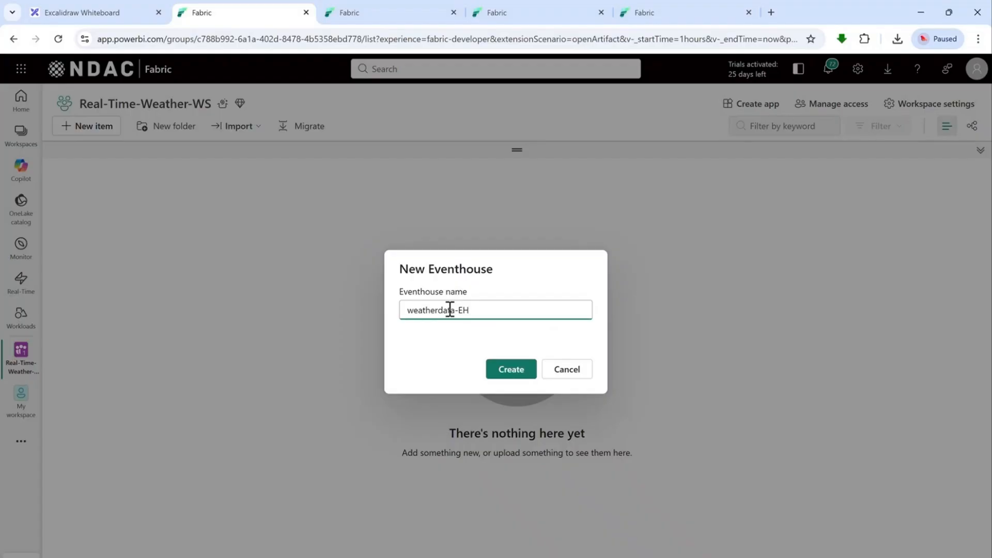
click(507, 376)
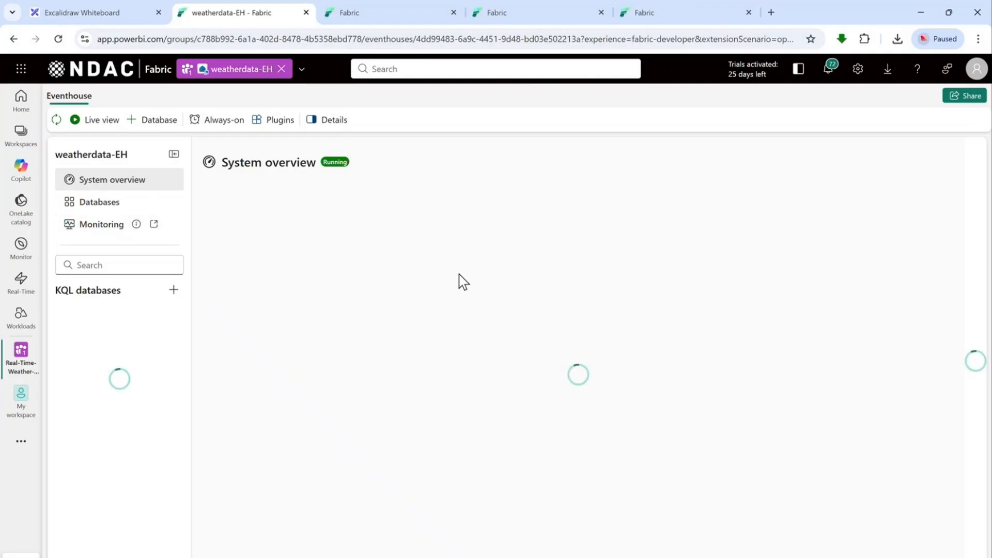
- Reload the three other open Fabric browser tabs
click(381, 21)
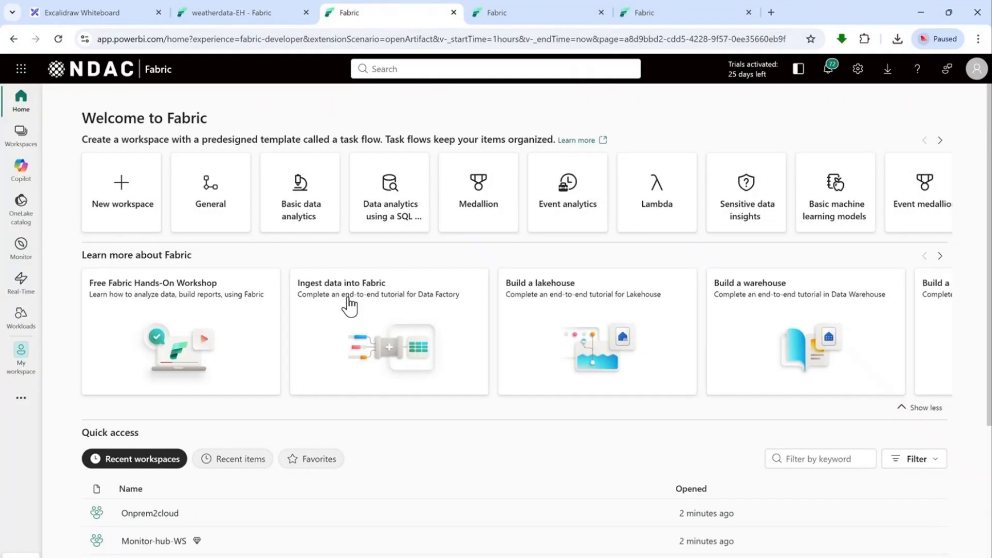
click(58, 39)
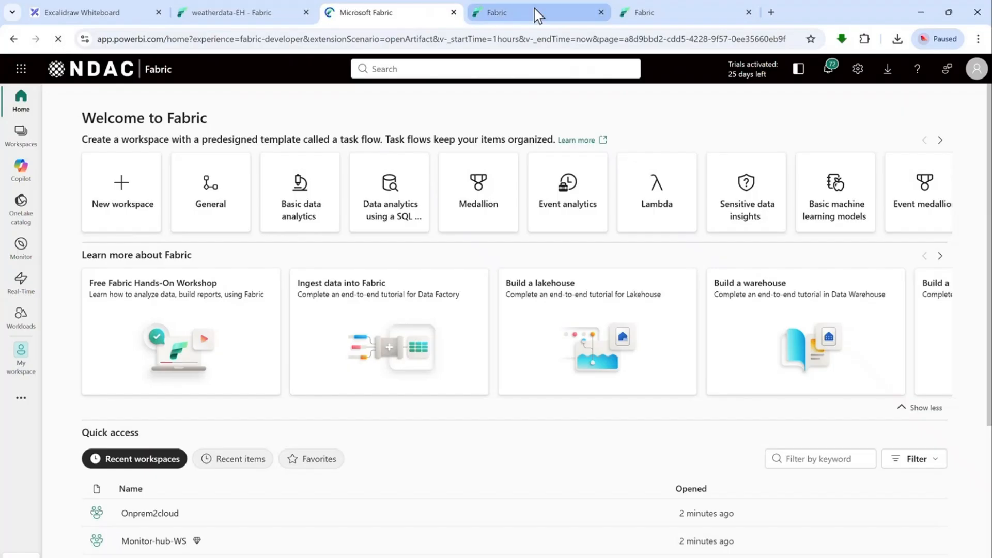
click(535, 9)
click(57, 42)
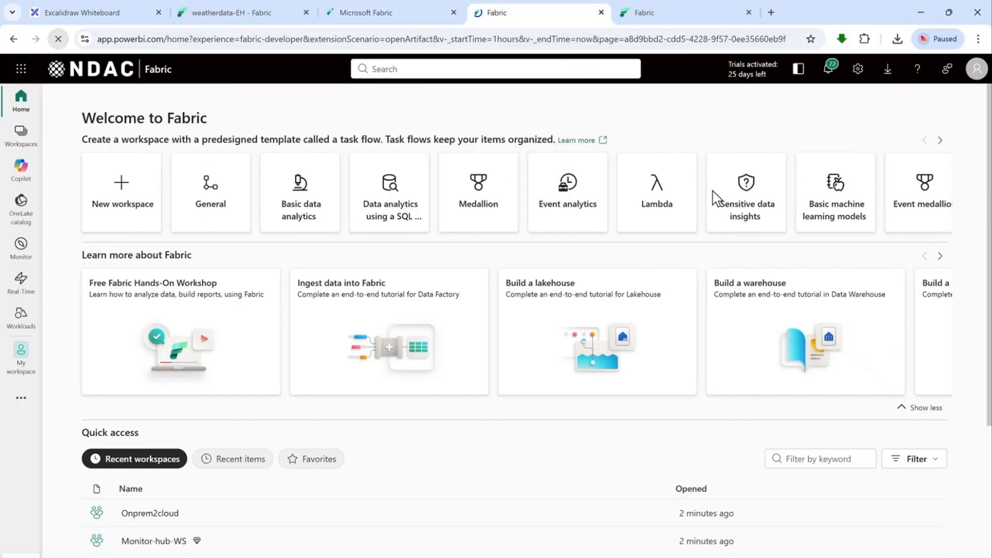
click(693, 18)
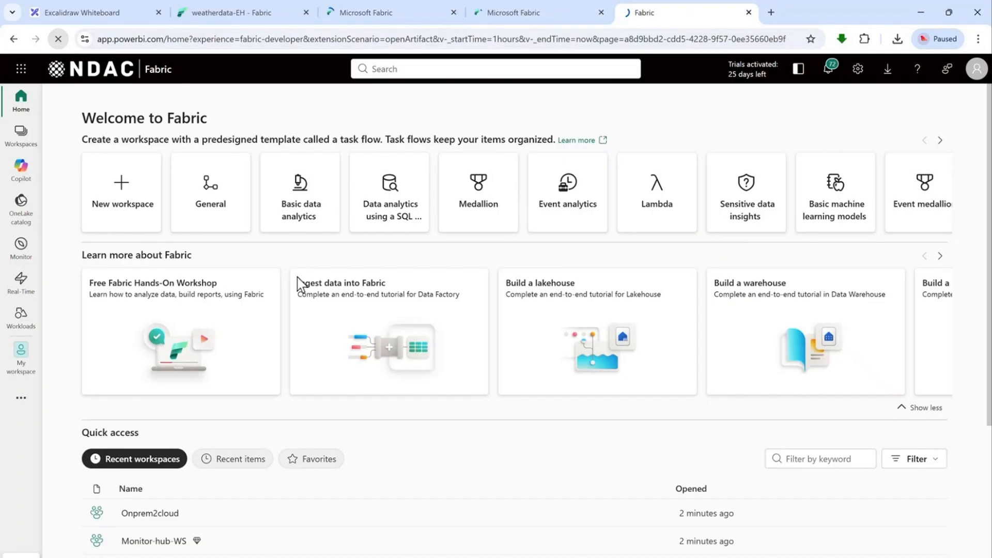
- Find the Real-Time-Weather-WS workspace by searching for "real" and open it in the second Fabric browser tab
click(421, 15)
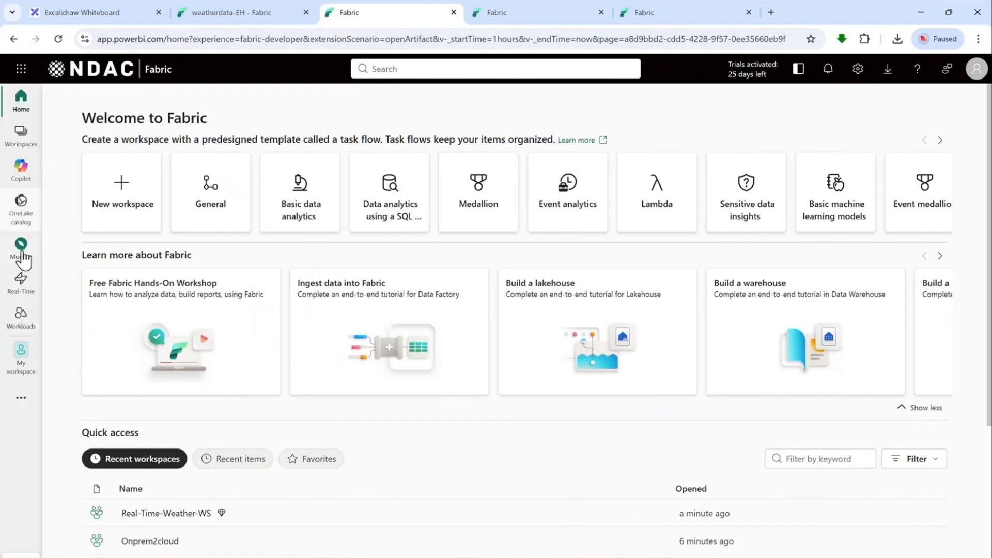
click(35, 145)
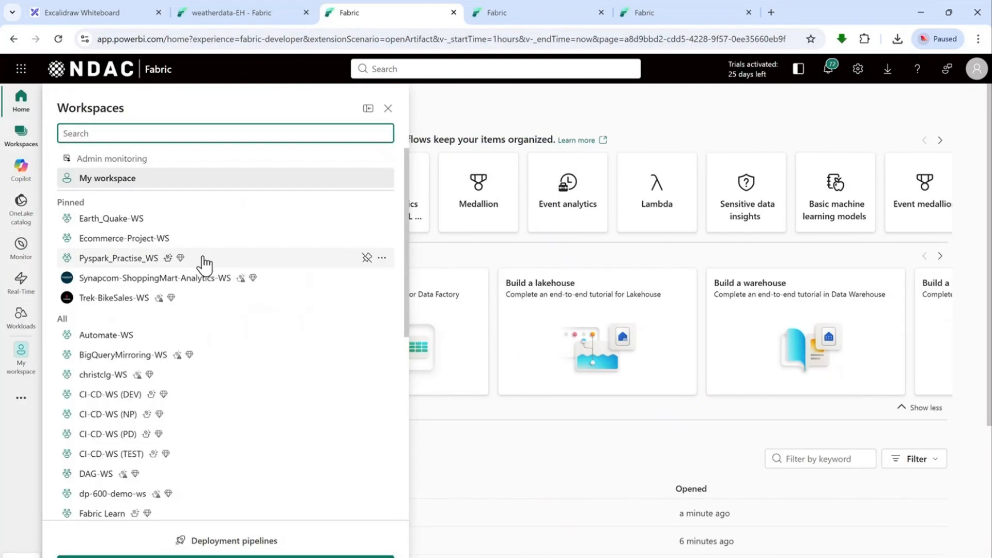
text(rwe)
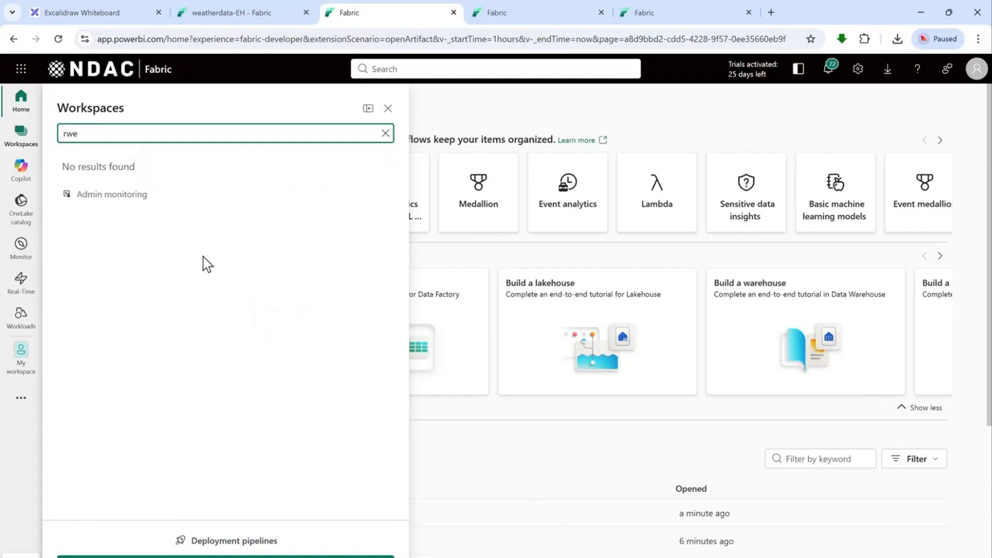
key(BackSpace)
key(BackSpace)
text(real)
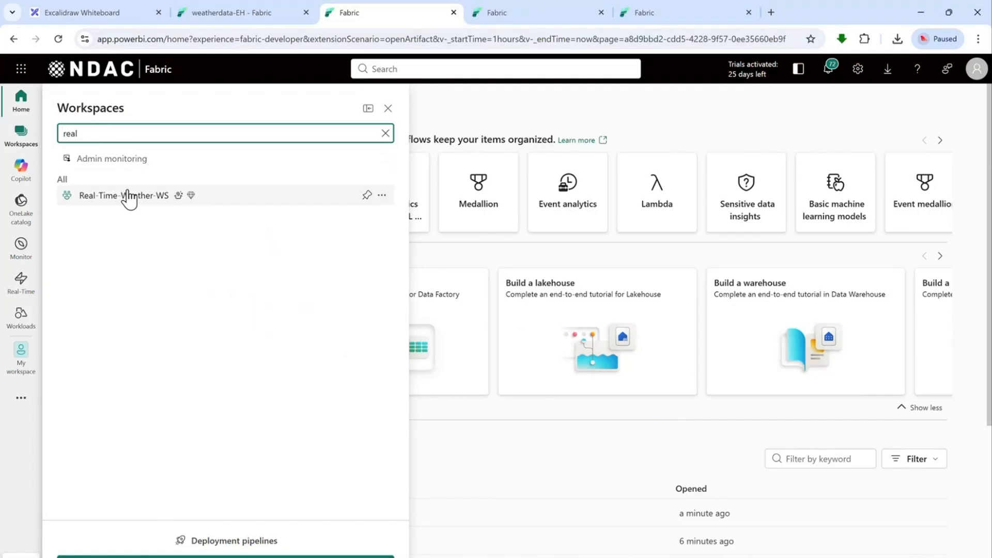
click(129, 195)
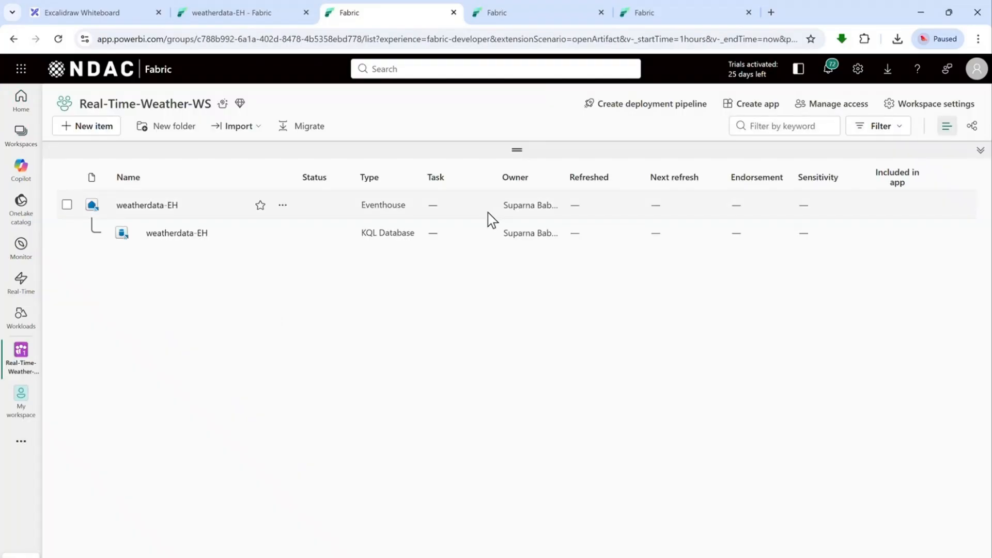
- Return to the weatherdata-EH Eventhouse and dismiss its welcome dialog
click(217, 12)
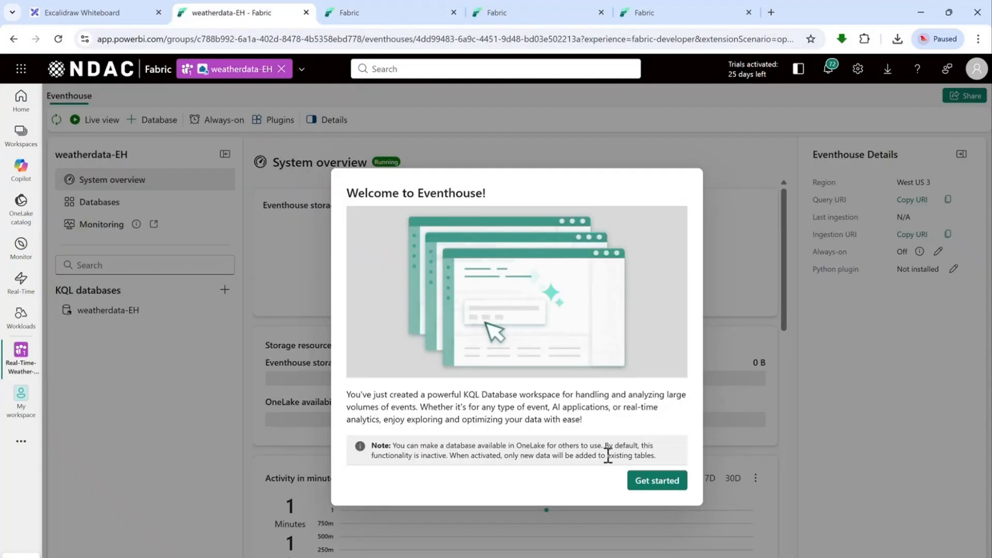
click(657, 485)
click(448, 276)
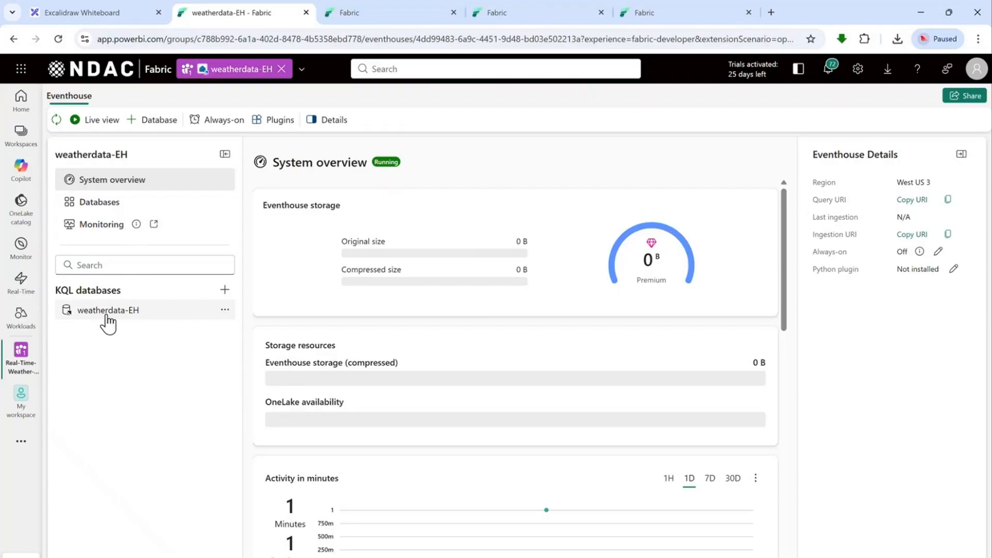
- Create an Eventstream named weather-ES in the Real-Time-Weather-WS workspace, filtering the new item types by "event"
click(385, 23)
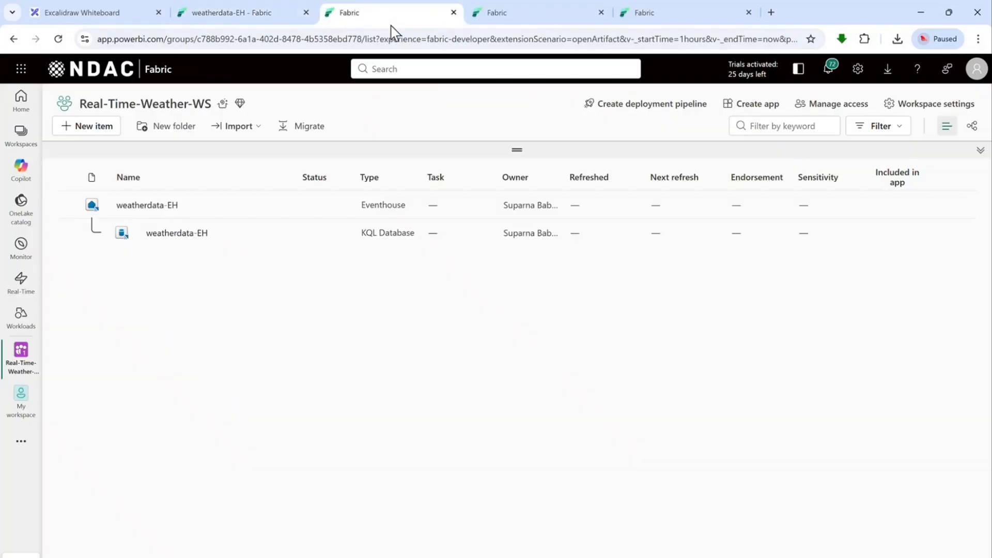
click(102, 133)
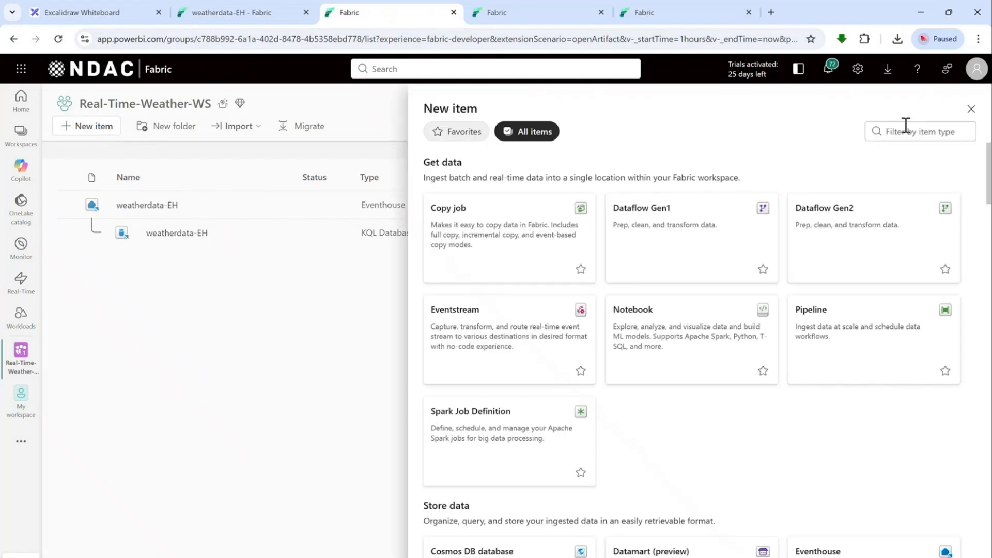
click(906, 132)
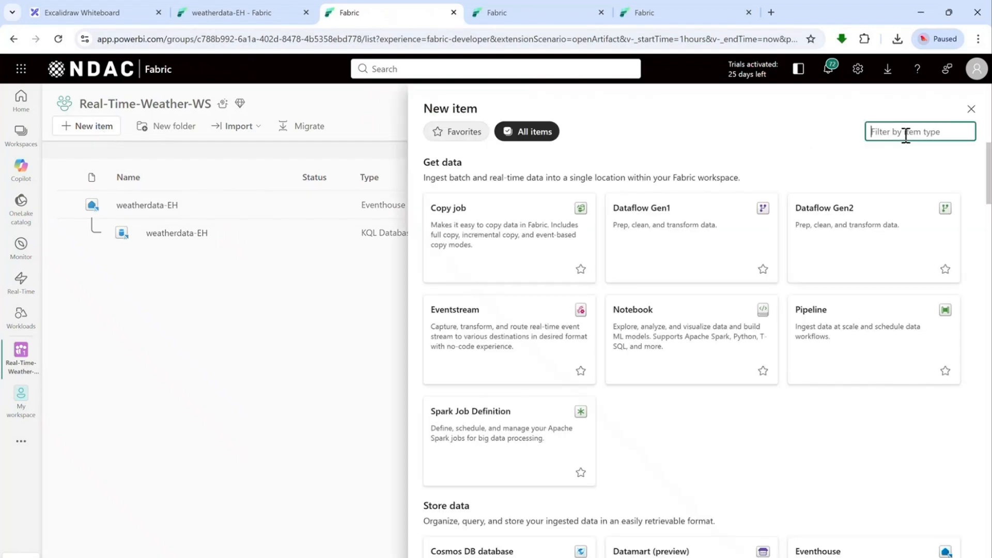
text(event)
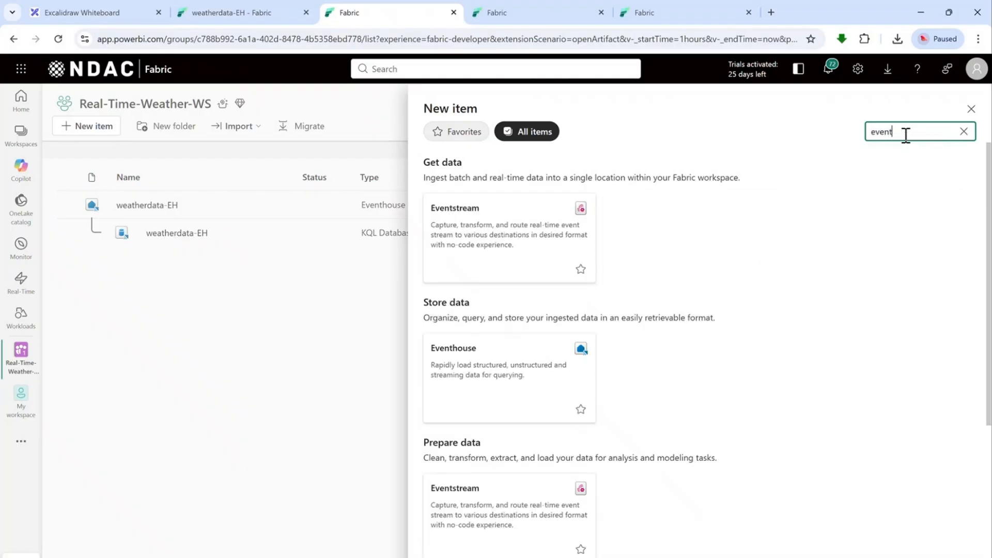
click(496, 515)
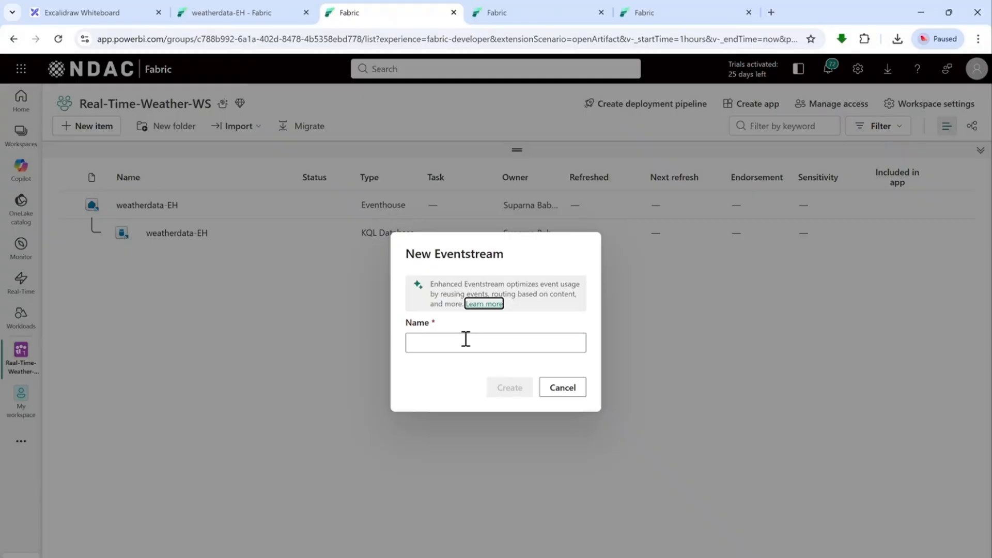
click(465, 339)
text(weather-ES)
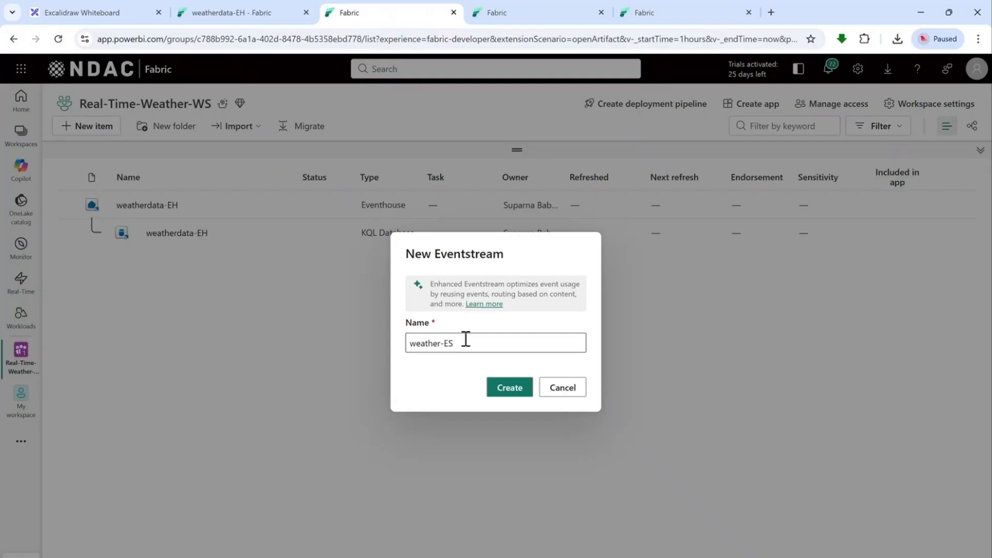
click(514, 388)
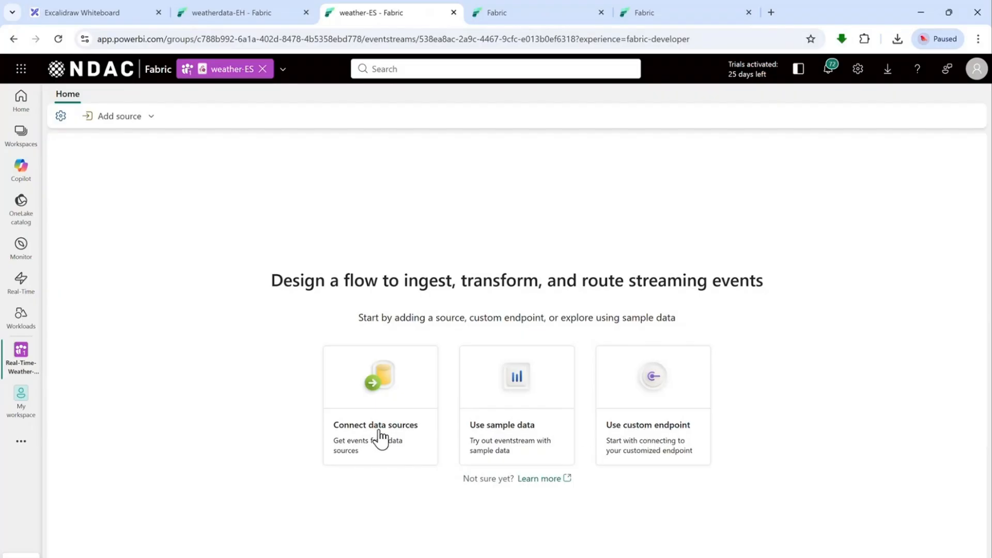
- Consult the linked Microsoft Learn eventstreams overview and the Excalidraw pipeline architecture diagram, returning to the weather-ES Eventstream
click(550, 479)
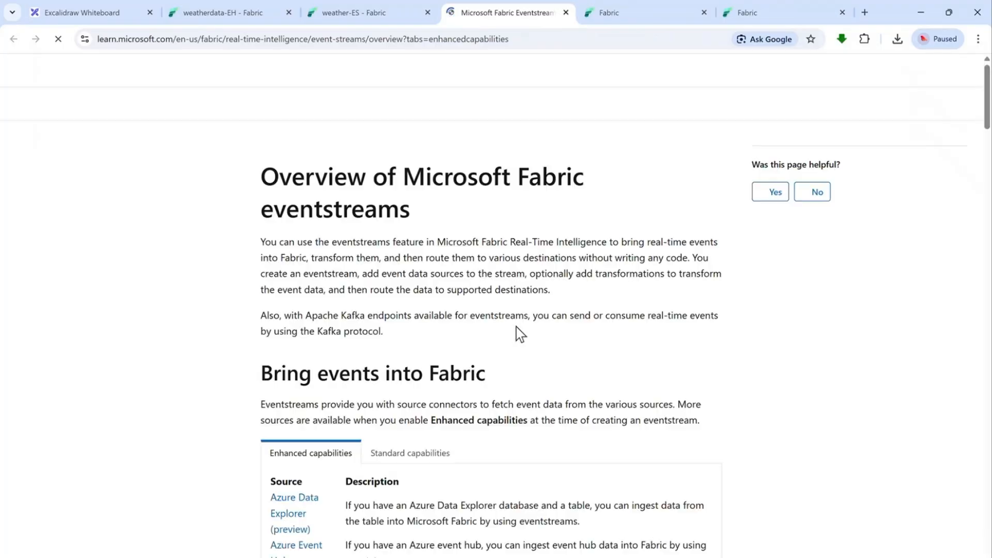
scroll(451, 222, down, 7)
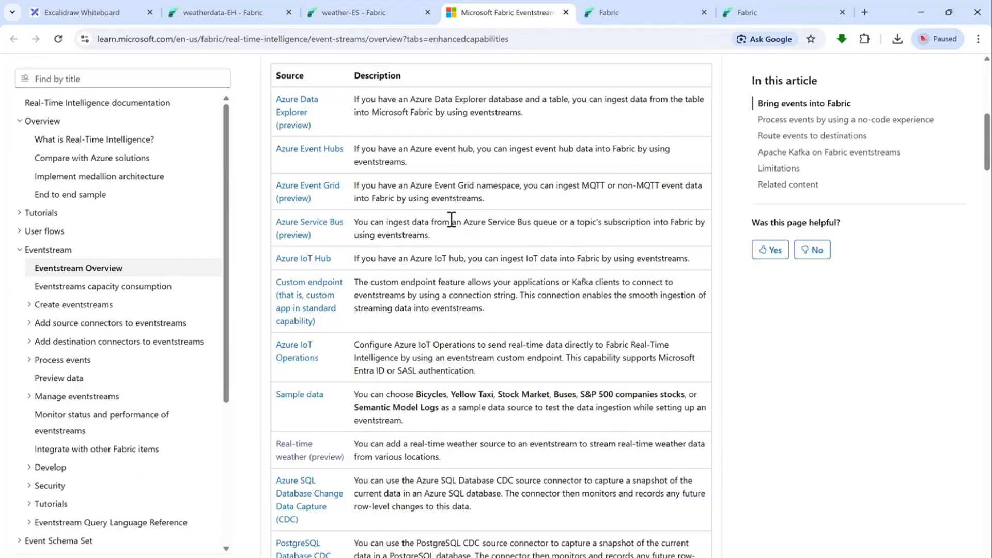
scroll(451, 222, up, 7)
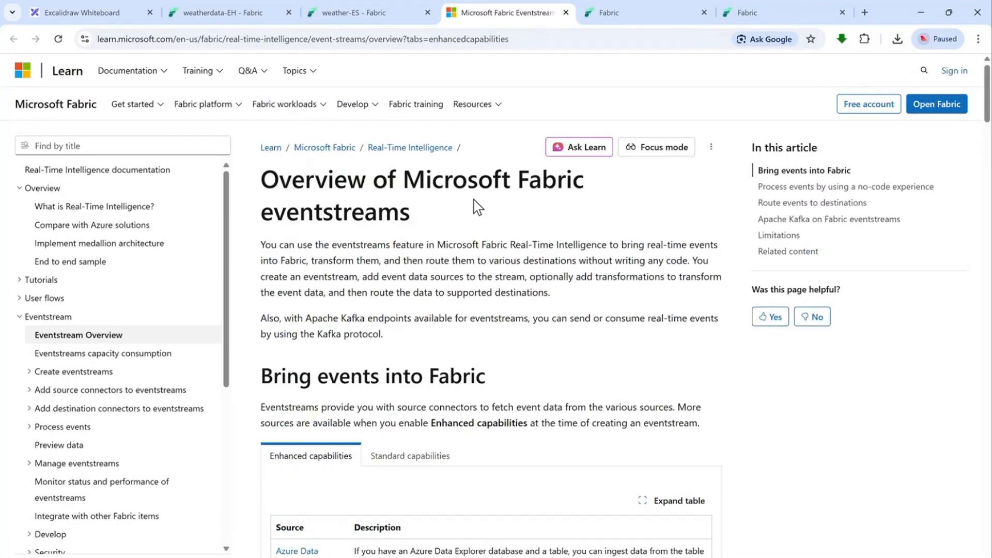
click(383, 19)
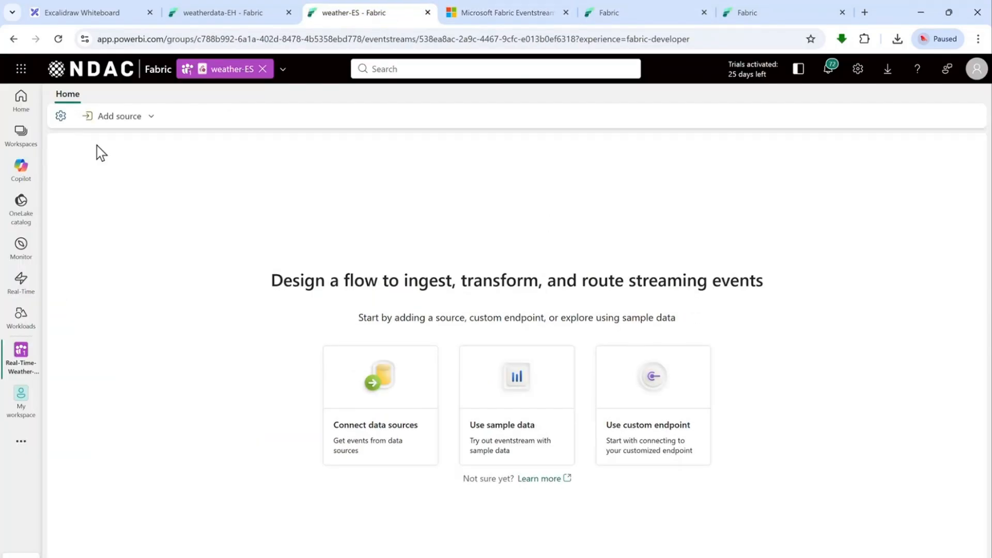
click(77, 18)
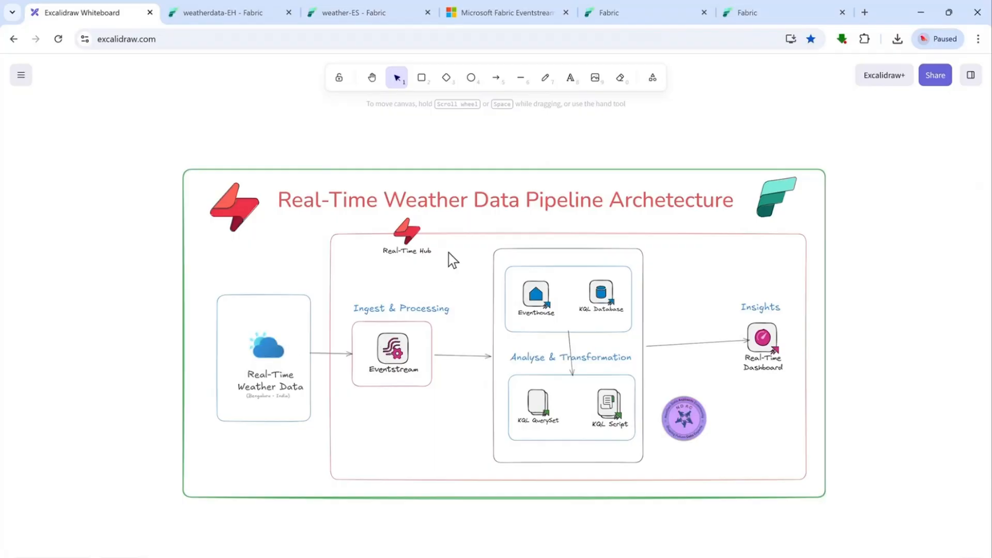
click(372, 17)
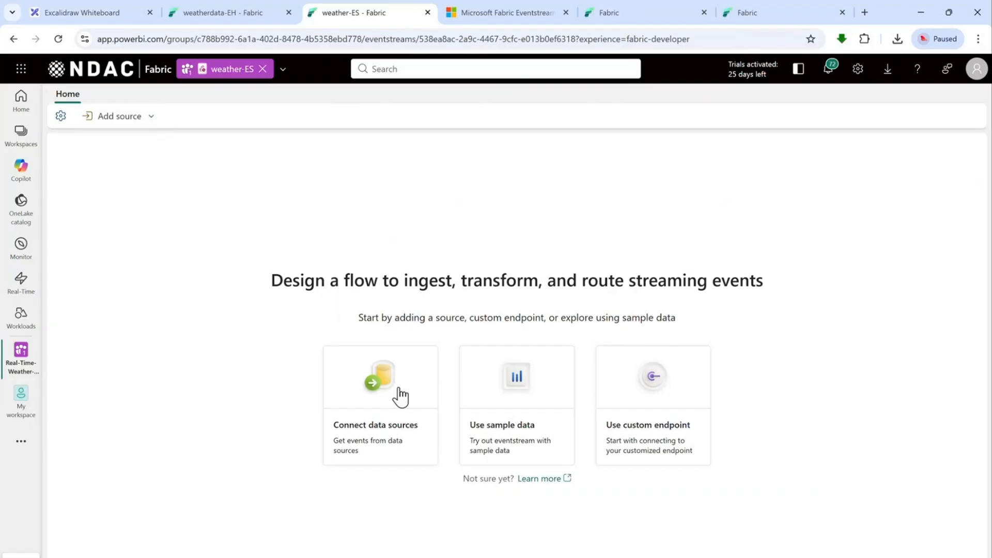
- Start connecting a new data source to weather-ES, choosing Real-time weather from the Public Feeds category
click(152, 119)
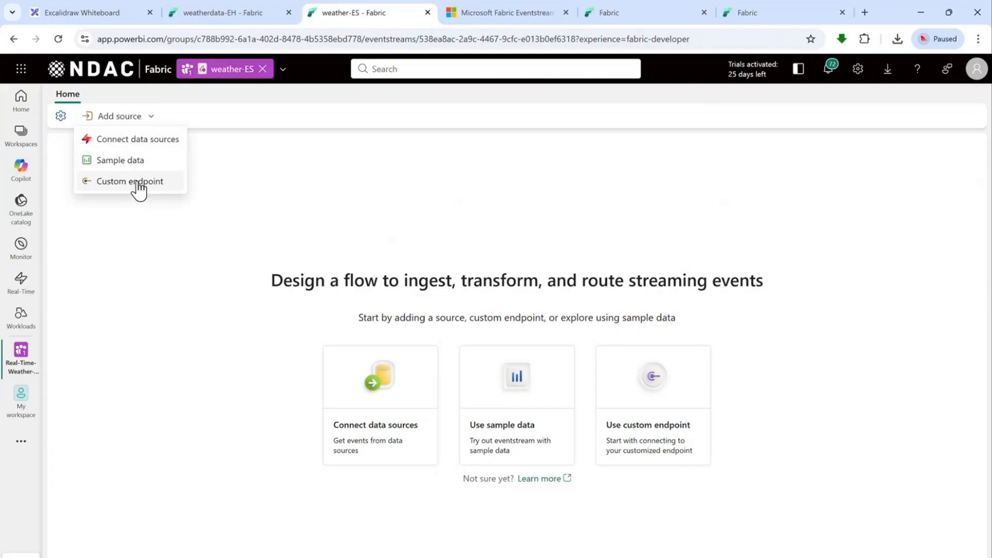
click(150, 140)
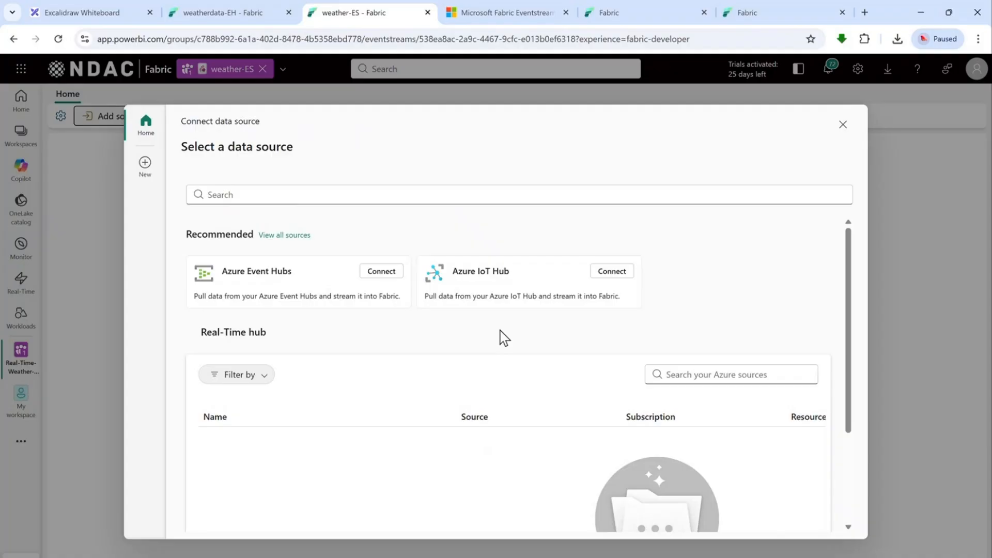
click(145, 167)
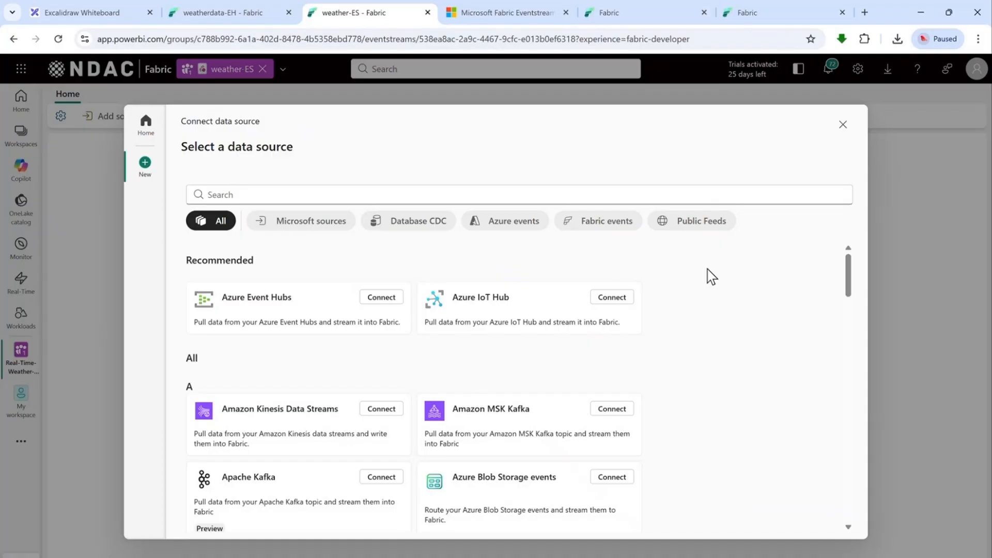
click(707, 227)
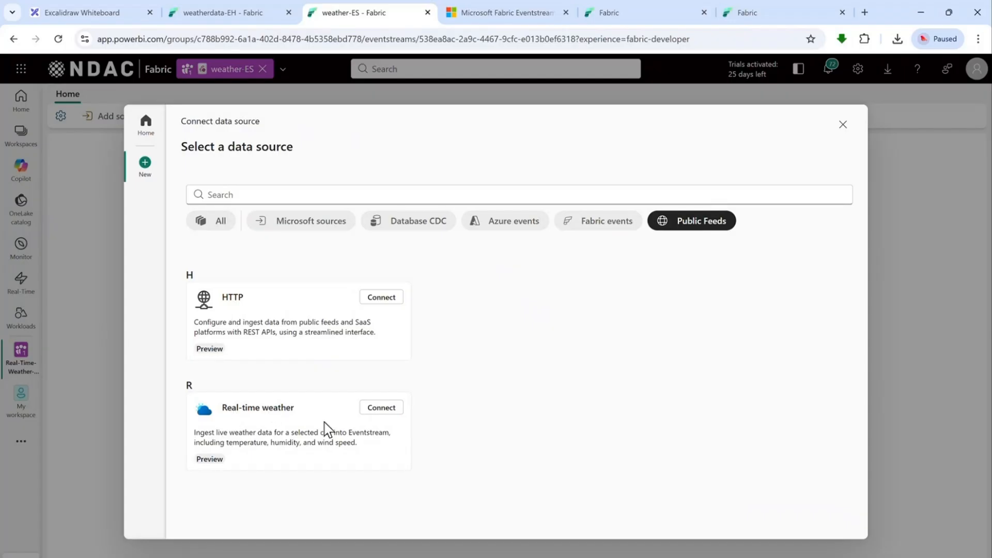
click(388, 411)
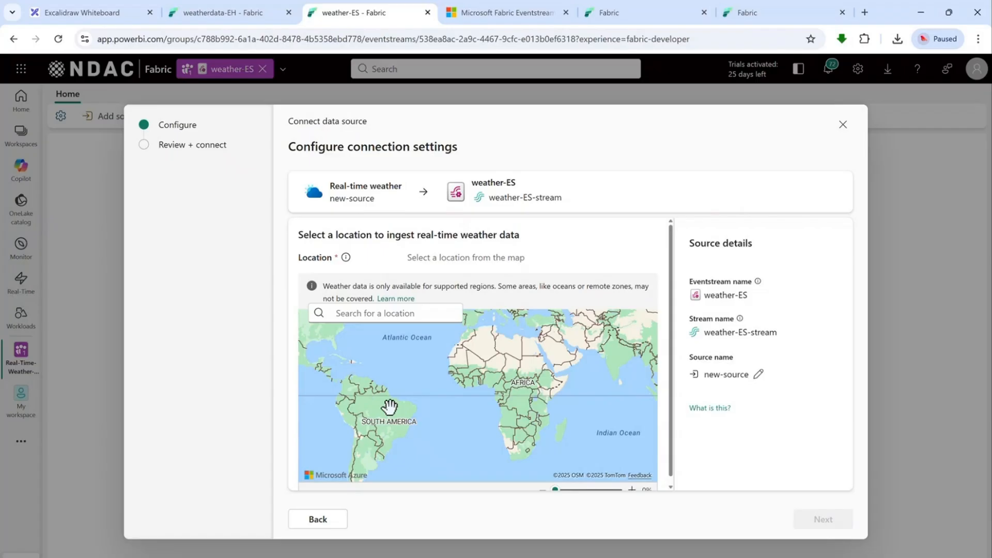
- Set the weather source's location to Banashankari Stage 1, Bengaluru, Karnataka IN
click(412, 316)
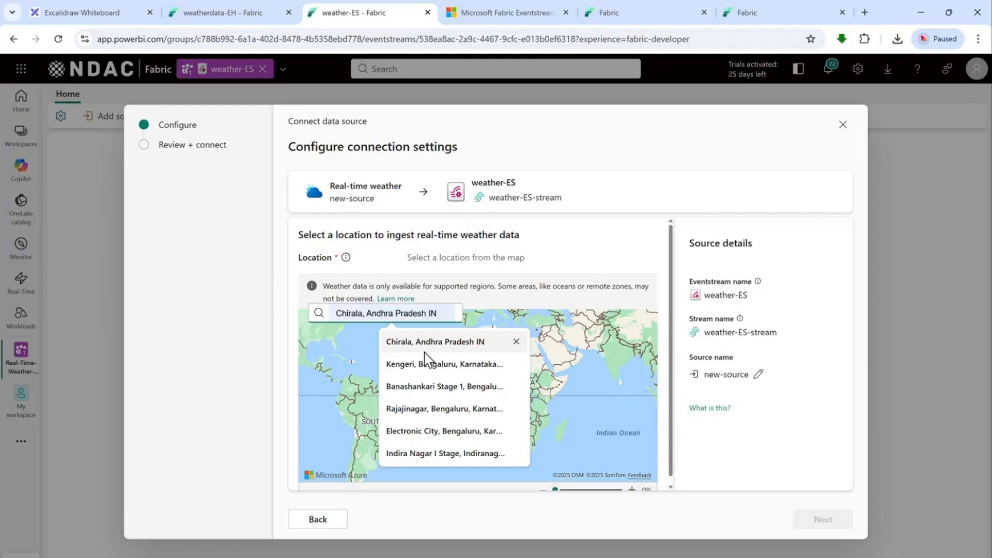
click(443, 386)
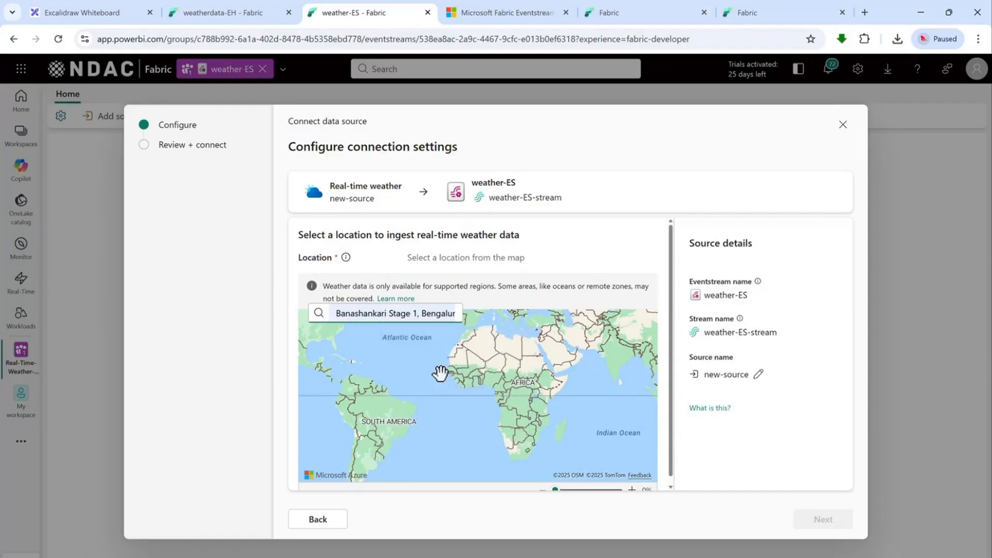
click(443, 313)
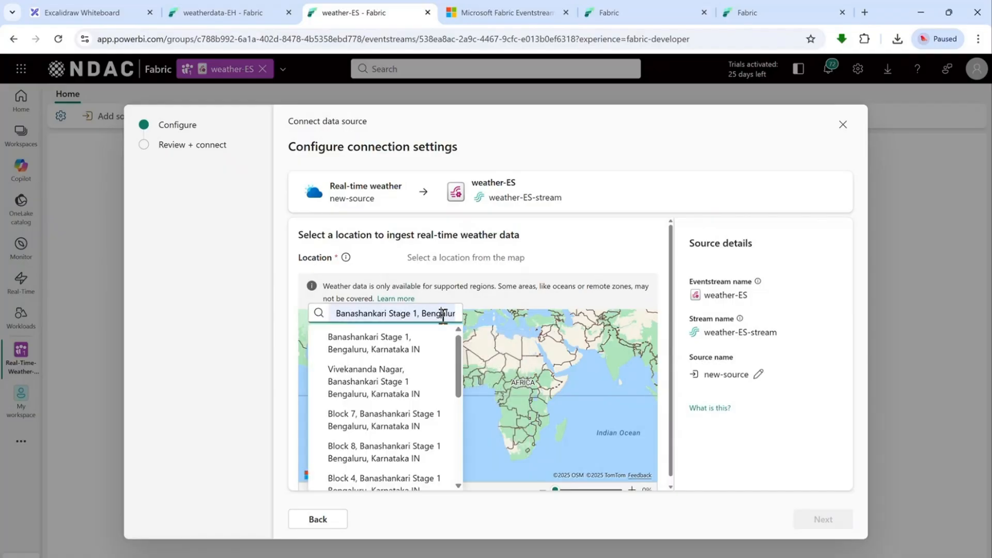
click(408, 342)
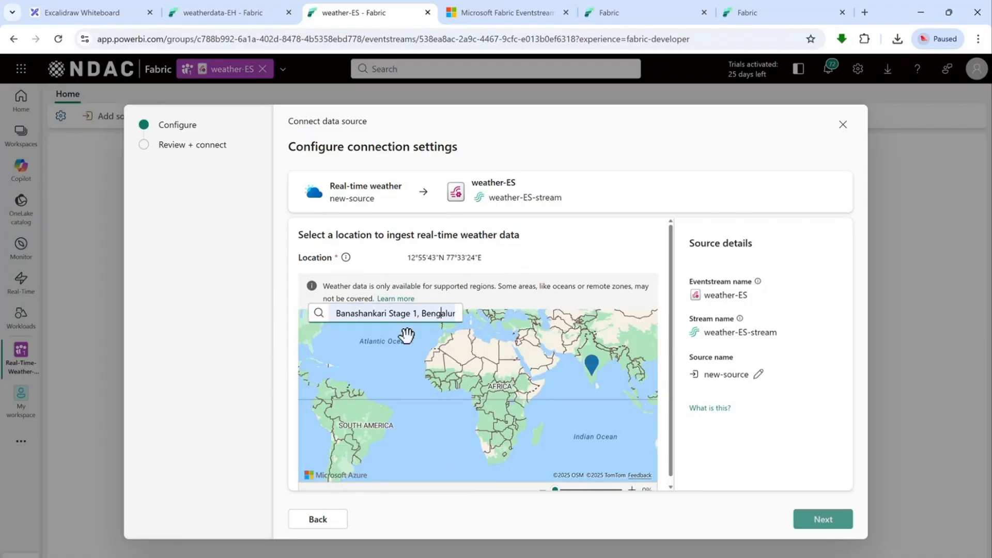
- Rename the real-time weather source as Banashankari
click(758, 375)
drag(743, 378, 678, 385)
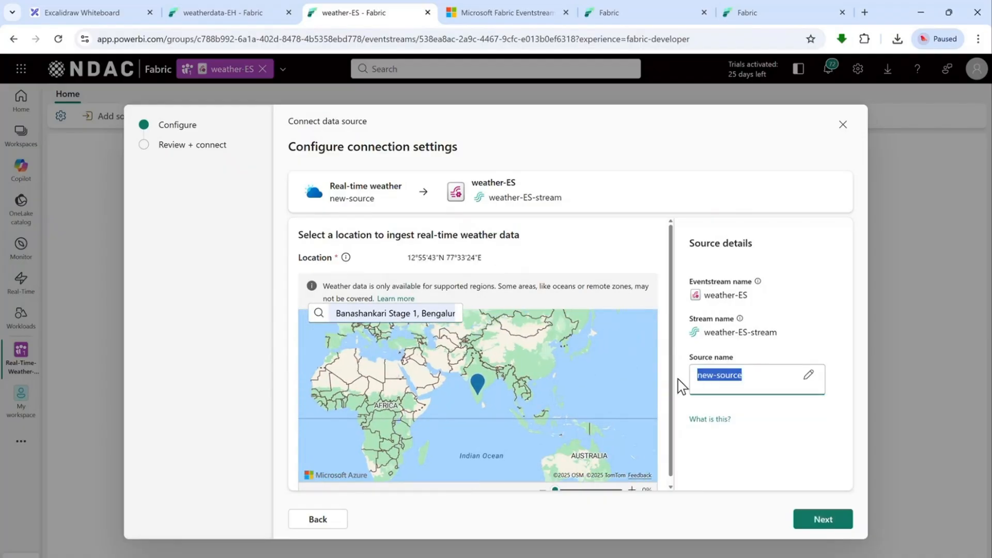
text(bana)
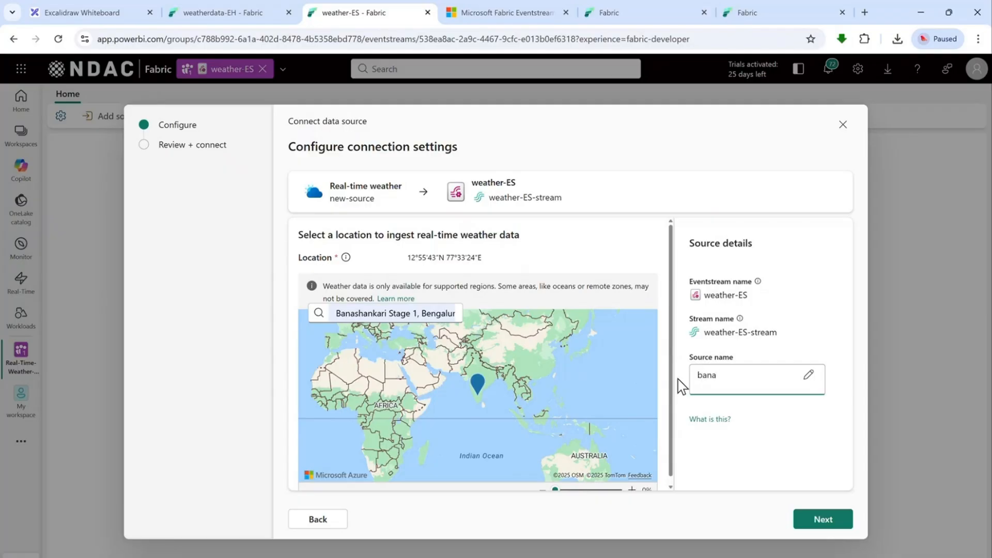
key(BackSpace)
key(BackSpace)
key(BackSpace)
key(BackSpace)
text(Banashankari)
click(807, 377)
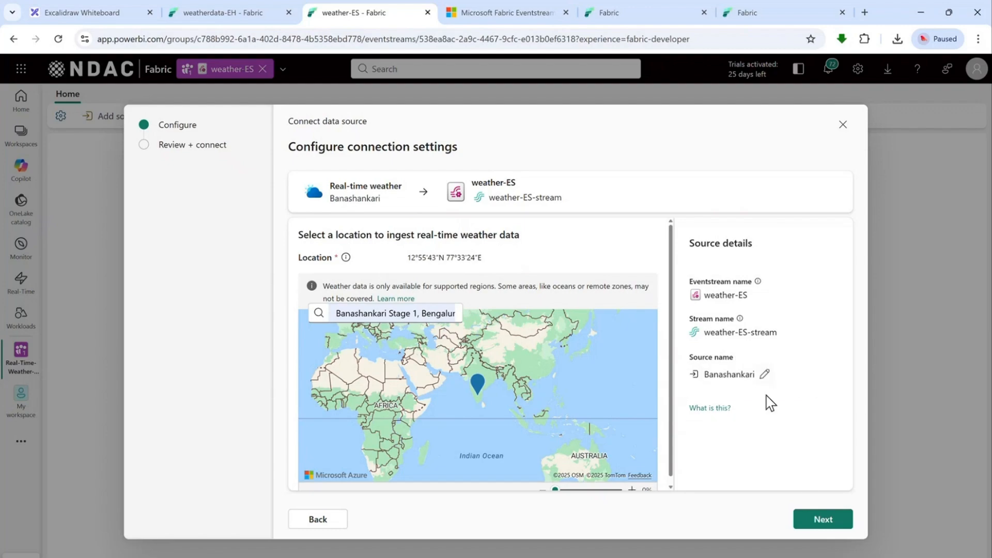
- Check the chosen location on the map and add the Banashankari weather source to the weather-ES Eventstream
scroll(476, 396, up, 1)
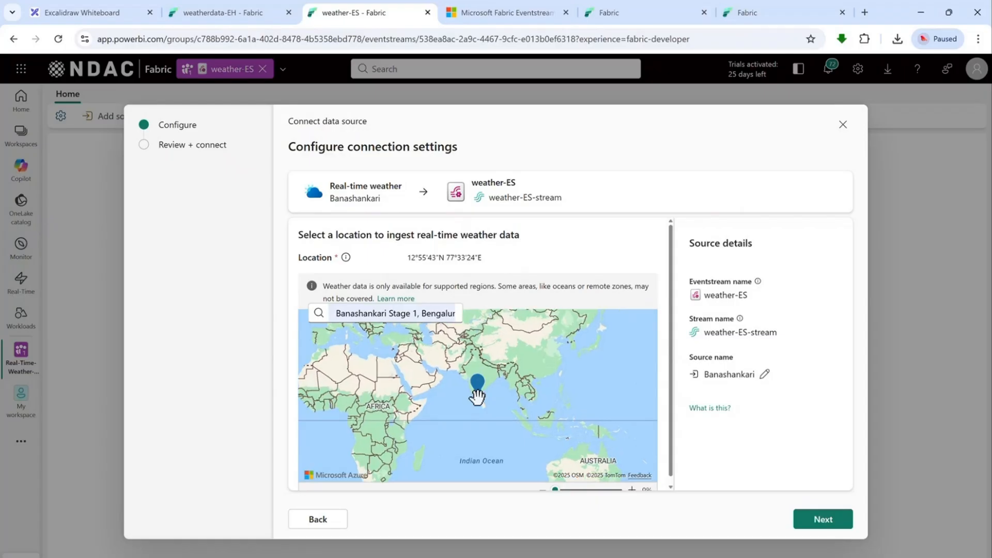
scroll(476, 395, up, 4)
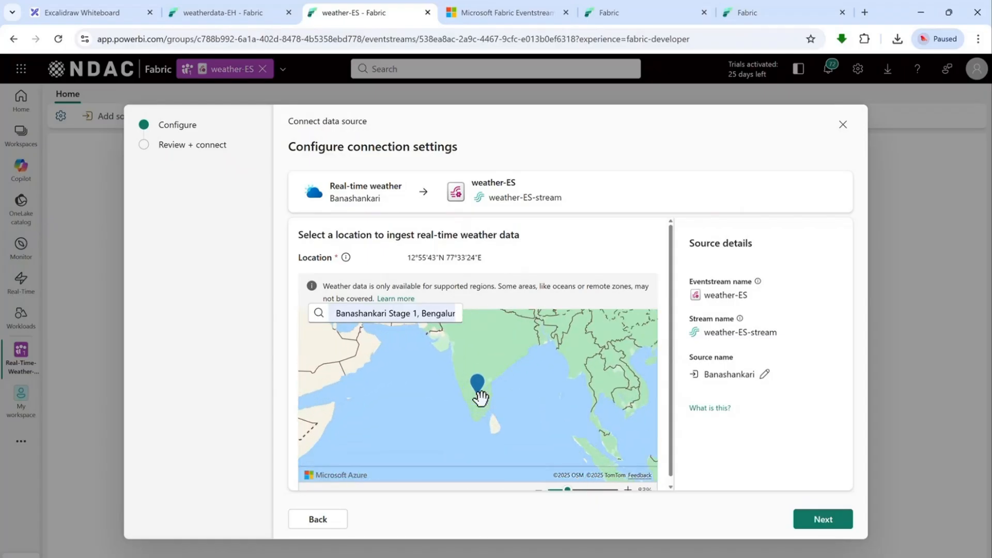
scroll(480, 397, up, 3)
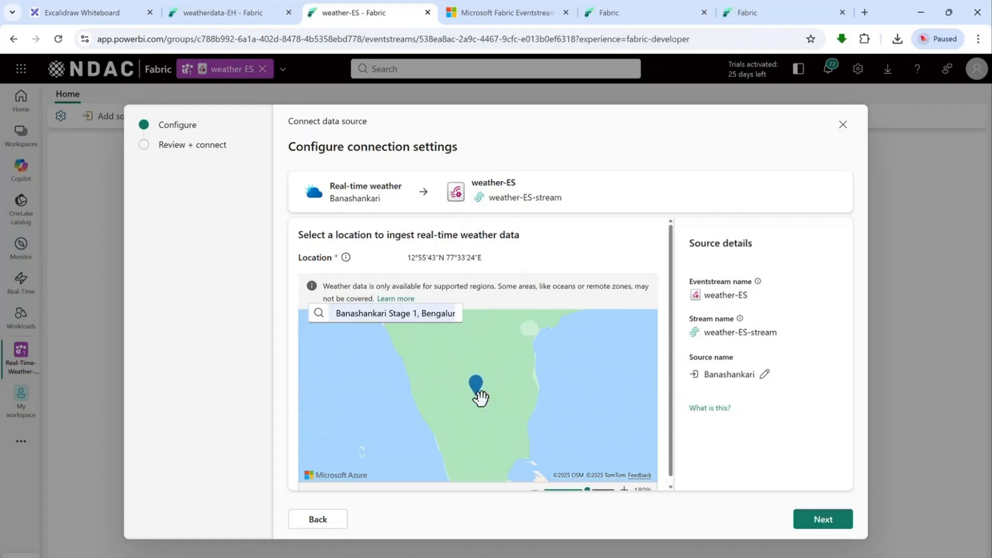
scroll(480, 397, up, 2)
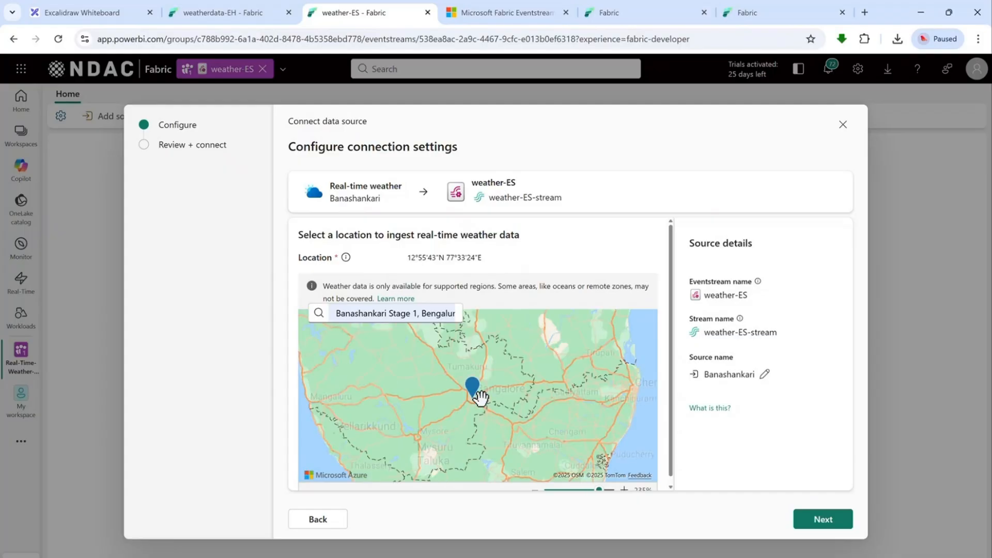
scroll(480, 397, up, 2)
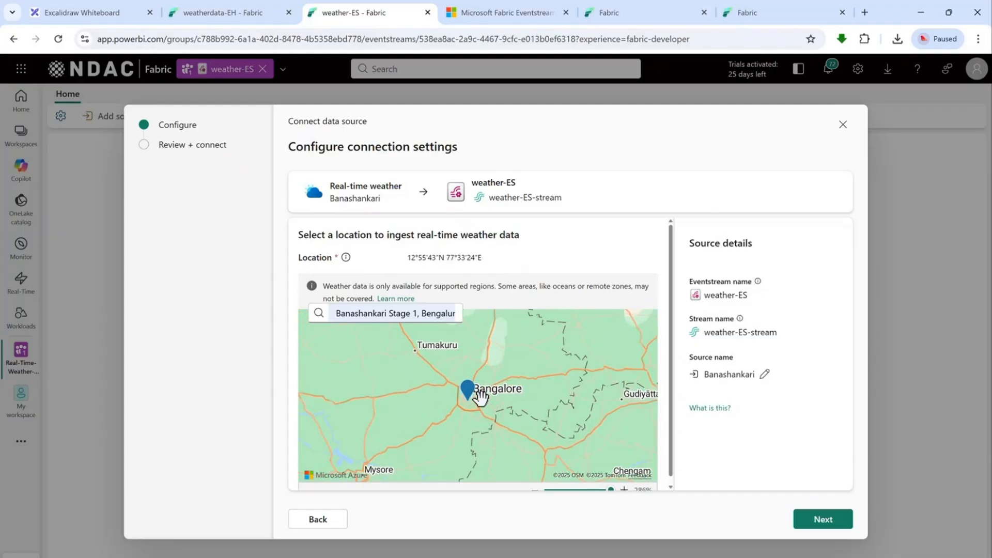
scroll(480, 397, up, 1)
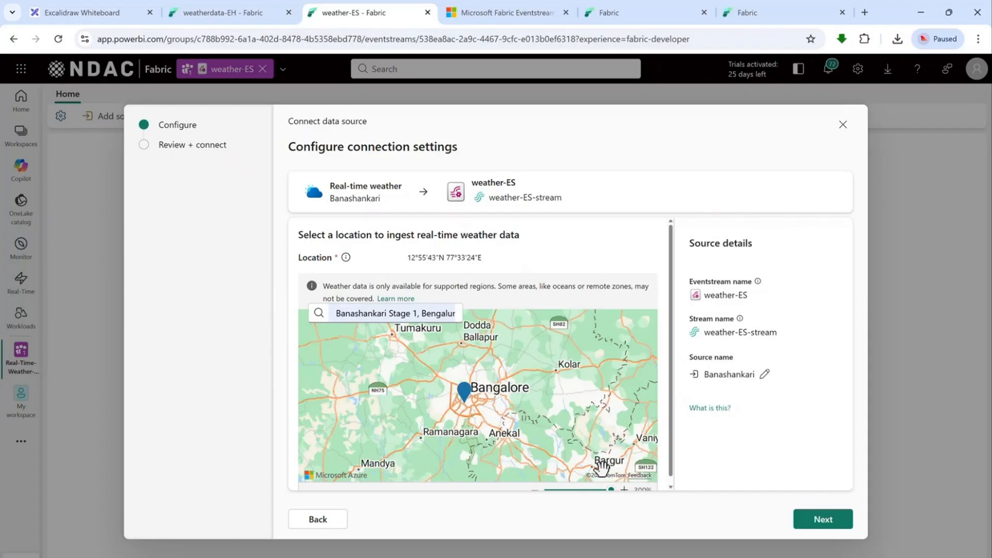
click(821, 519)
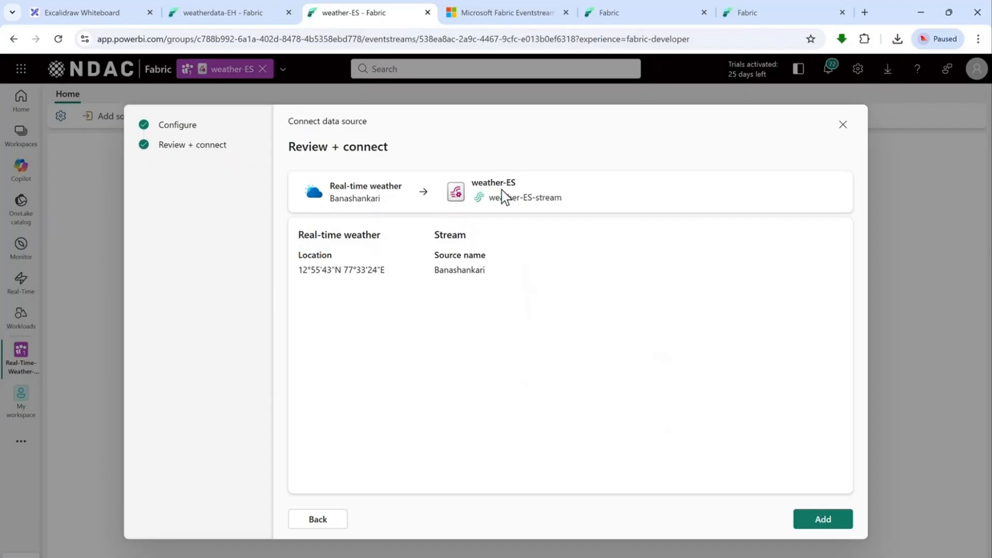
click(821, 520)
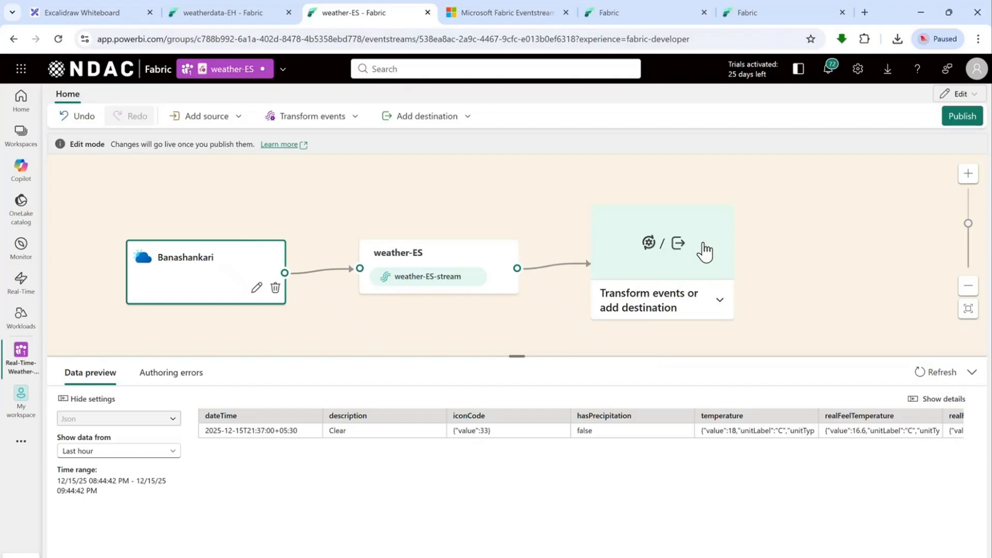
- Inspect the dateTime and description values of the Banashankari weather record in the data preview
click(253, 432)
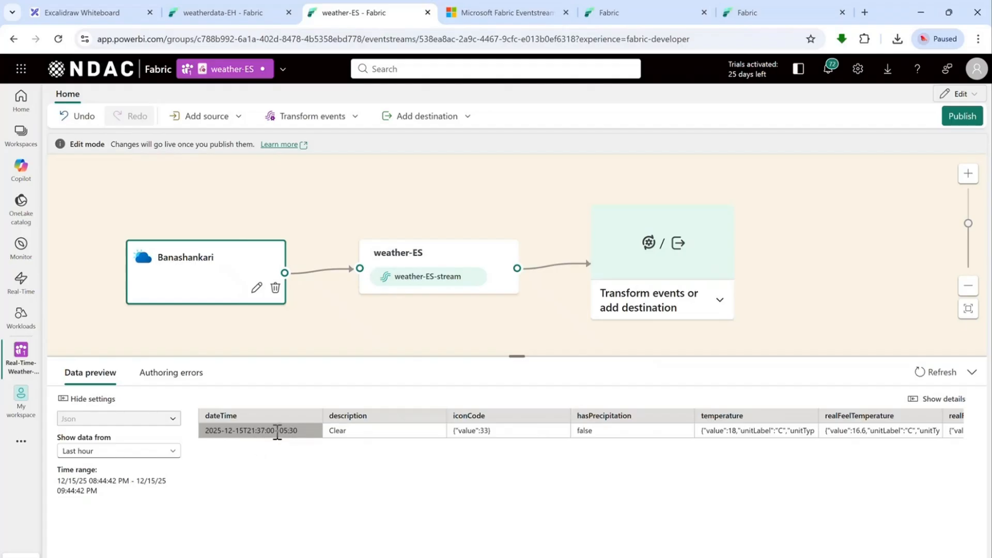
click(371, 429)
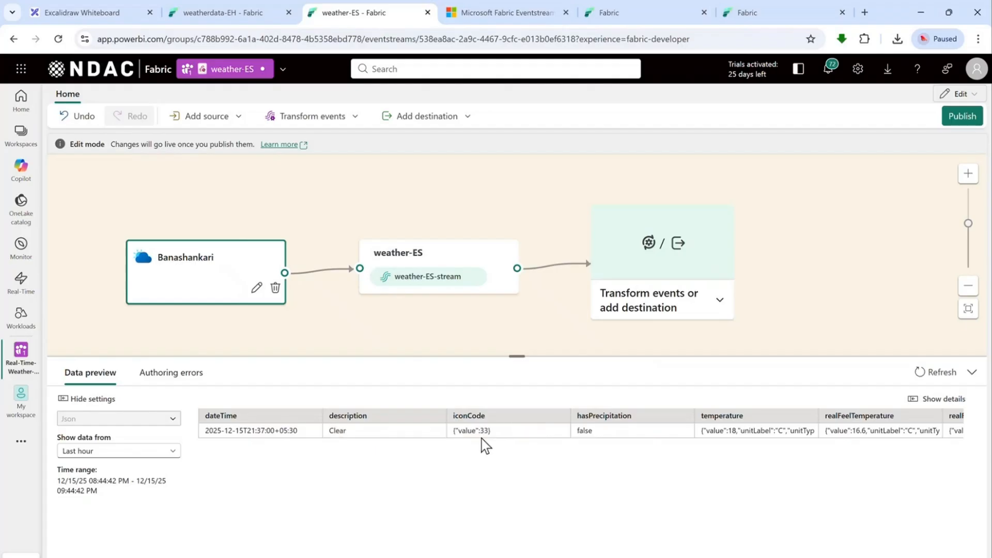
- Switch to the Microsoft Learn eventstreams overview and open the Real-time weather (preview) article from its table of sources
click(505, 19)
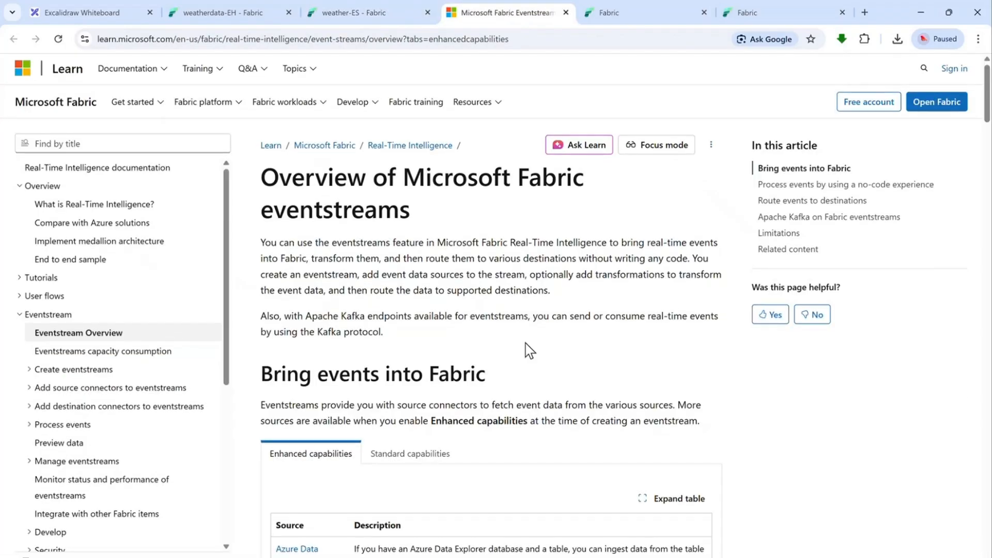
scroll(530, 351, down, 20)
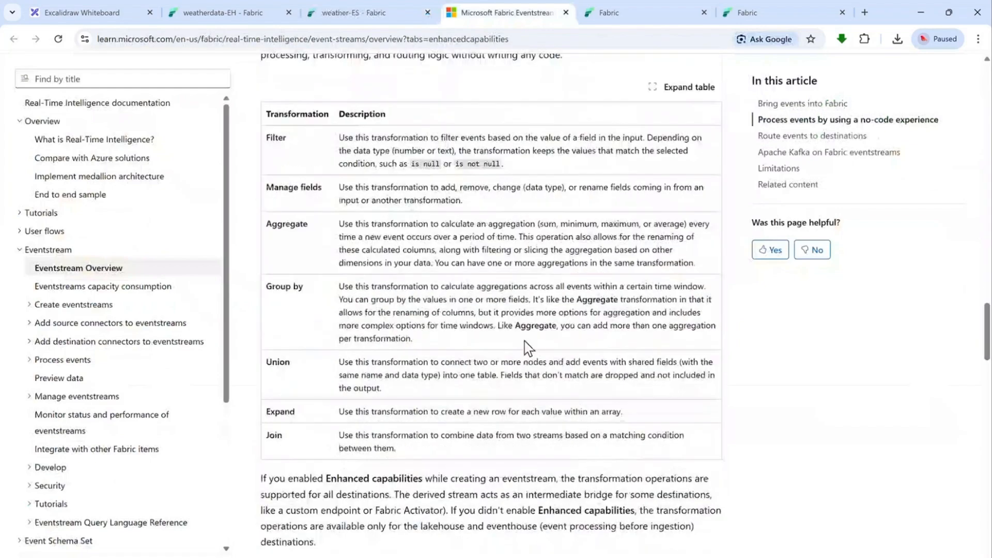
scroll(524, 341, down, 15)
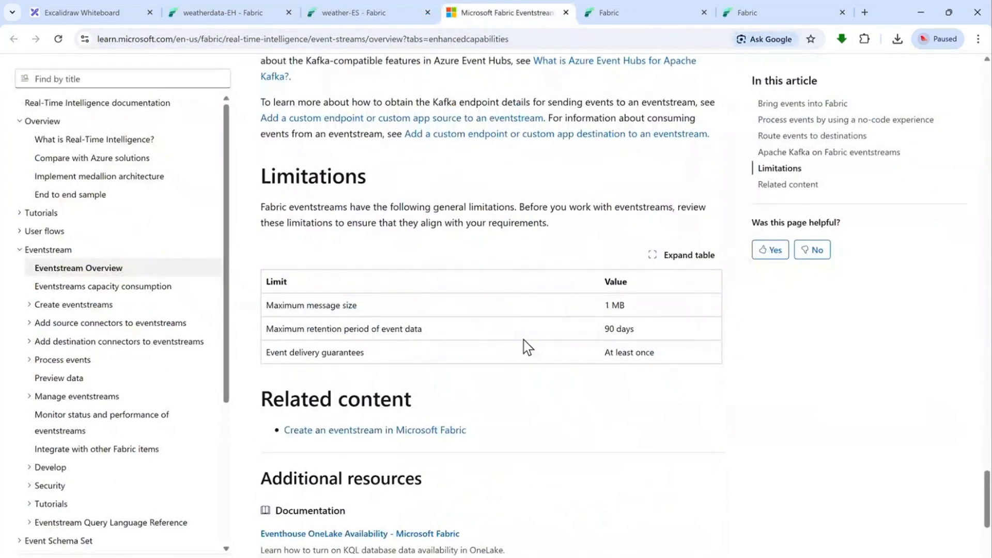
scroll(527, 347, down, 5)
scroll(525, 348, up, 4)
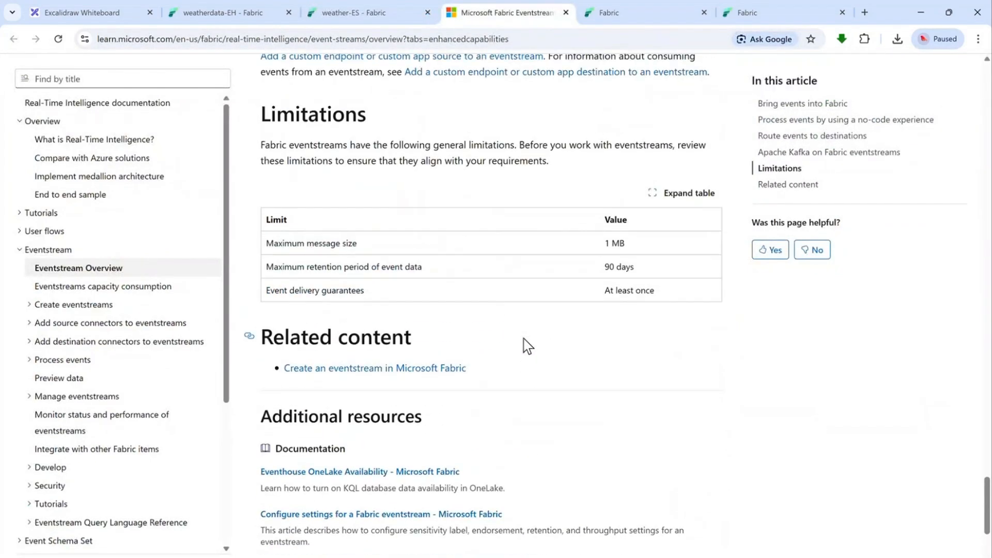
scroll(527, 345, down, 5)
scroll(525, 345, up, 5)
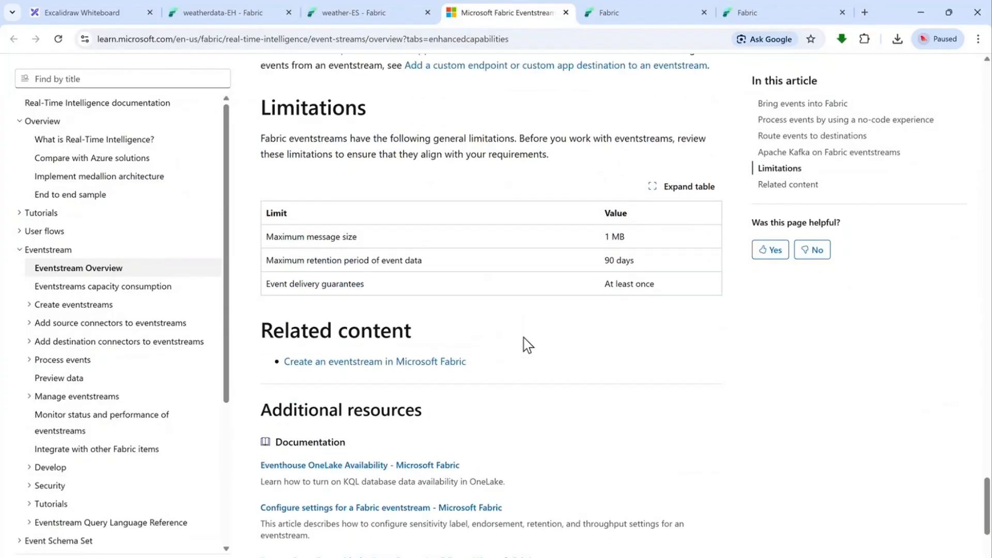
scroll(527, 345, up, 12)
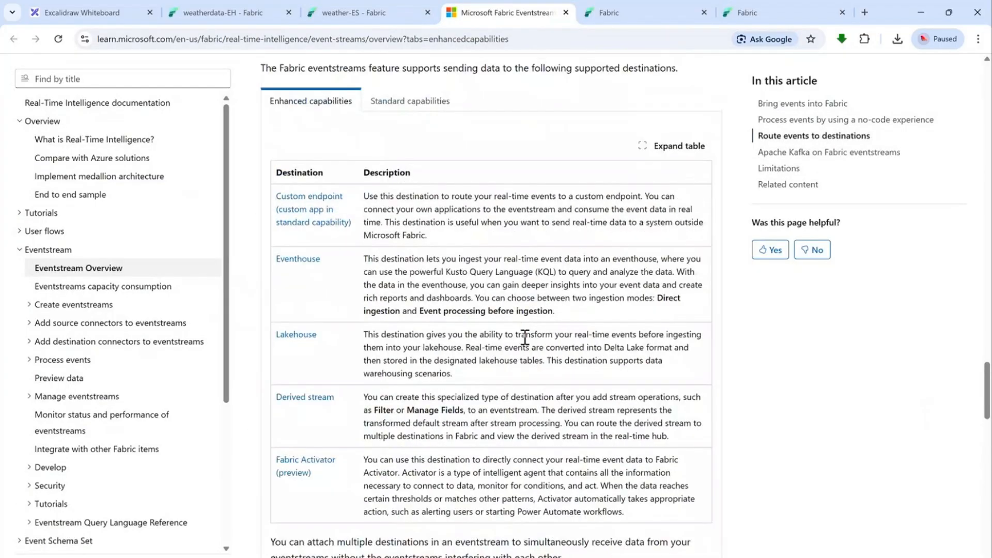
scroll(525, 338, up, 15)
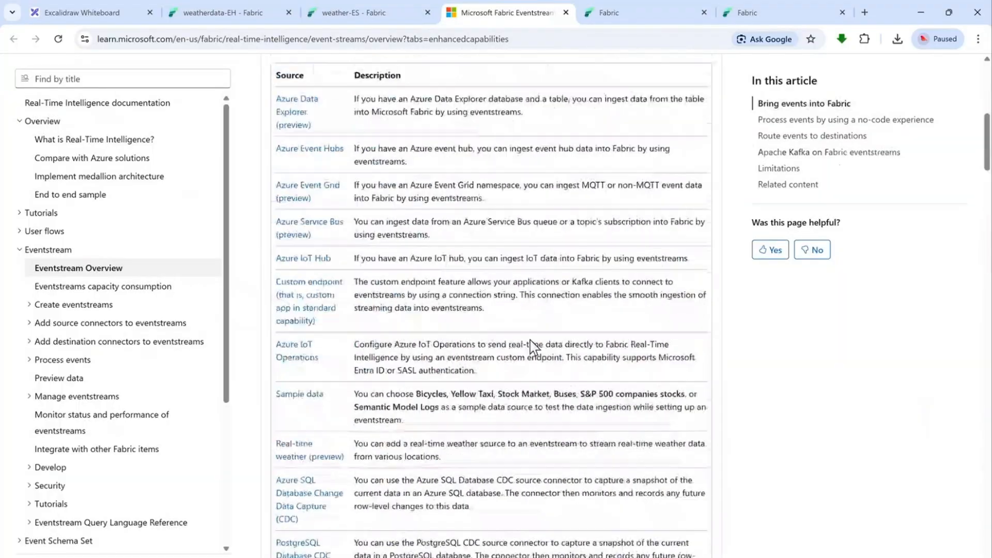
scroll(532, 348, up, 4)
scroll(532, 348, down, 5)
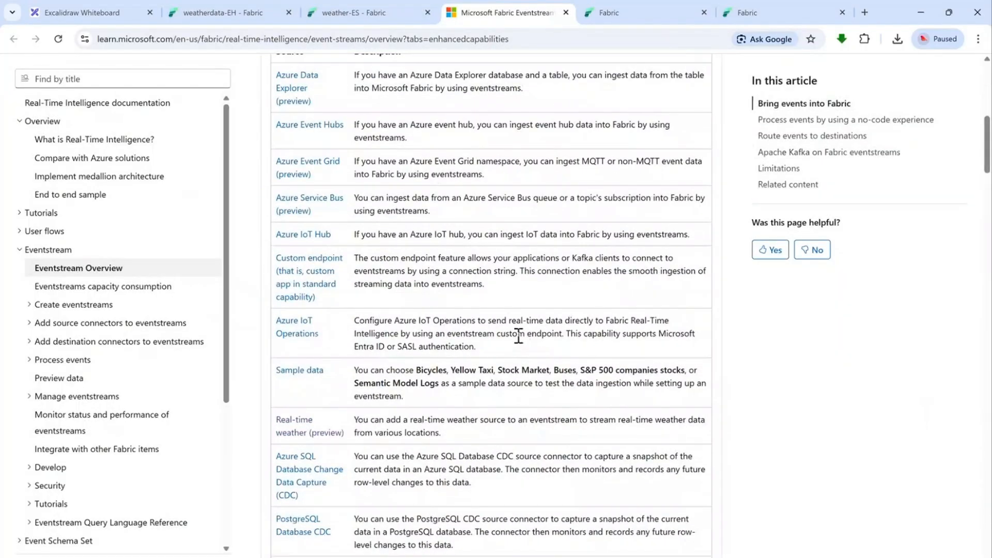
scroll(519, 339, down, 2)
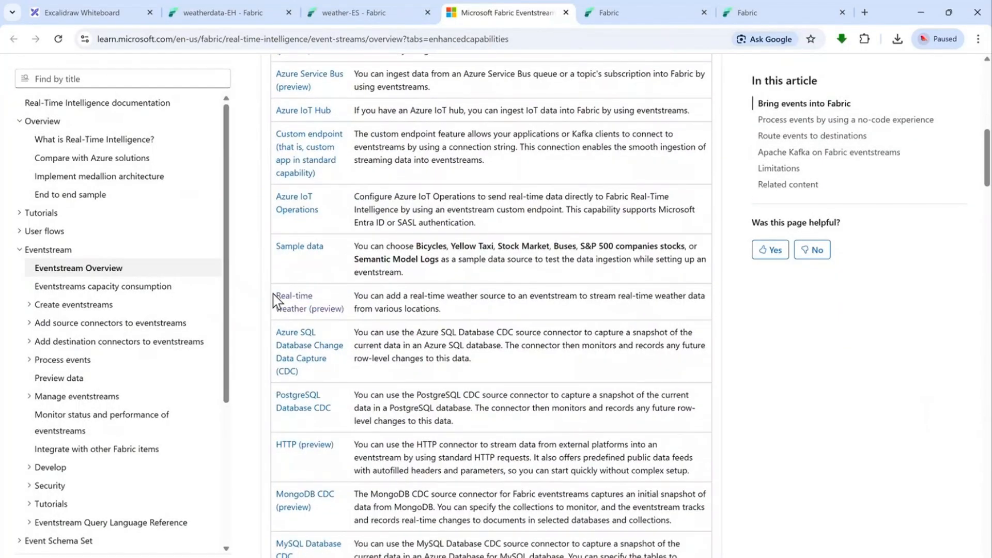
click(304, 305)
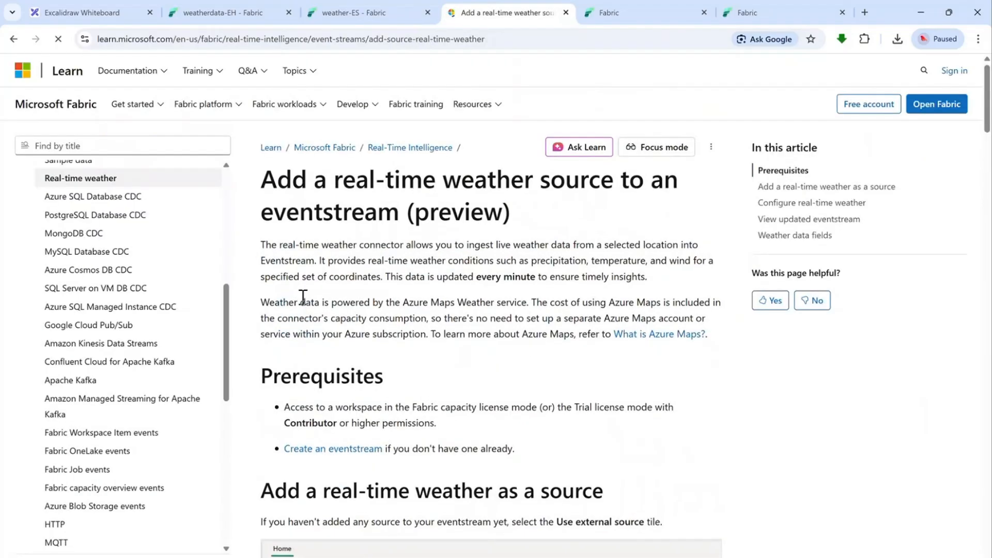
- Open the Weather service concepts link from the end of the article in a new tab and go to its Weather icons table
scroll(433, 320, down, 10)
scroll(987, 162, down, 20)
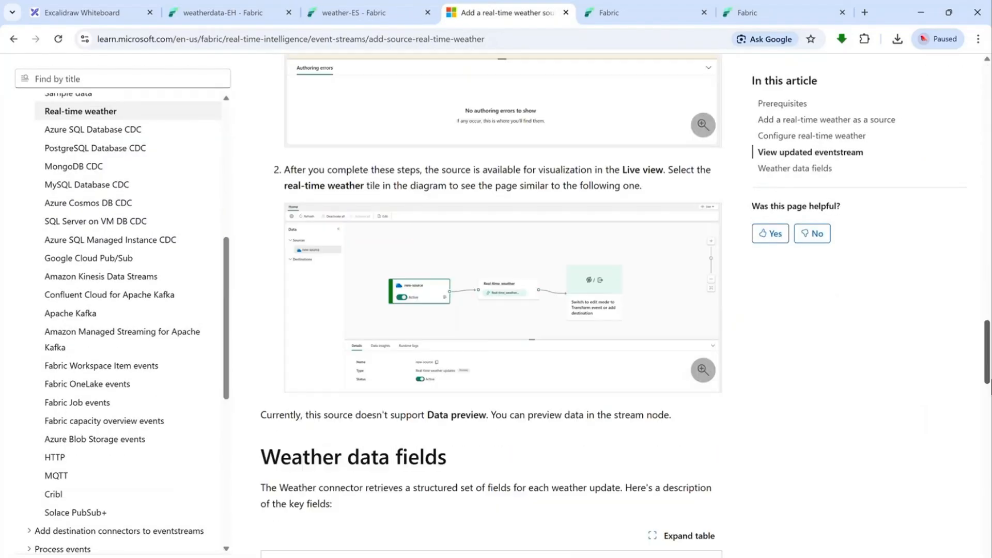
scroll(646, 321, up, 5)
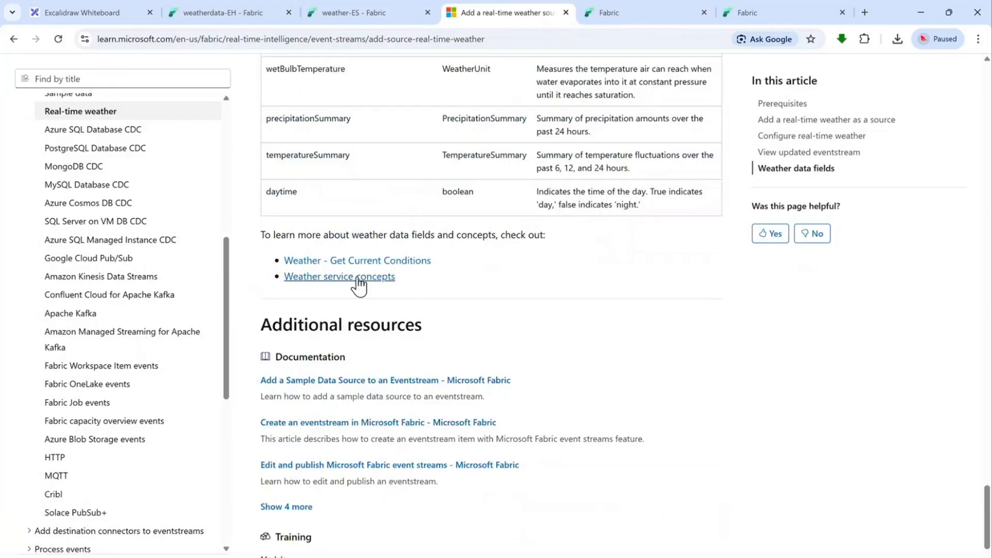
right_click(358, 284)
click(379, 290)
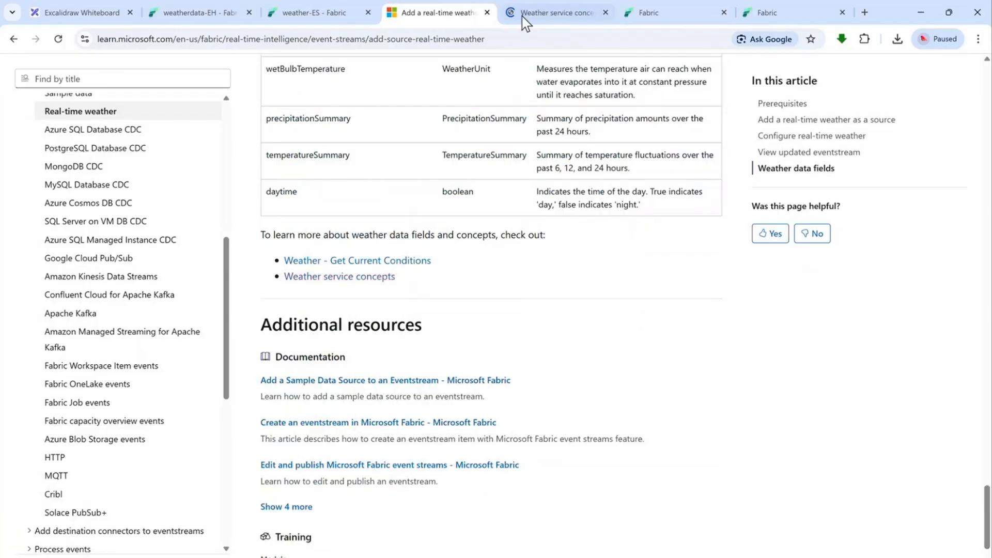
click(541, 13)
scroll(532, 297, down, 10)
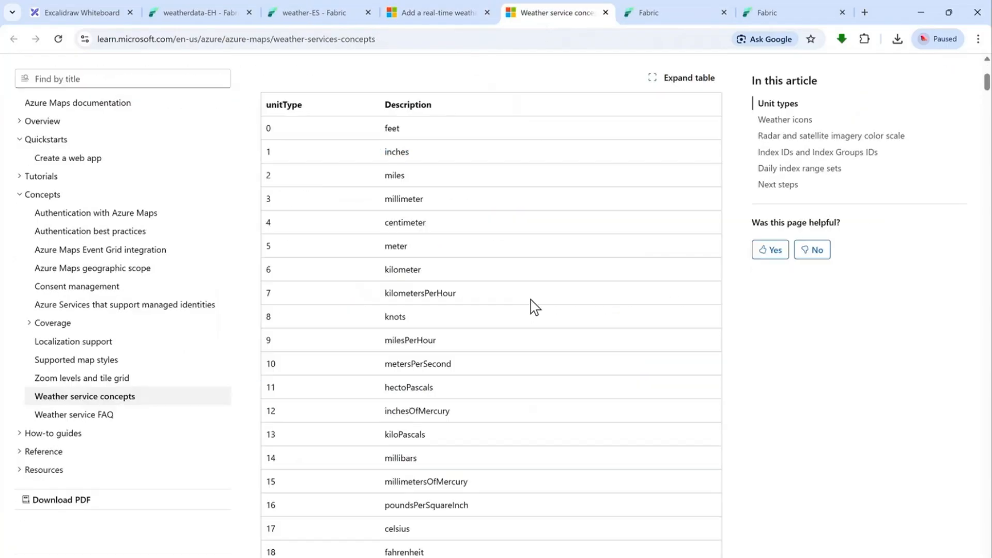
scroll(535, 307, down, 5)
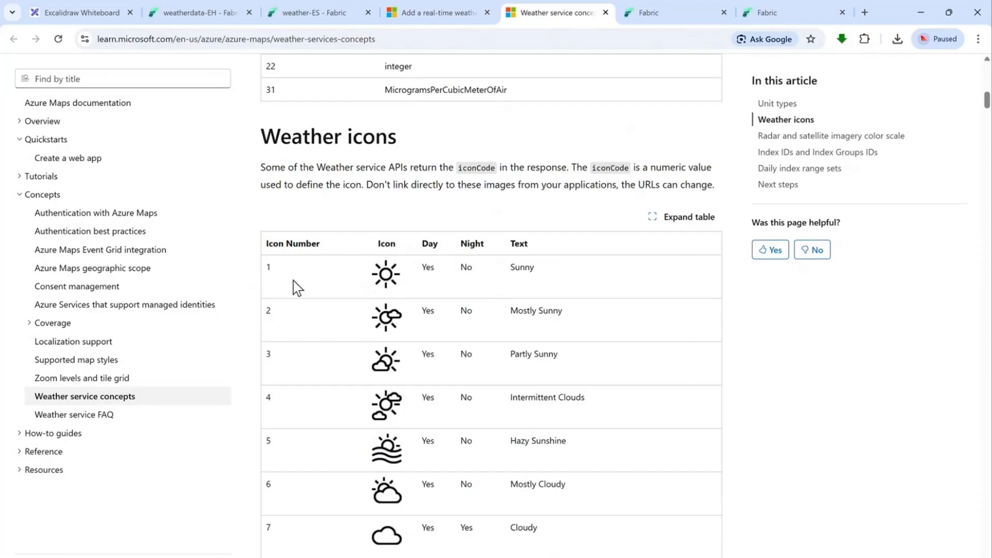
- Check the iconCode in the weather-ES data preview and look up icon number 33 in the Weather icons table
click(345, 14)
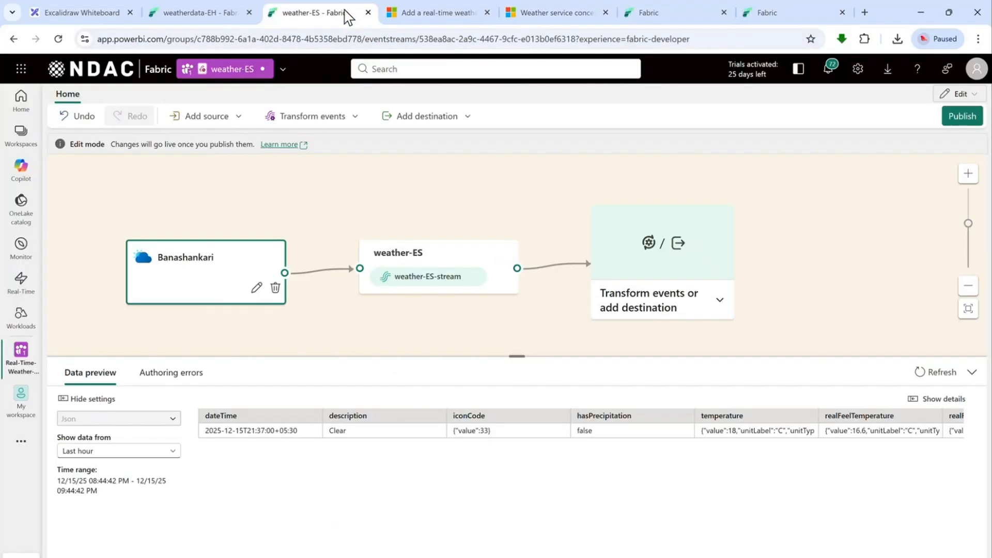
click(423, 9)
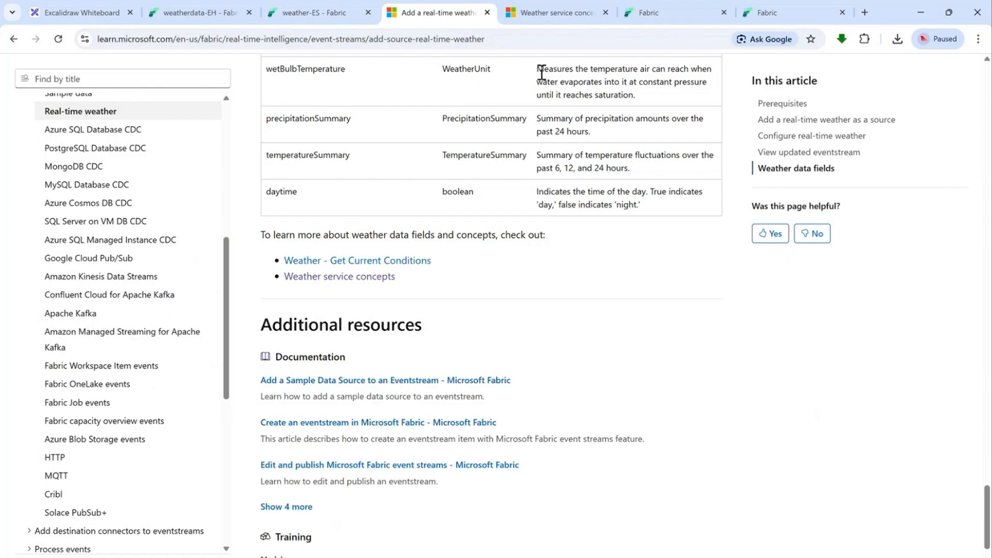
click(567, 16)
scroll(482, 330, down, 20)
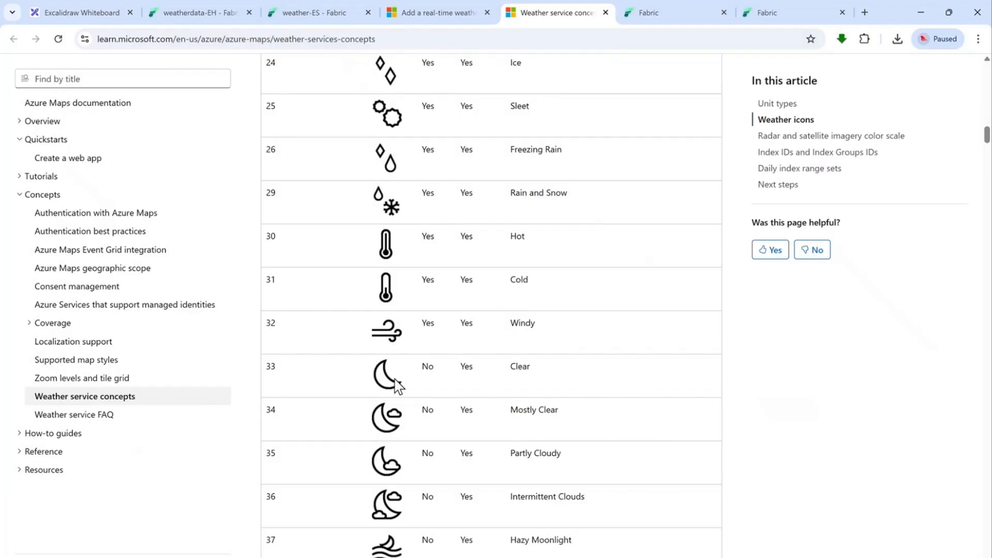
scroll(460, 352, up, 20)
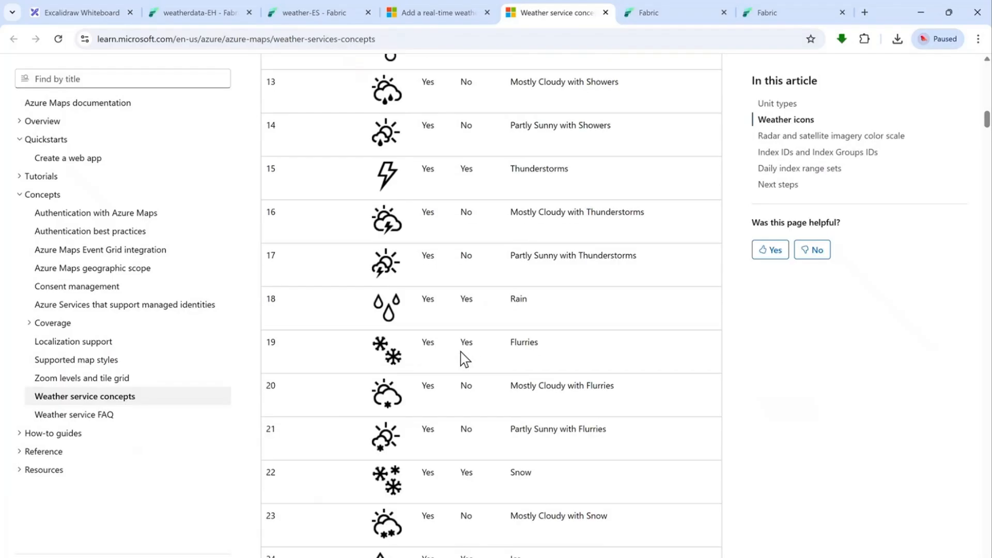
scroll(460, 351, down, 5)
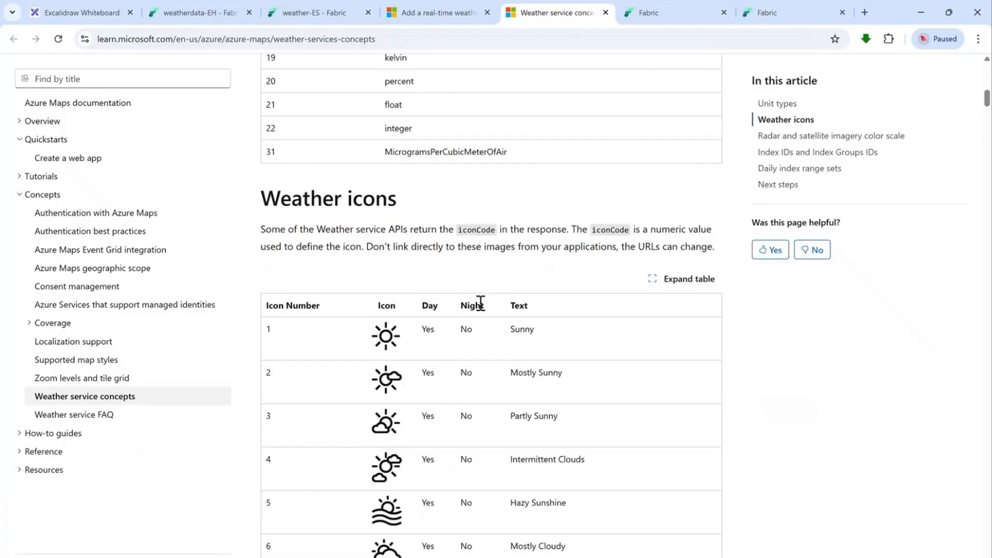
scroll(442, 361, down, 15)
scroll(443, 362, down, 6)
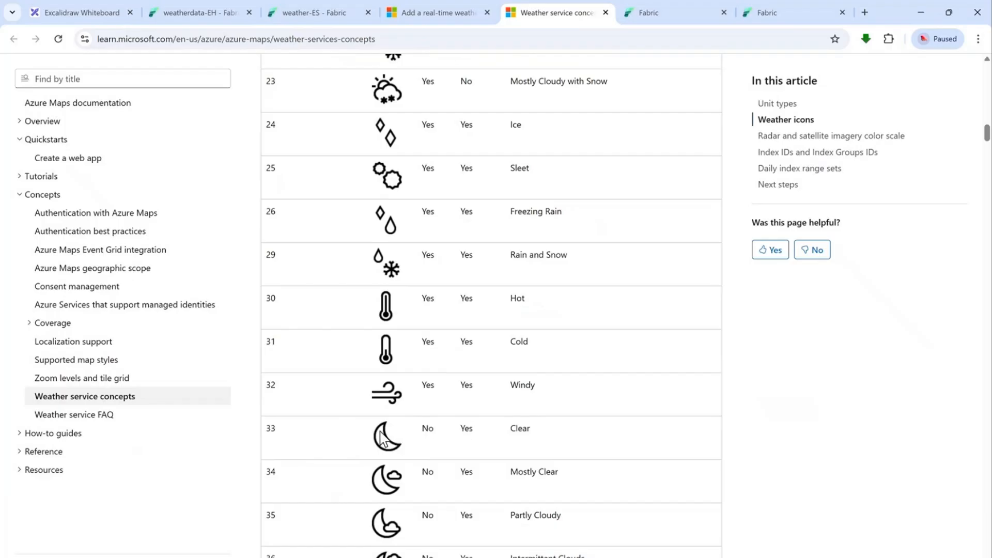
- Return to weather-ES and examine all columns of the data preview, widening the wind and location columns to read their contents
click(325, 13)
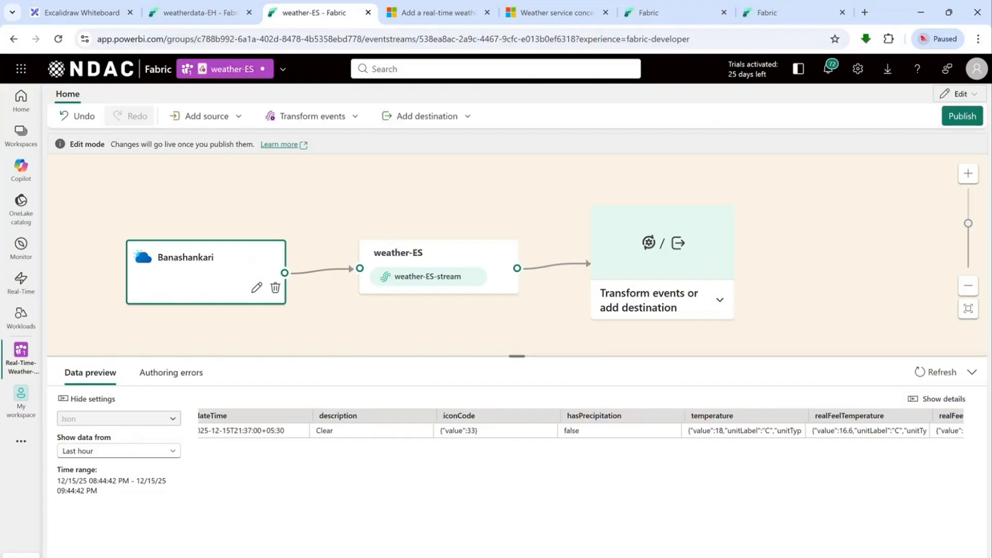
scroll(619, 429, right, 3)
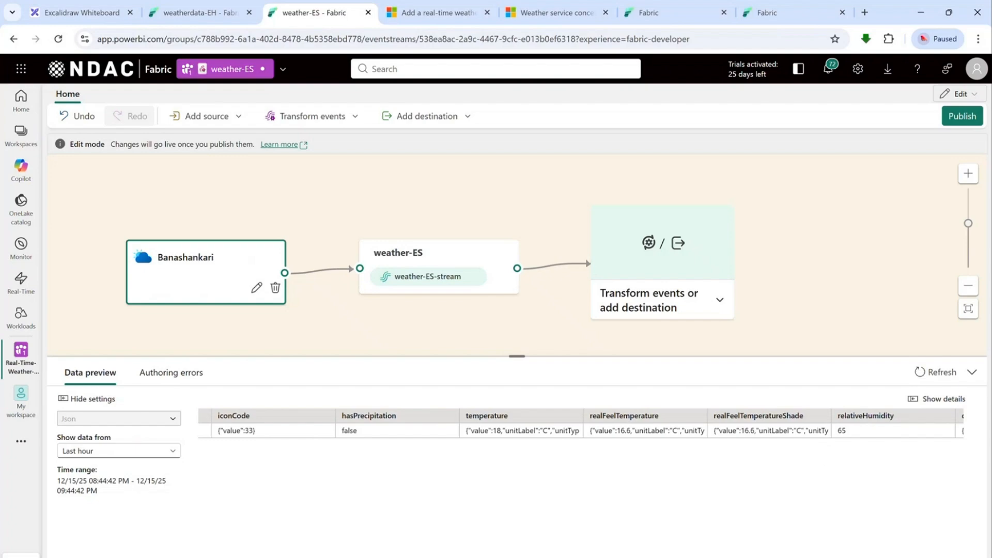
scroll(412, 513, right, 10)
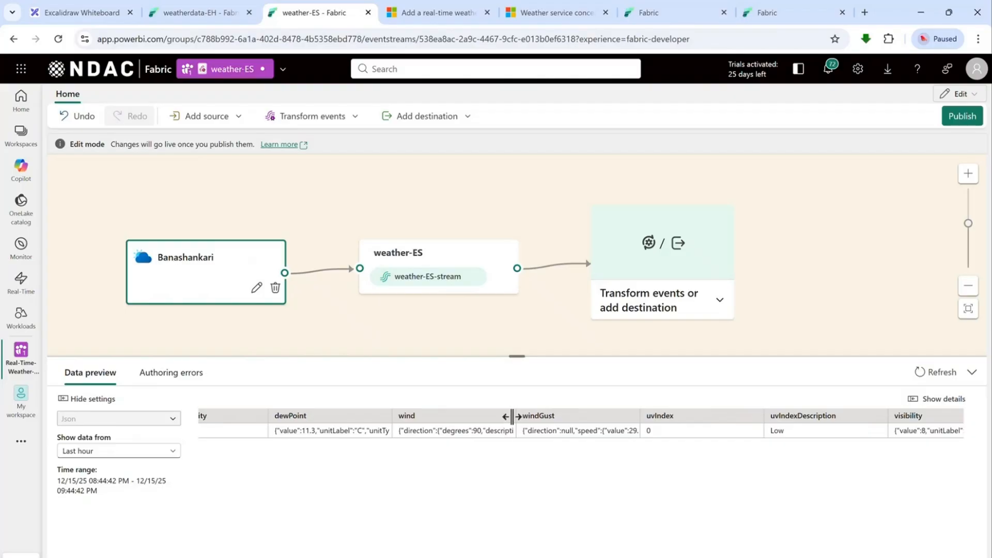
drag(511, 416, 618, 420)
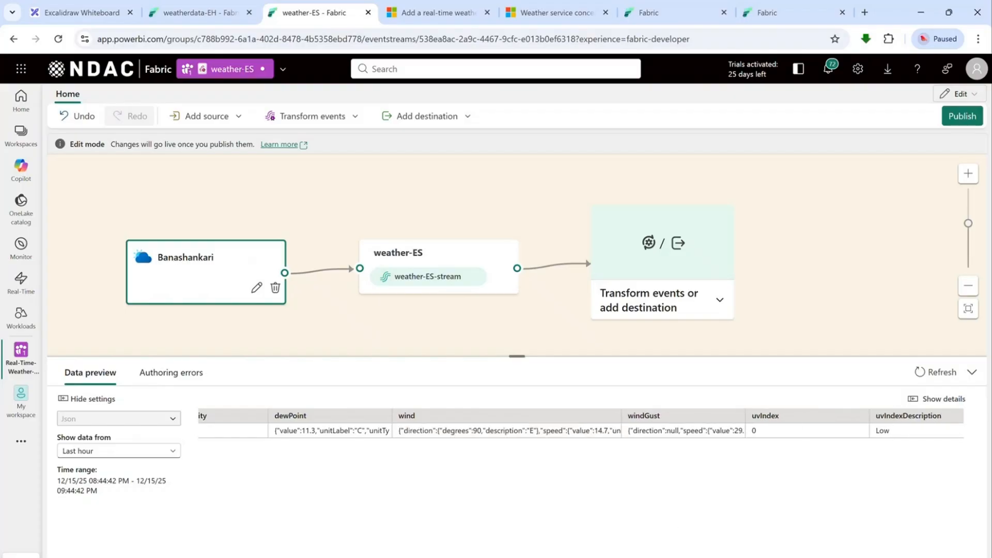
scroll(581, 423, right, 1)
scroll(581, 423, right, 6)
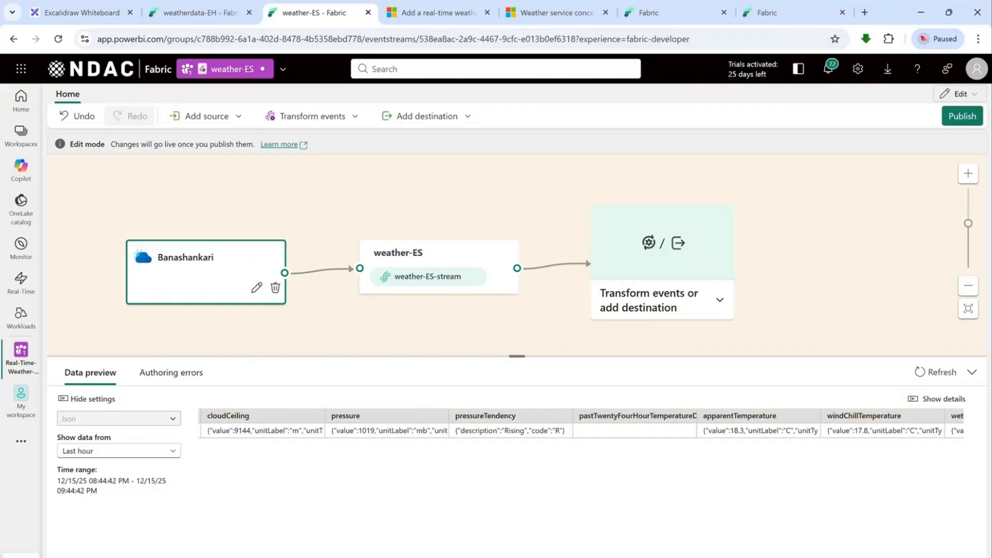
scroll(580, 424, right, 2)
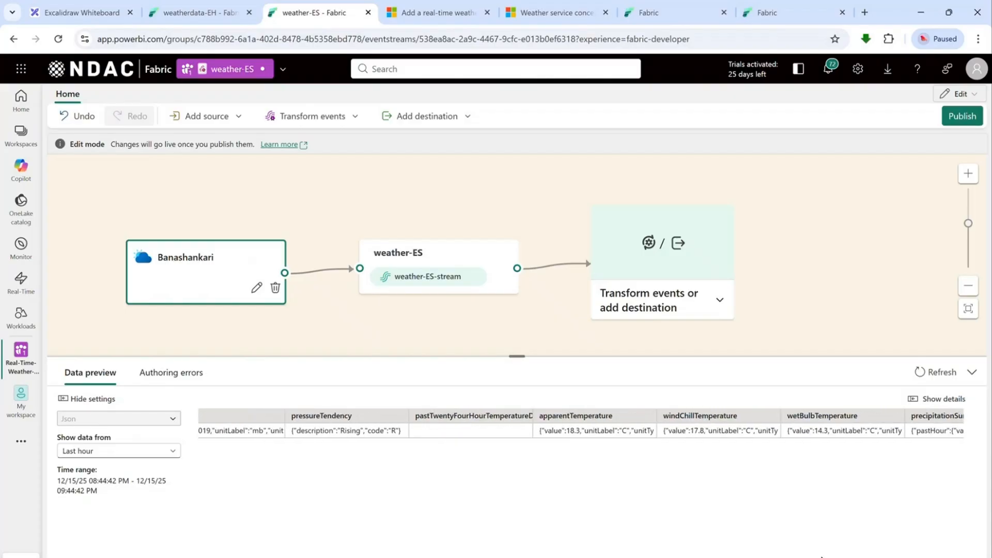
scroll(581, 423, right, 4)
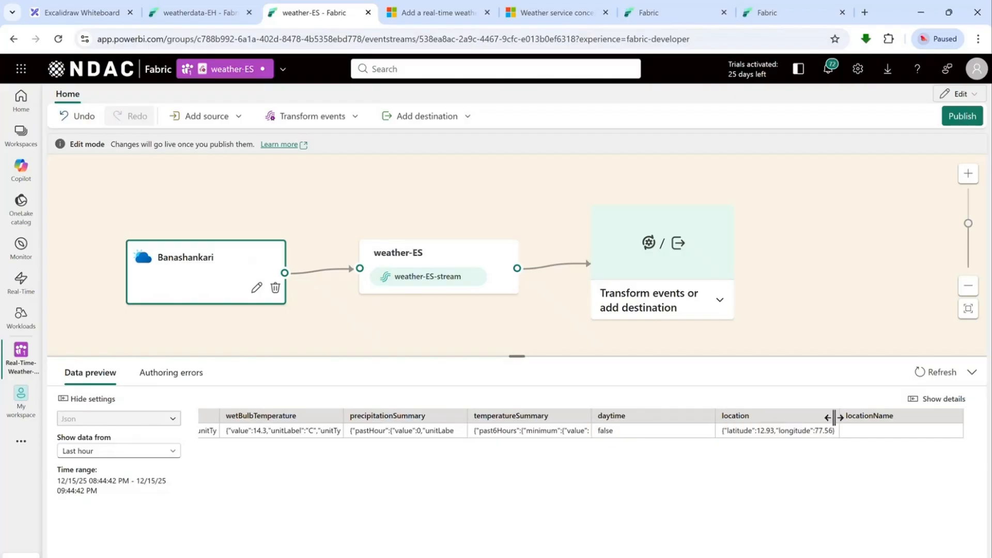
drag(840, 416, 859, 416)
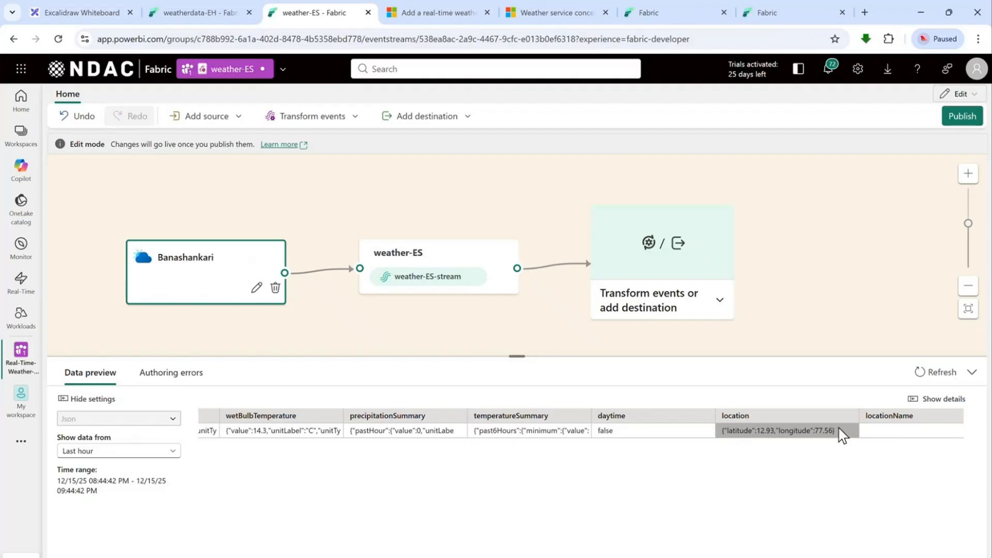
scroll(581, 430, left, 20)
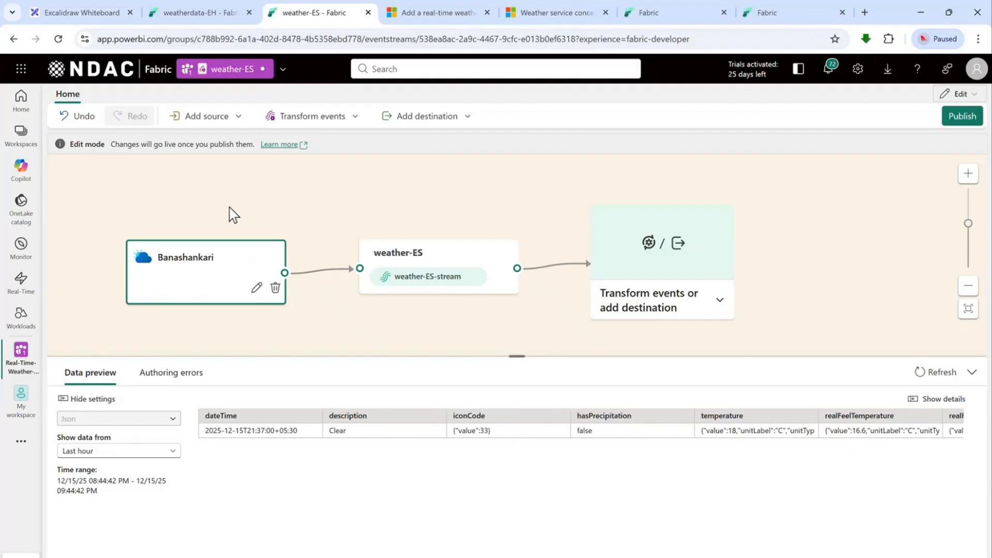
- Start connecting another Real-time weather source from the Public Feeds category to the weather-ES eventstream
drag(229, 209, 236, 178)
click(240, 118)
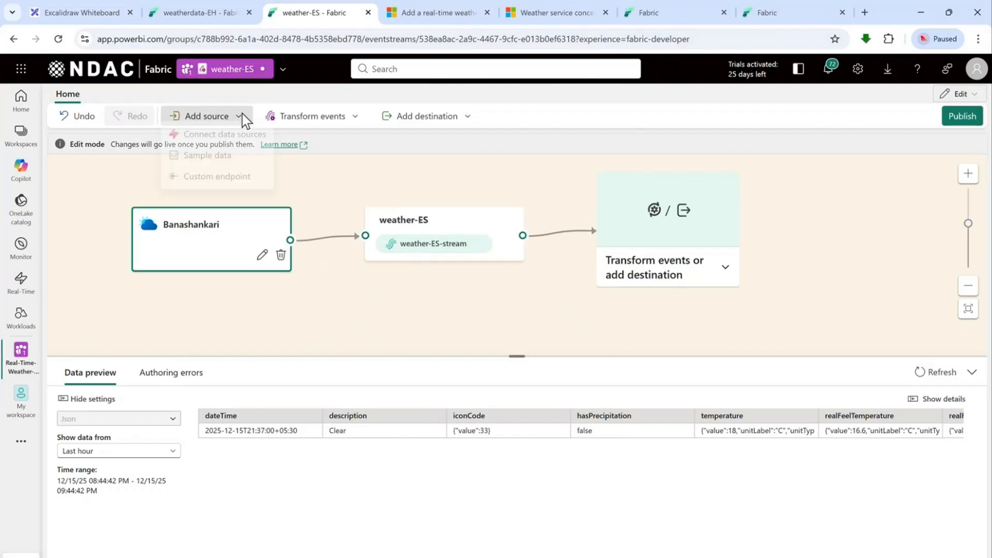
click(225, 140)
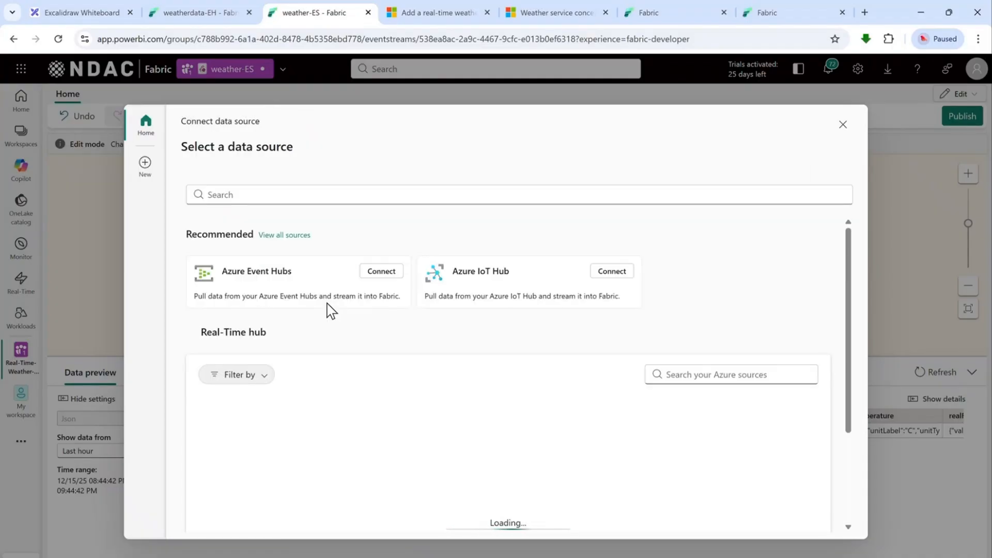
click(145, 164)
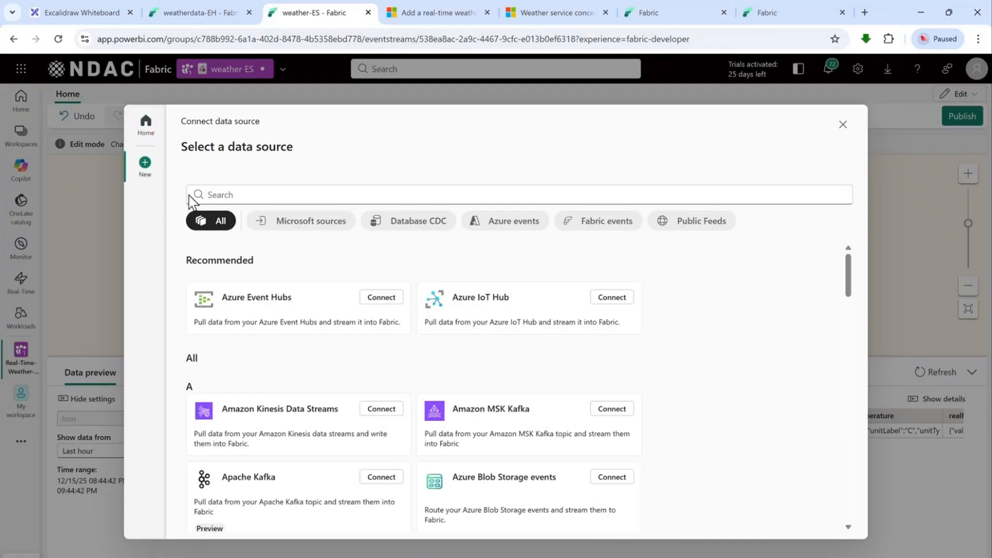
click(688, 223)
click(381, 410)
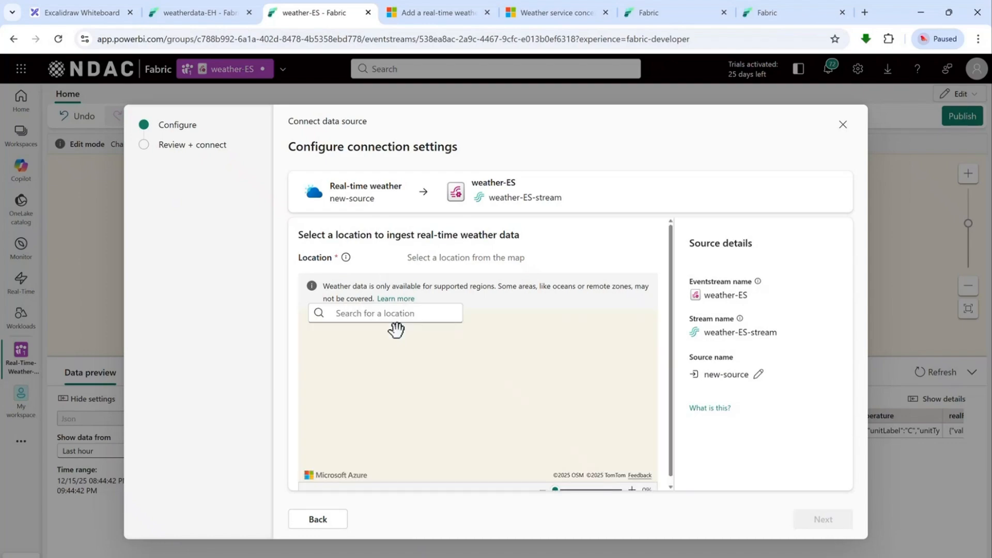
- Search for Electronic City and set the new weather source's location to Electronic City, Bengaluru, Karnataka IN
click(394, 315)
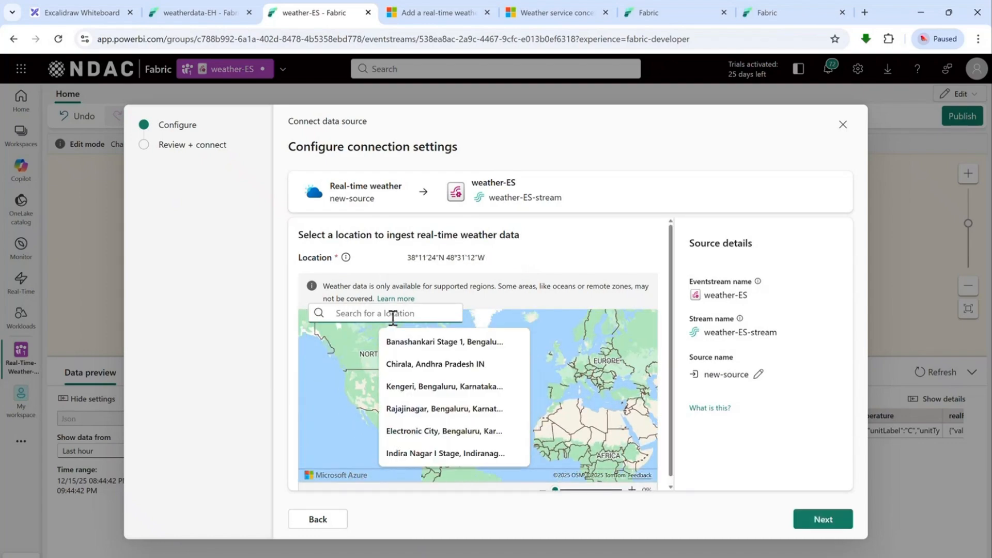
text(WE)
key(BackSpace)
key(BackSpace)
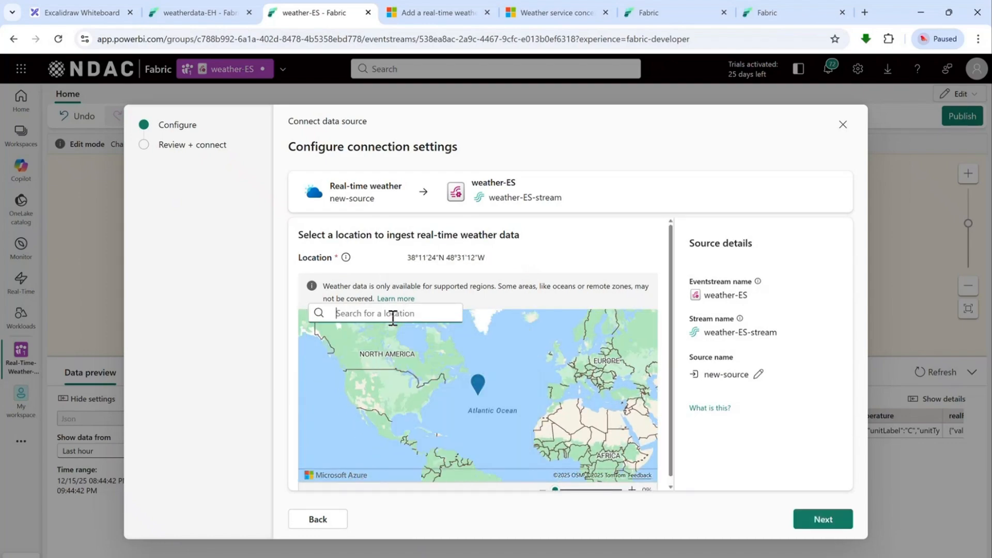
text(Electronincs)
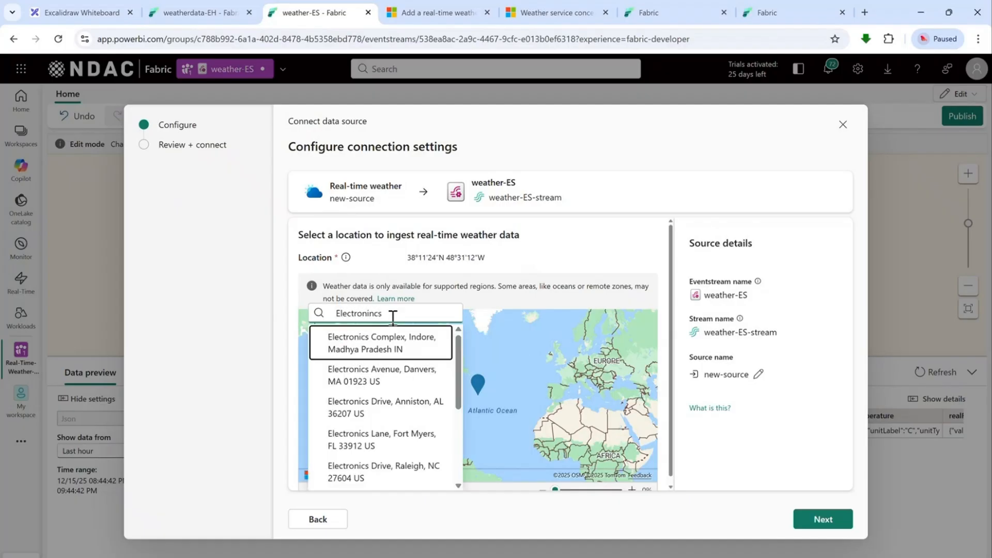
key(BackSpace)
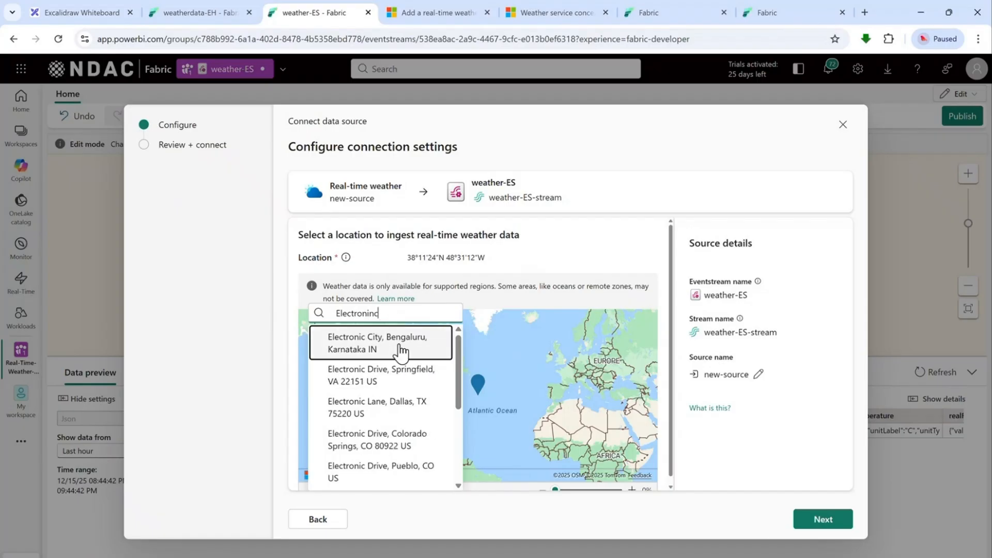
click(381, 343)
- Name the new weather source Electronic-city and add it to the eventstream
click(758, 375)
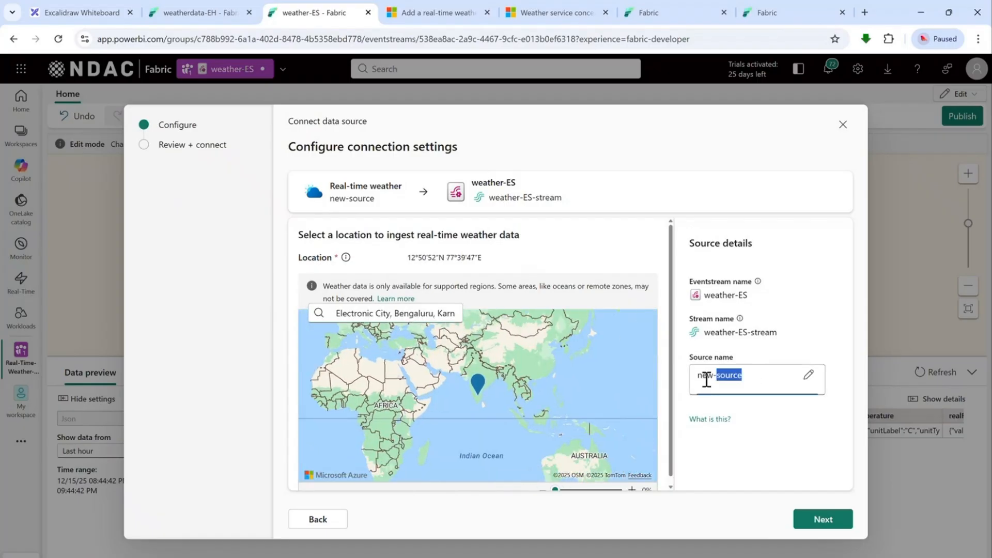
text(Electronic)
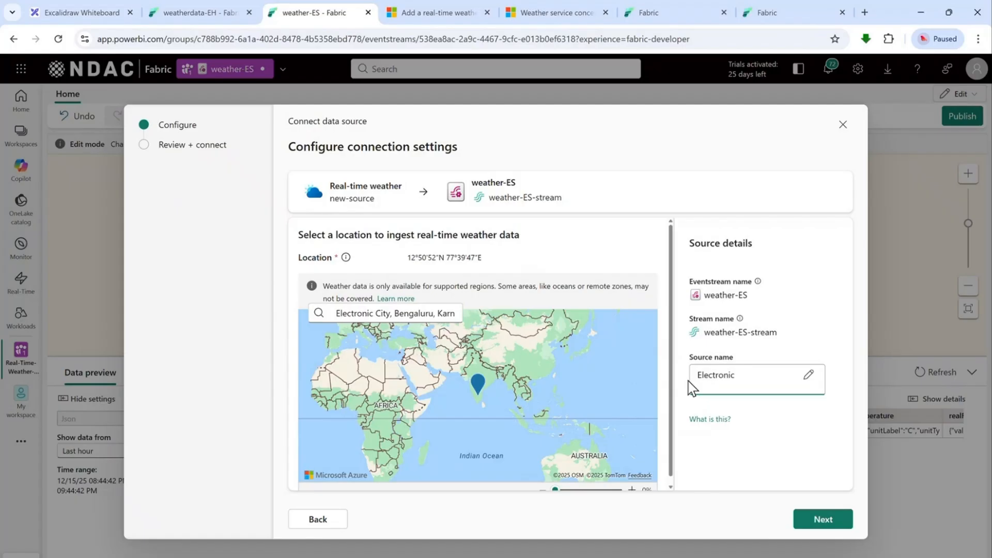
text(s-city)
click(823, 520)
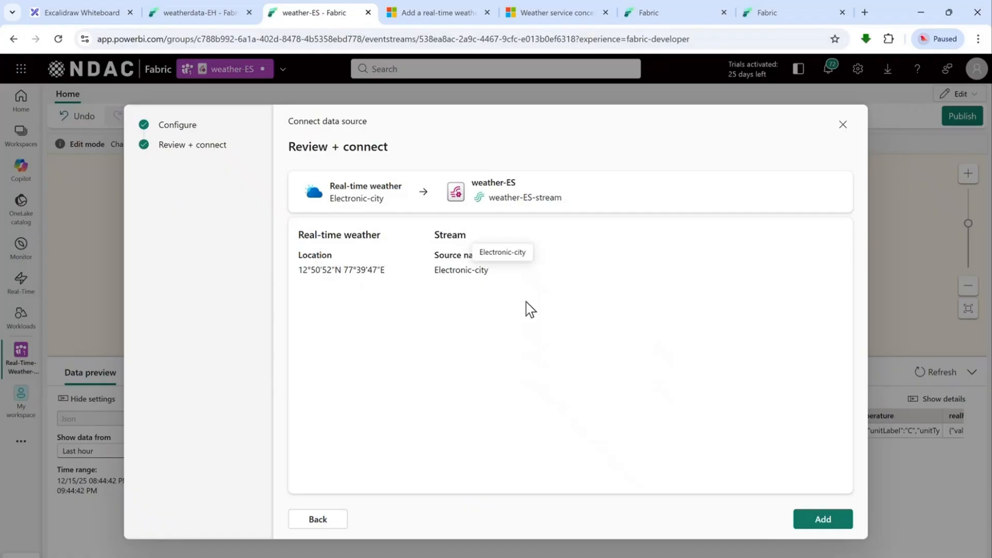
click(816, 520)
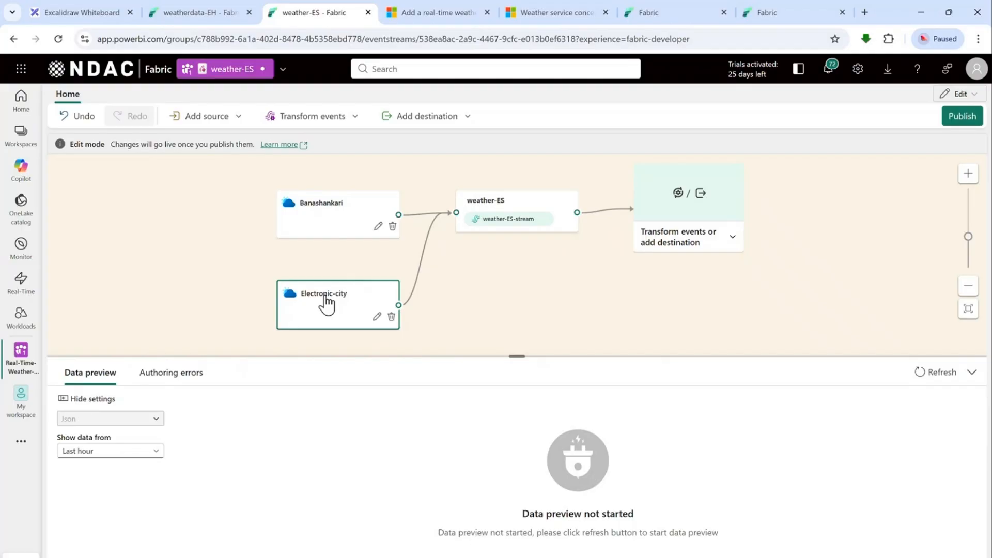
- Refresh the data preview of the Electronic-city source and check its location column
click(928, 375)
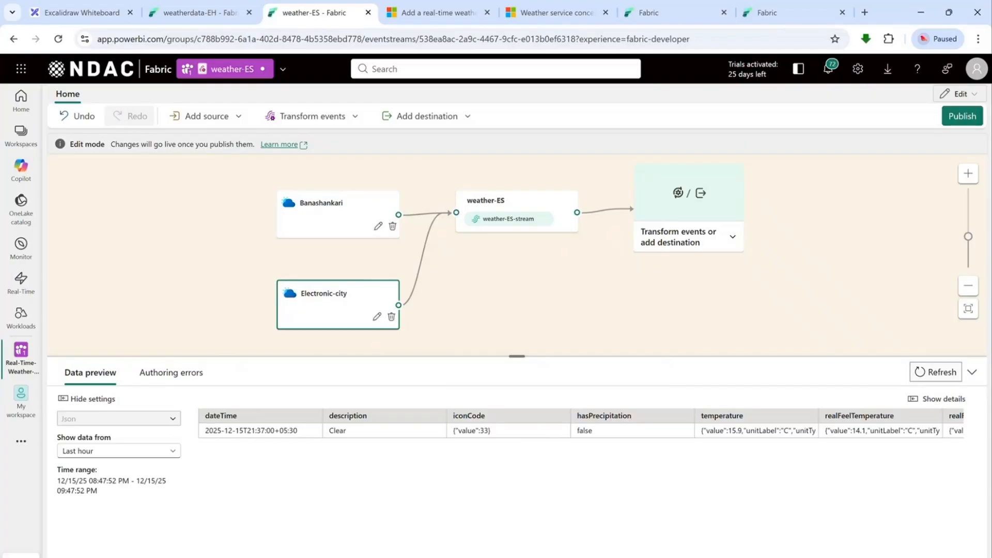
scroll(798, 429, right, 10)
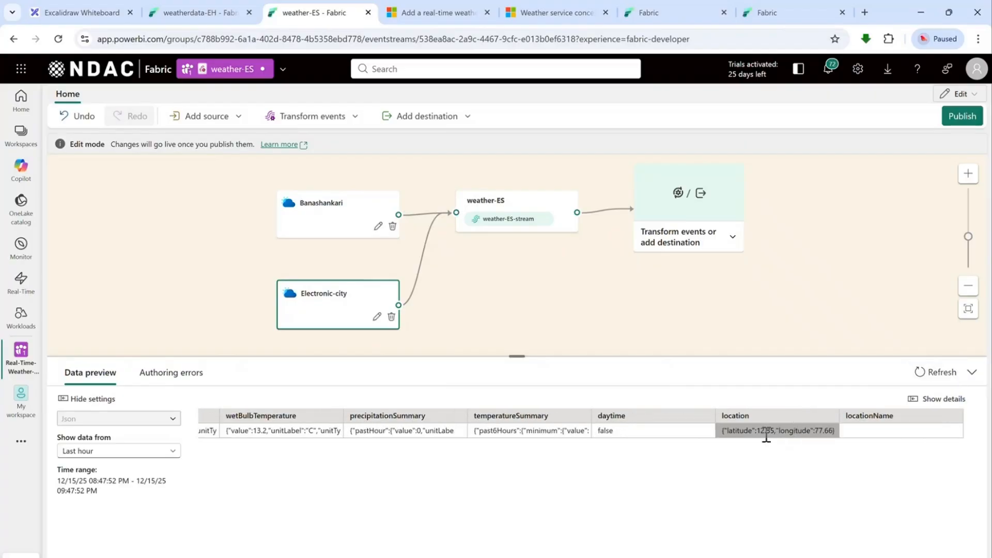
click(333, 233)
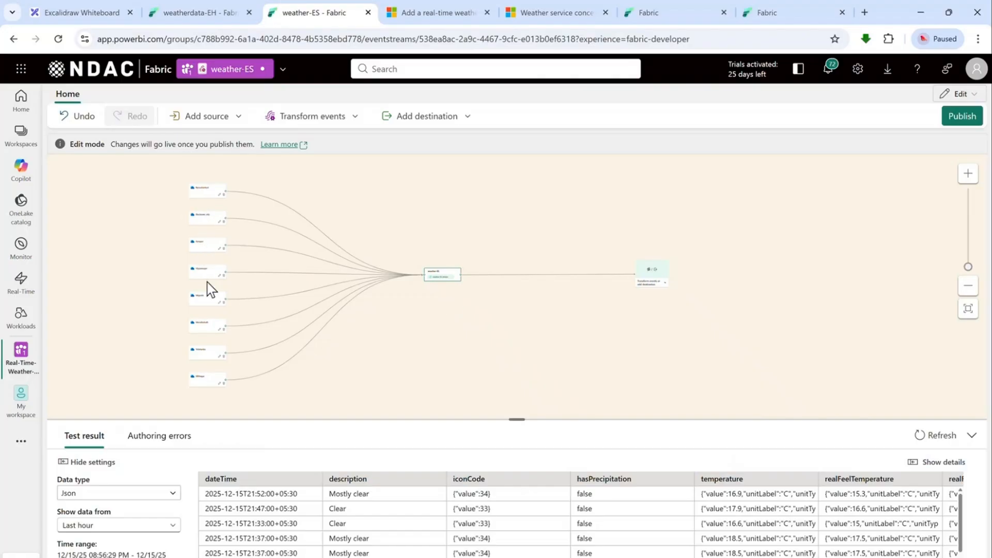
- Examine the location sources on the canvas from Banashankari to RRNagar and follow their connections through weather-ES to the destination placeholder
scroll(142, 222, up, 5)
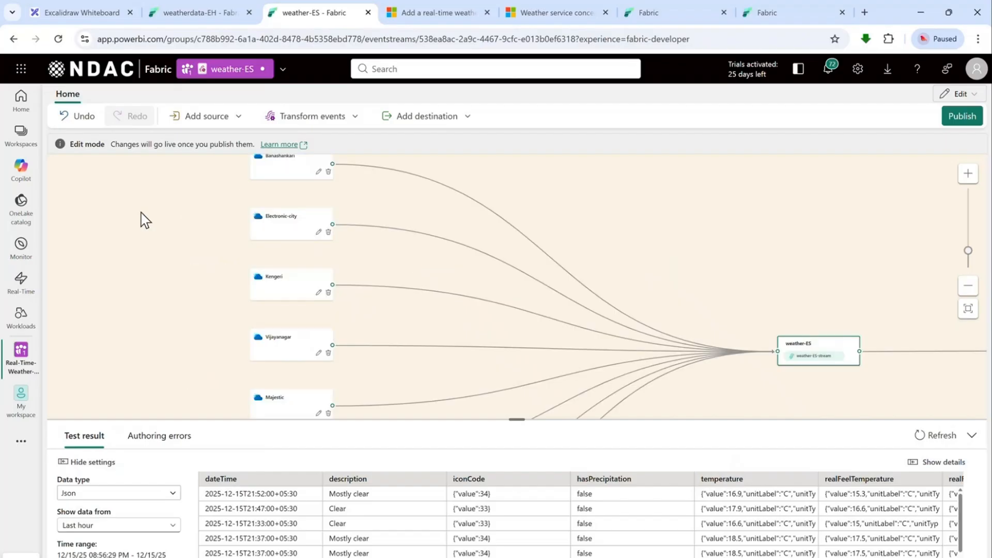
mouse_move(398, 230)
mouse_down()
mouse_move(244, 353)
mouse_move(380, 228)
mouse_up()
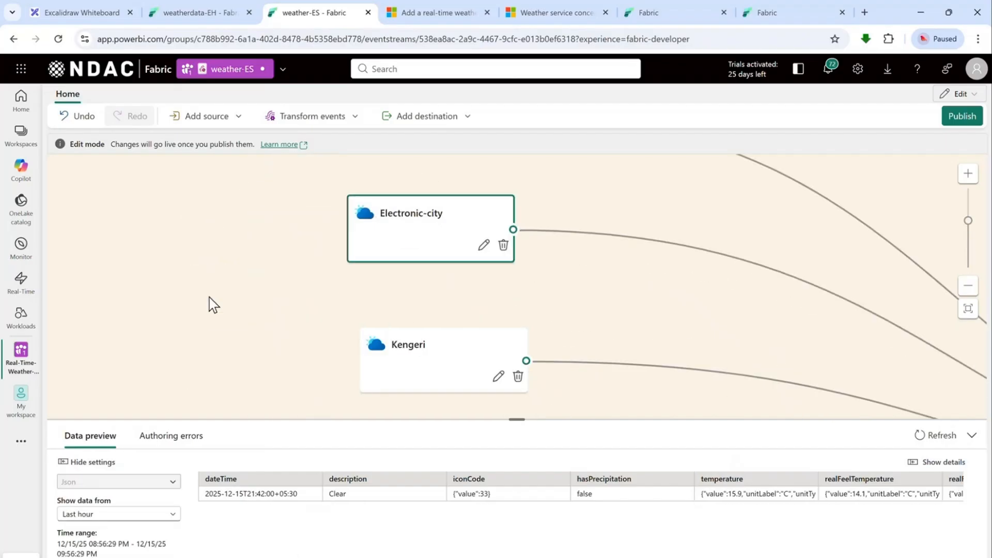
drag(237, 260, 210, 205)
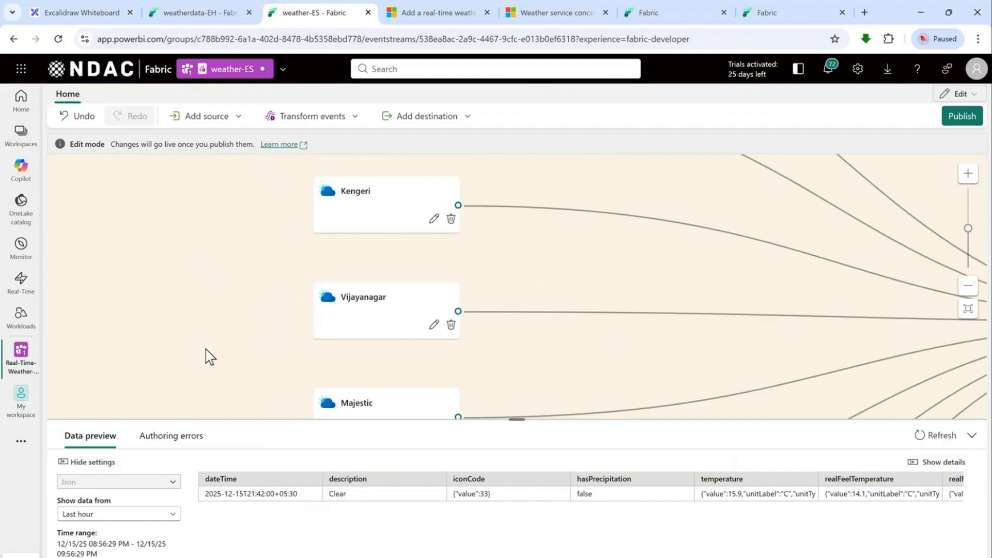
scroll(206, 352, down, 4)
scroll(217, 351, down, 5)
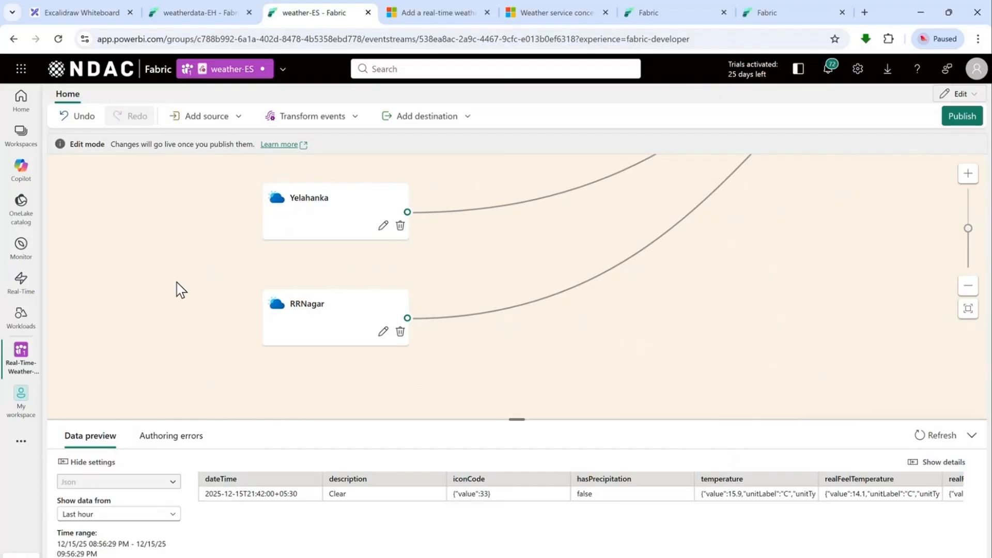
scroll(166, 297, up, 2)
scroll(146, 242, down, 6)
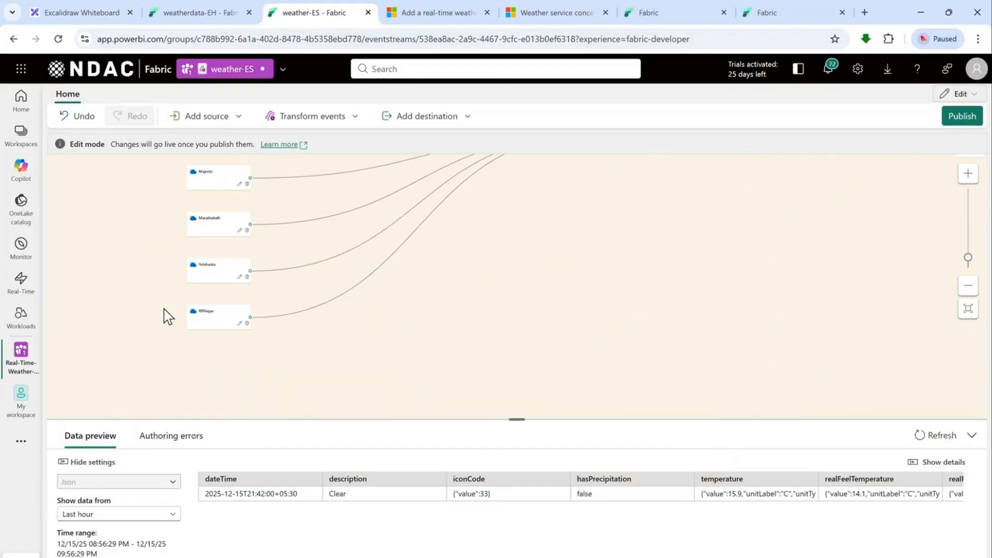
scroll(615, 277, down, 5)
drag(615, 273, 569, 353)
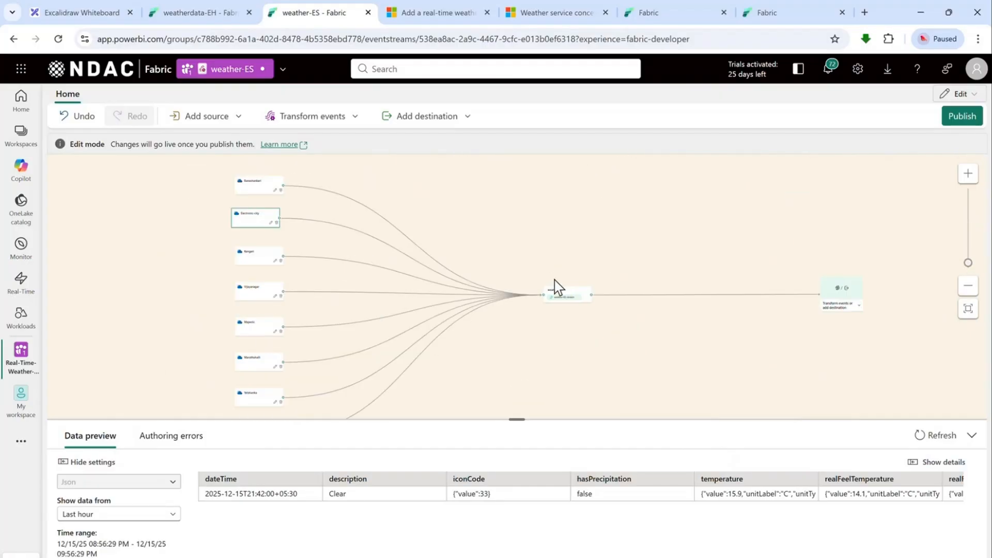
scroll(554, 288, up, 5)
scroll(587, 314, up, 3)
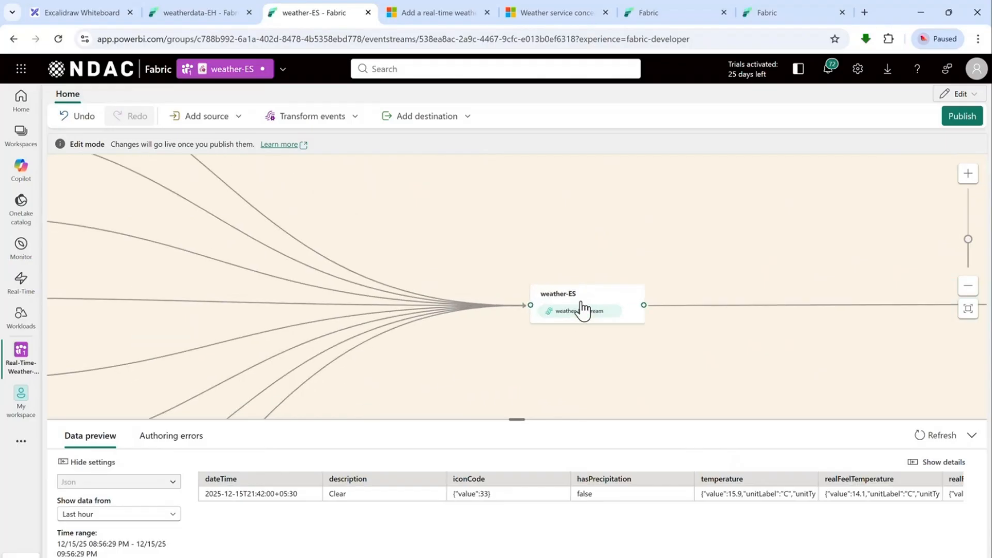
drag(649, 370, 335, 352)
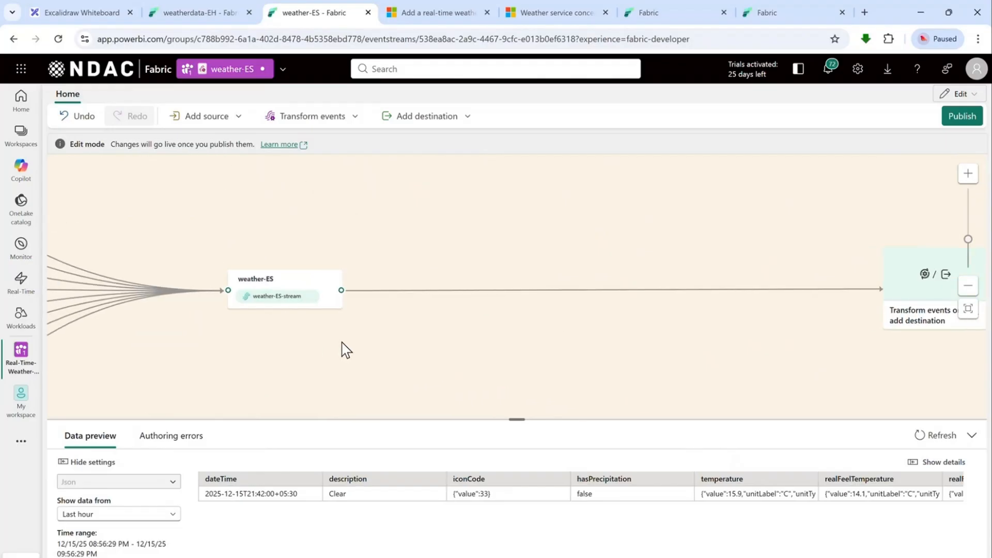
scroll(476, 286, down, 3)
drag(484, 342, 628, 331)
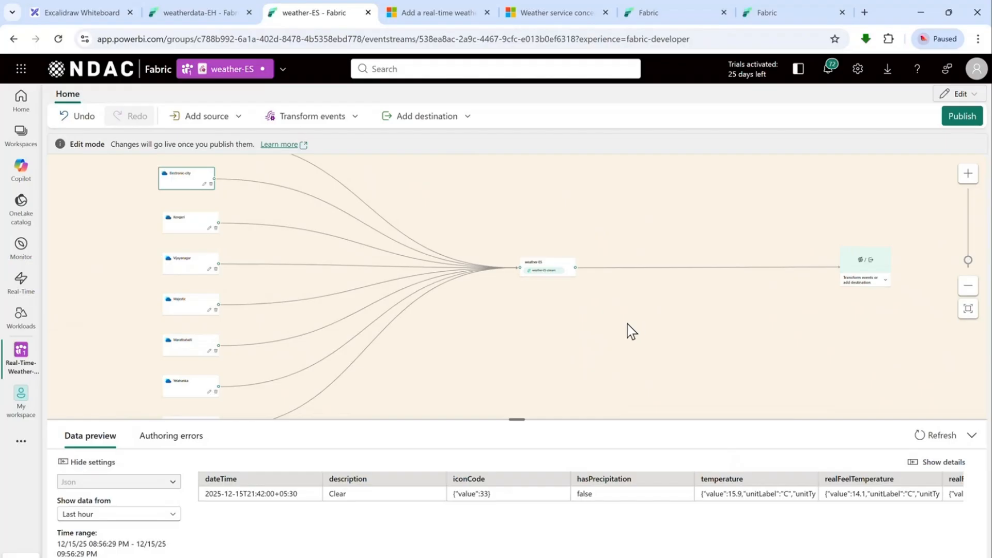
- Select the weather-ES stream node, enlarge its test result area and examine the combined rows across to the location and locationName columns
click(535, 268)
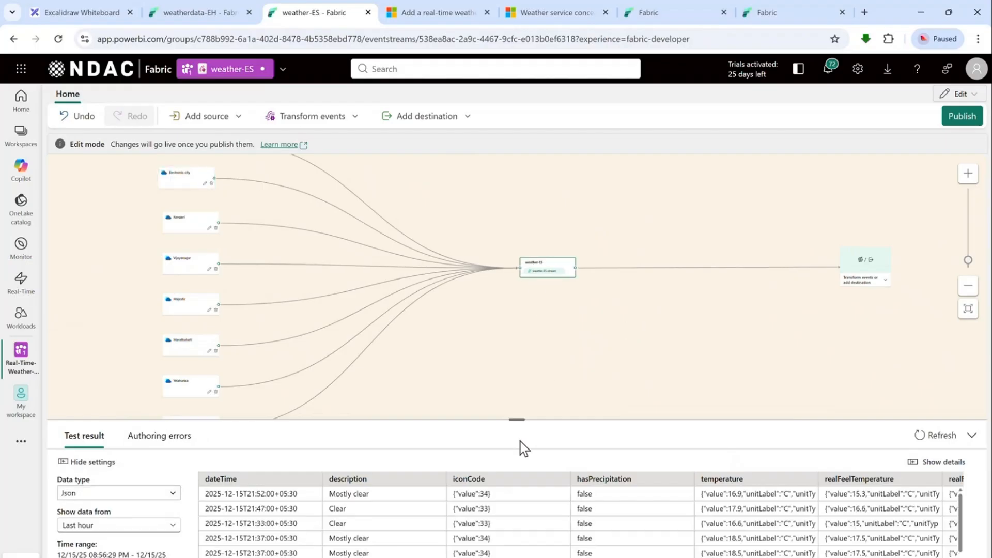
drag(527, 435, 523, 401)
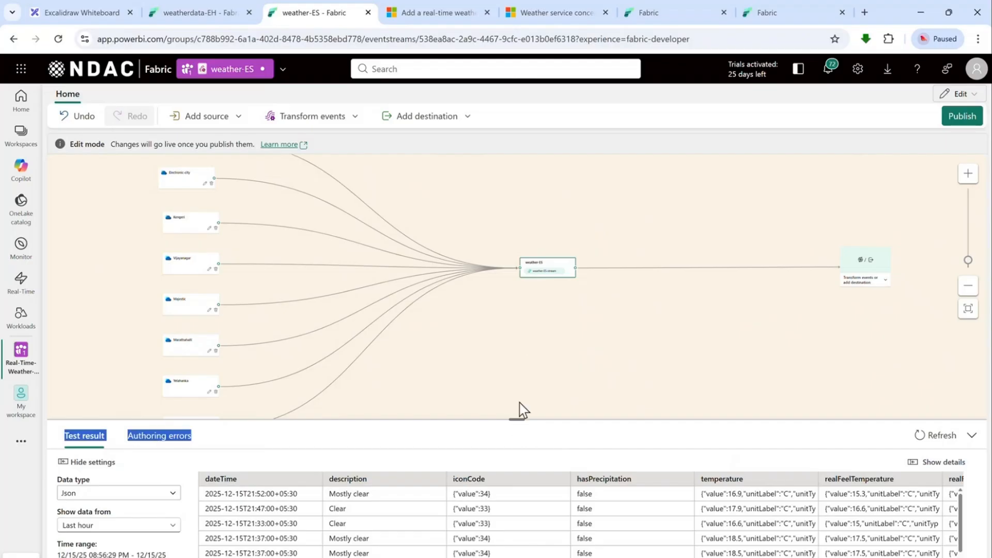
click(398, 439)
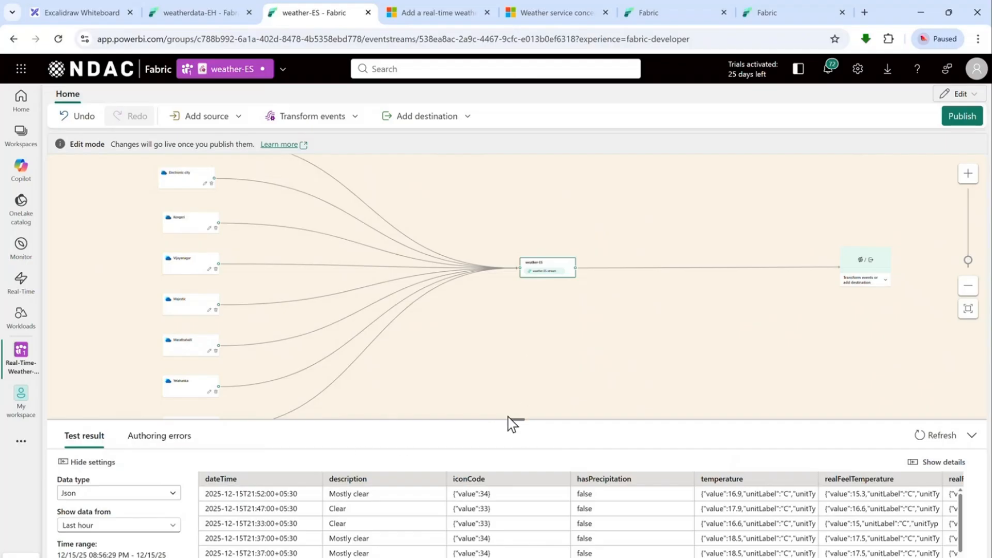
drag(519, 418, 534, 345)
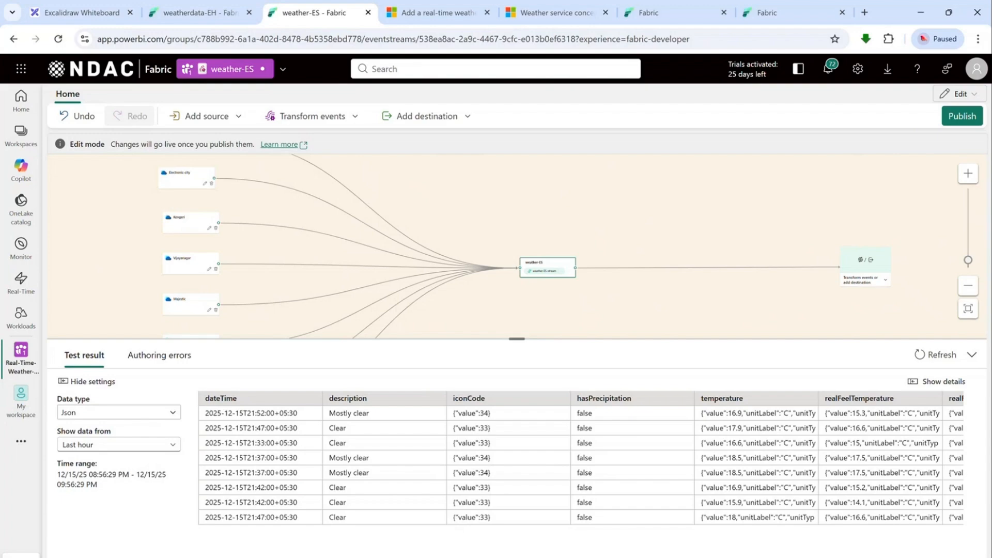
scroll(581, 457, right, 10)
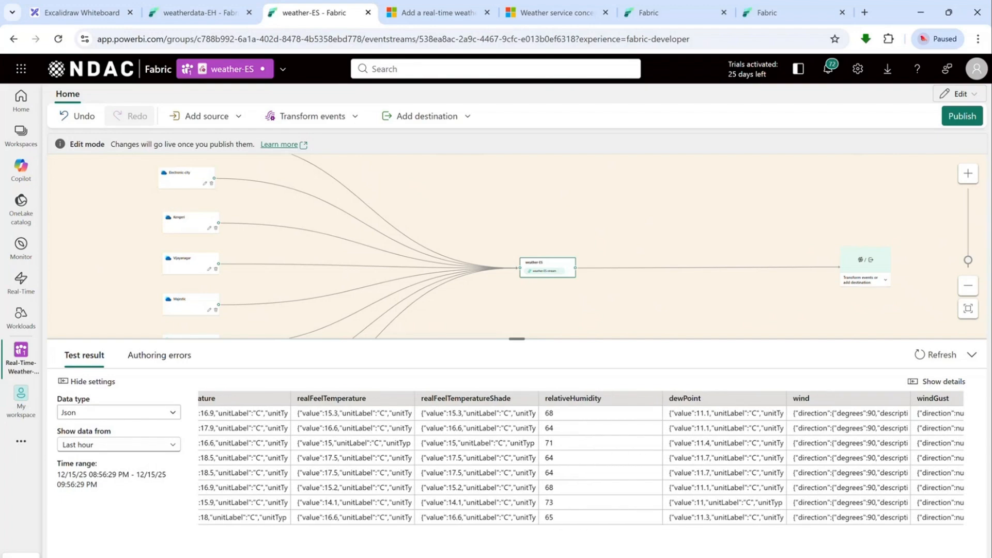
scroll(581, 458, right, 10)
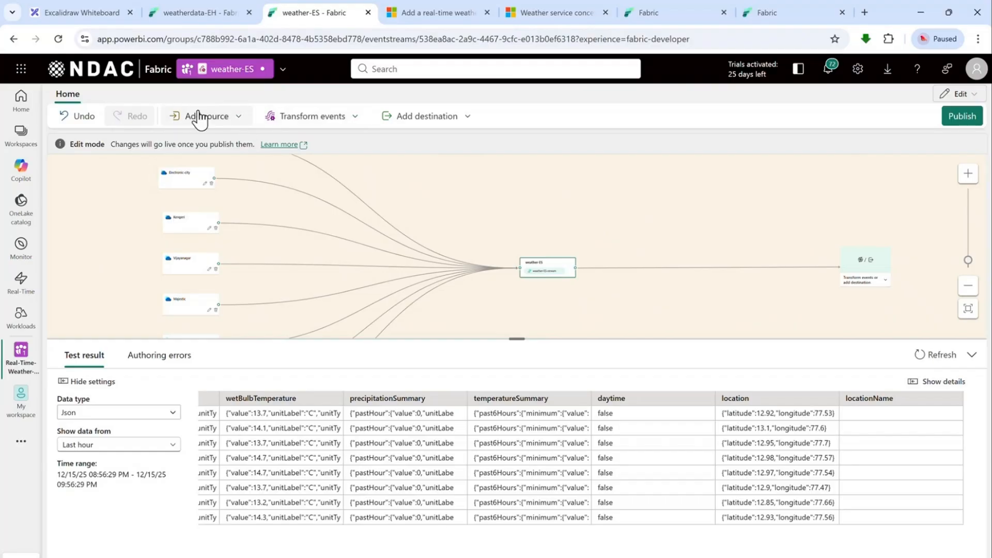
- Switch to the Excalidraw whiteboard to review the pipeline architecture diagram and return to the weather-ES eventstream
click(59, 10)
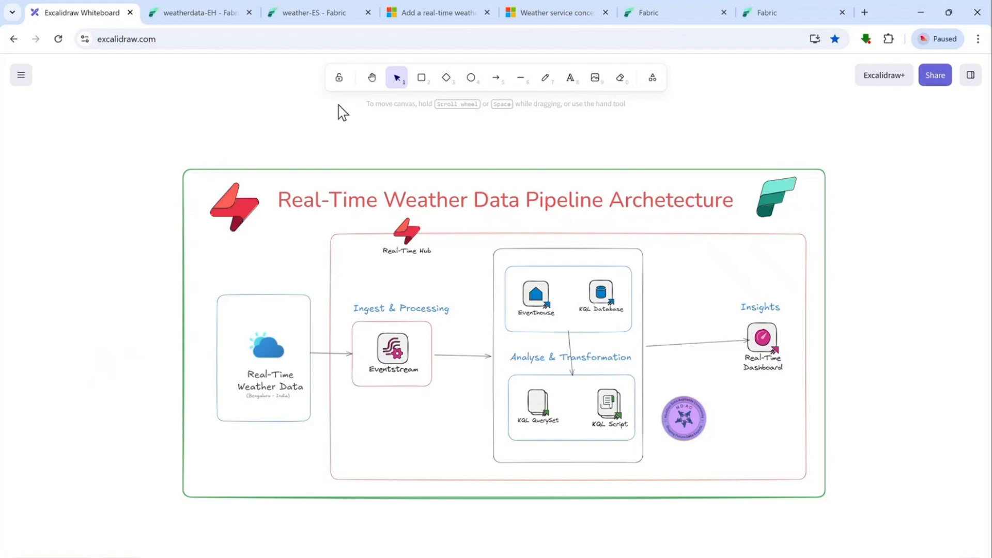
click(319, 20)
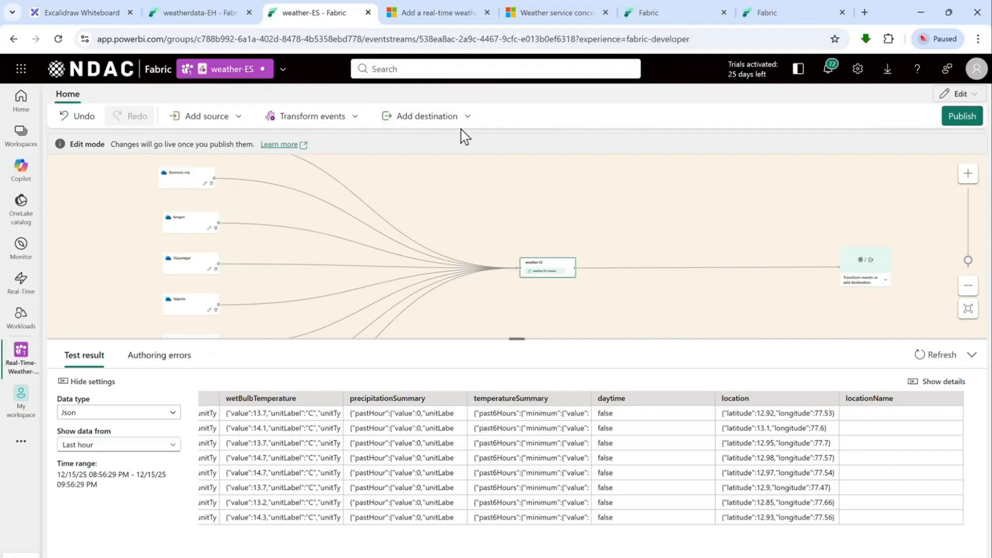
- Add an Eventhouse destination to the canvas and connect the weather-ES stream's output to it
click(861, 261)
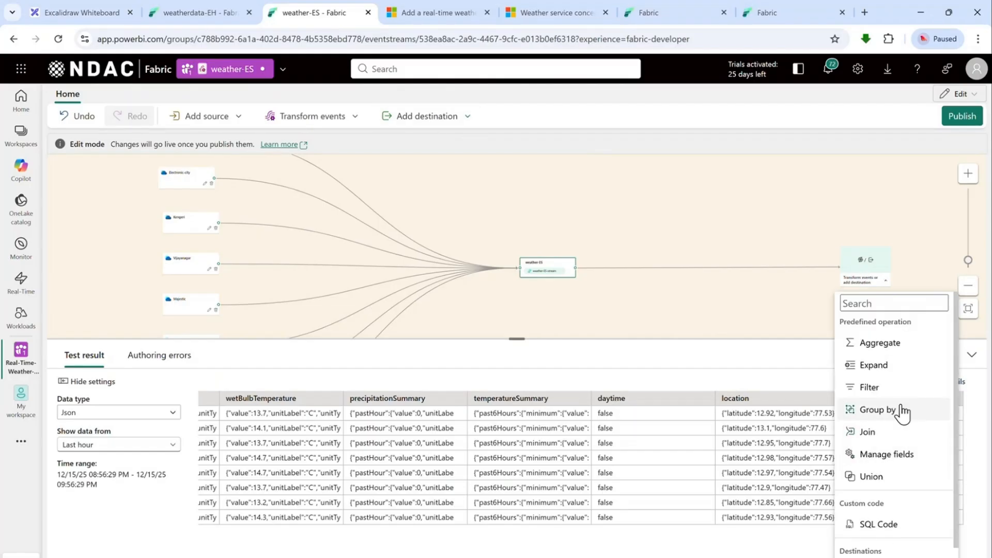
click(561, 235)
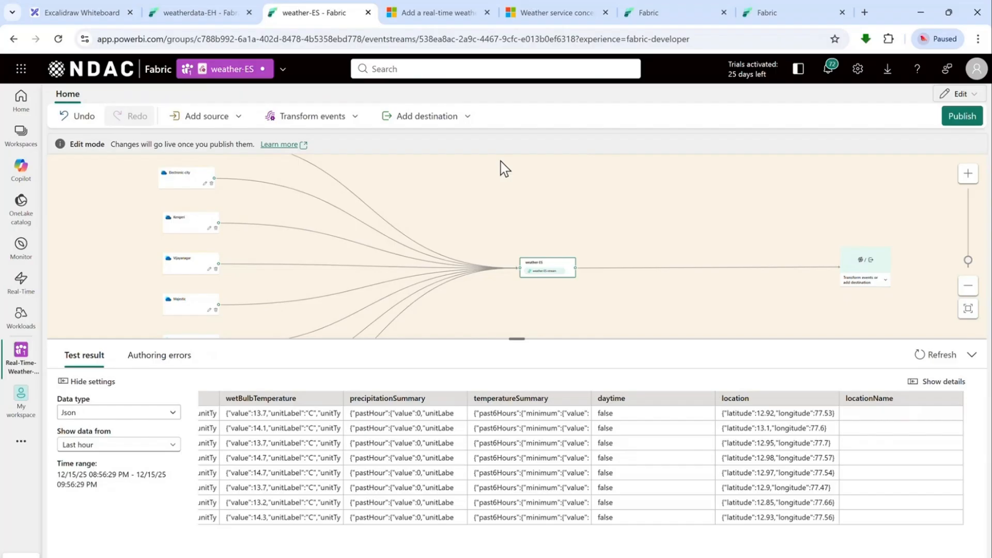
click(460, 117)
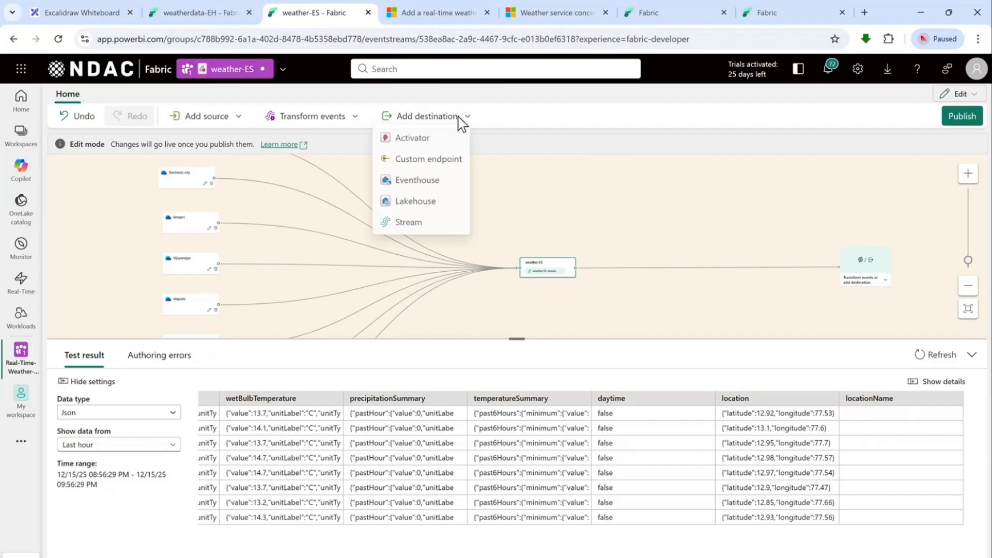
click(436, 189)
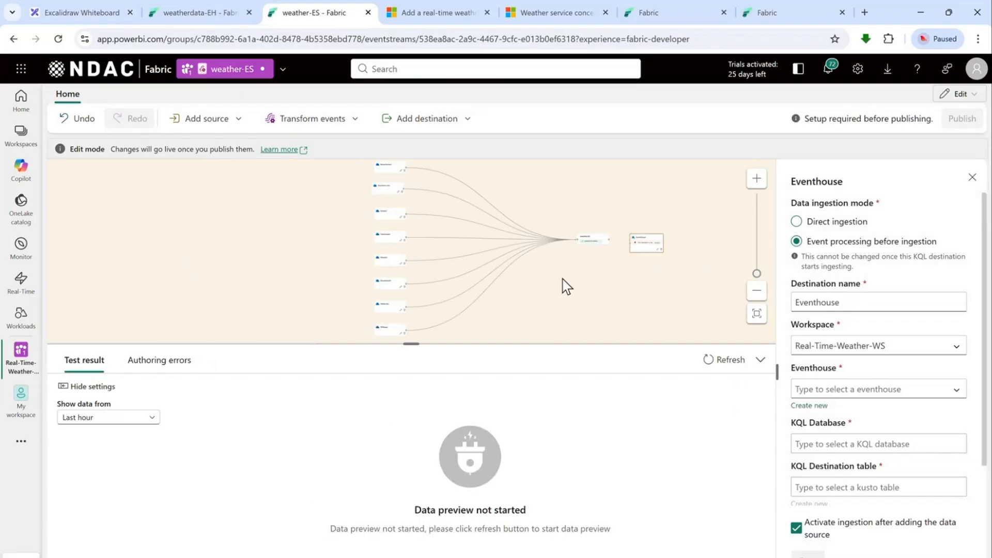
drag(564, 284, 436, 305)
scroll(496, 275, up, 5)
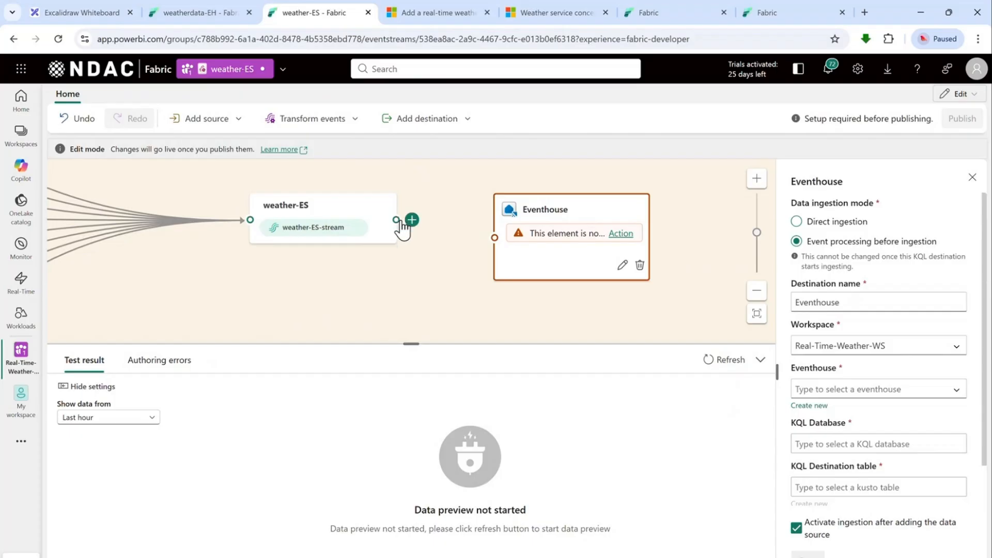
drag(396, 221, 492, 243)
- Try to select weatherdata-EH as the eventhouse for the new destination
click(900, 394)
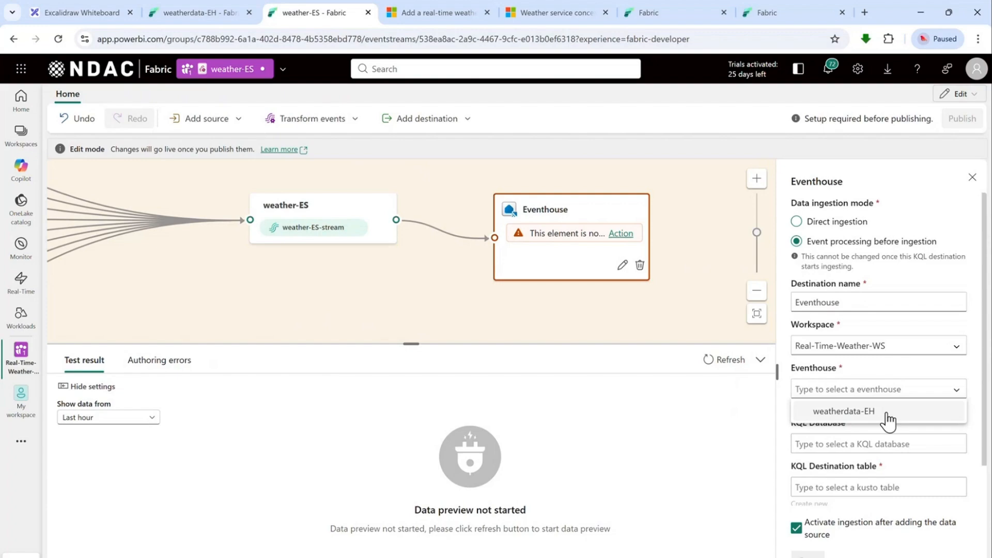
click(891, 413)
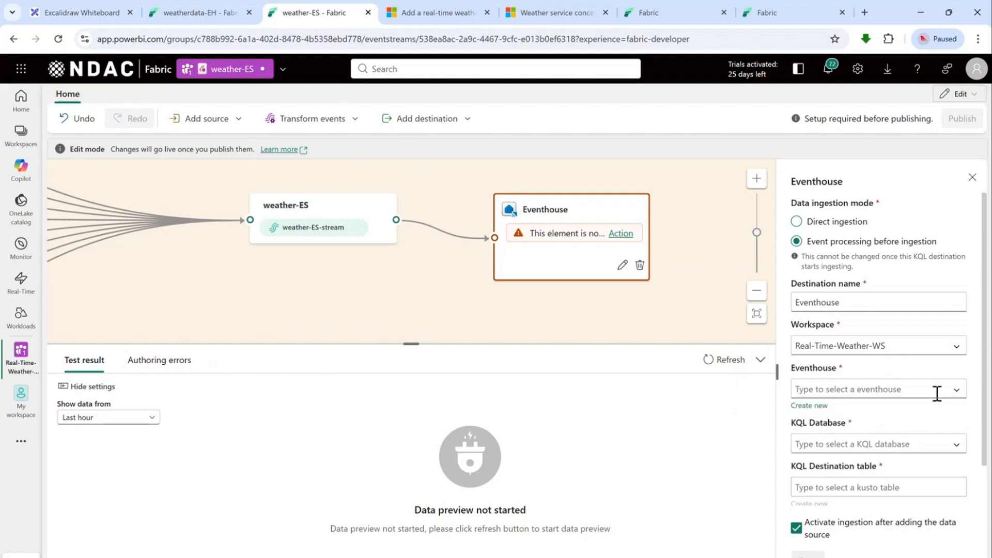
click(957, 390)
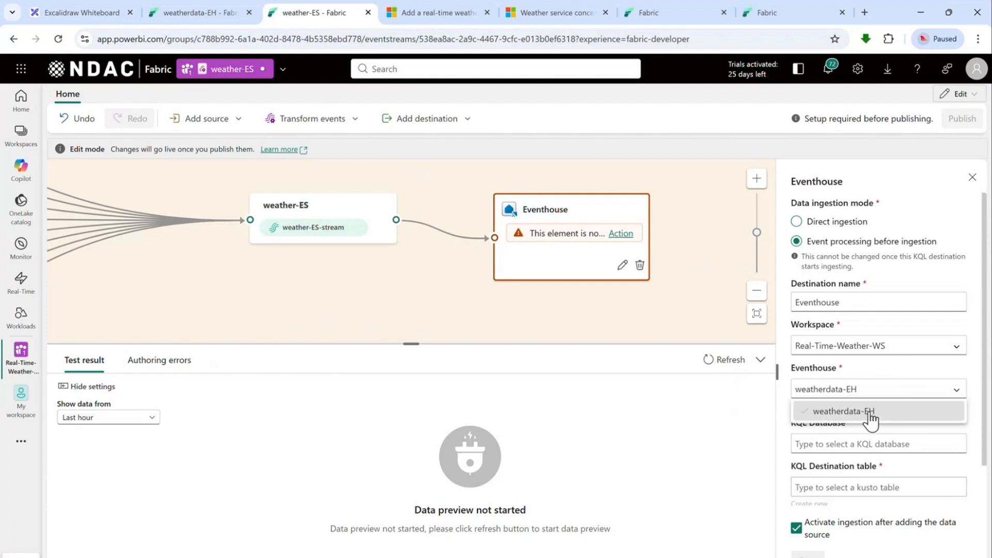
click(903, 414)
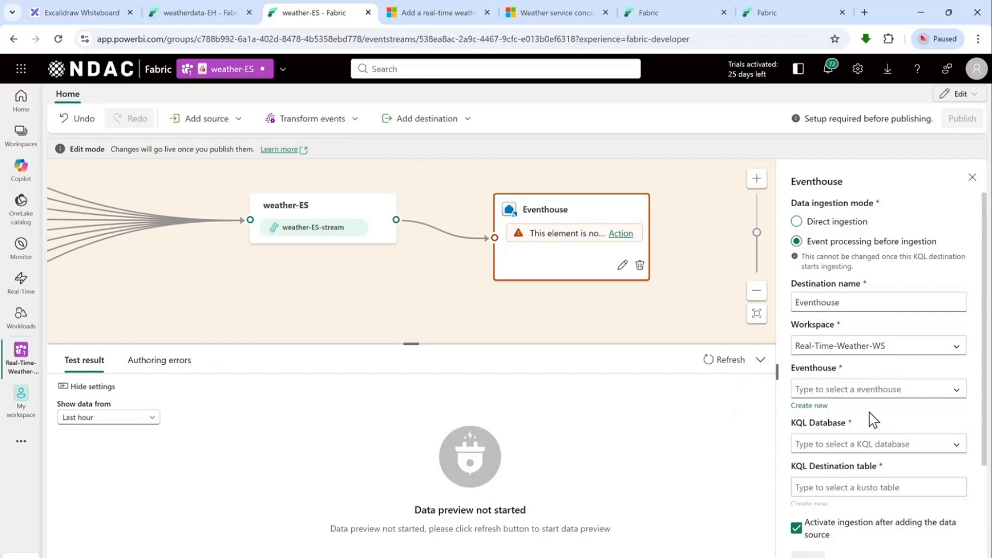
click(959, 389)
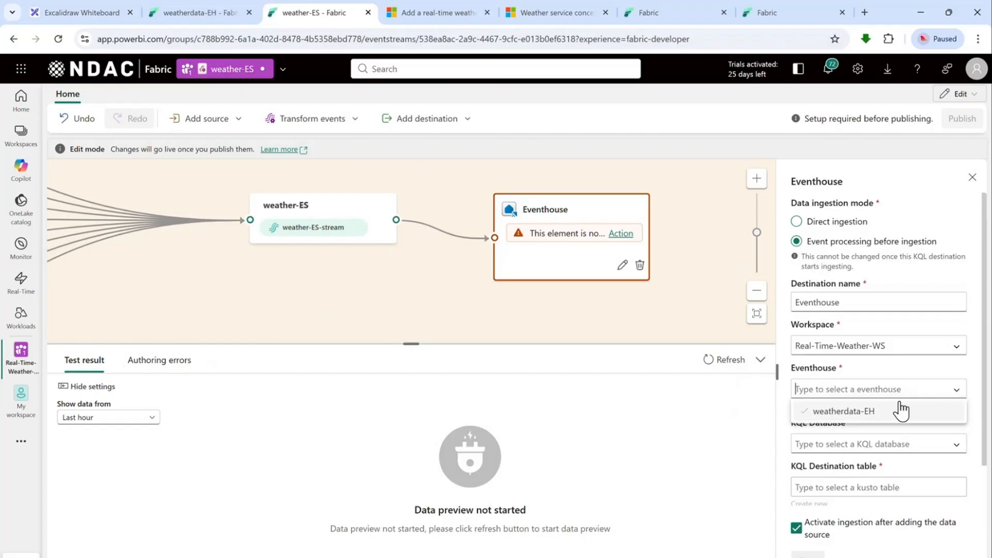
click(882, 414)
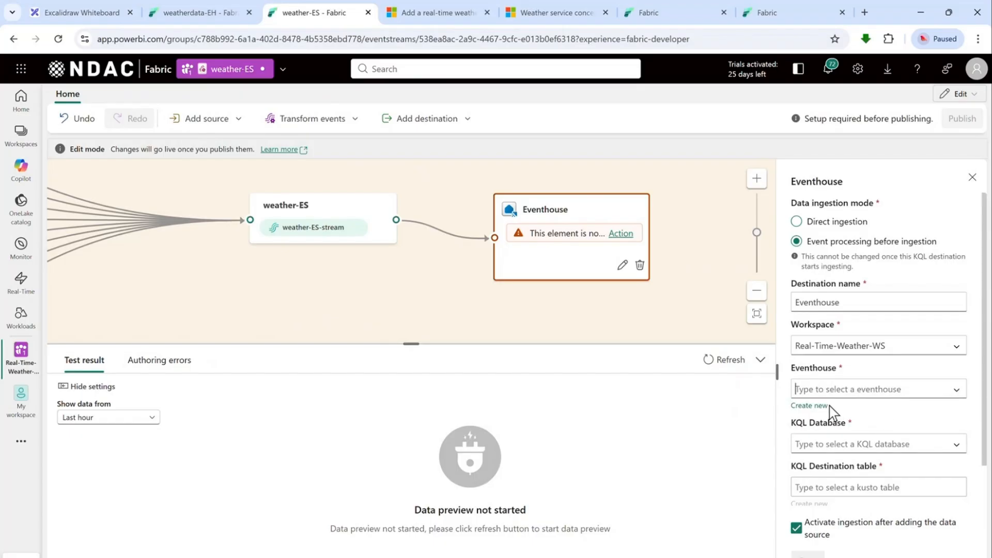
click(892, 298)
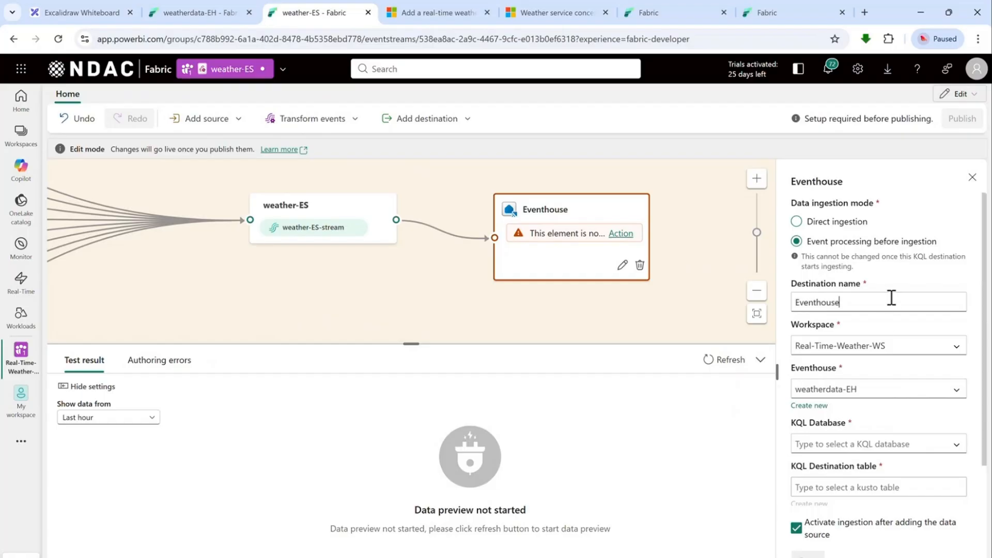
- Reselect the Real-Time-Weather-WS workspace and choose weatherdata-EH as both the eventhouse and the KQL database
click(918, 346)
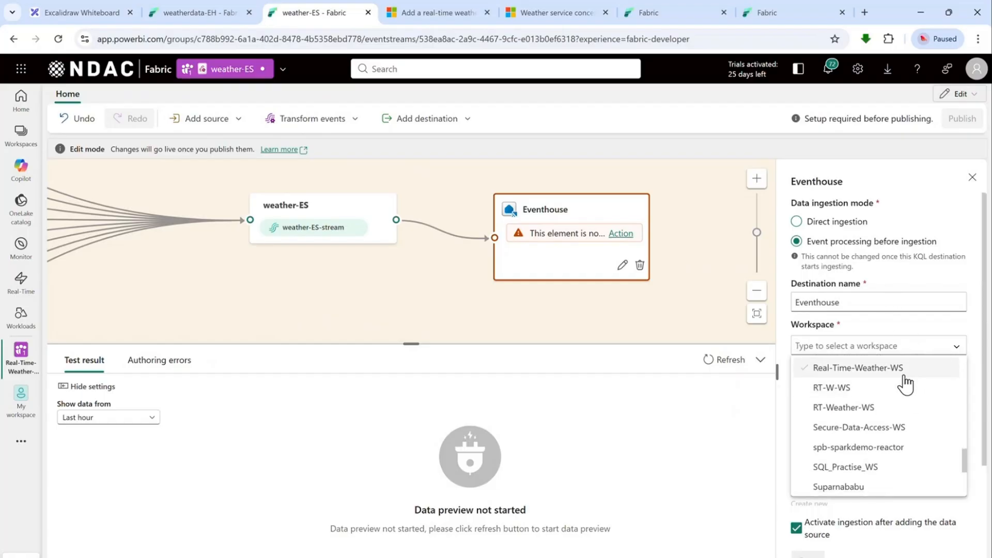
click(909, 368)
click(956, 390)
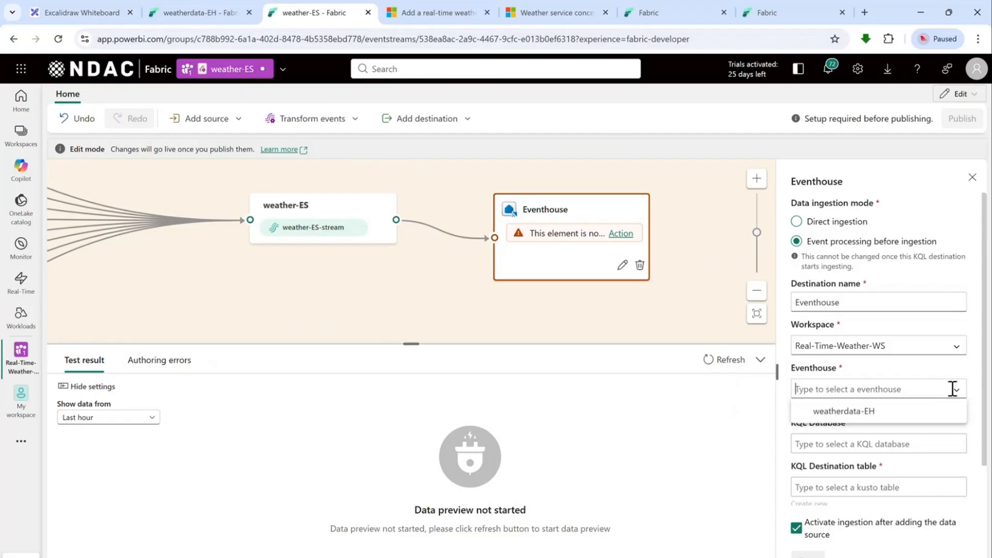
click(874, 417)
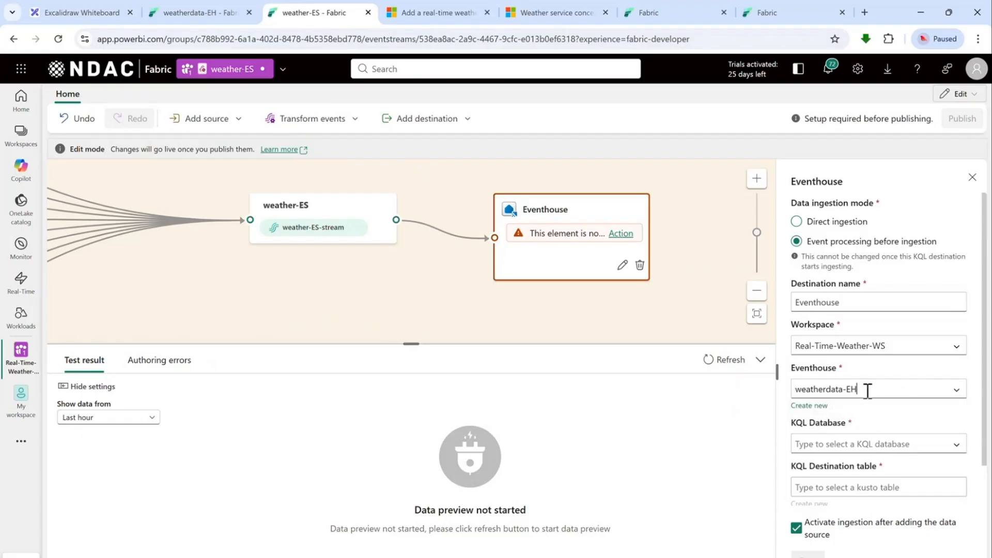
click(956, 444)
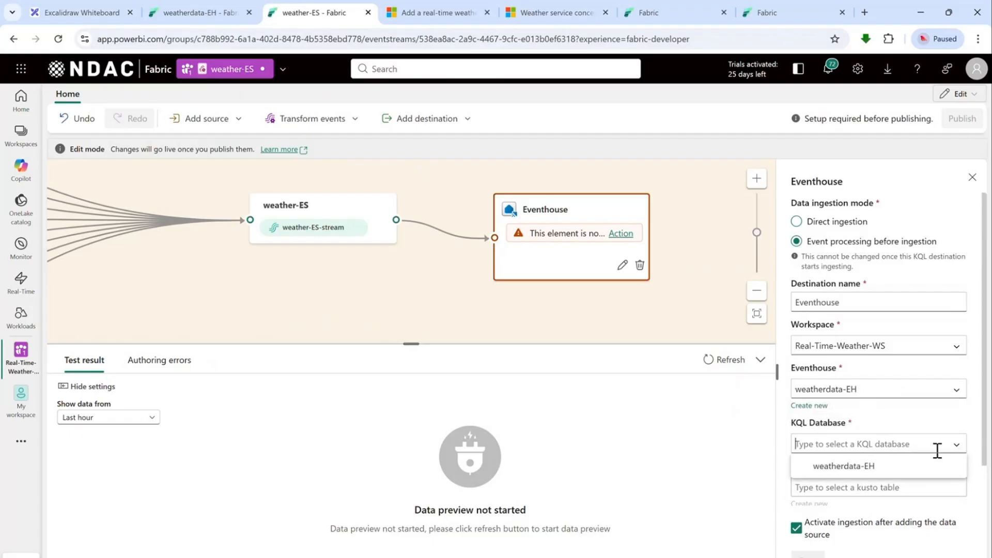
click(872, 468)
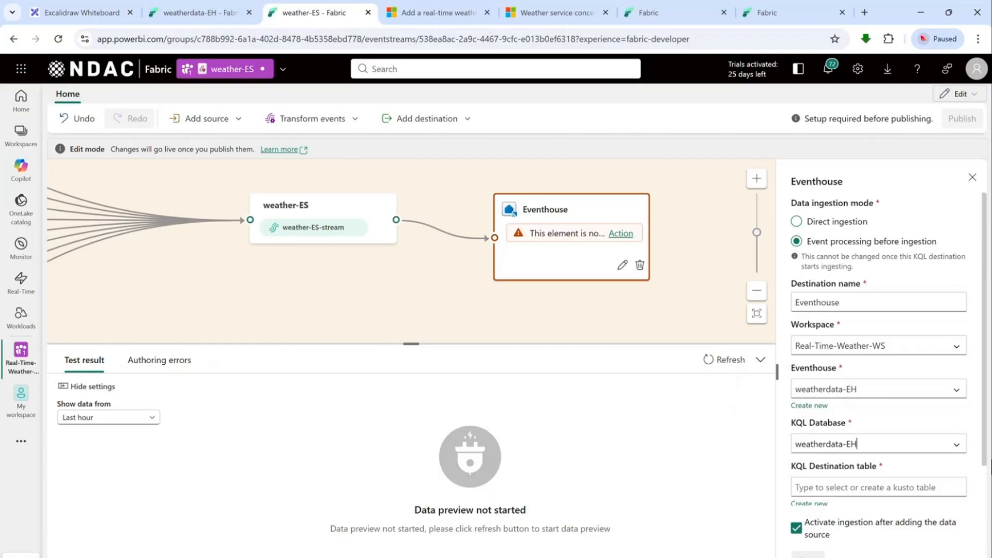
- Create a new KQL destination table named bengaluru-weather-data
scroll(832, 481, down, 1)
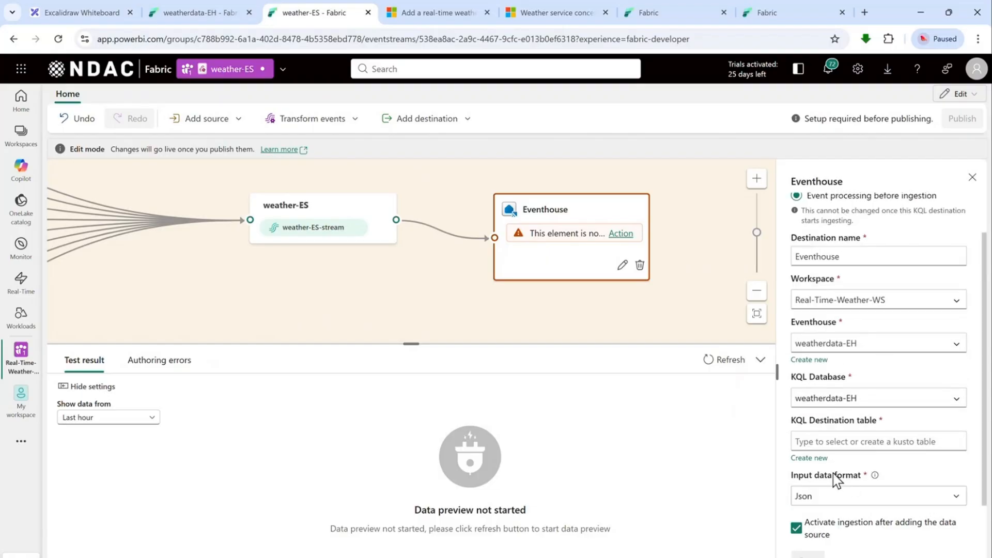
click(816, 460)
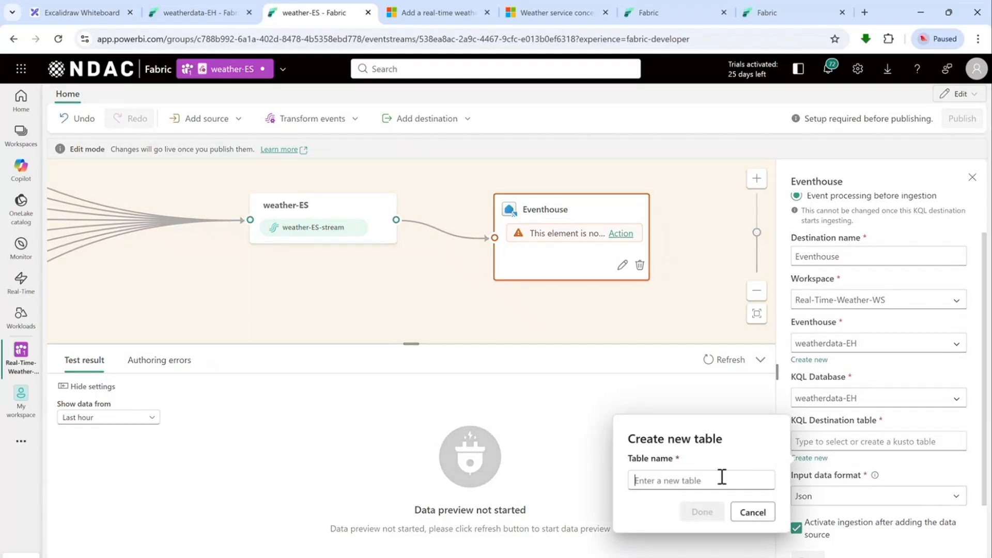
text(benga)
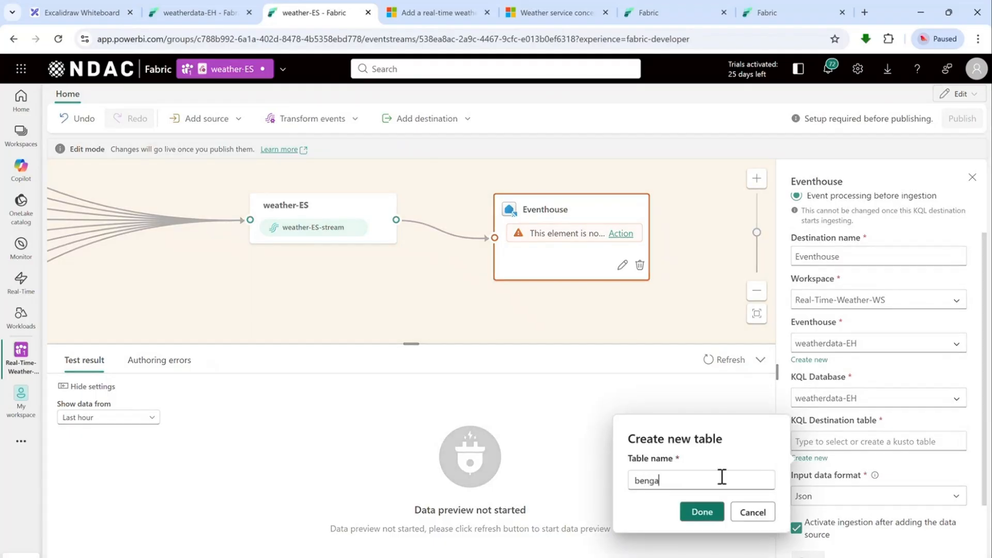
text(luru-weather-data)
click(702, 512)
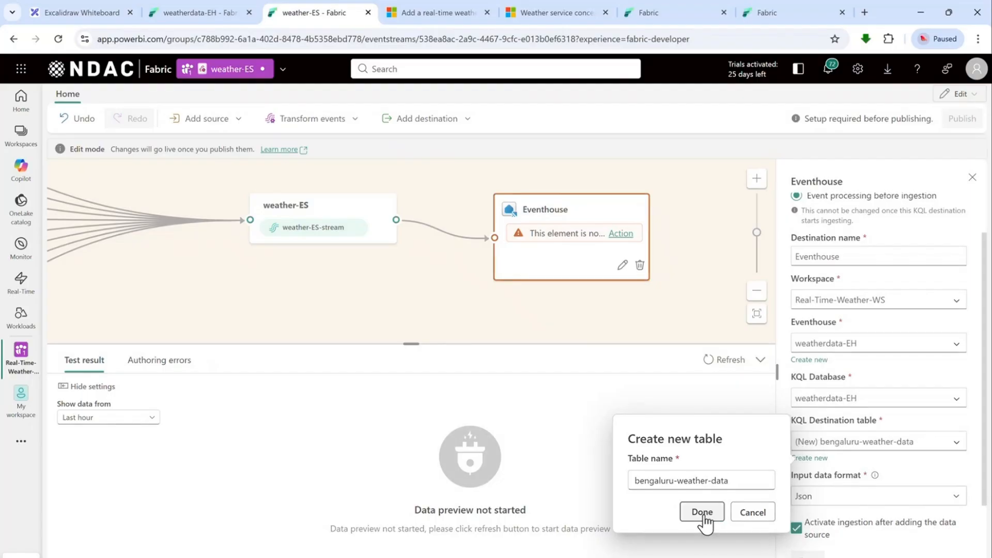
- Keep Json as the input data format, review the destination settings and save the Eventhouse configuration
click(854, 496)
click(854, 496)
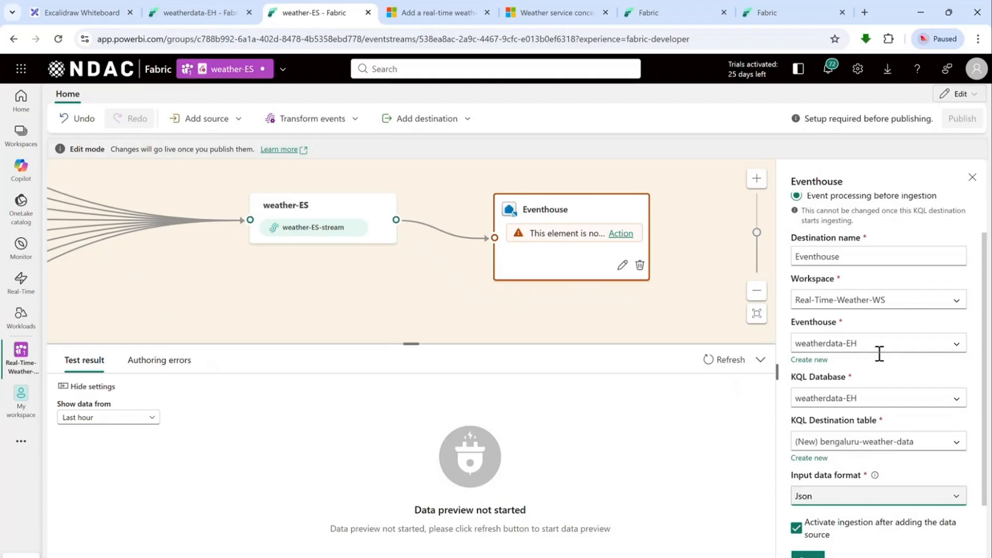
scroll(878, 356, up, 1)
scroll(872, 342, down, 1)
click(808, 554)
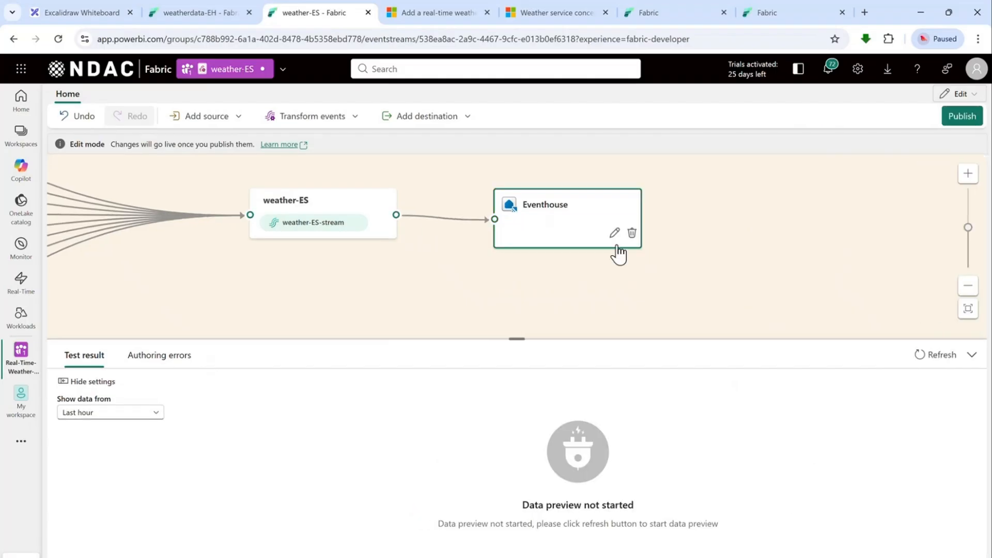
- Refresh the data preview of the Eventhouse destination and bring its connected nodes into view
drag(641, 278, 737, 278)
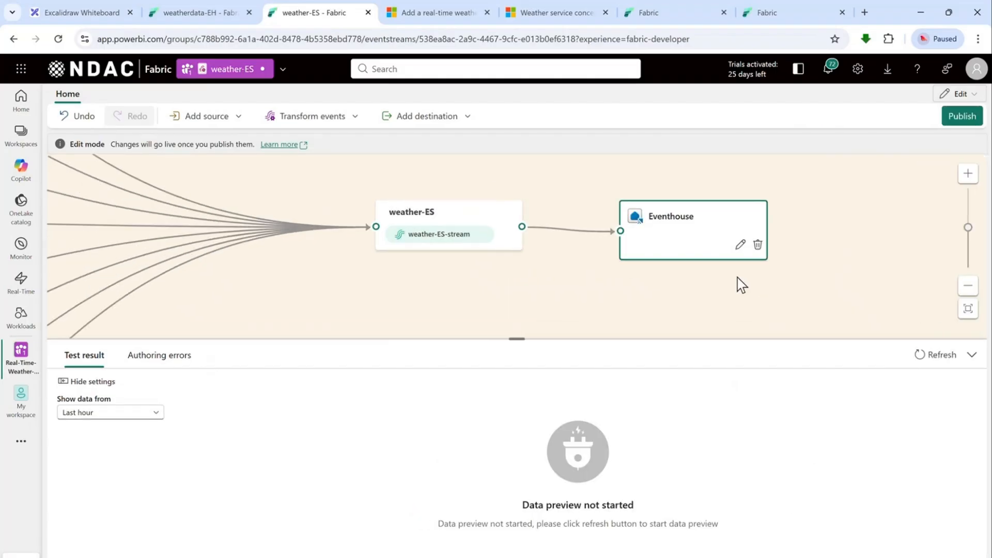
click(940, 357)
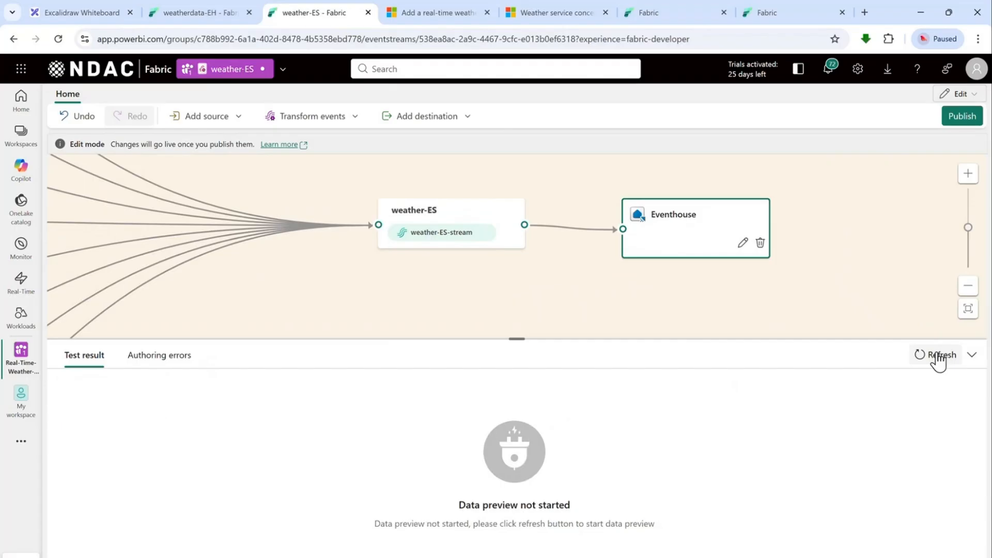
click(939, 359)
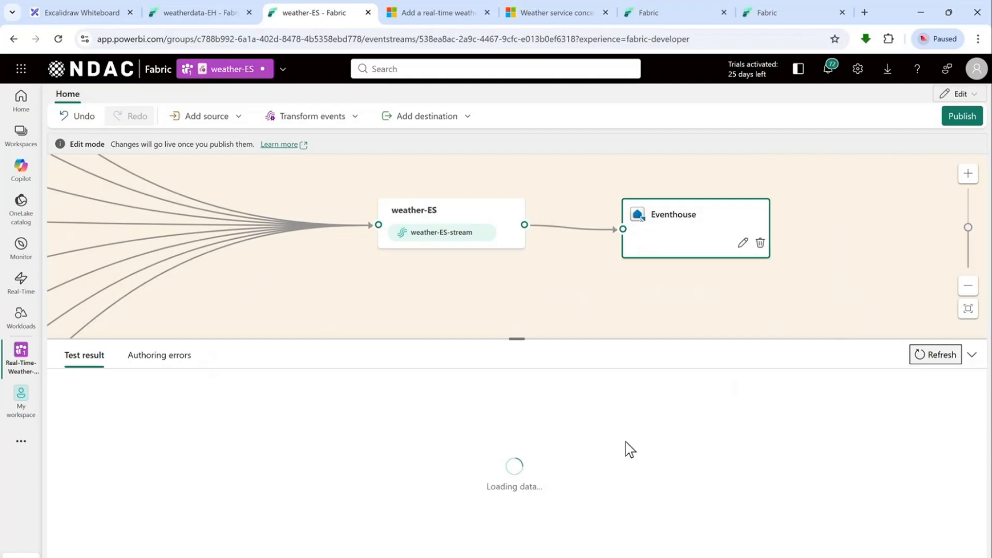
drag(491, 302, 620, 303)
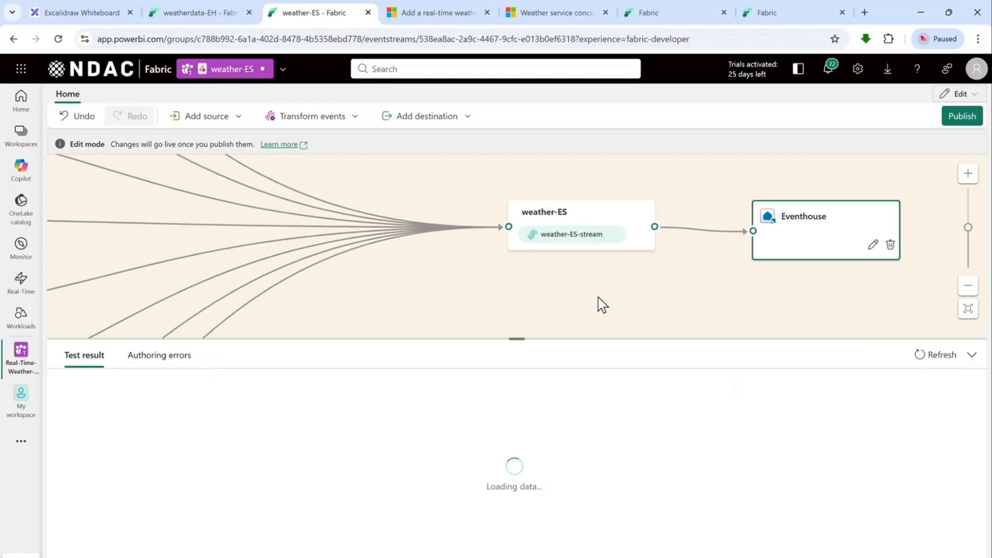
scroll(601, 305, down, 3)
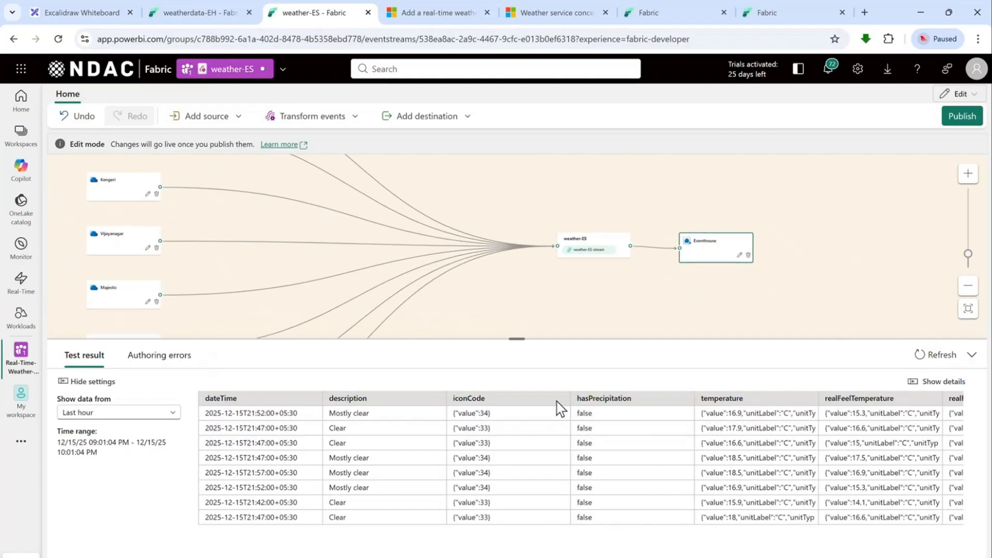
- Examine the Eventhouse preview columns from dateTime across to locationName and select the entire preview table's contents
scroll(582, 459, right, 10)
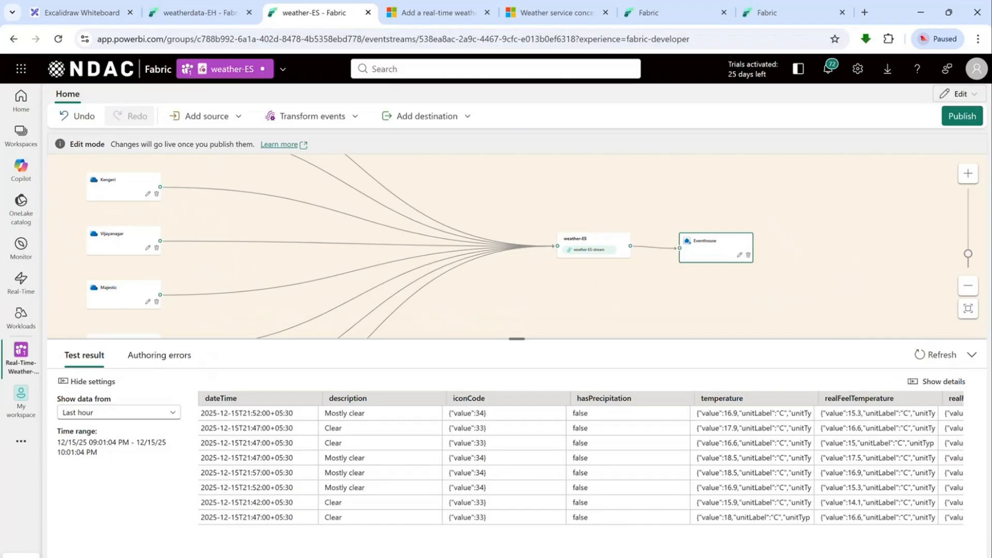
scroll(512, 470, left, 5)
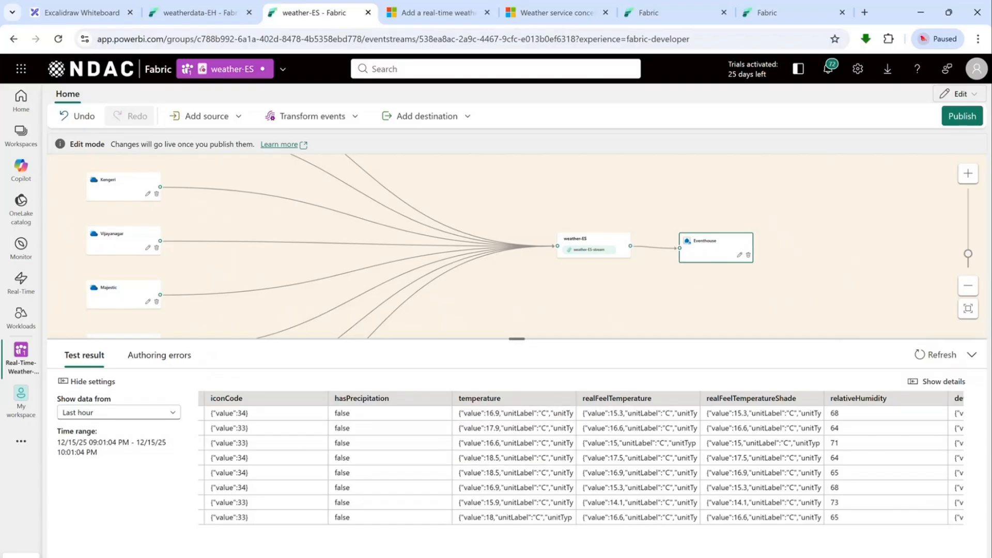
scroll(582, 457, right, 20)
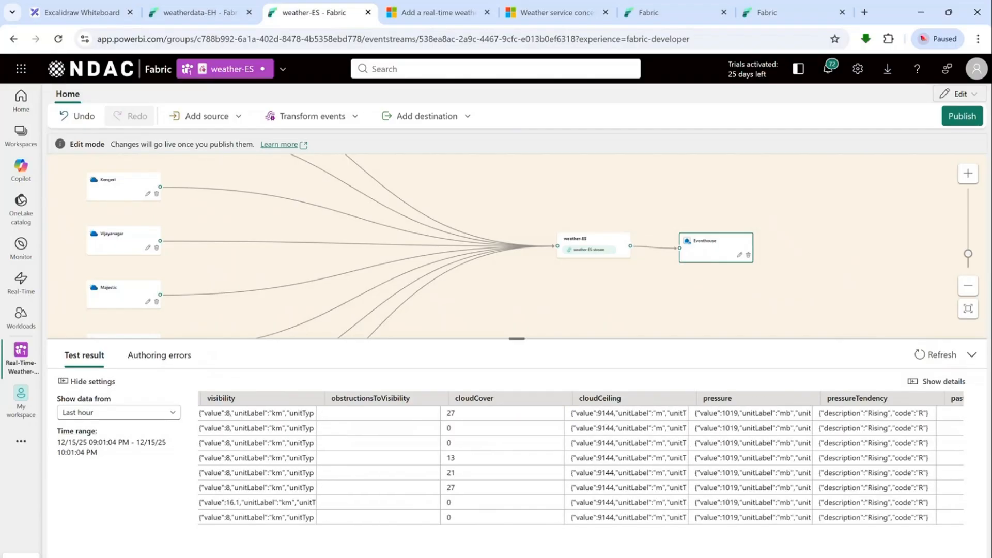
scroll(581, 457, left, 20)
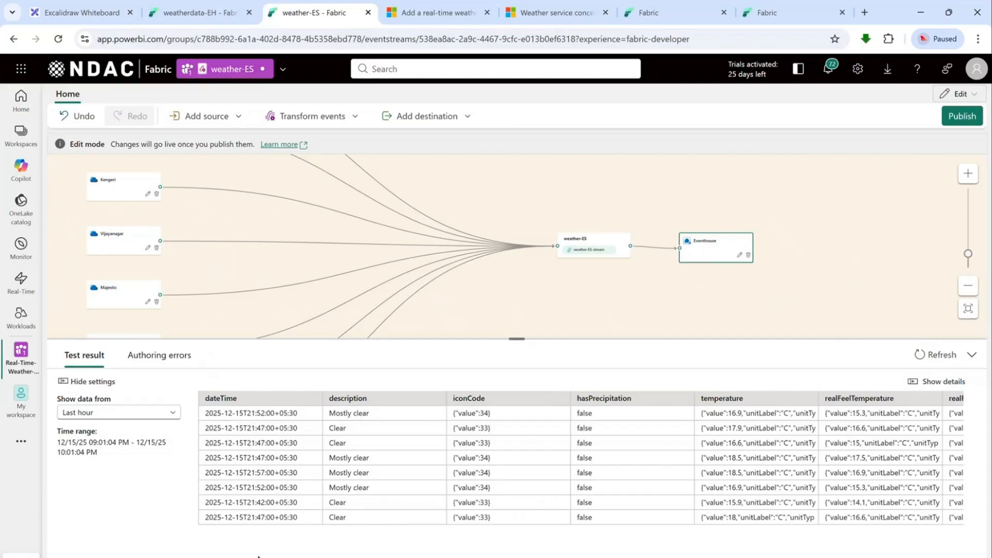
scroll(506, 486, right, 20)
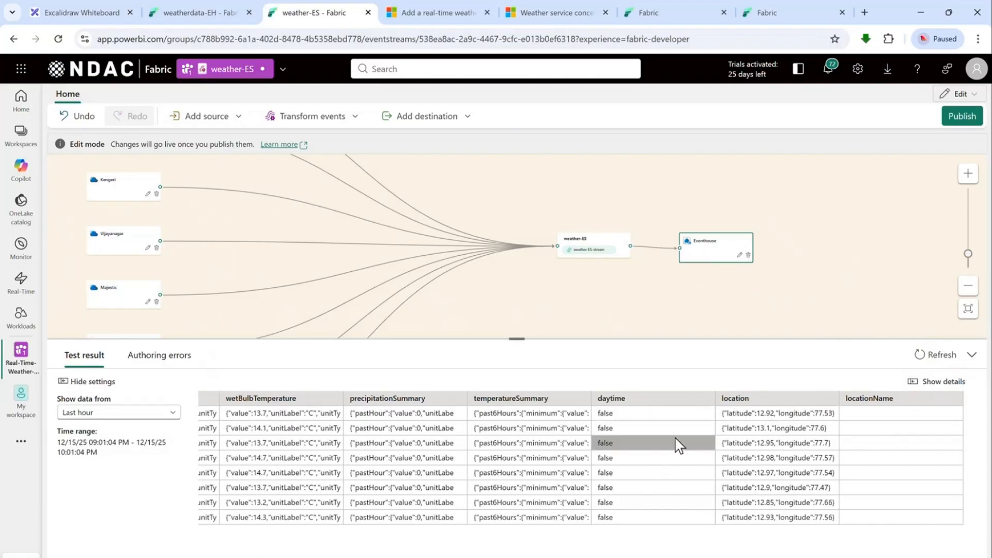
scroll(532, 413, left, 10)
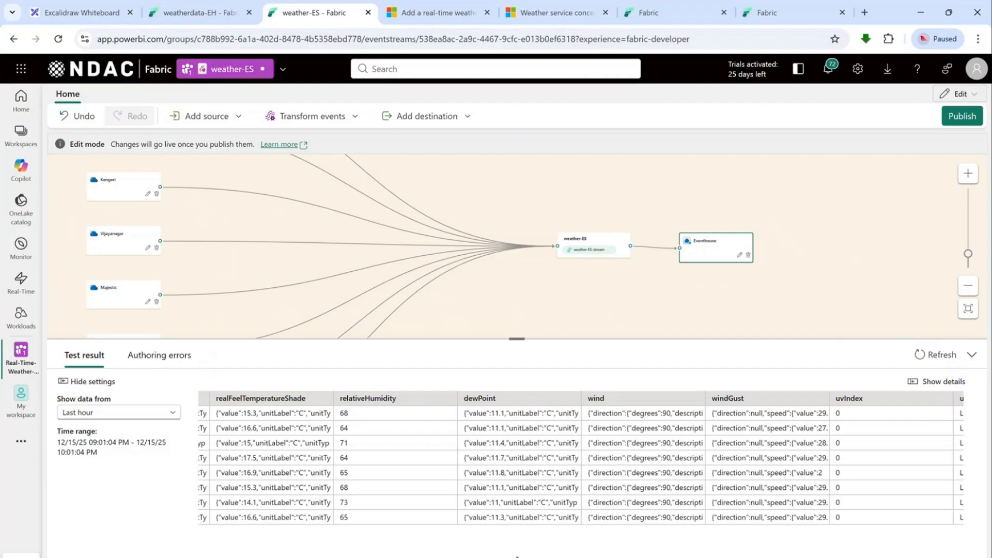
key(ctrl+a)
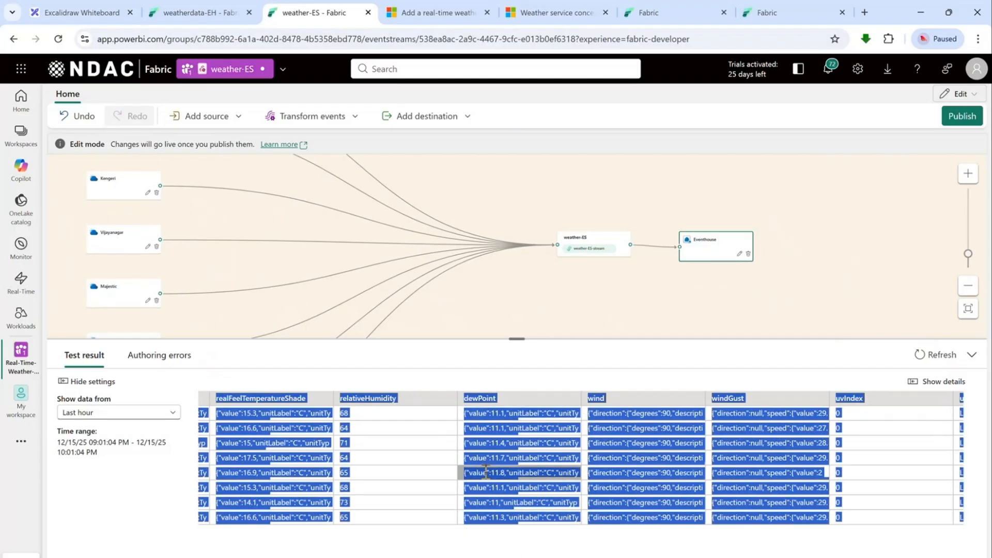
- Spread the Eventhouse and weather-ES nodes apart on the canvas to make room between them
click(522, 355)
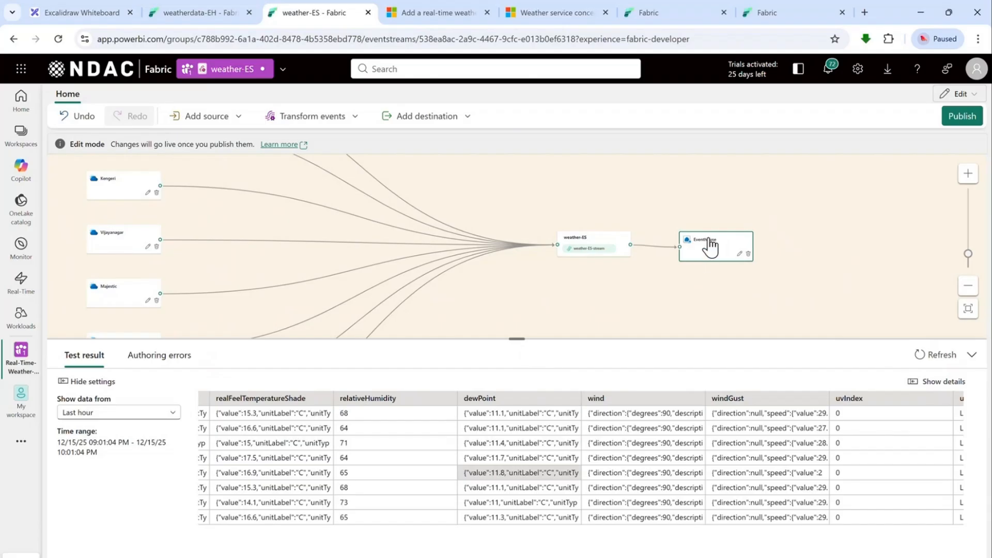
drag(709, 248, 852, 246)
click(584, 243)
drag(584, 243, 529, 246)
scroll(719, 263, up, 5)
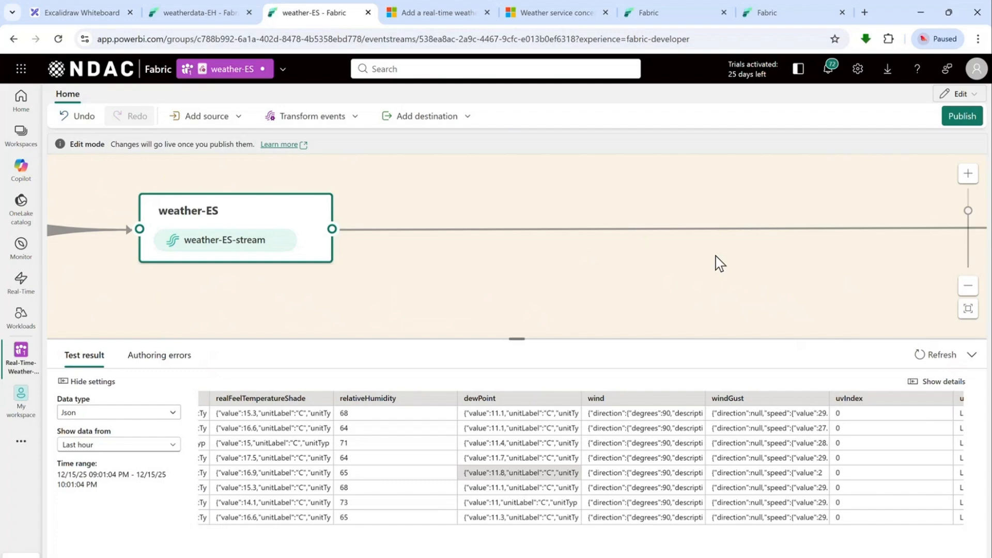
scroll(719, 264, down, 2)
- Insert a Manage fields operation between weather-ES and Eventhouse and open its configuration
mouse_move(679, 235)
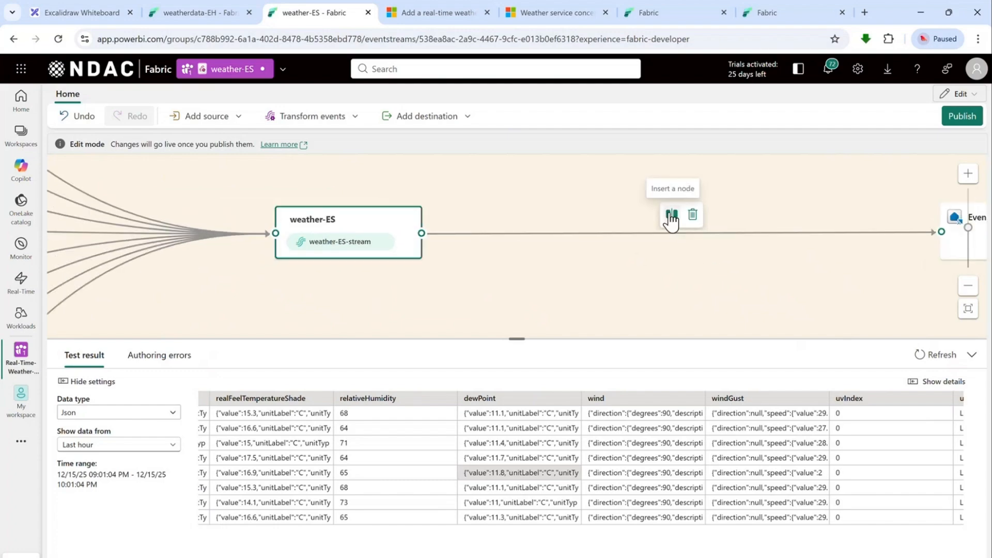
click(672, 217)
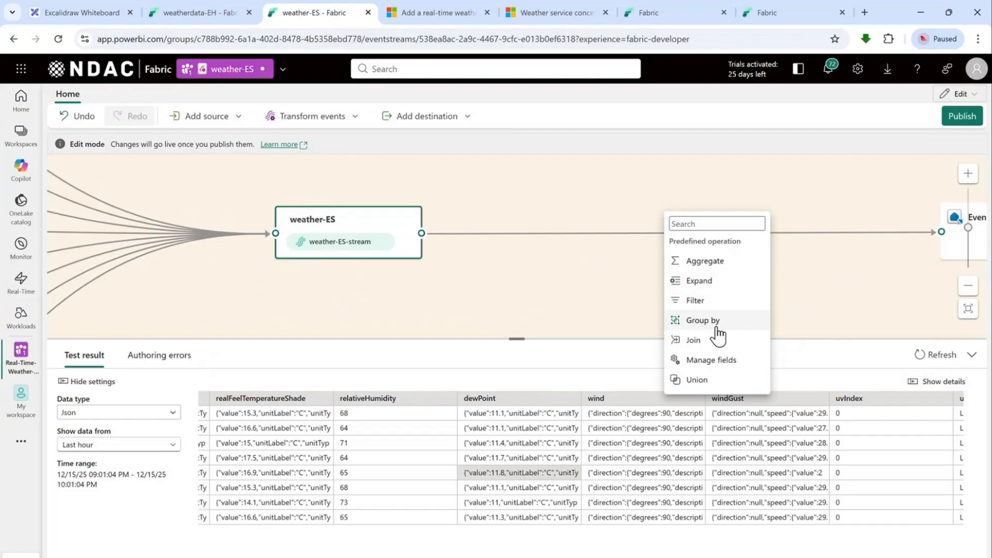
click(711, 362)
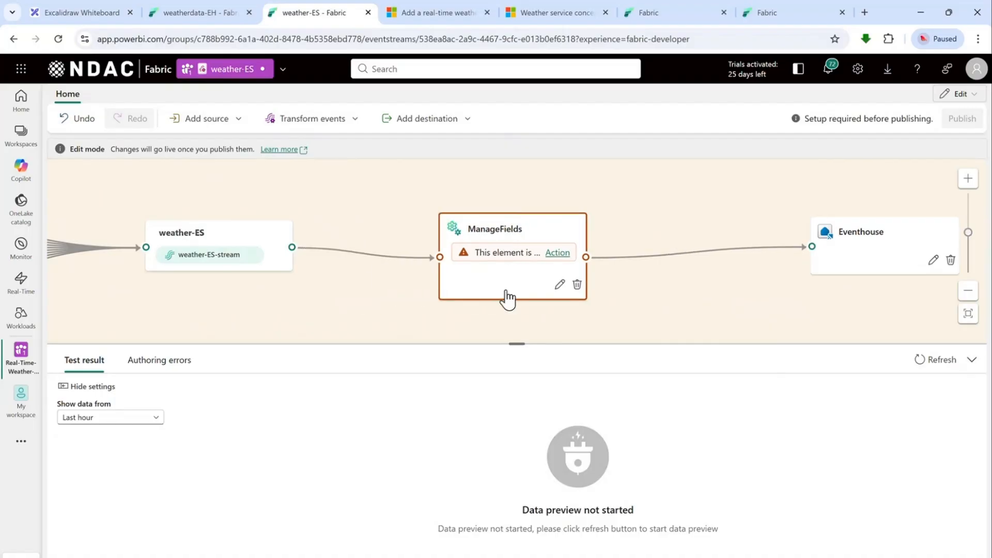
click(559, 284)
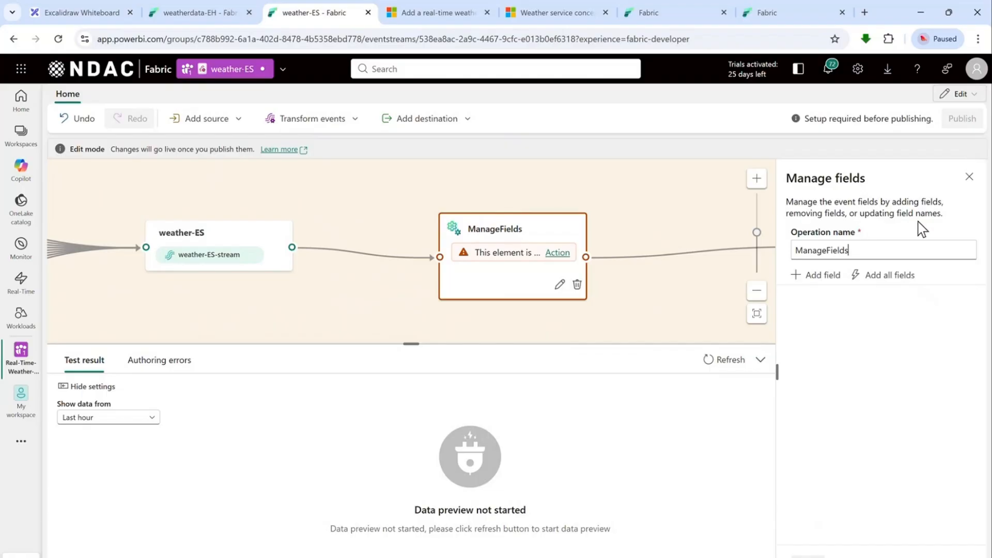
- Start a new field and examine the available field groups, including the built-in date time, string and mathematical functions
click(822, 284)
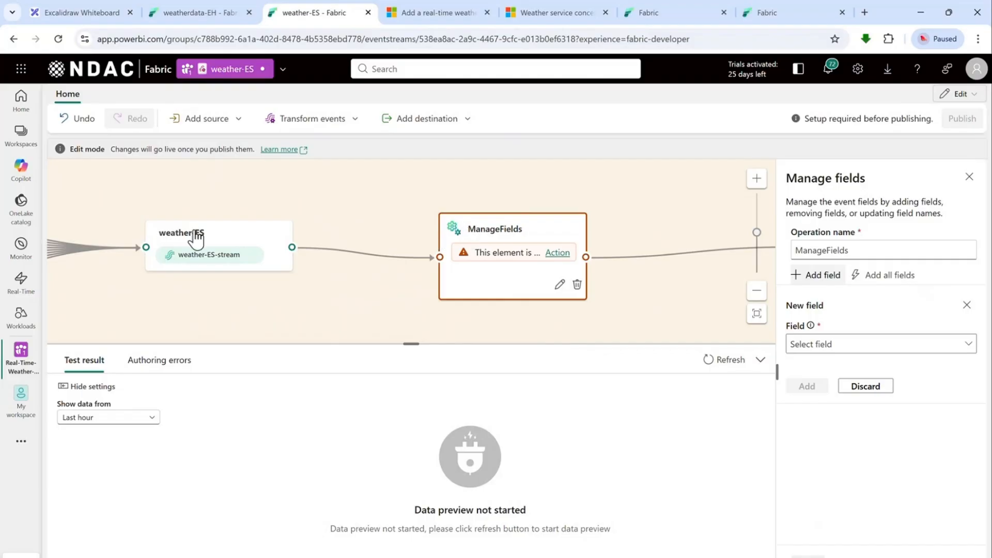
click(857, 347)
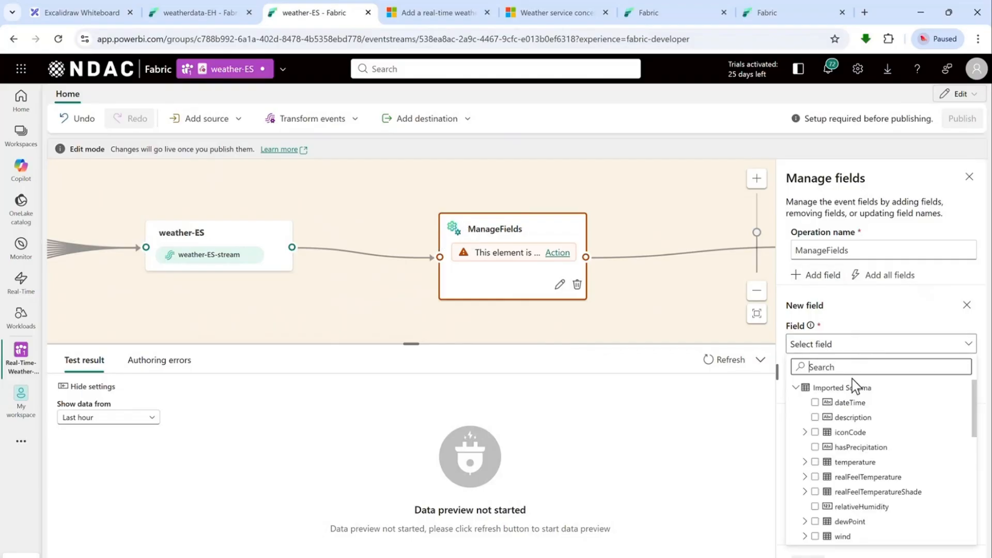
click(795, 388)
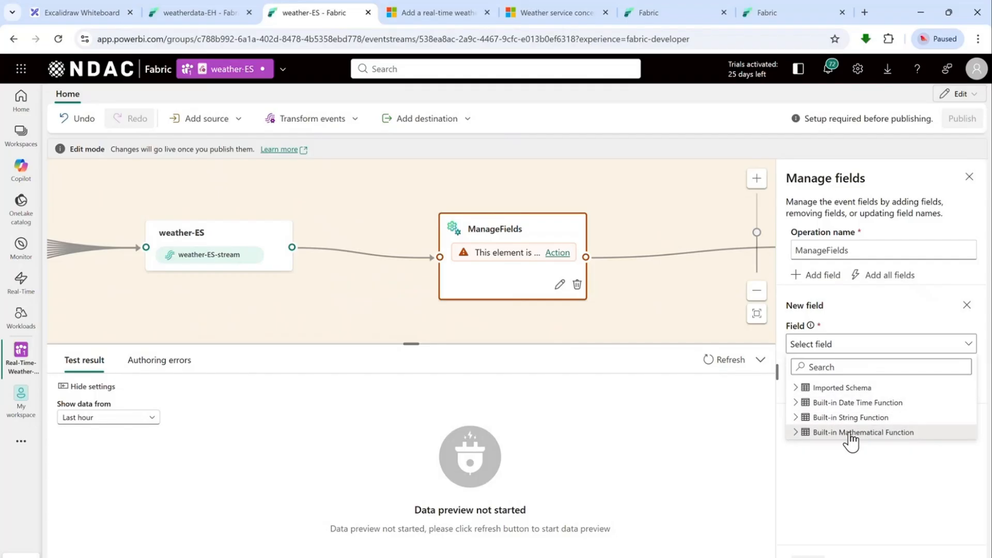
click(794, 403)
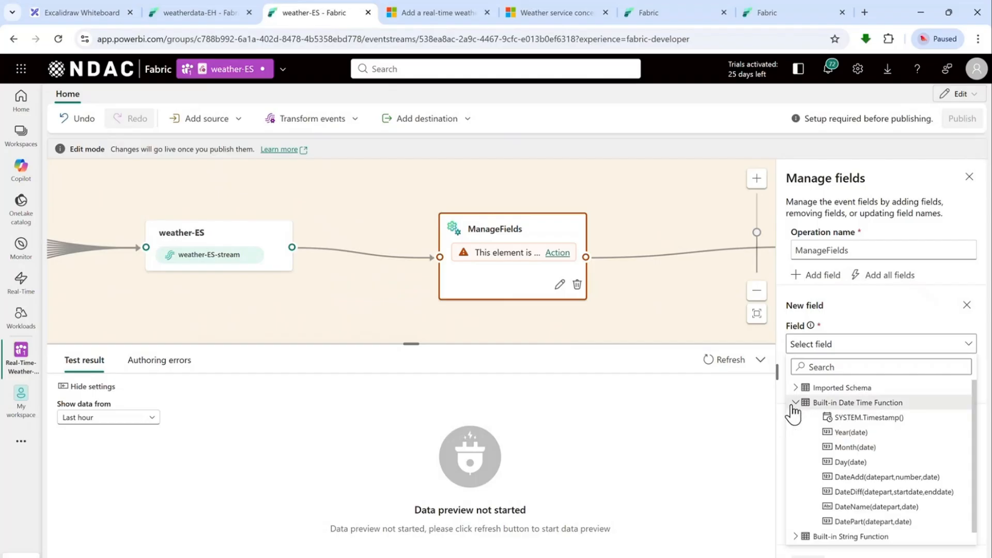
click(795, 406)
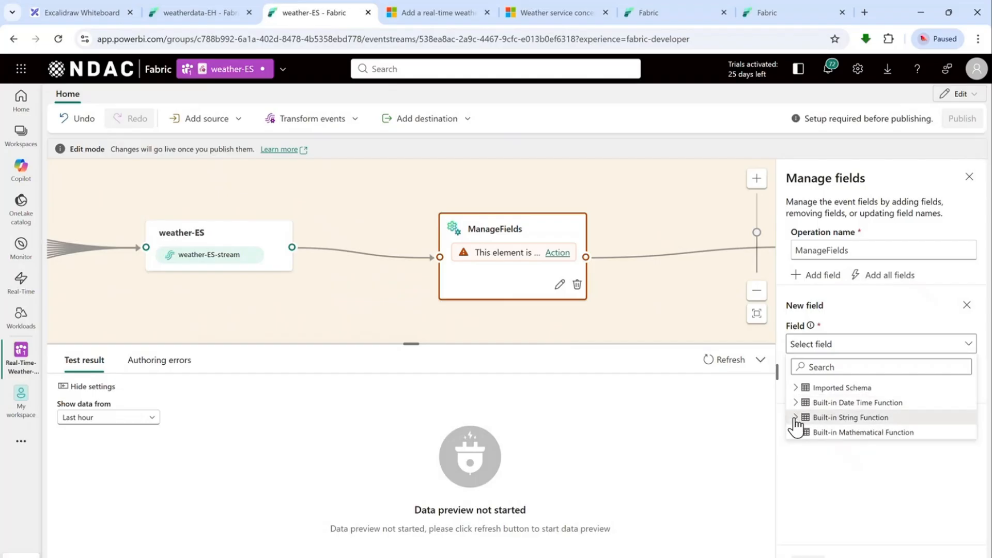
click(795, 418)
click(795, 418)
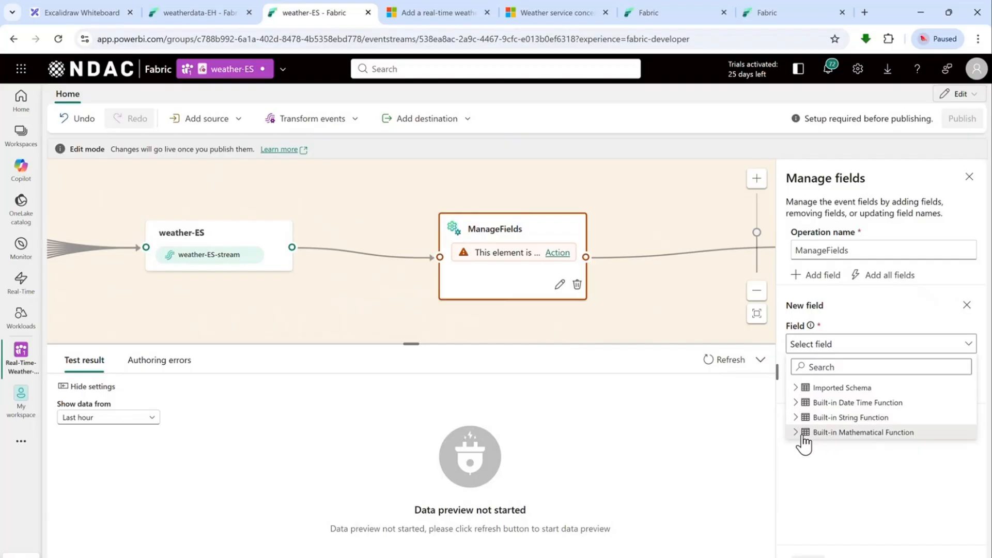
click(798, 433)
click(796, 433)
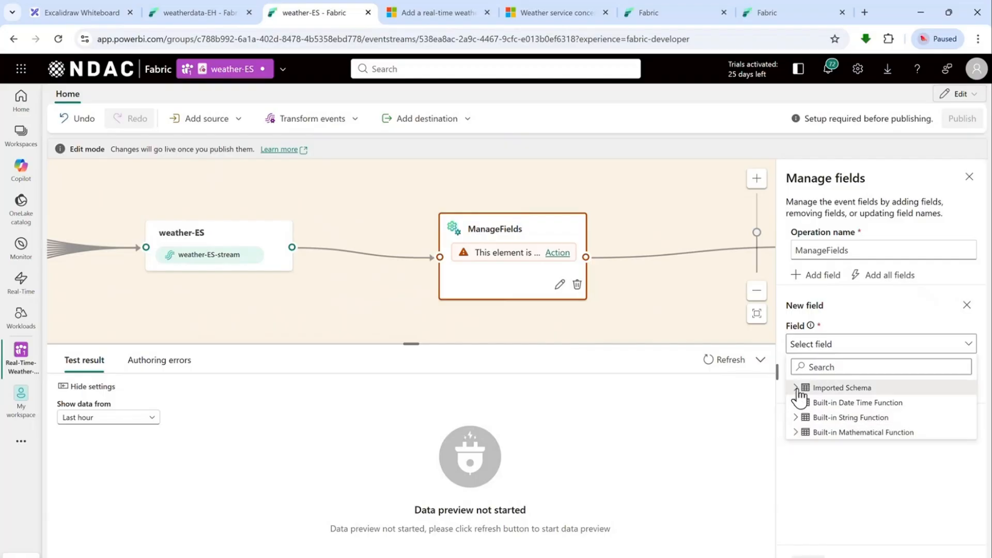
- Add the dateTime field from the imported schema with its type converted to DateTime
click(796, 388)
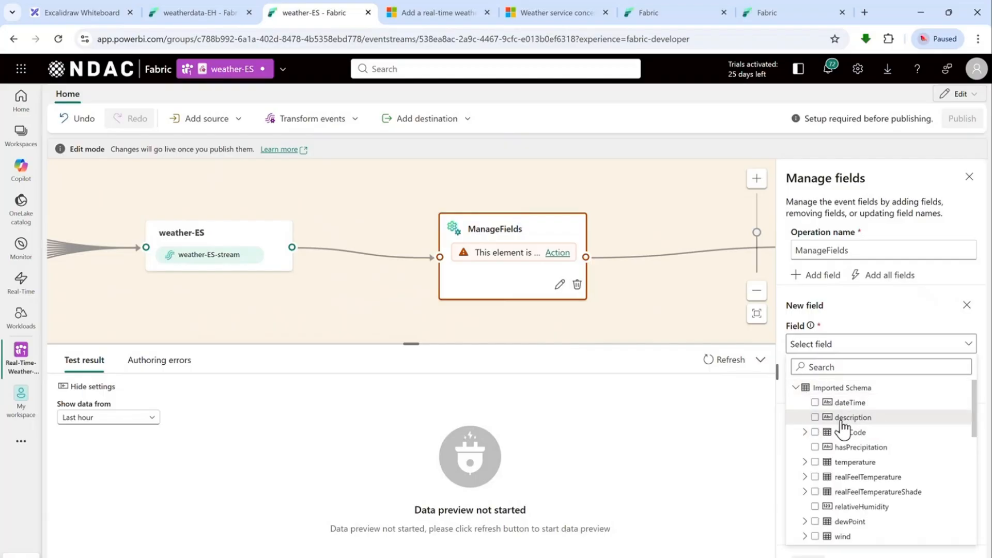
click(815, 402)
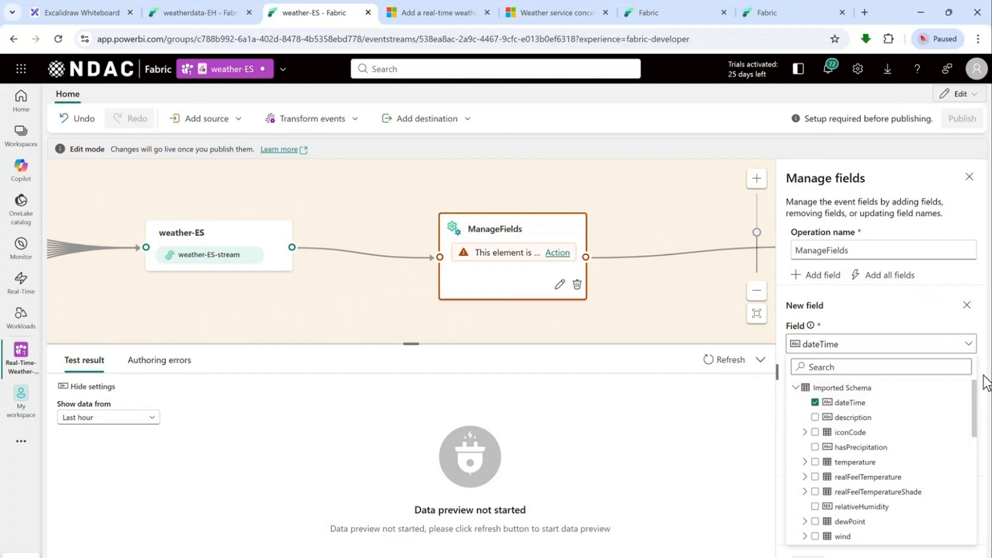
click(837, 555)
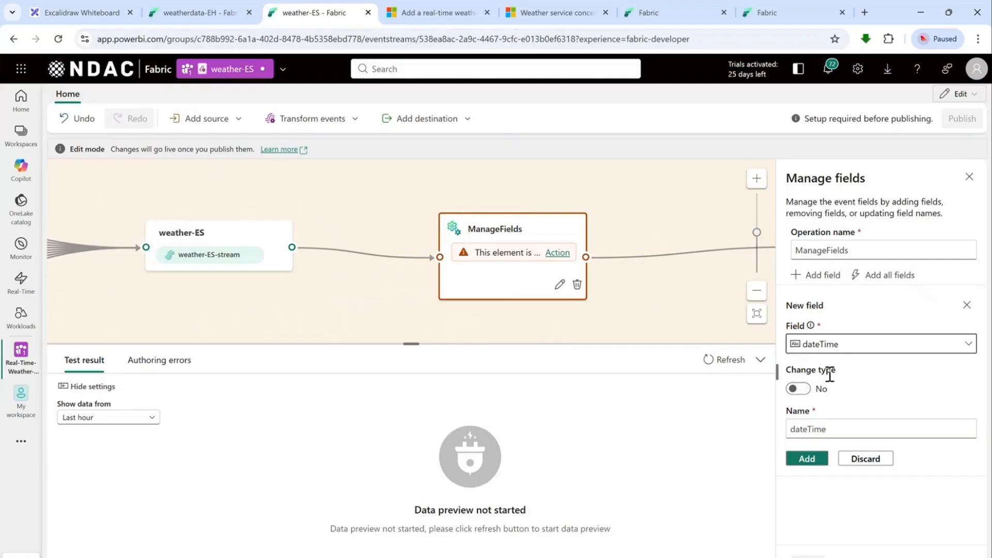
click(799, 390)
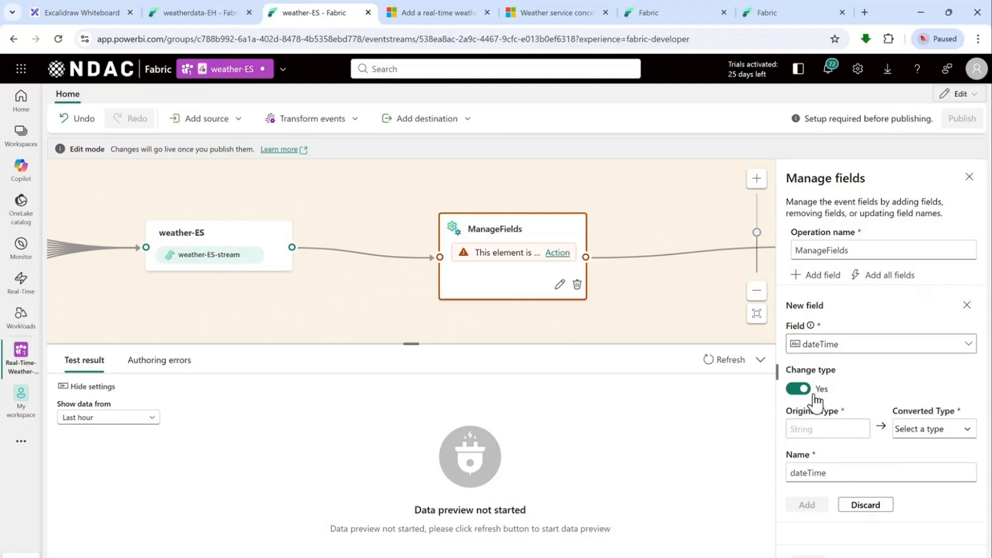
click(929, 433)
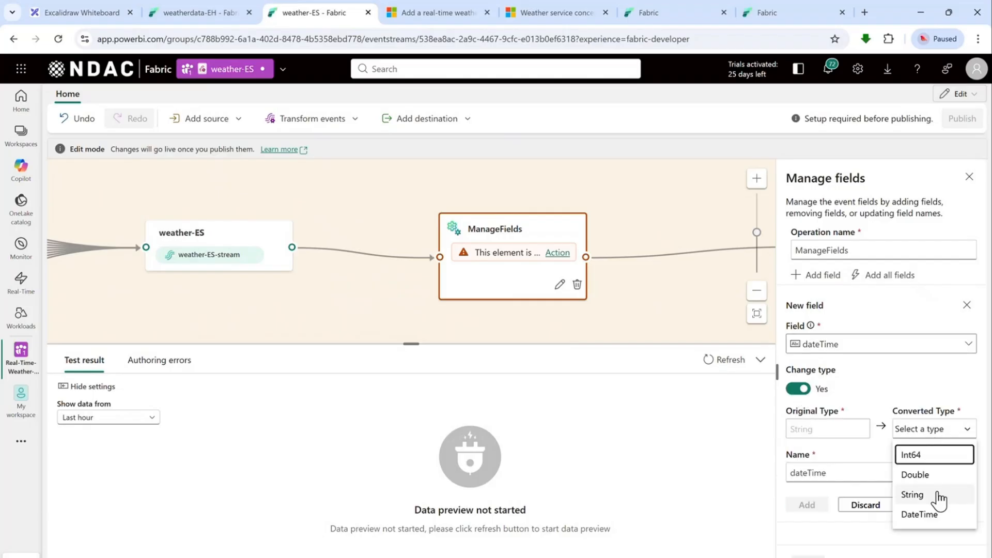
click(935, 516)
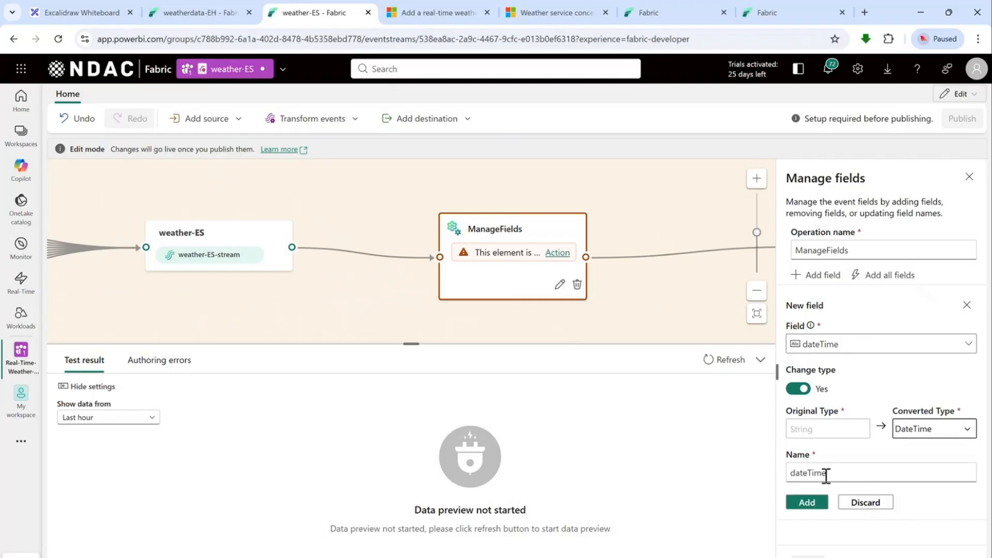
click(810, 504)
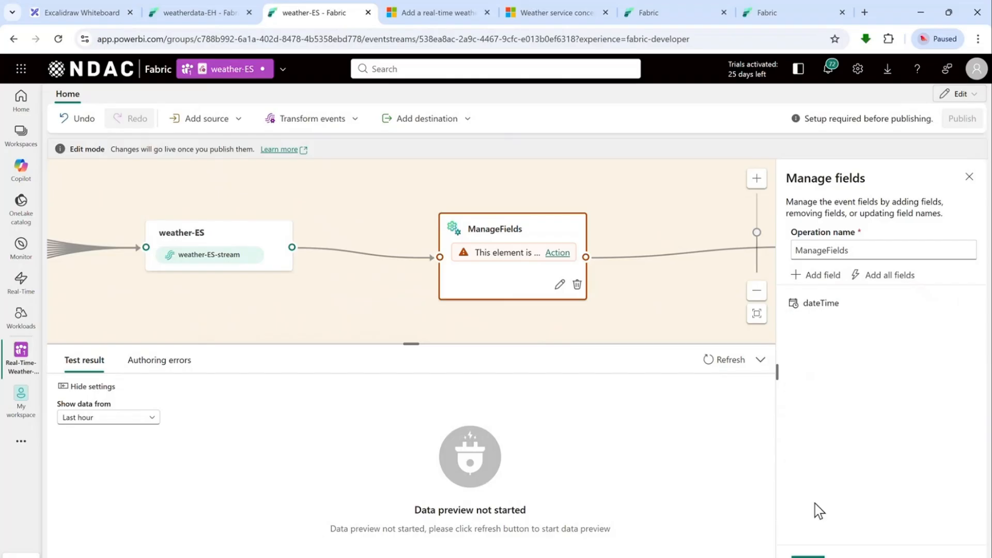
- Add the description, hasPrecipitation, relativeHumidity, uvIndex, uvIndexDescription and cloudCover fields to the Manage fields operation
click(820, 276)
click(868, 345)
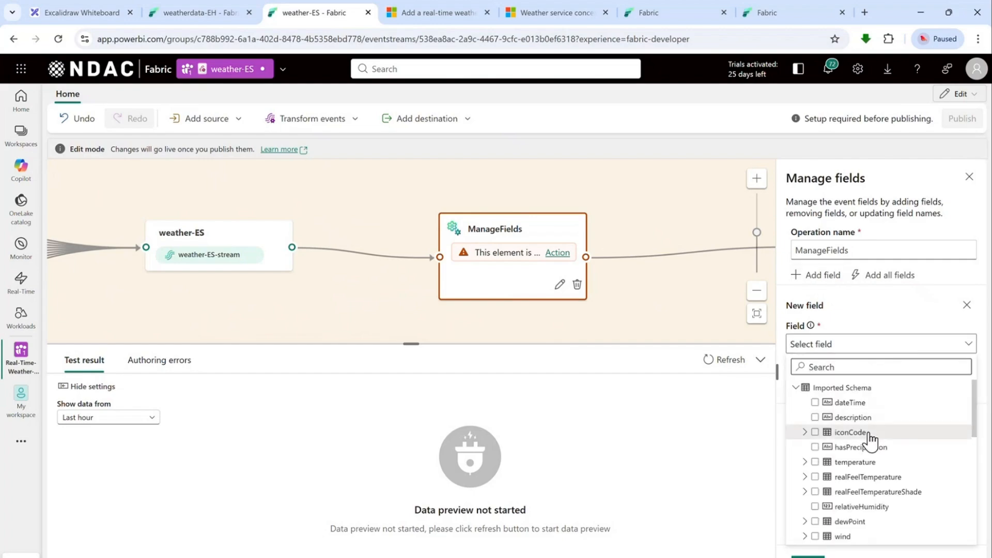
click(815, 418)
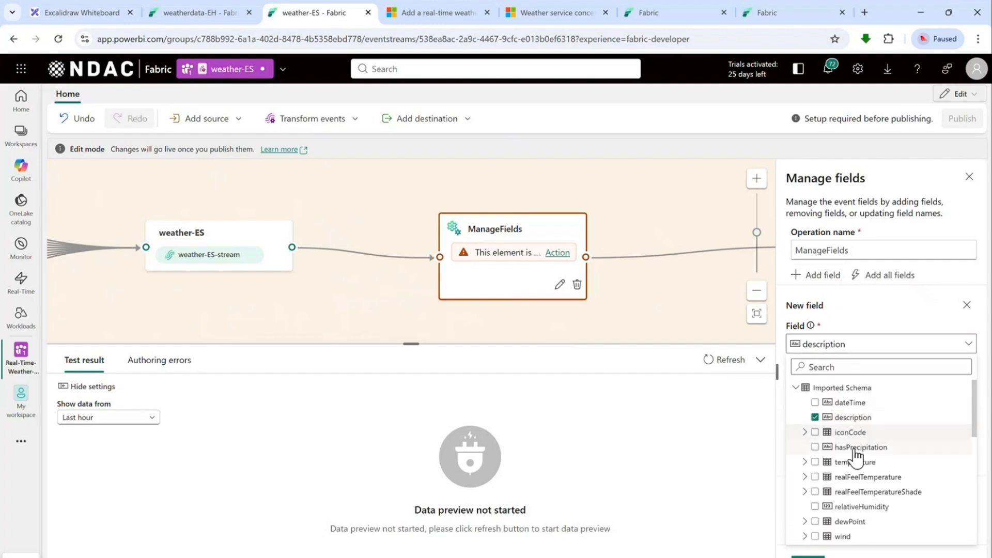
click(815, 447)
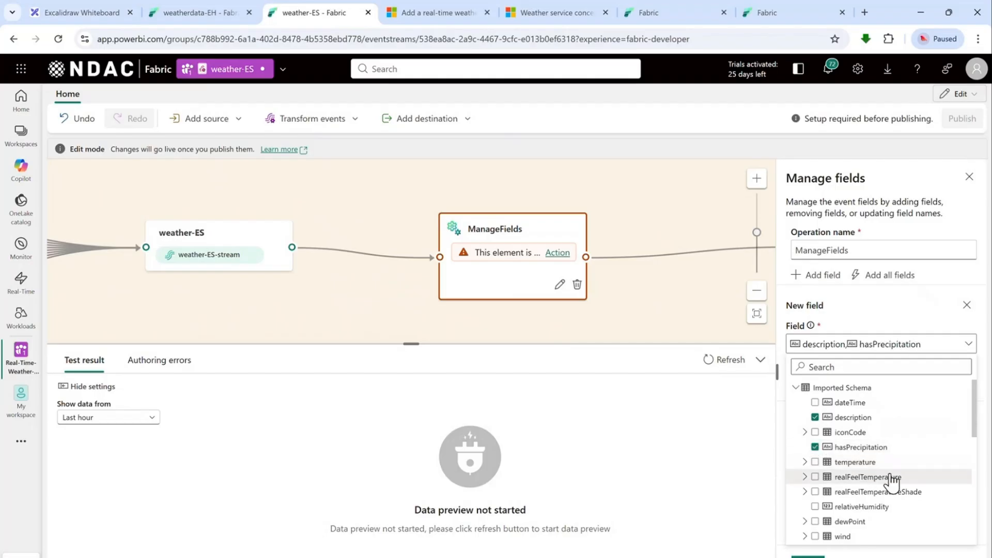
click(815, 507)
scroll(889, 516, down, 3)
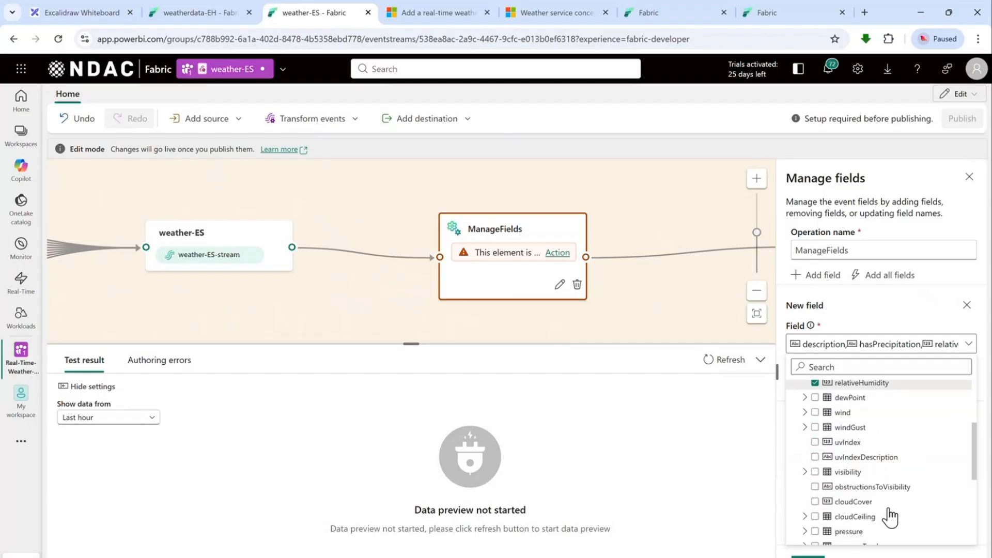
click(815, 441)
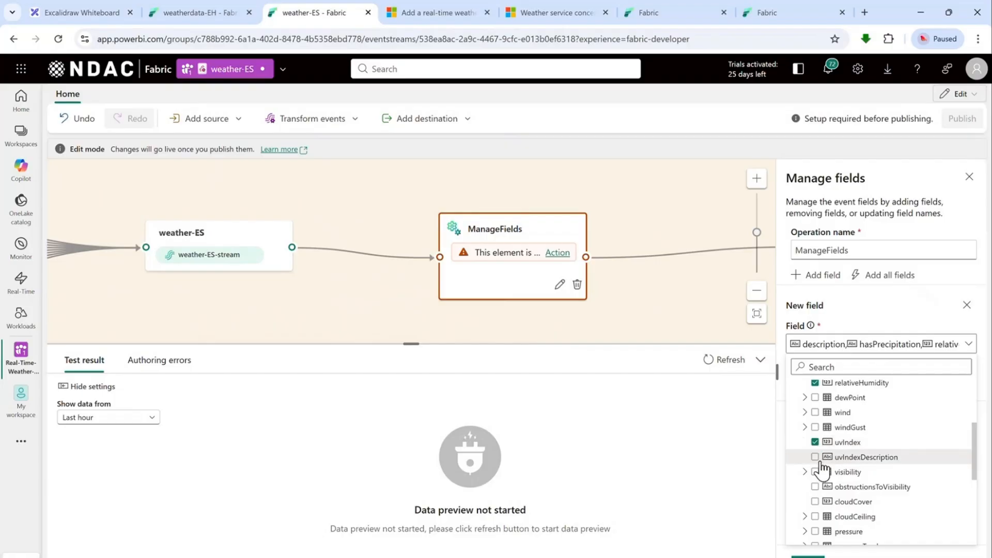
click(820, 458)
scroll(871, 483, down, 2)
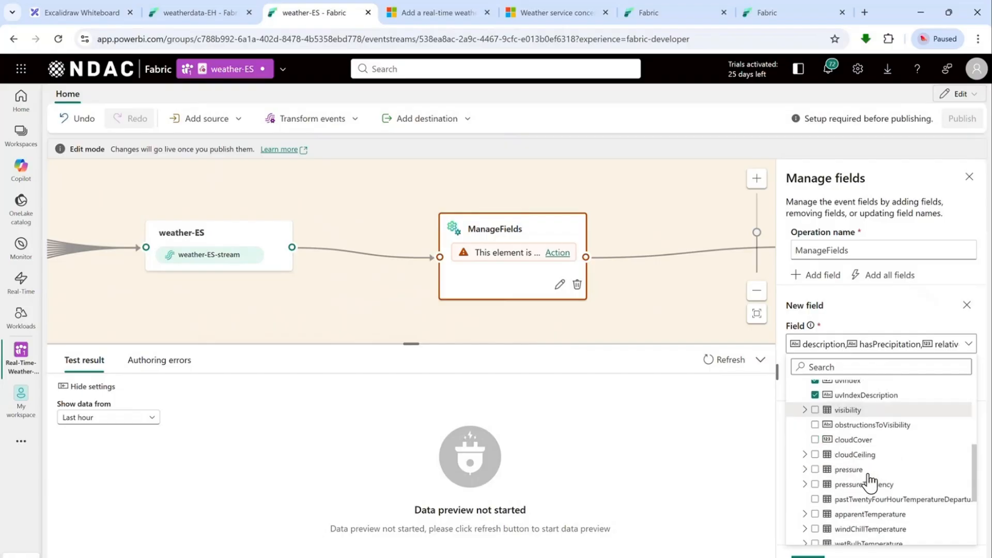
click(817, 440)
scroll(908, 472, down, 2)
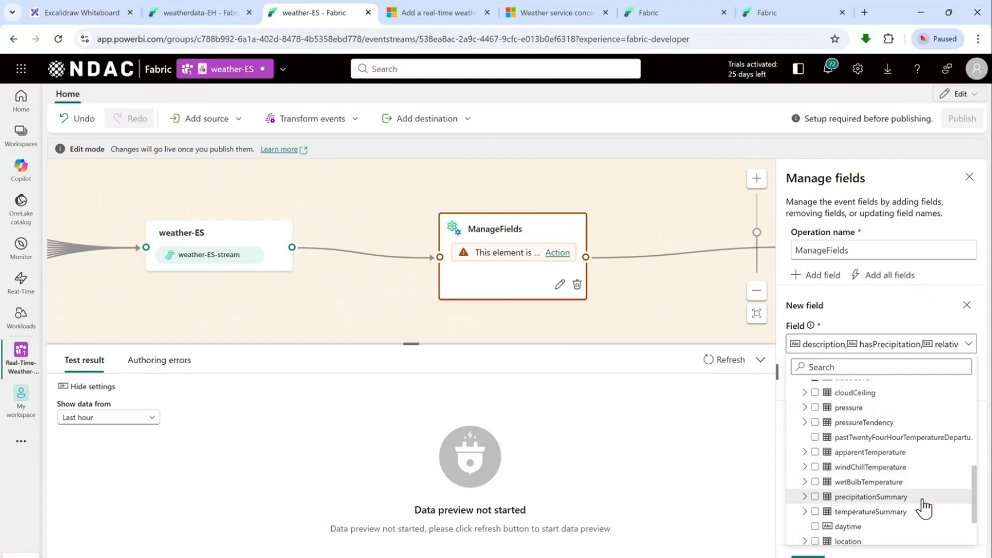
scroll(924, 509, down, 2)
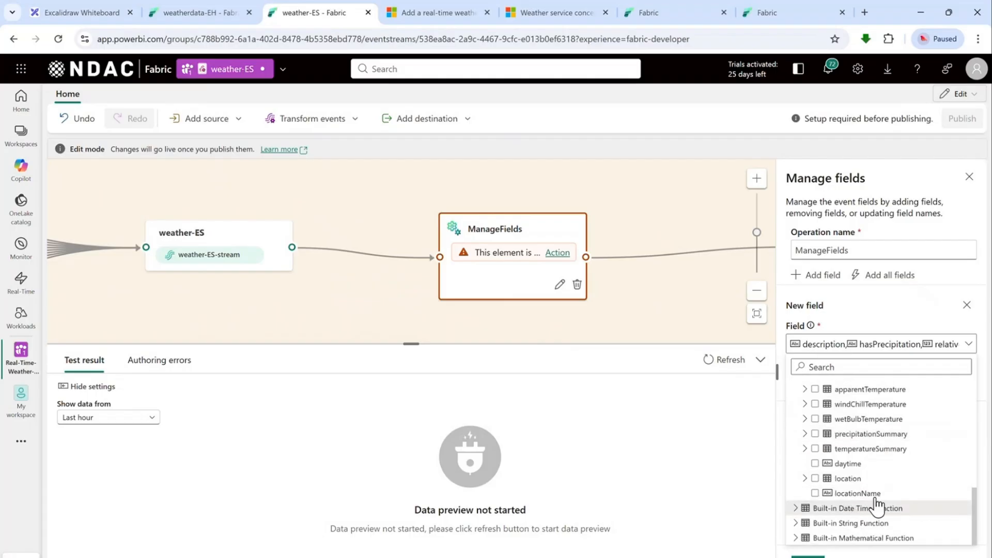
scroll(911, 481, up, 6)
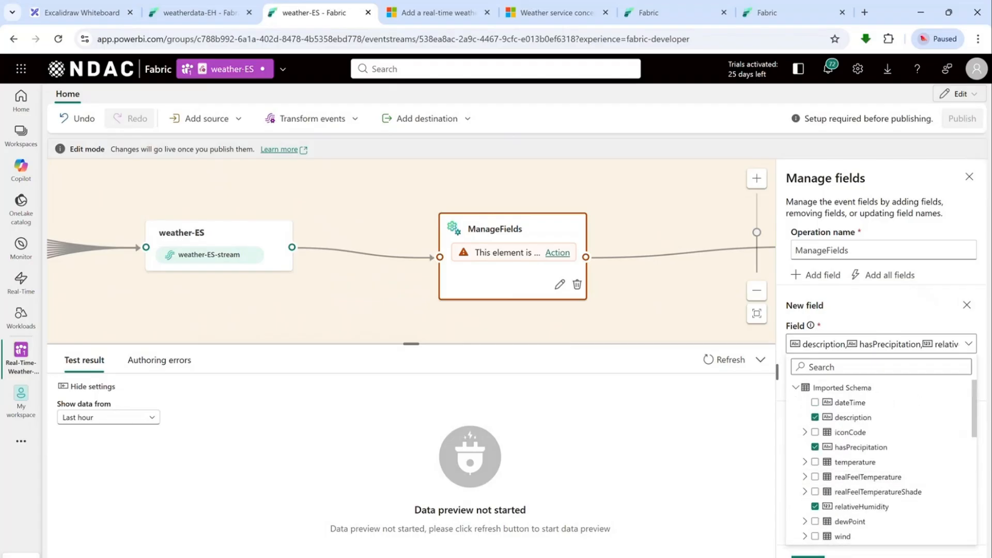
key(Escape)
click(820, 383)
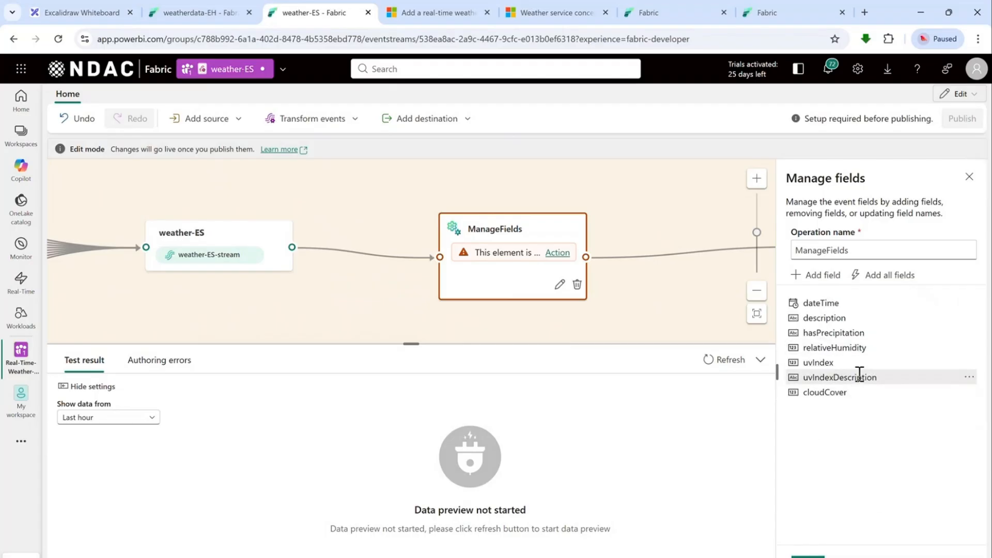
- Add the value field from the temperature group of the imported schema, naming it temperature
click(817, 283)
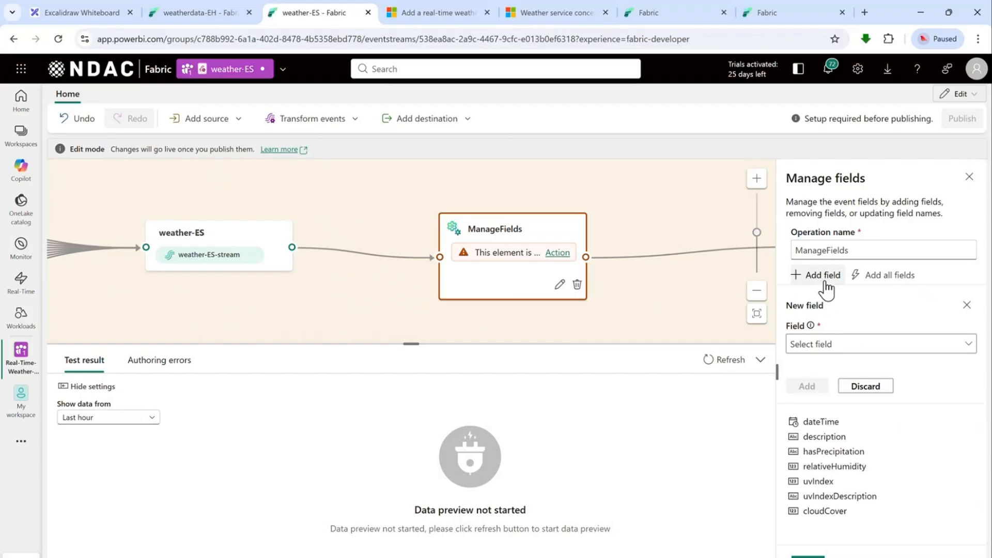
click(878, 347)
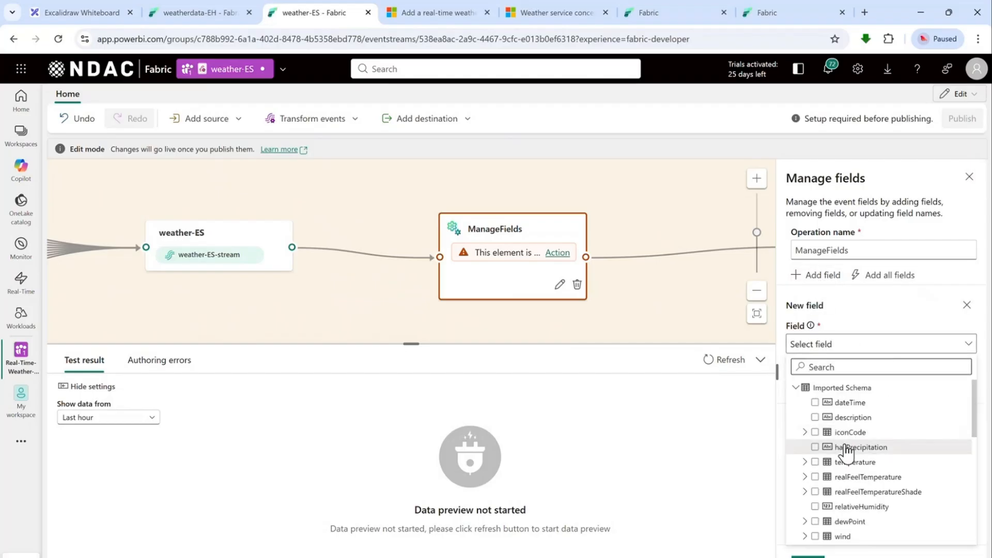
click(805, 462)
scroll(810, 467, down, 1)
click(824, 414)
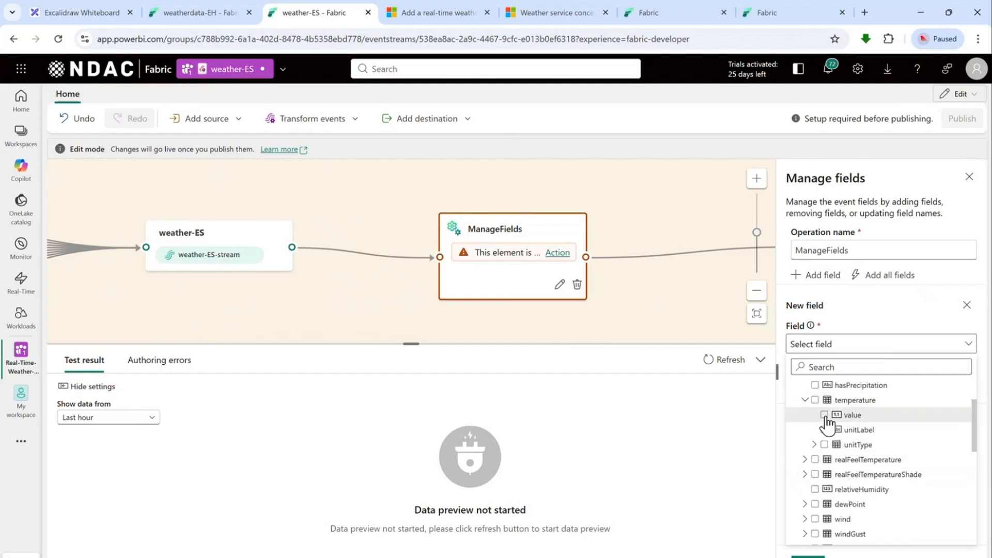
click(931, 554)
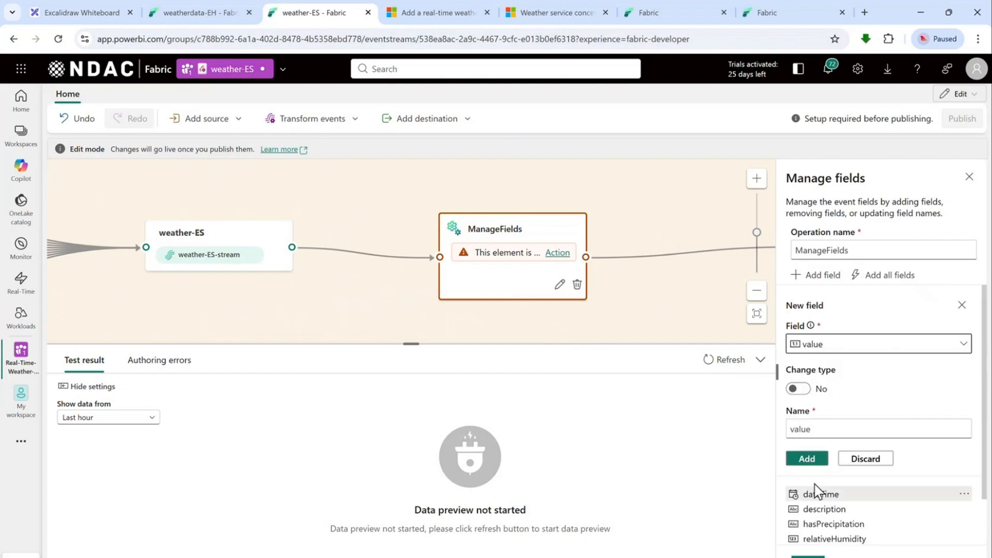
drag(825, 430, 777, 436)
text(temperatur)
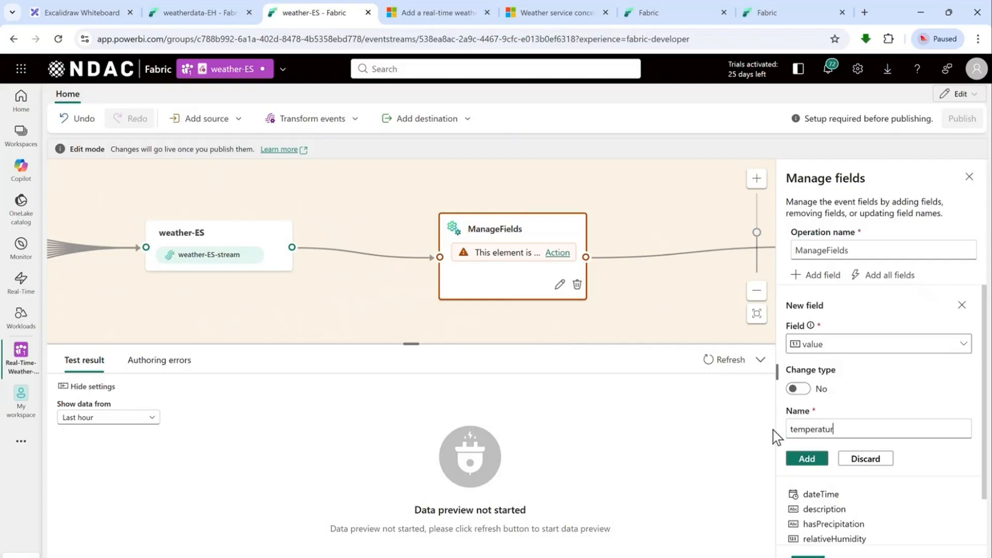
text(e)
click(804, 461)
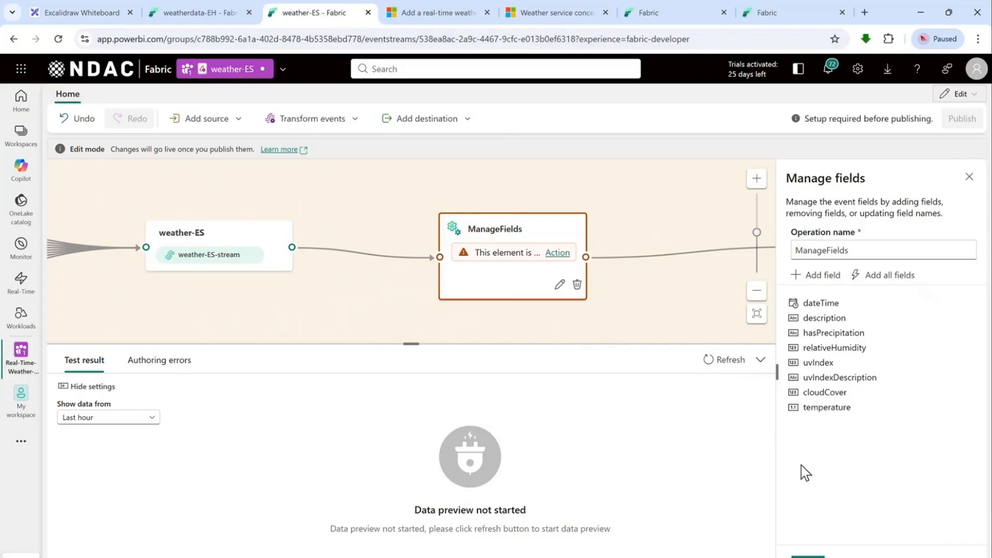
- Add the value field from the dewPoint group of the imported schema, naming it dewpoint
click(815, 278)
click(848, 346)
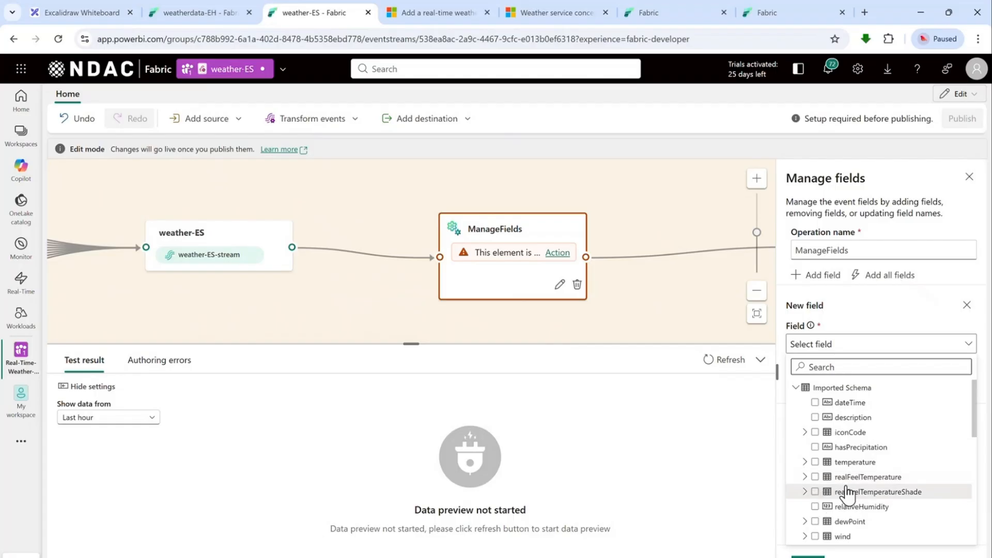
scroll(845, 491, down, 1)
click(804, 459)
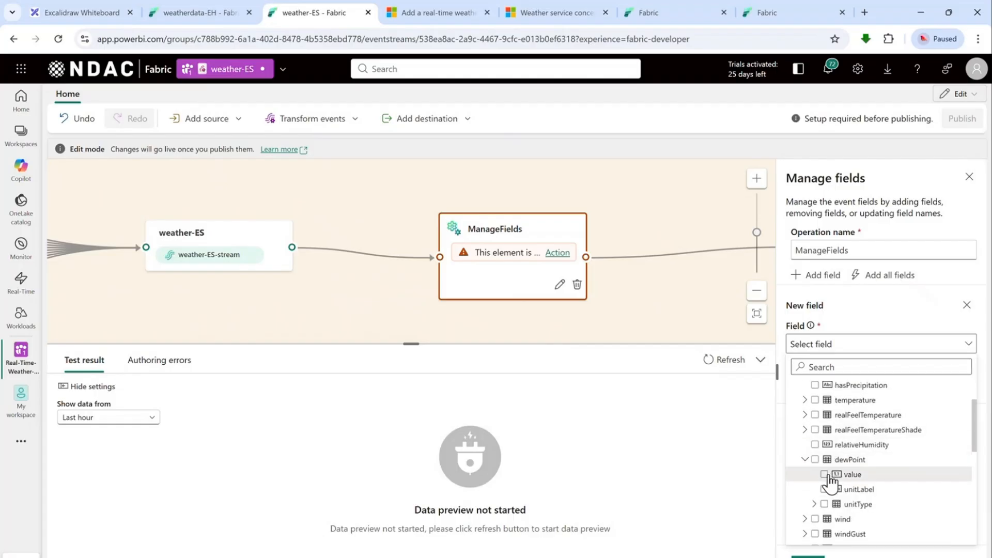
click(824, 474)
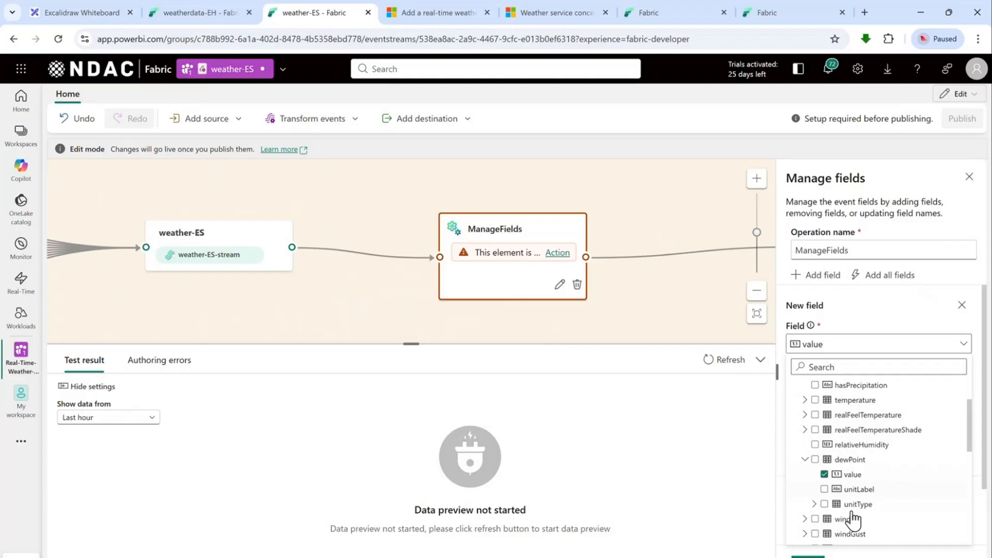
key(Escape)
drag(833, 433, 774, 436)
text(dewpoint)
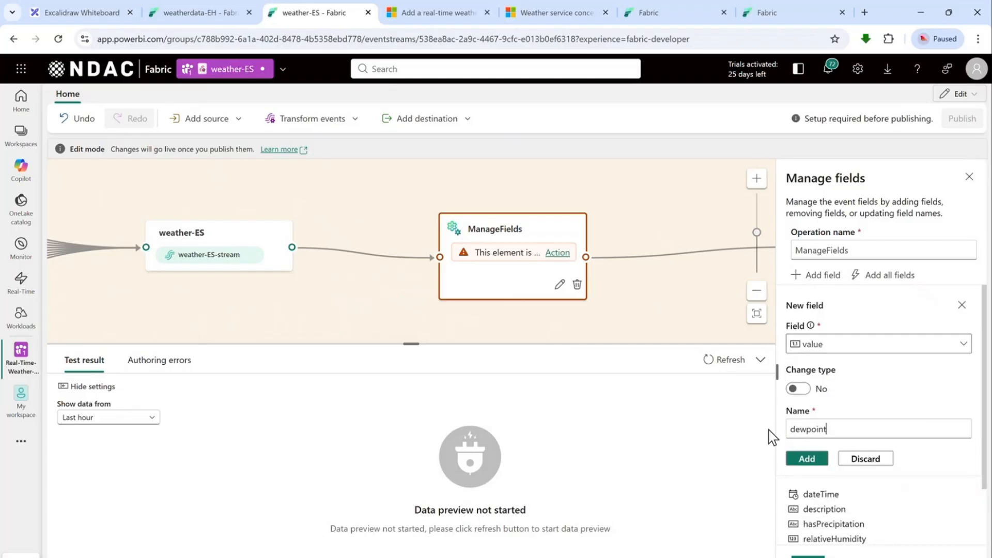
click(798, 459)
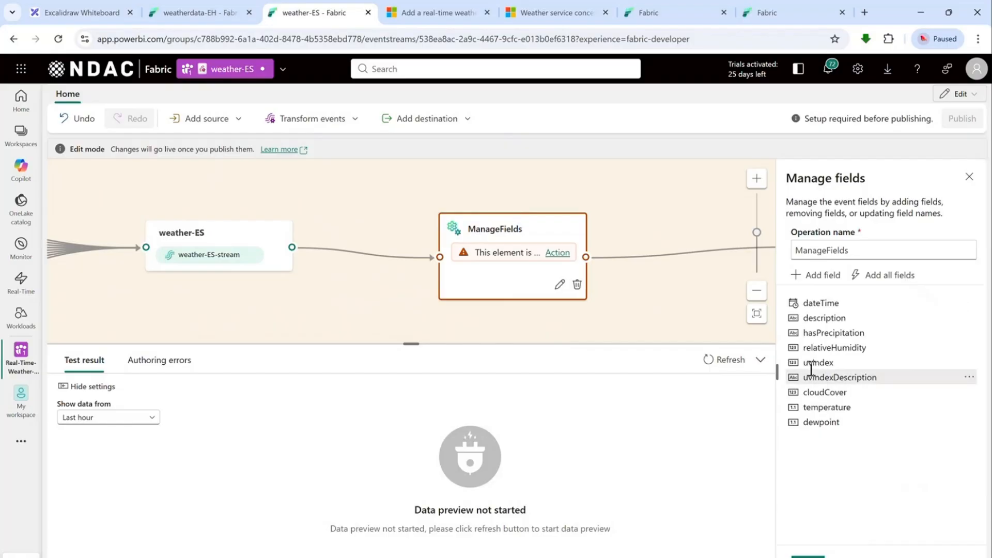
- Add the value field from the speed subgroup of wind in the imported schema, naming it windspeed
click(819, 277)
click(840, 345)
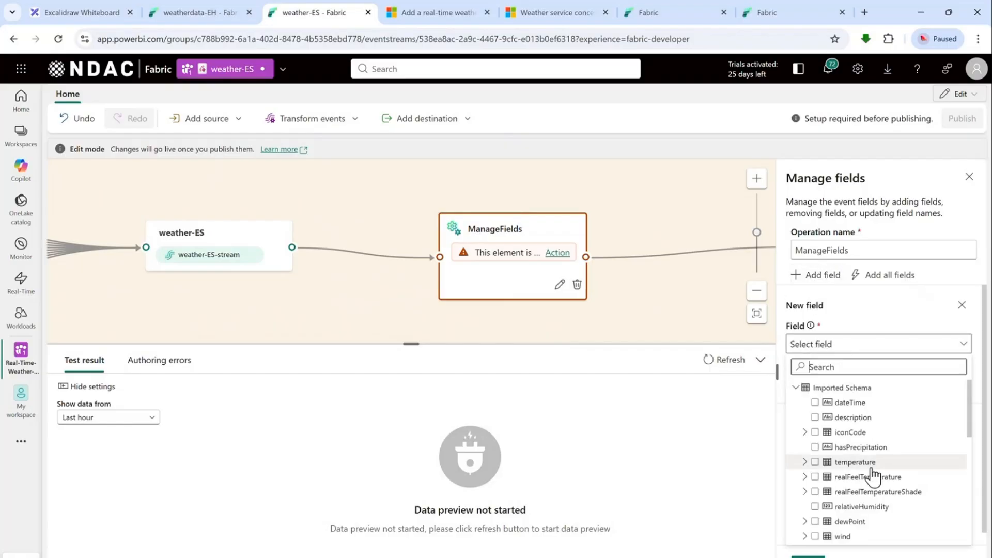
scroll(873, 476, down, 1)
click(805, 474)
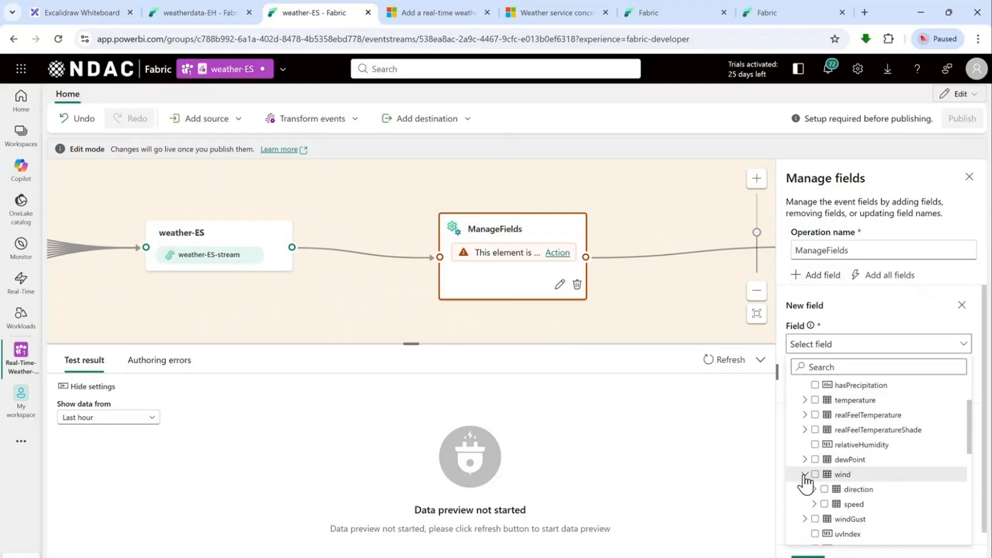
scroll(806, 481, down, 1)
click(814, 442)
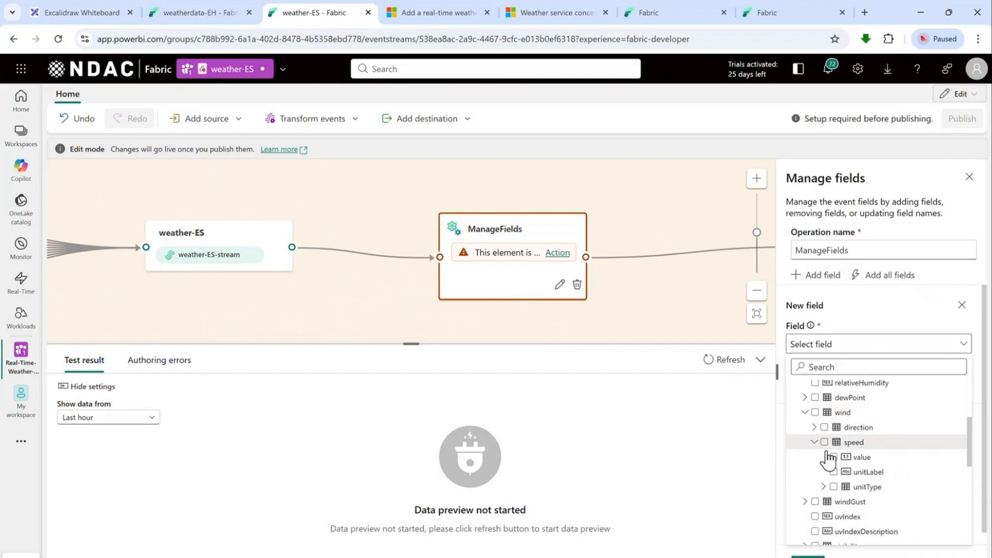
click(833, 458)
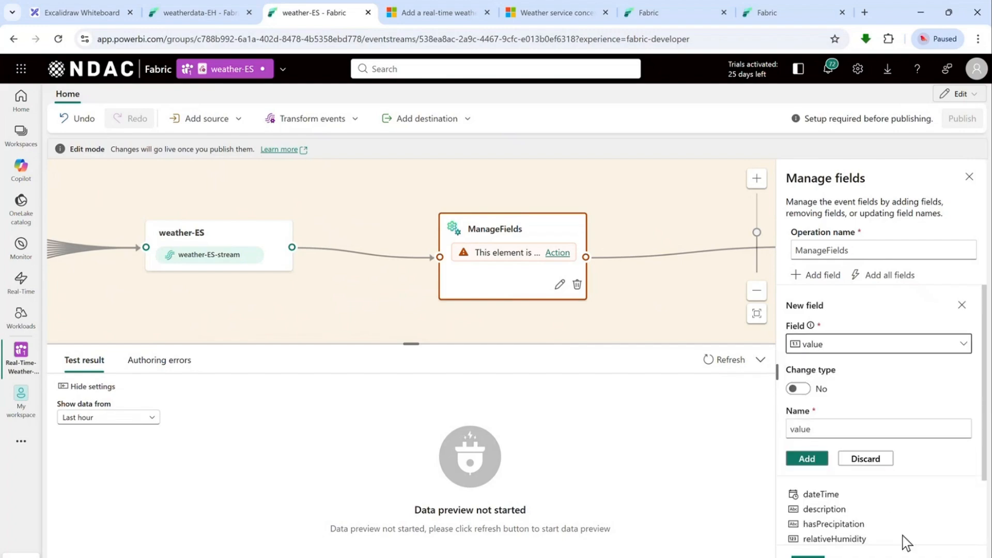
double_click(817, 430)
text(windspeed)
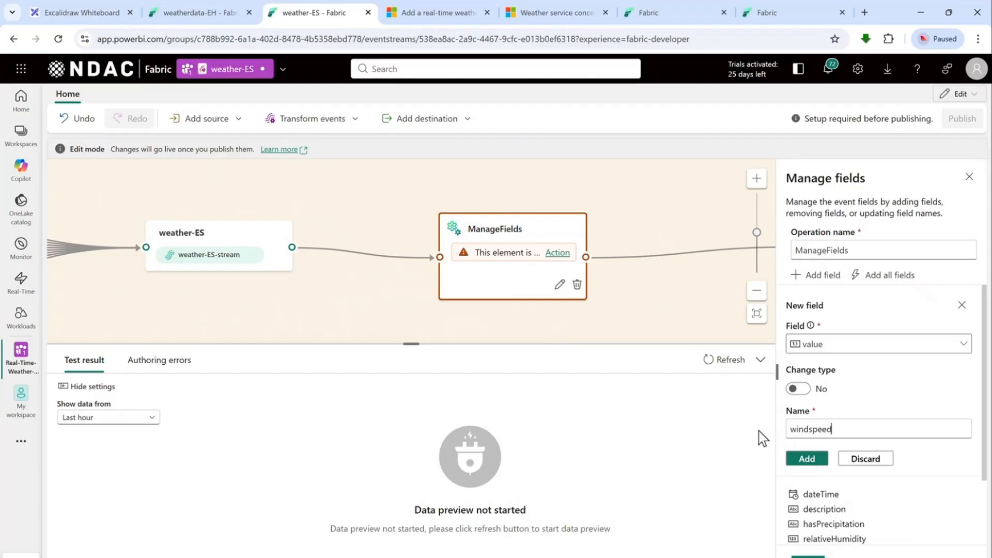
click(806, 459)
- Add the description field from the direction subgroup of wind in the imported schema, naming it winddirection
click(811, 282)
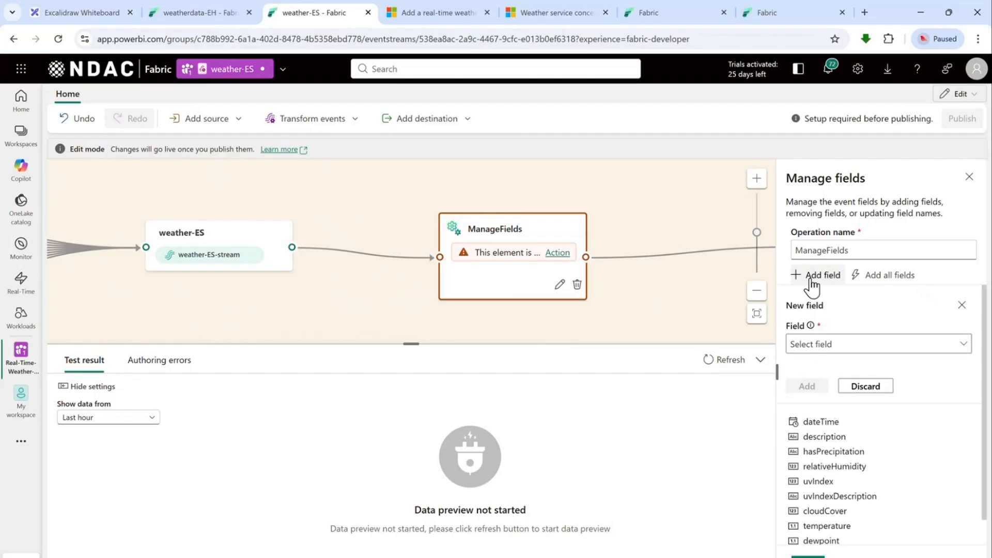
click(838, 349)
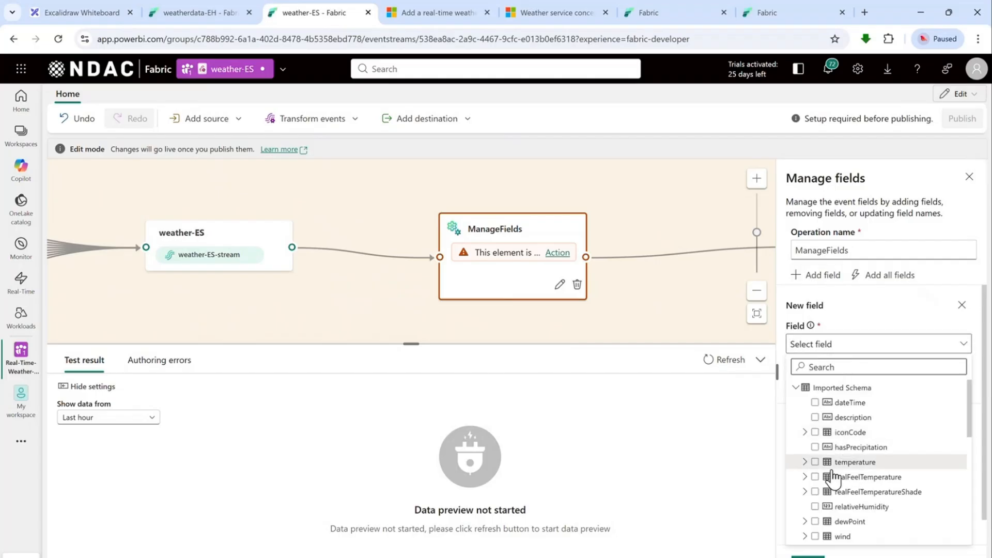
scroll(807, 471, down, 3)
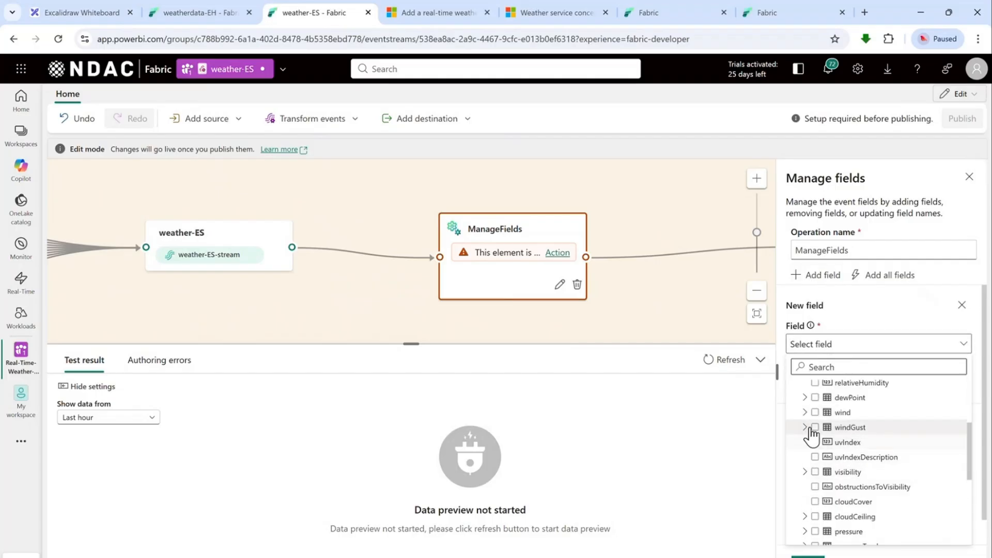
click(804, 412)
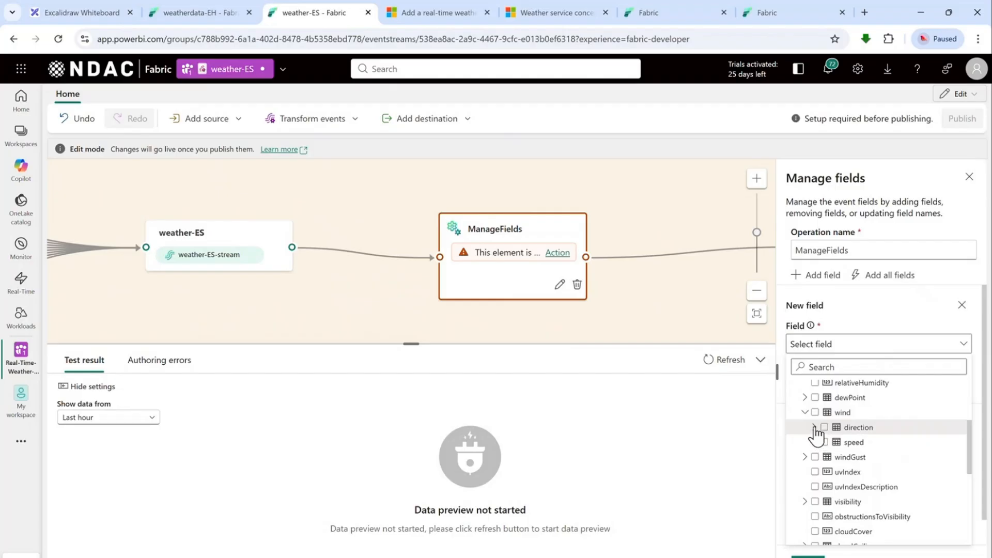
click(814, 427)
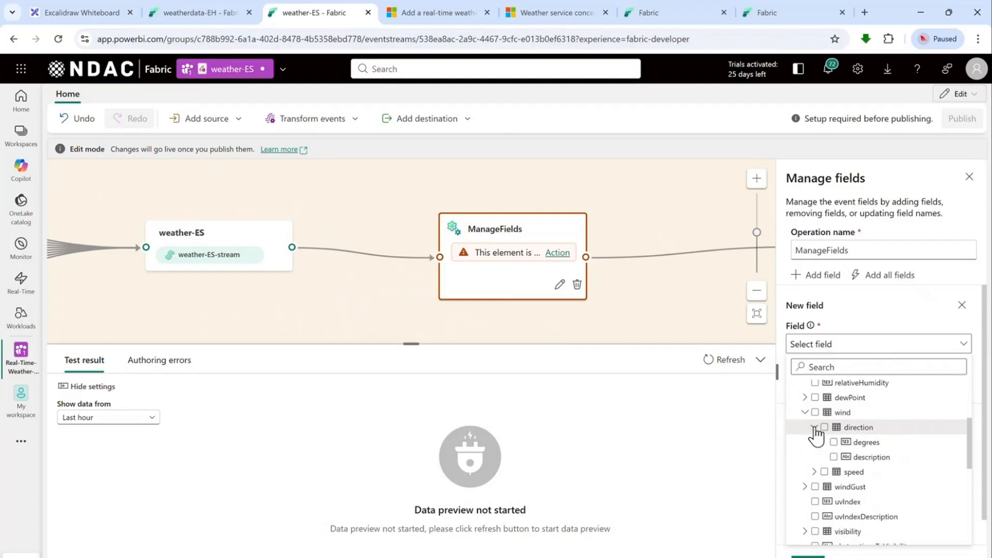
click(834, 457)
click(980, 379)
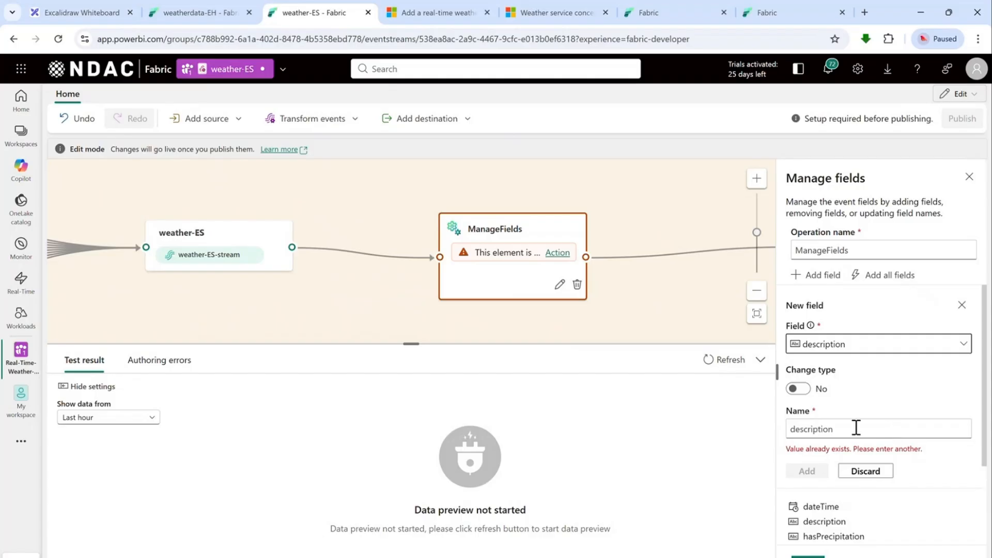
drag(856, 427, 770, 433)
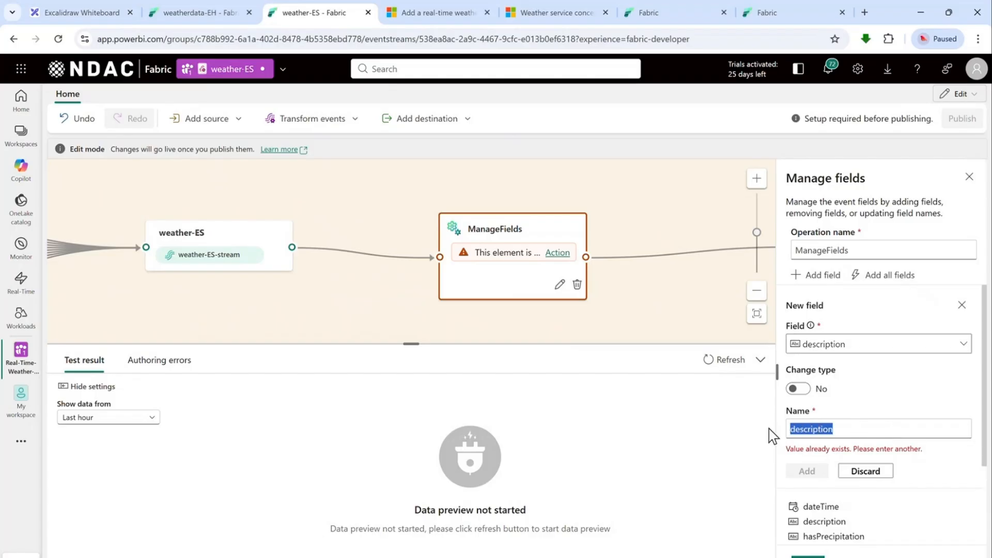
text(W)
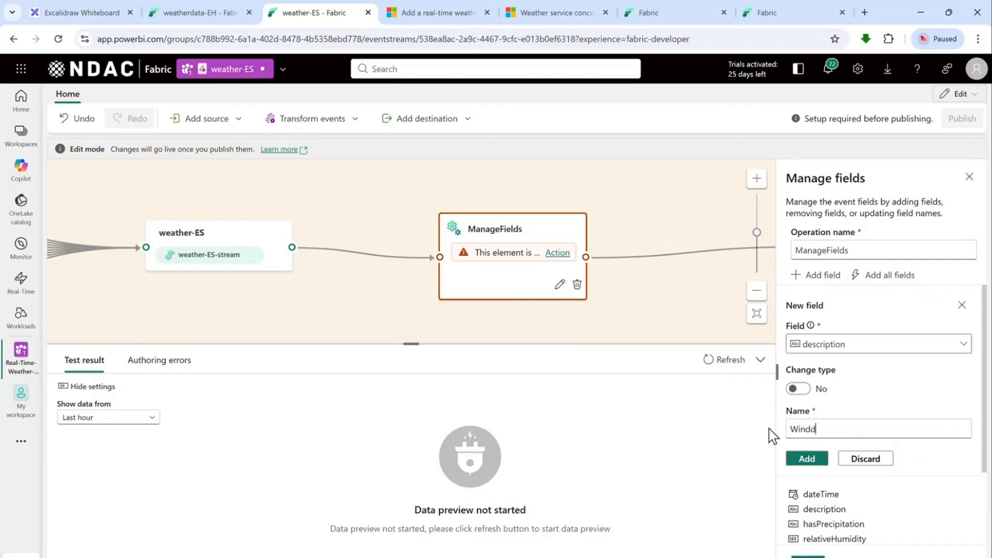
text(ind)
key(BackSpace)
key(BackSpace)
key(BackSpace)
key(BackSpace)
text(wo)
click(808, 460)
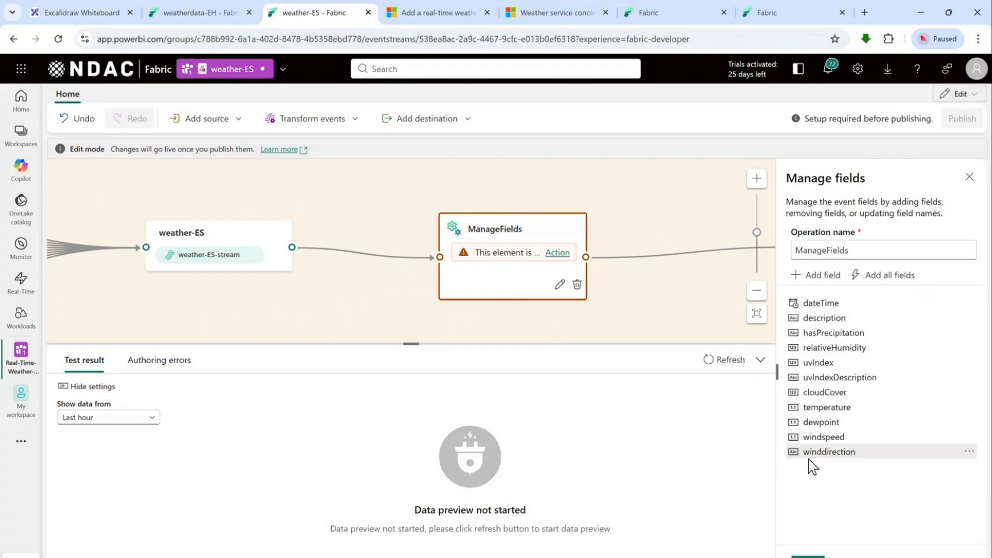
- Add the latitude and longitude fields from the location group of the imported schema
click(836, 285)
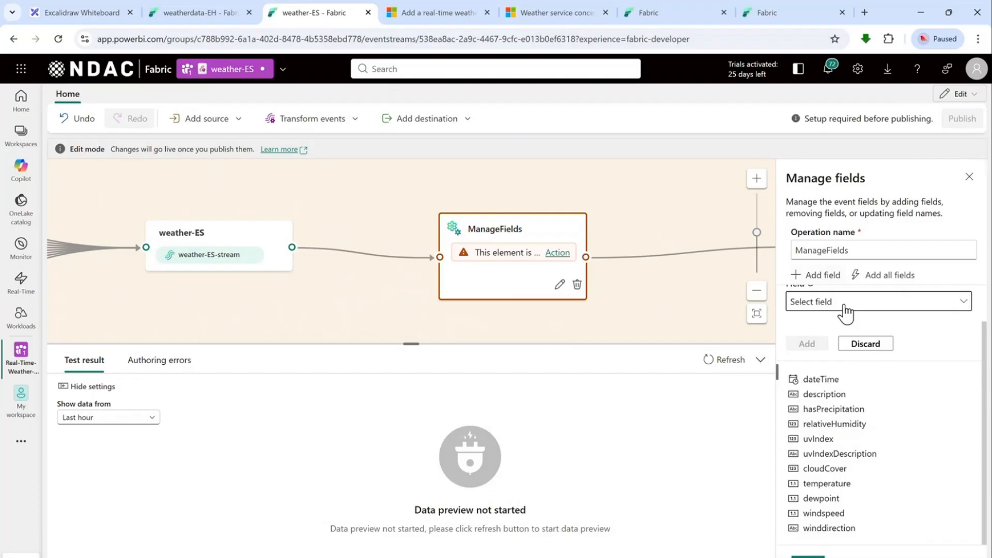
click(842, 302)
scroll(881, 434, down, 3)
scroll(882, 434, down, 3)
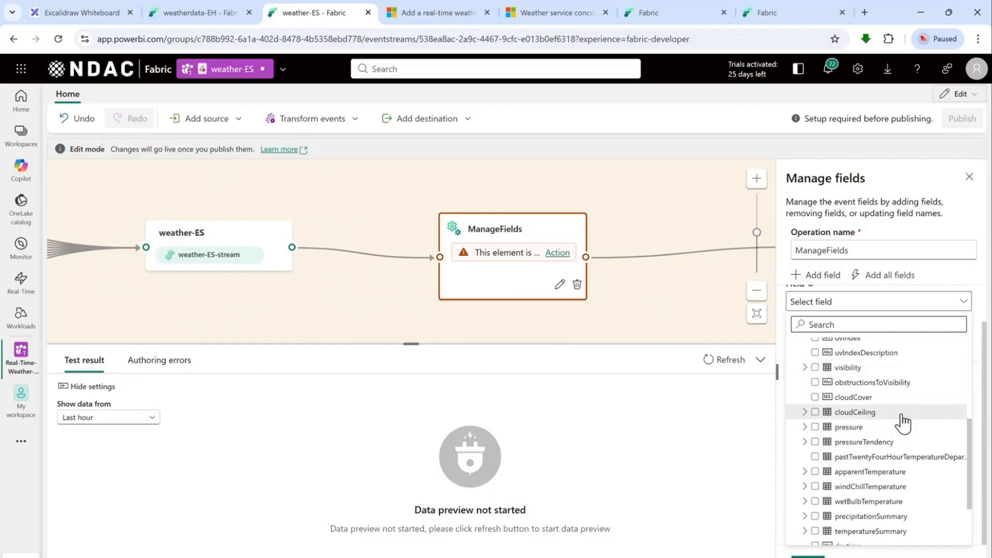
scroll(882, 434, down, 2)
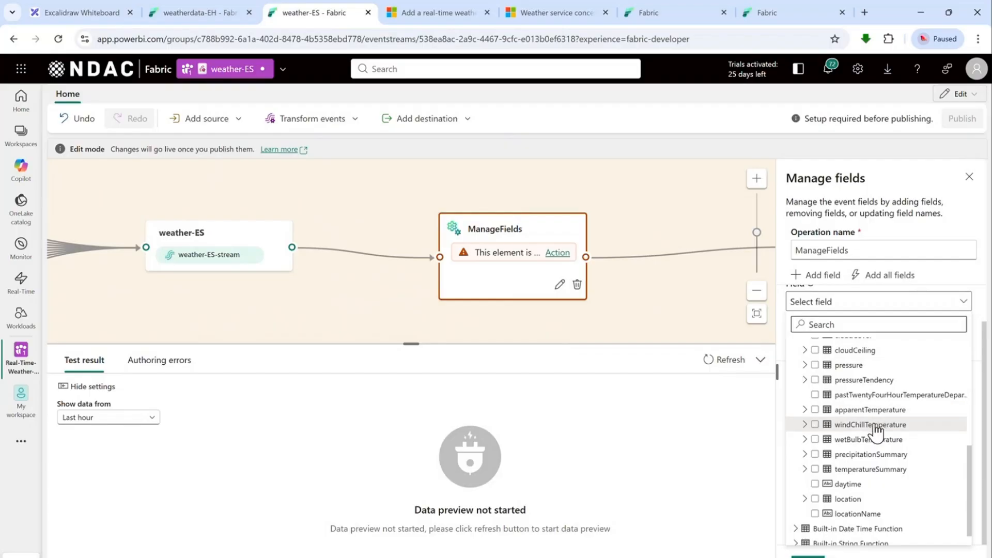
scroll(898, 463, down, 1)
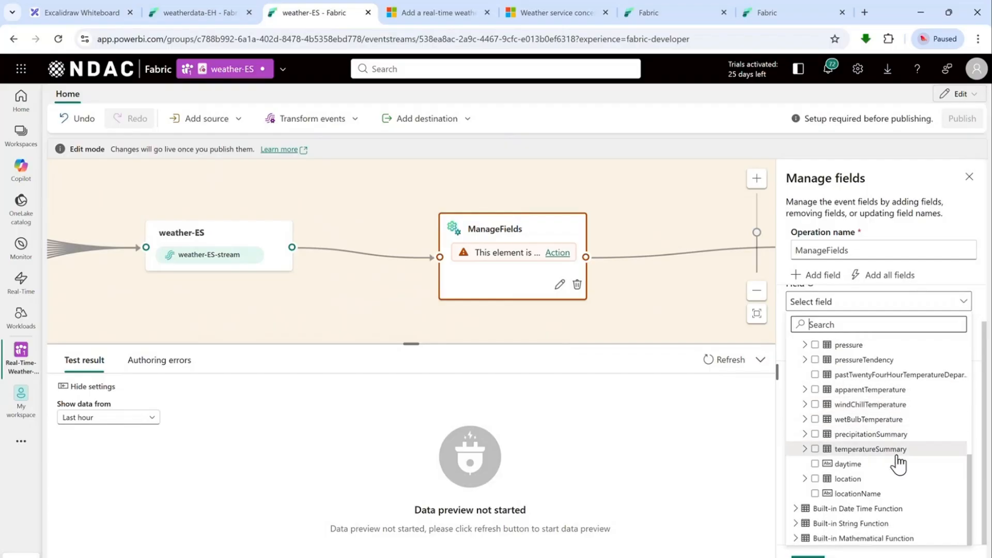
click(805, 479)
scroll(822, 484, down, 1)
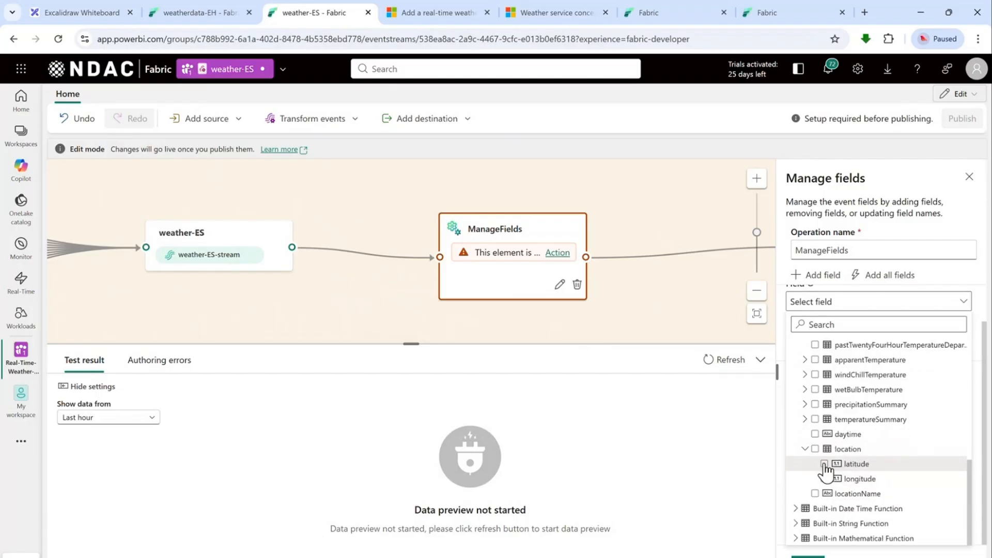
click(824, 464)
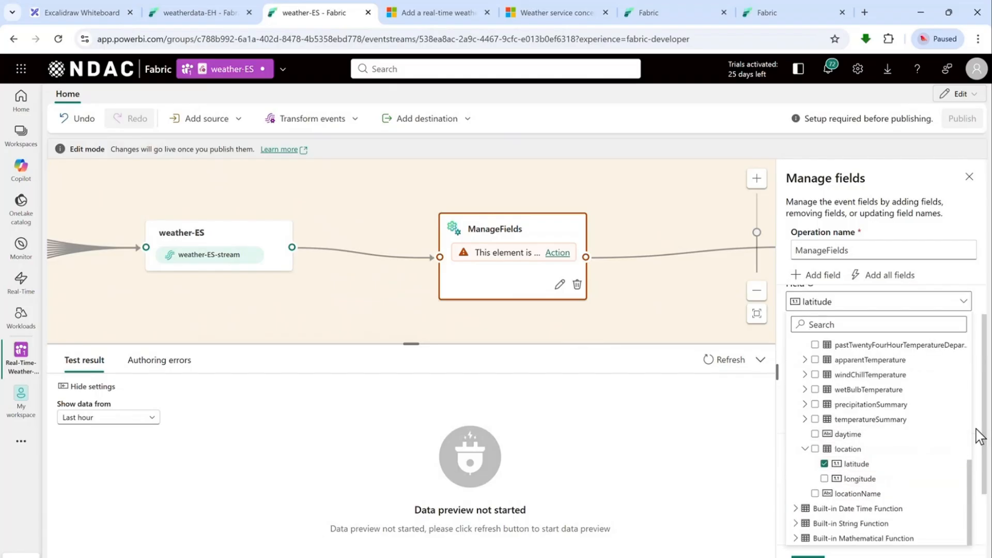
click(839, 479)
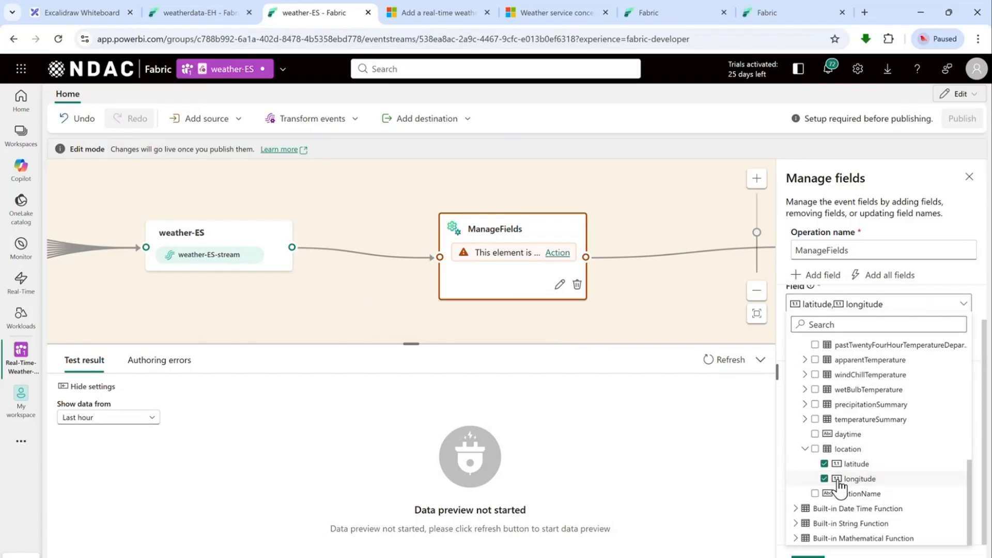
click(974, 423)
click(807, 343)
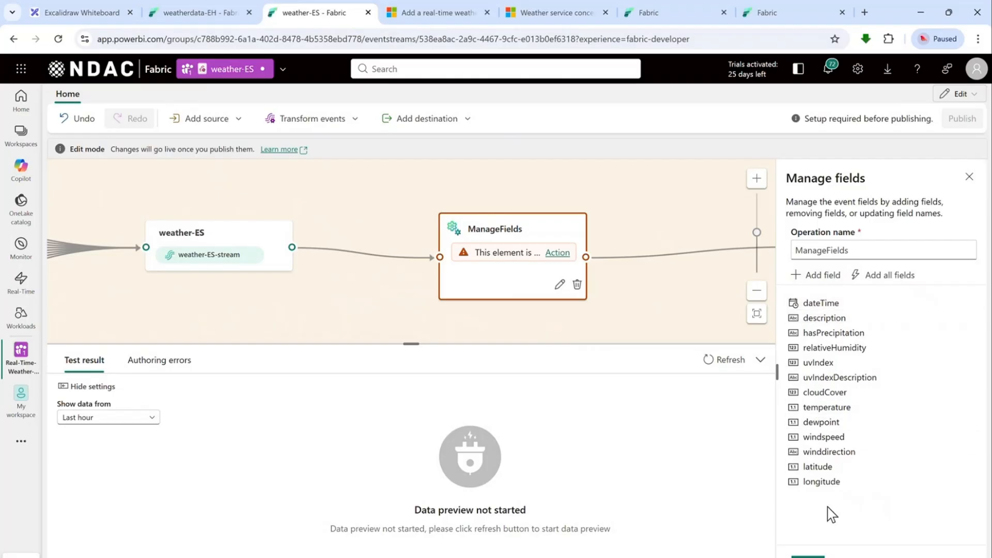
- Save the Manage fields configuration and refresh the test result preview of its output
click(808, 556)
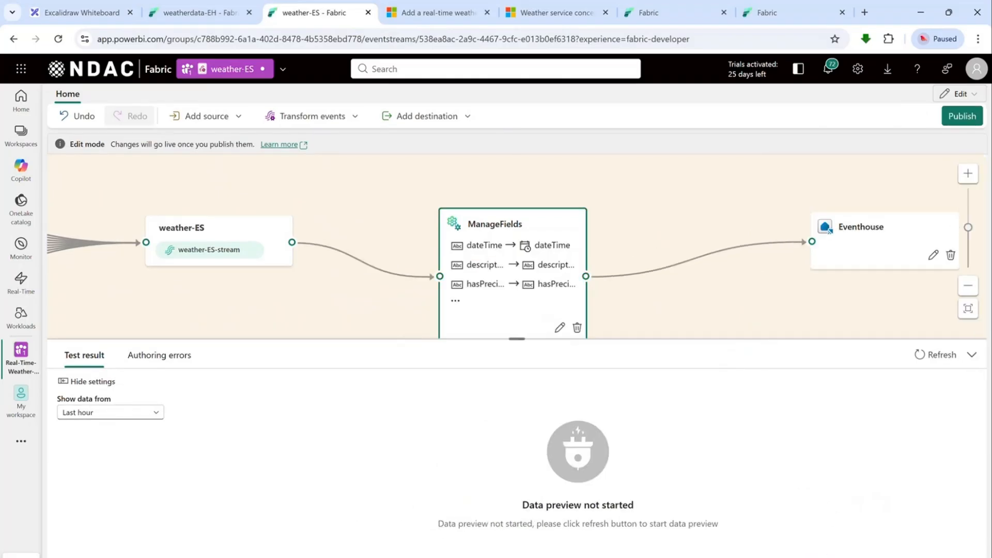
click(926, 356)
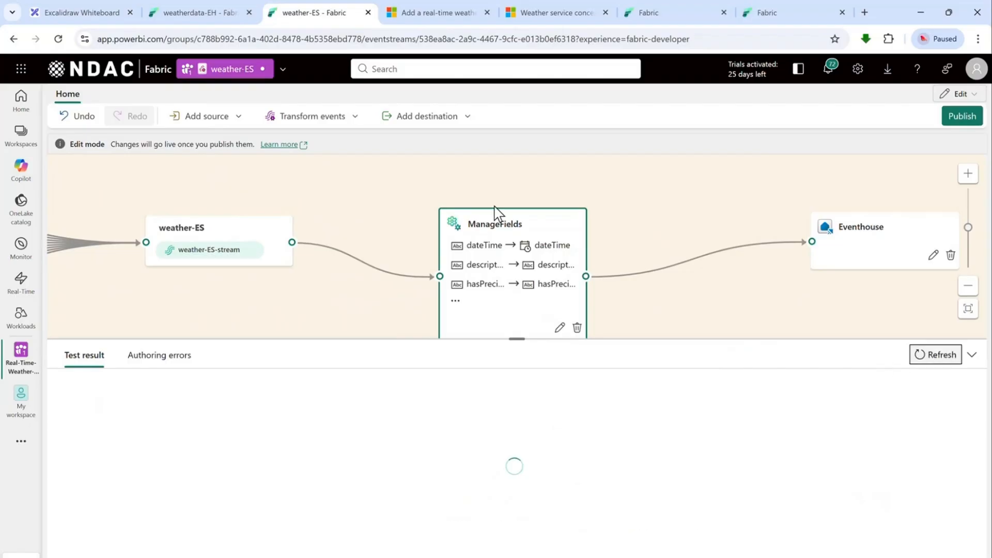
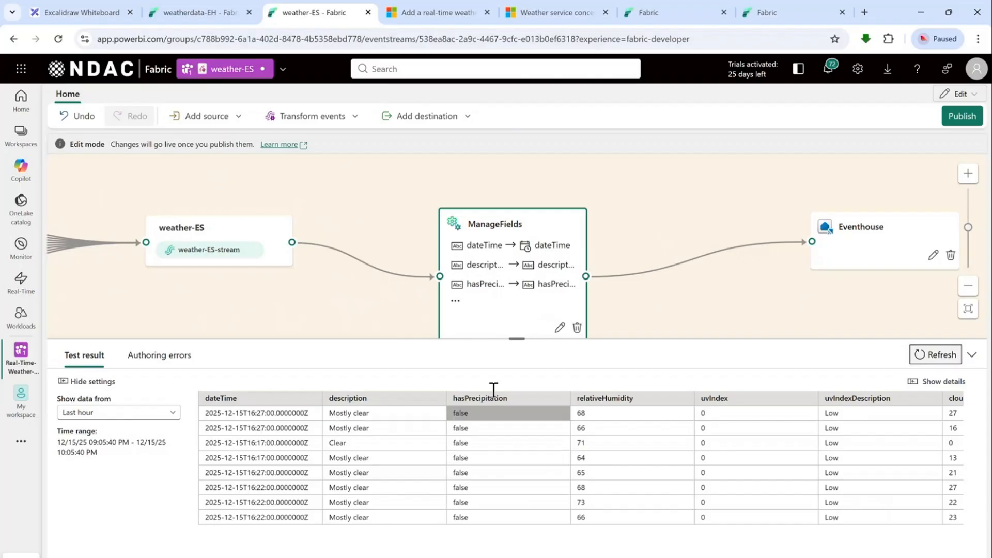
- Compare the weather-ES stream's test data with the ManageFields output, checking all output columns through latitude and longitude
click(264, 235)
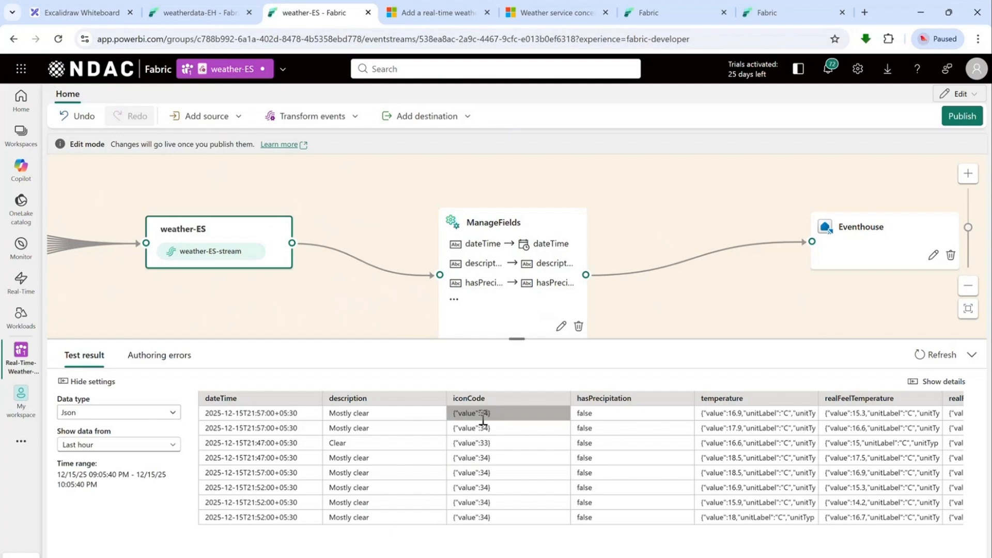
click(493, 233)
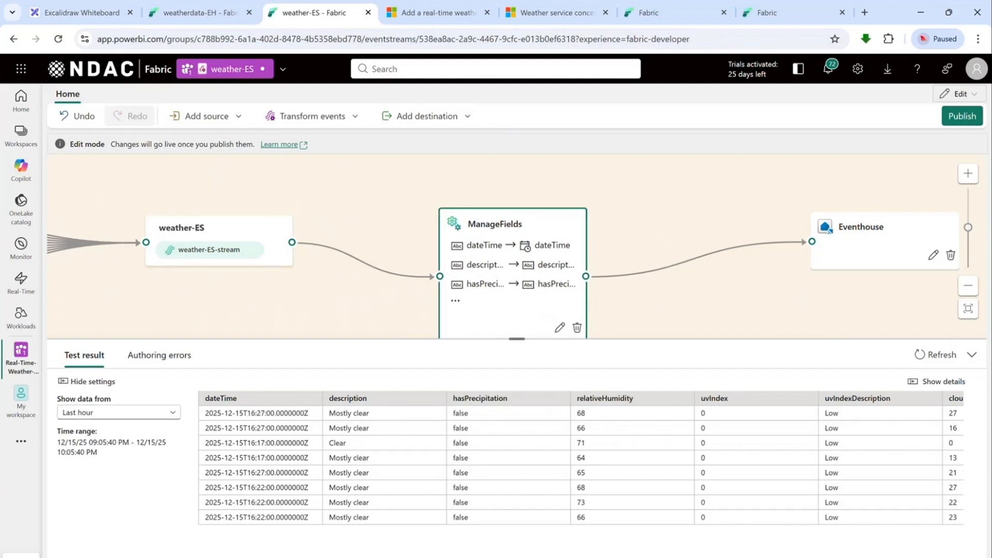
scroll(581, 458, right, 10)
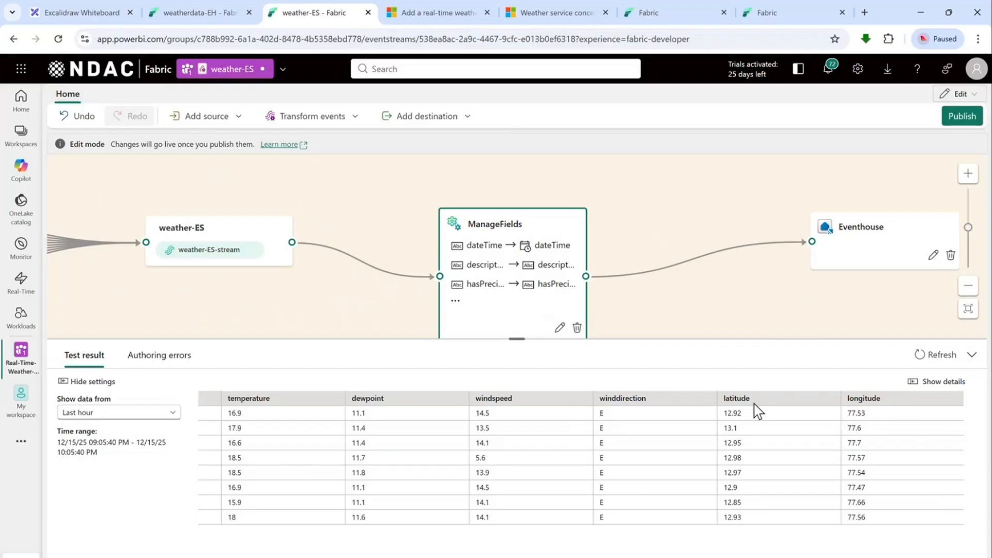
scroll(581, 457, left, 10)
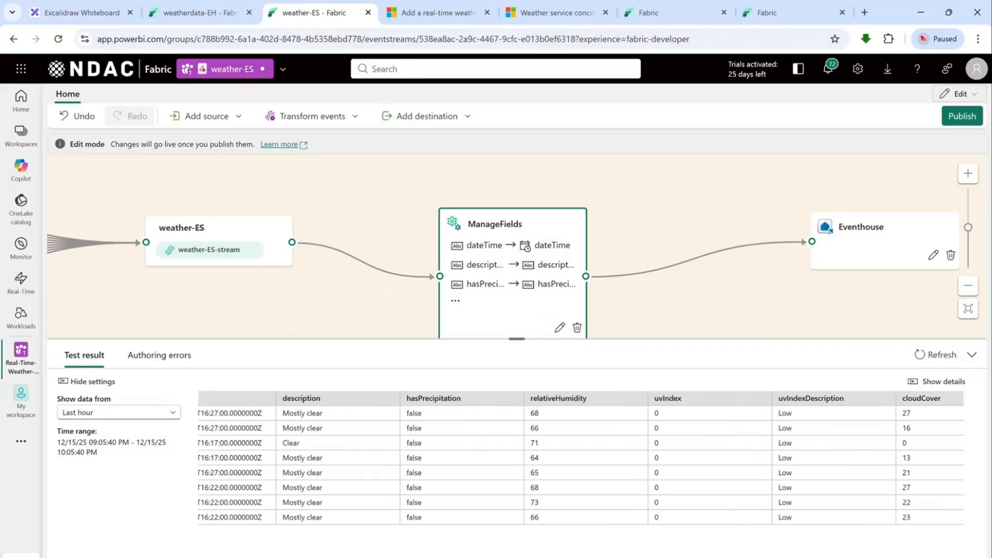
- Select the Eventhouse destination, shrink the test result pane and examine the eventstream topology from the sources to the Eventhouse
click(854, 249)
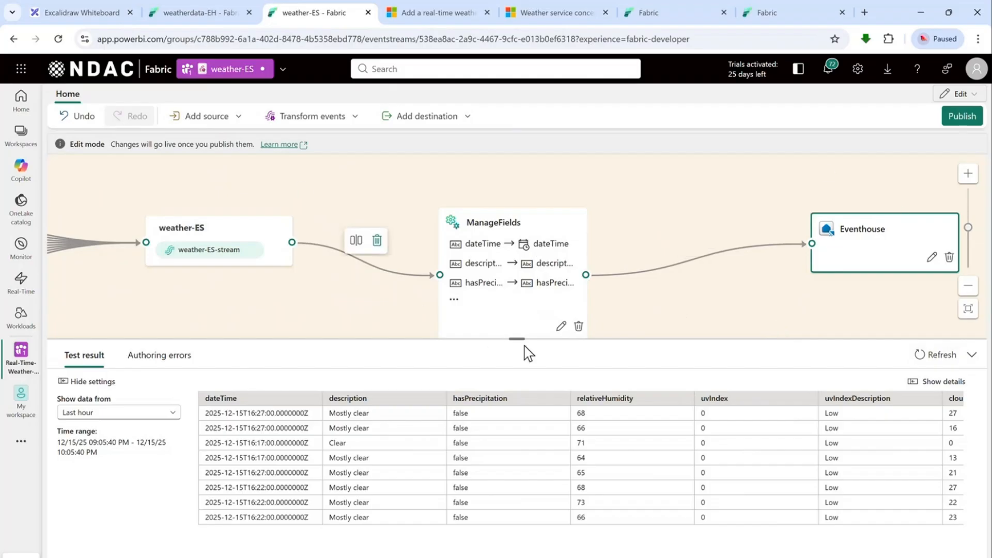
drag(518, 346, 538, 449)
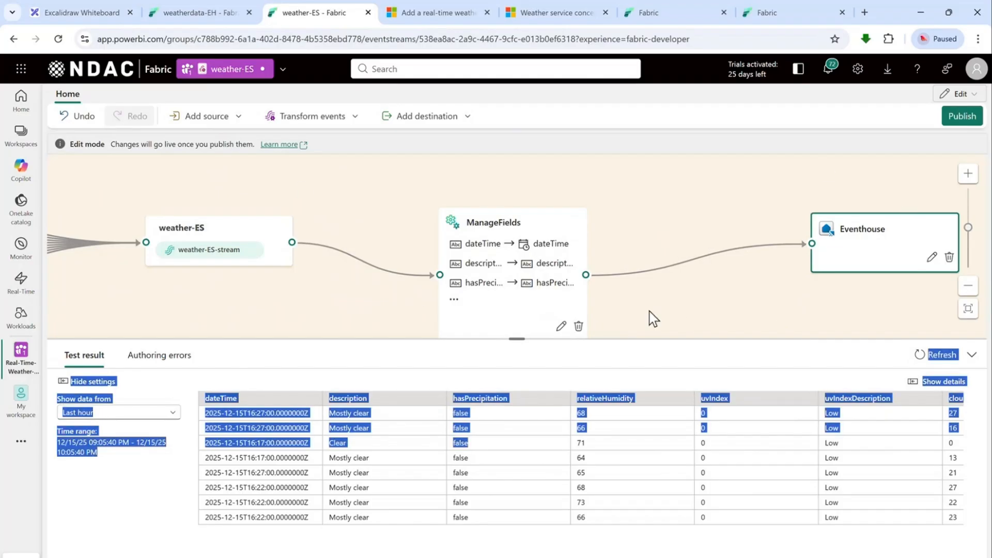
click(536, 346)
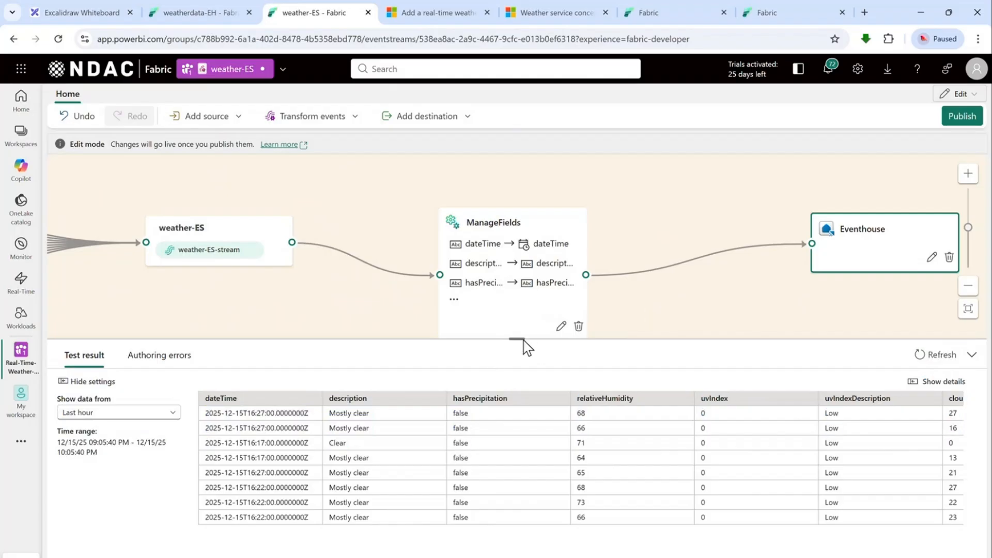
drag(518, 338, 518, 434)
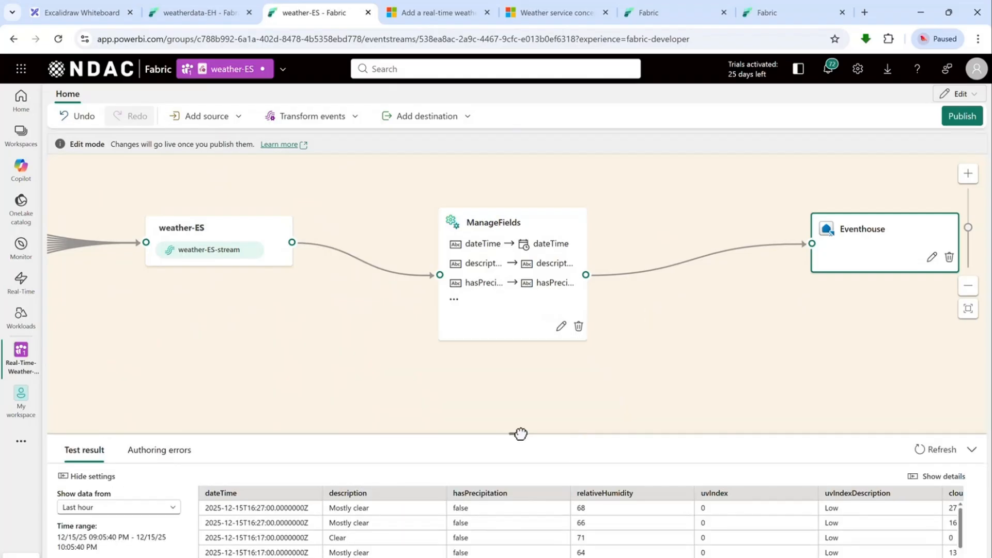
click(964, 289)
click(964, 291)
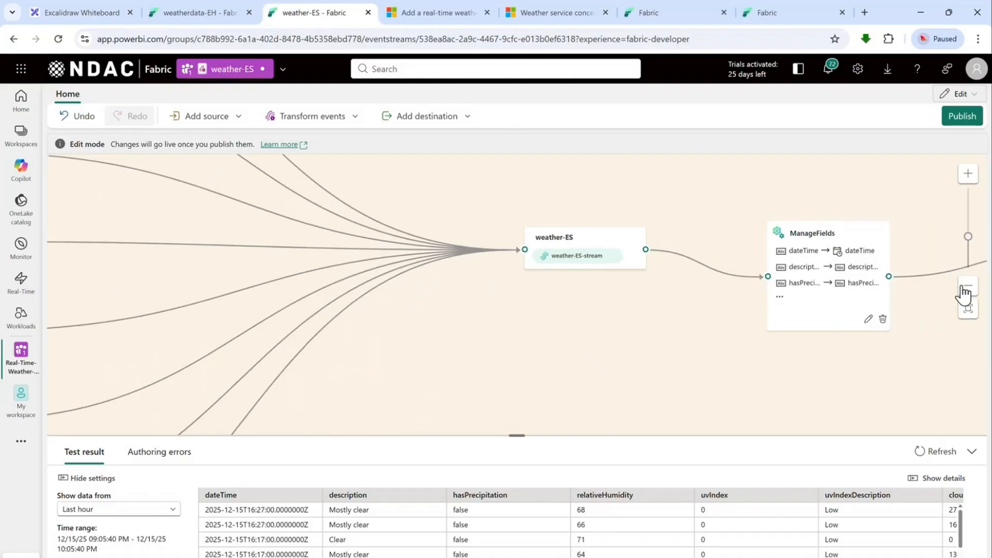
click(964, 290)
click(965, 291)
click(964, 291)
drag(866, 364, 860, 384)
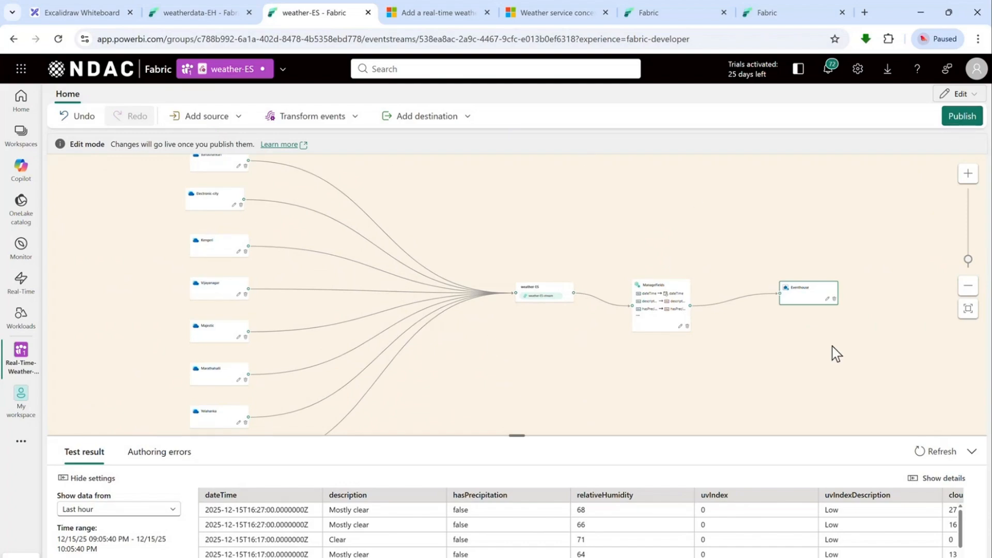
- Publish the weather-ES eventstream, dismiss the notification and inspect the live ManageFields and Eventhouse nodes
click(962, 117)
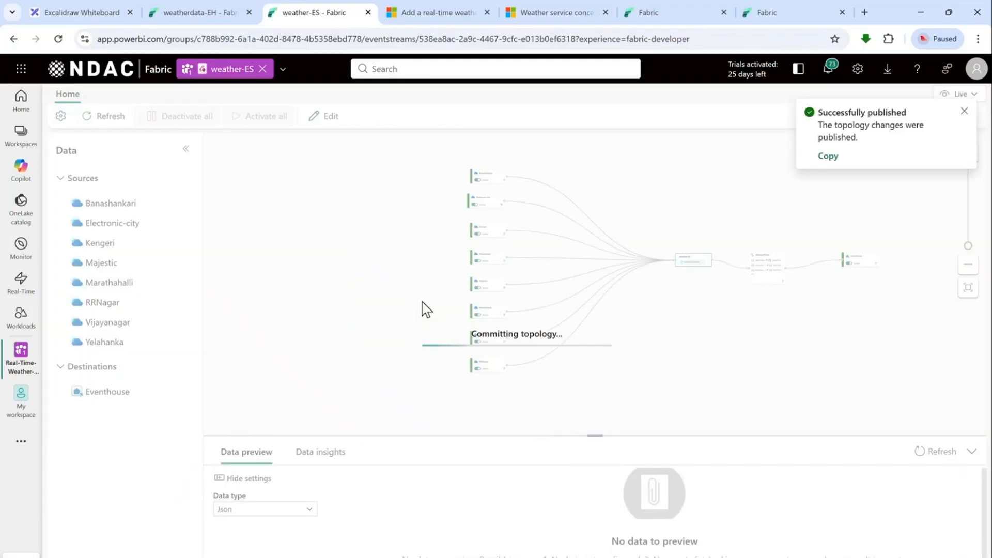
click(963, 112)
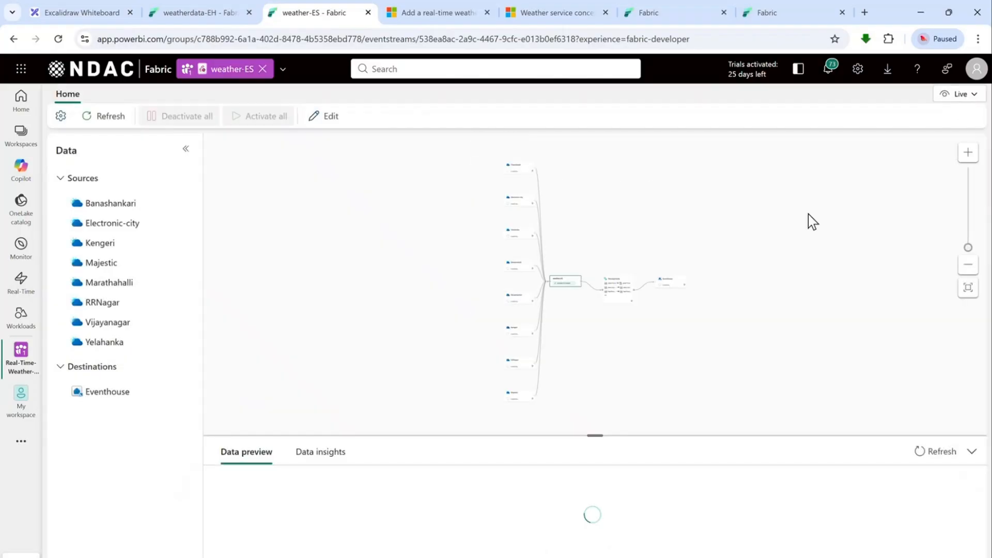
scroll(575, 347, up, 3)
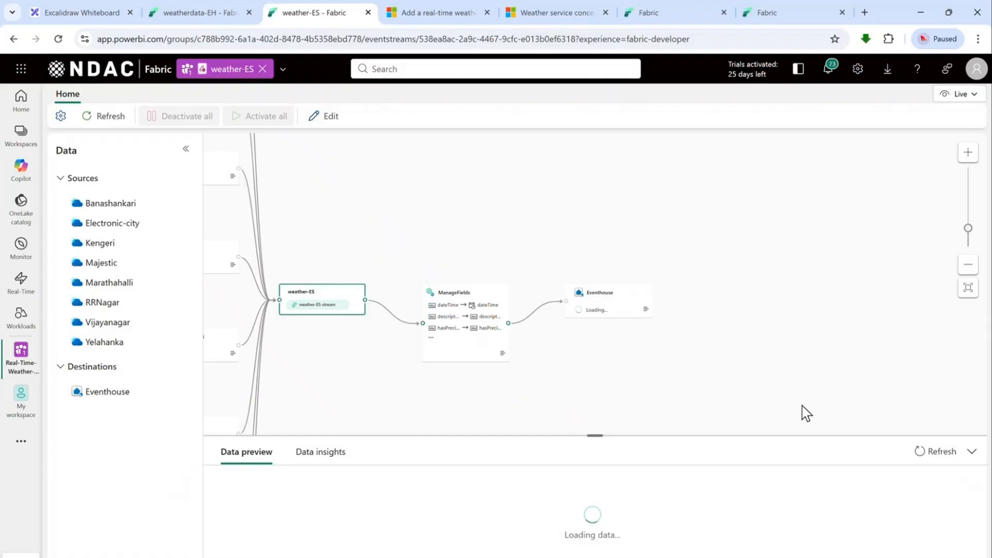
- Reload the two Fabric home pages in the browser and place their tabs directly after the weather-ES tab
click(677, 14)
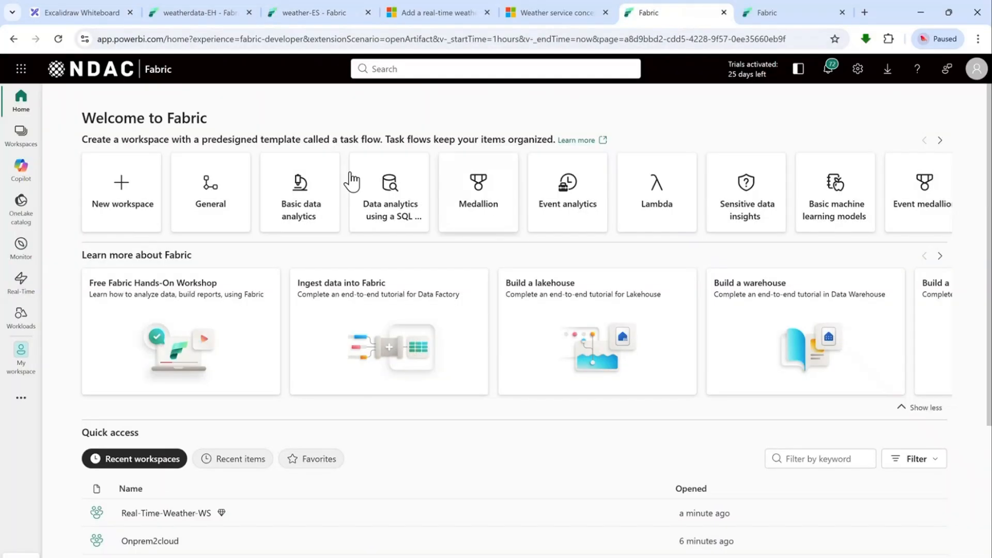
click(60, 40)
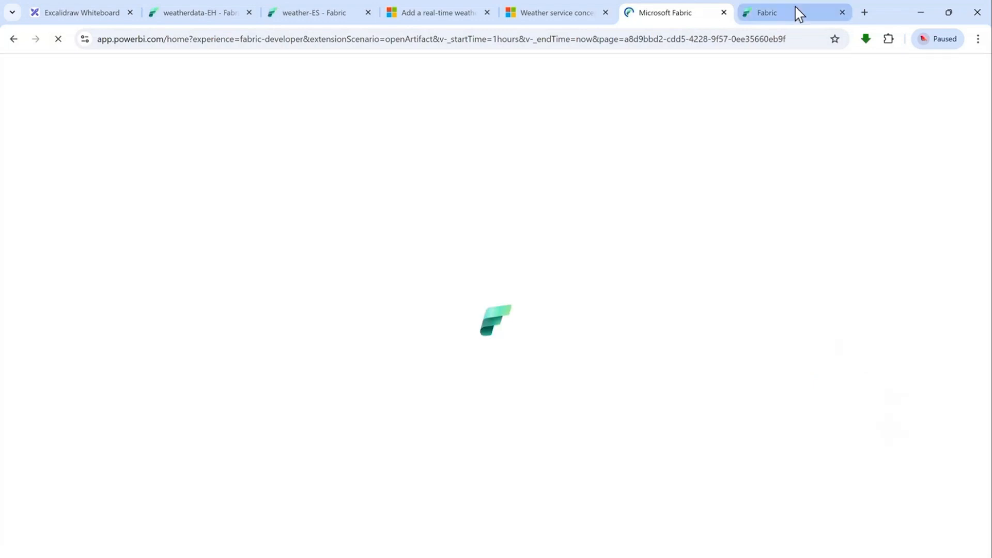
click(795, 11)
click(59, 40)
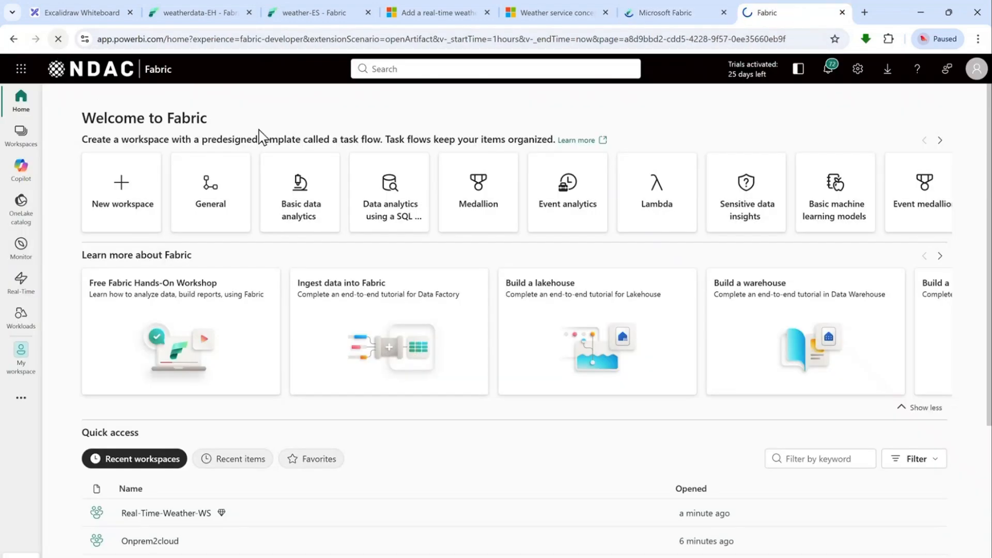
drag(687, 16, 461, 18)
click(749, 21)
drag(749, 20, 443, 18)
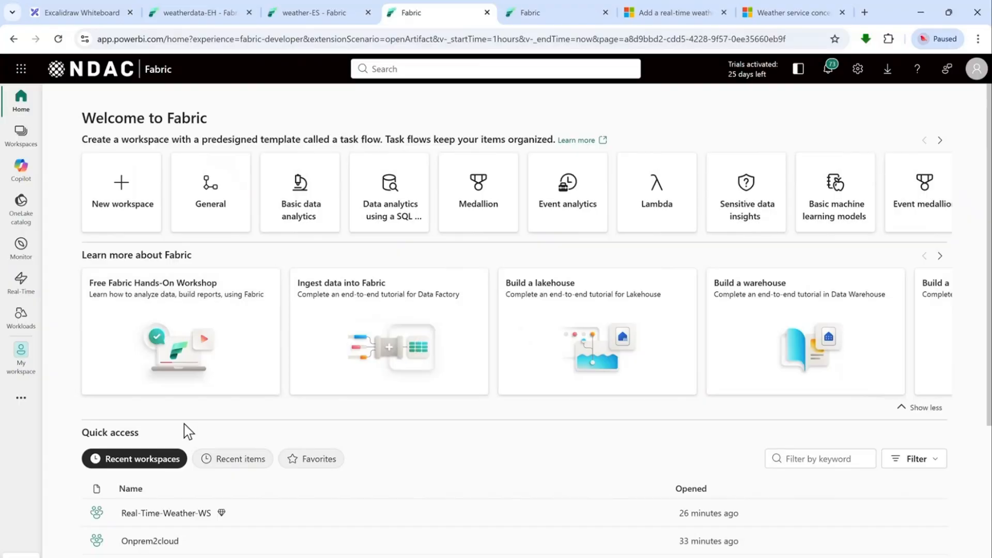
- Open the Real-Time-Weather-WS workspace in both Fabric home tabs
click(193, 514)
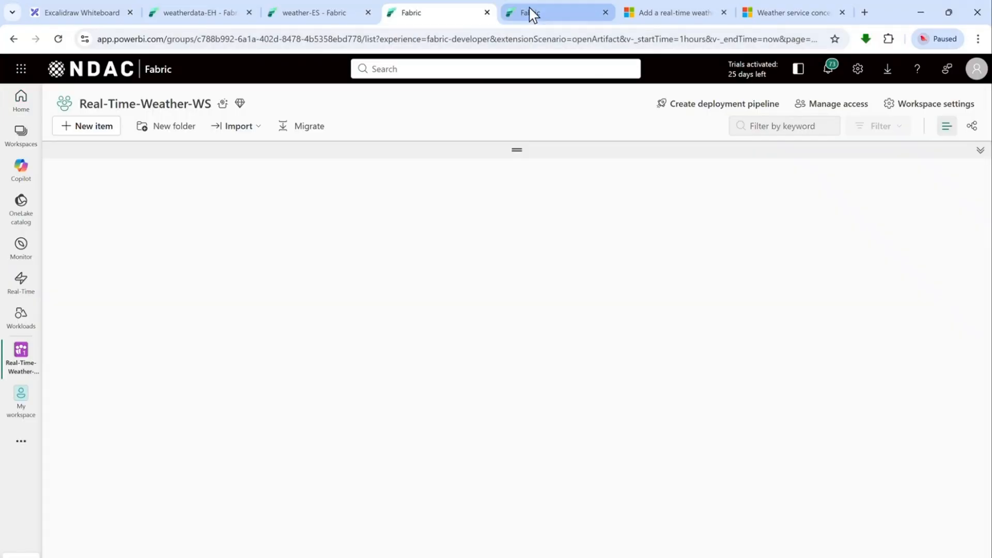
click(531, 13)
click(190, 514)
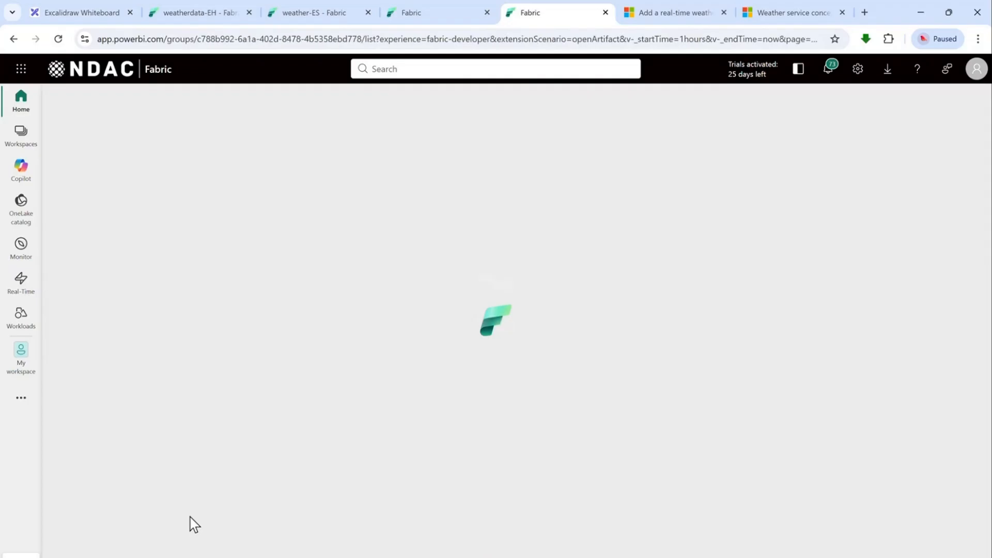
- Refresh the data preview of the live weather-ES stream and check the item list of the Real-Time-Weather-WS workspace
click(302, 8)
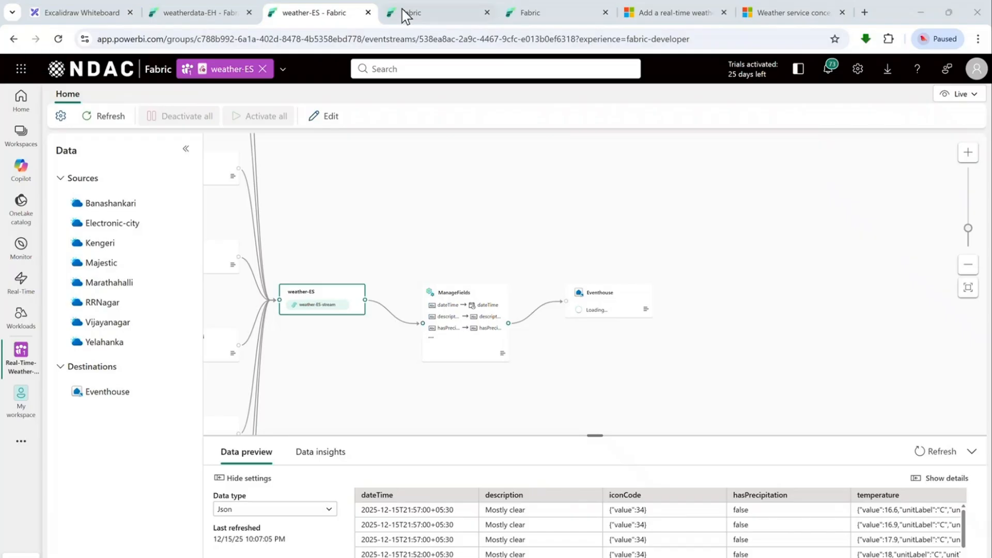
click(932, 451)
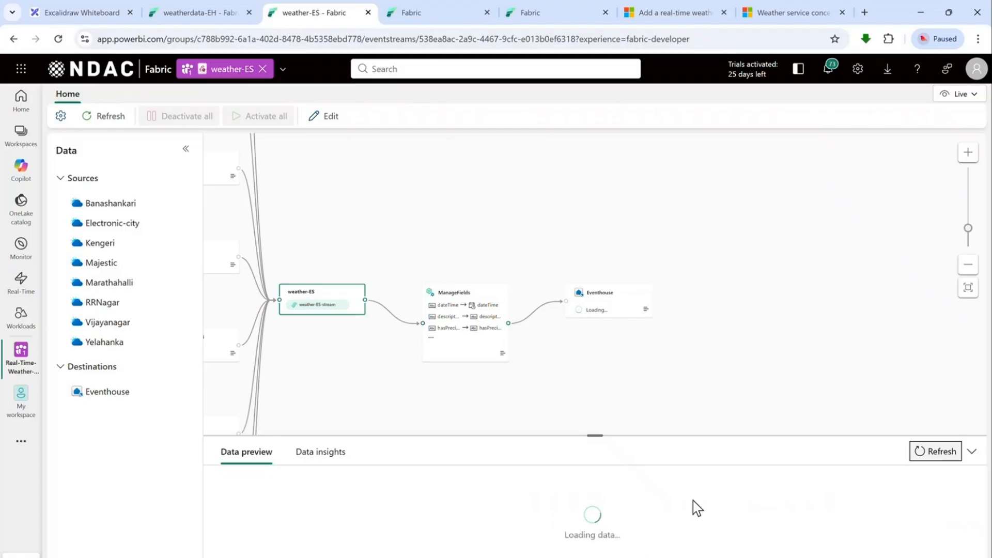
click(428, 15)
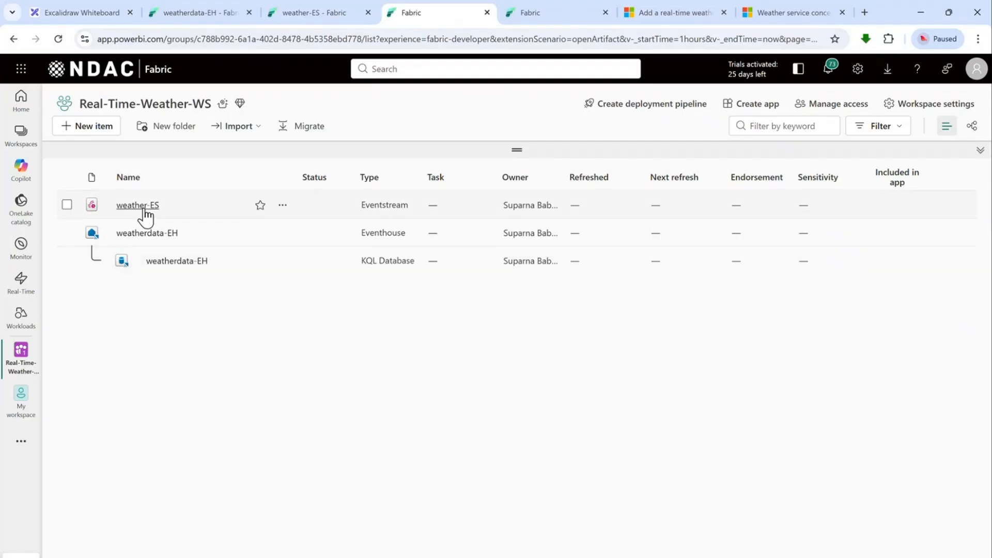
click(275, 12)
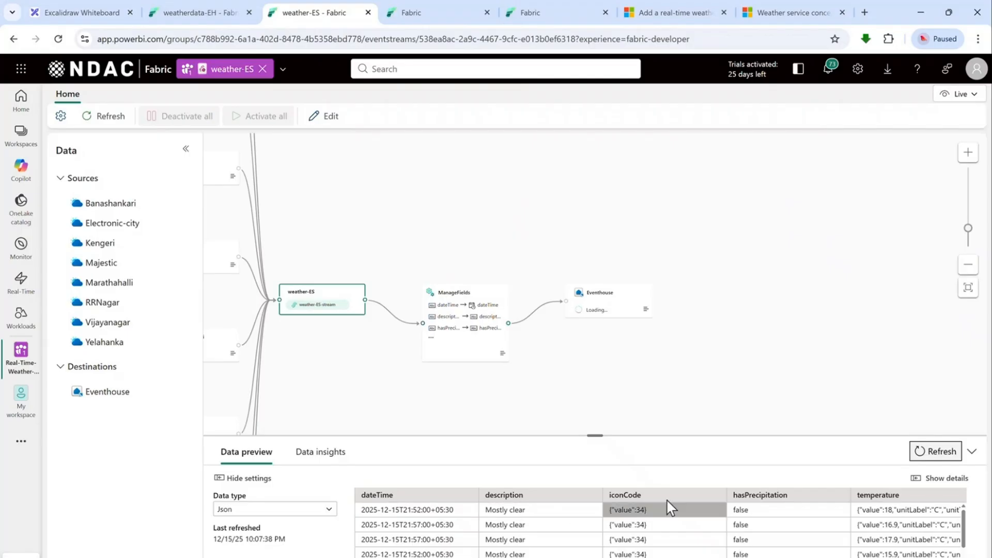
- Refresh the weatherdata-EH eventhouse overview and set its activity chart to the 1H range
click(186, 8)
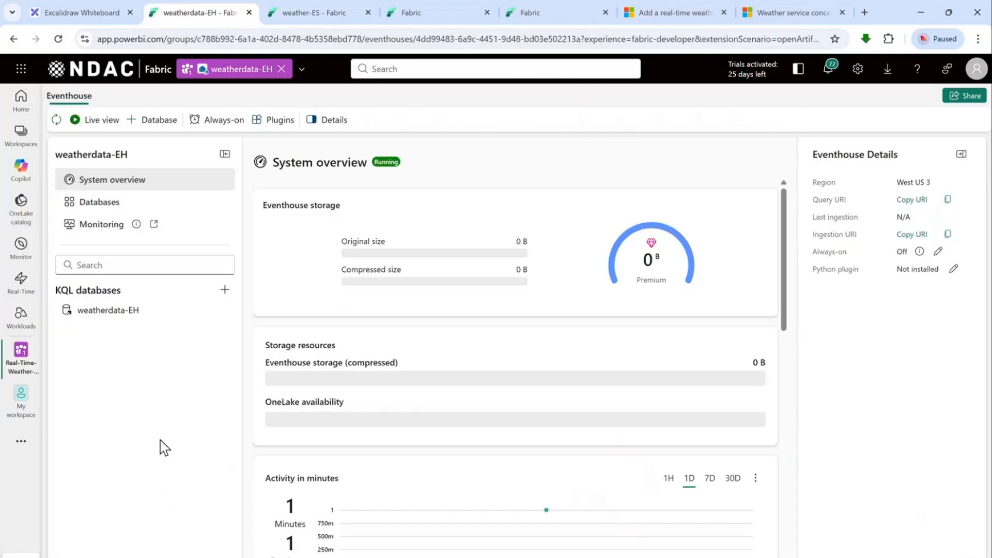
click(57, 120)
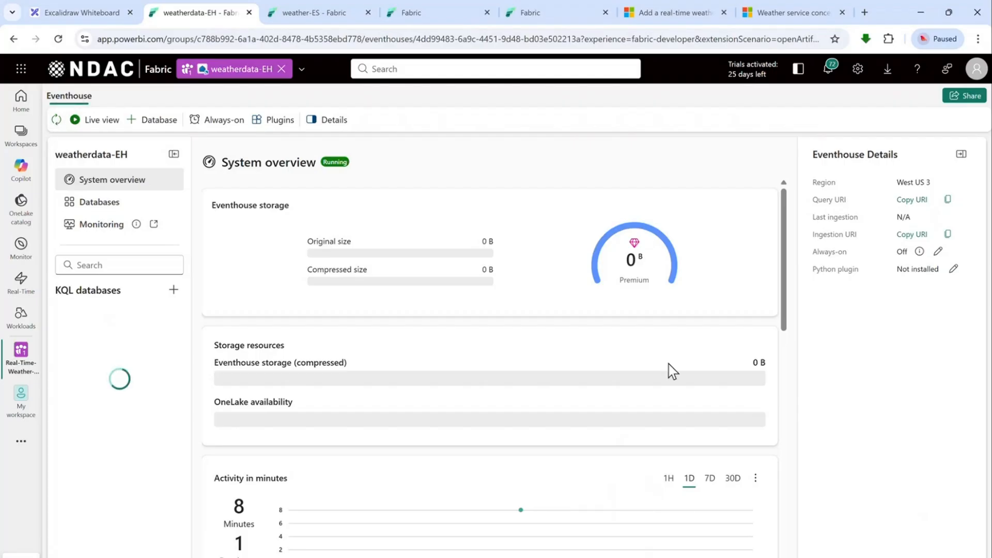
click(669, 479)
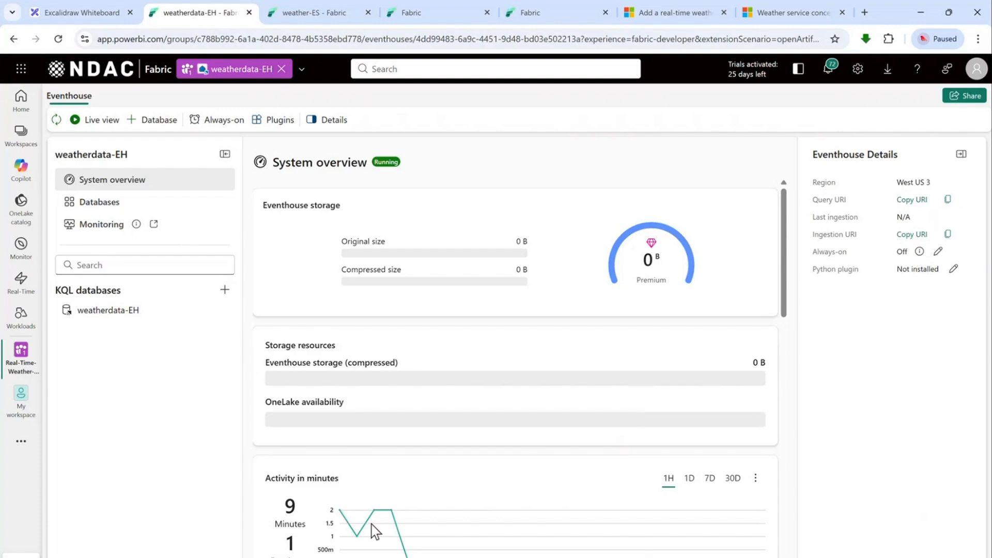
mouse_move(372, 526)
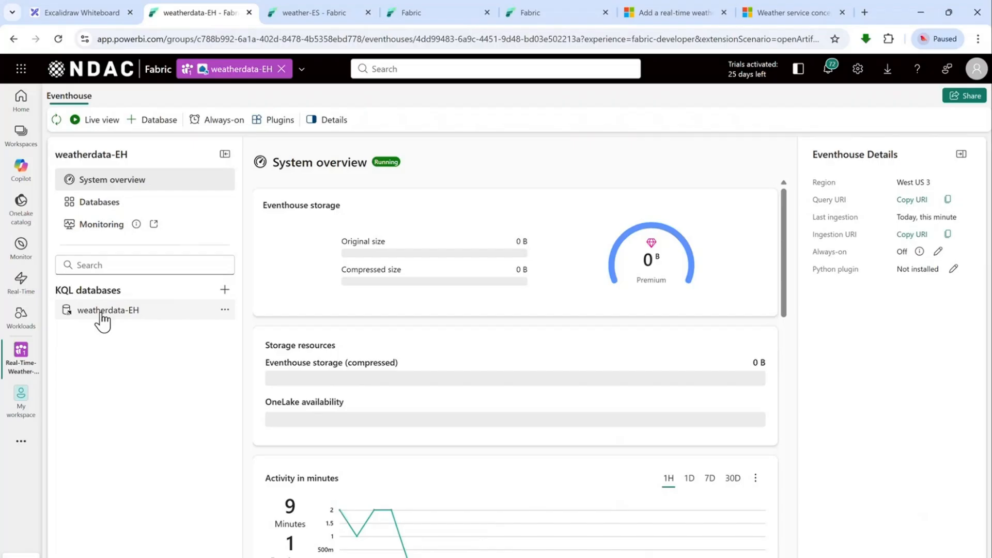
- Open the bengaluru-weather-data table in the weatherdata-EH KQL database and examine its data preview and column list
click(101, 315)
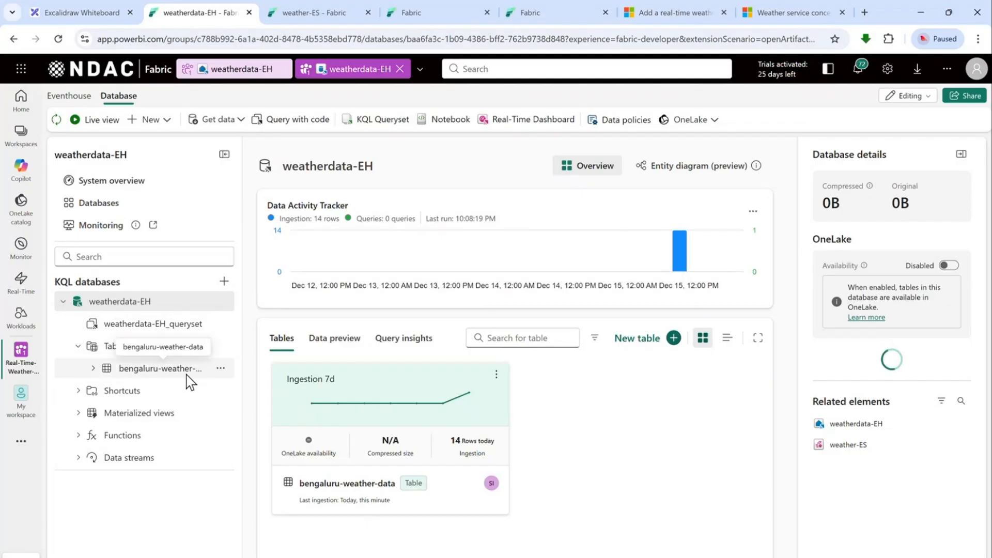
click(164, 368)
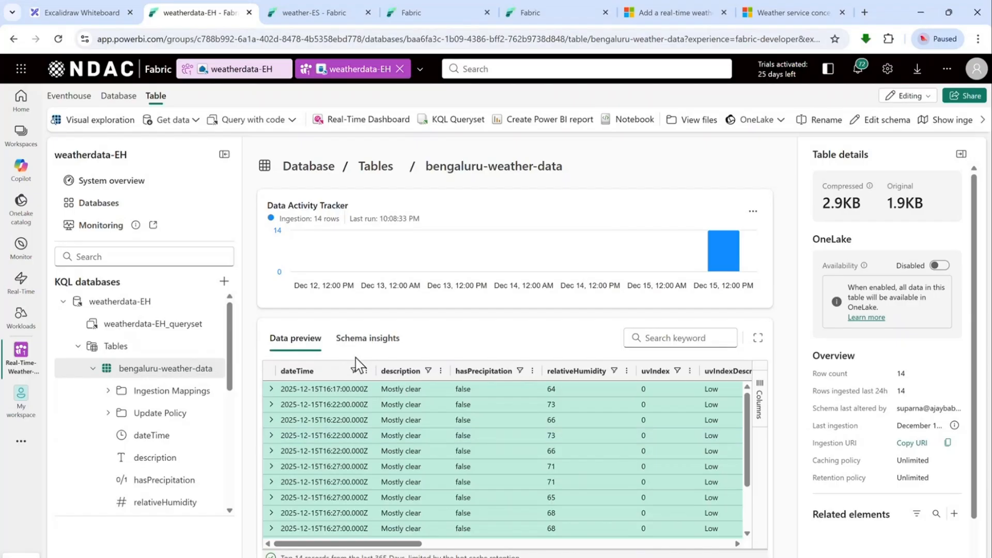
drag(398, 545, 789, 549)
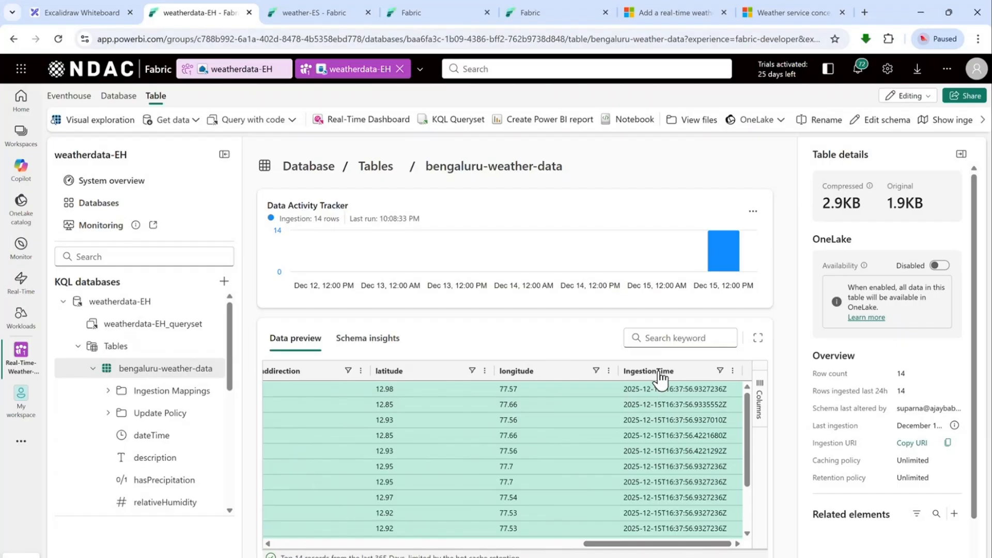
scroll(181, 392, down, 5)
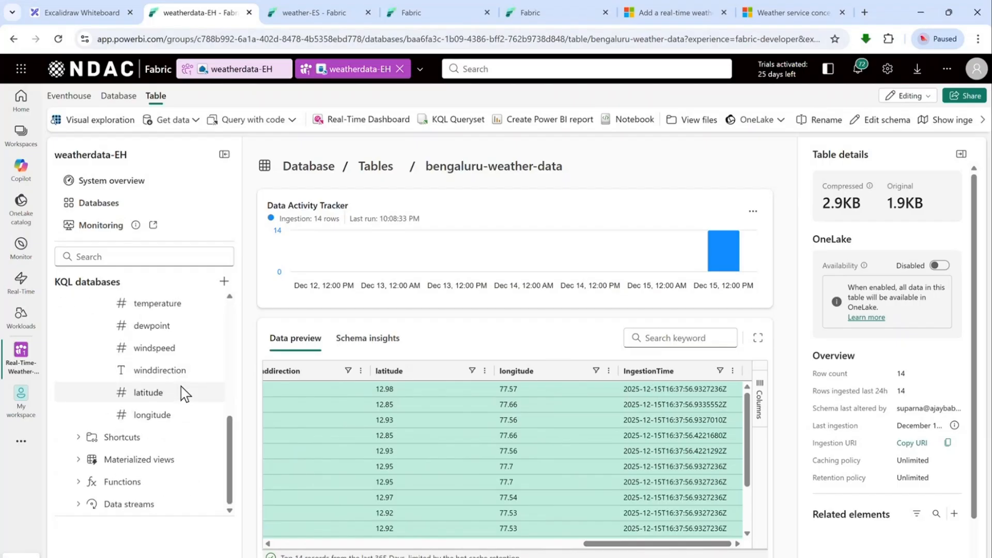
scroll(136, 408, up, 5)
scroll(159, 412, up, 2)
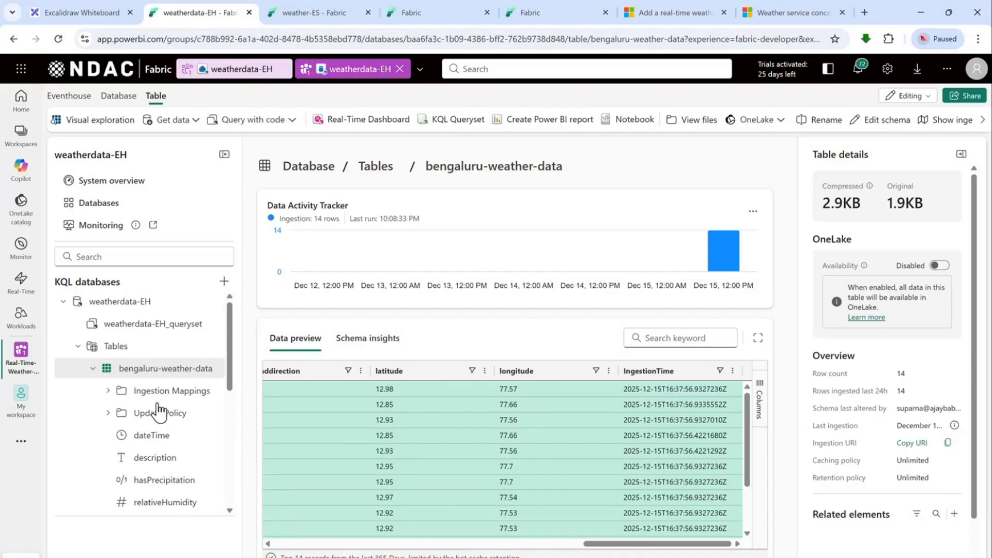
- Review the weather data pipeline diagram in Excalidraw and return to the bengaluru-weather-data table in Fabric
click(89, 14)
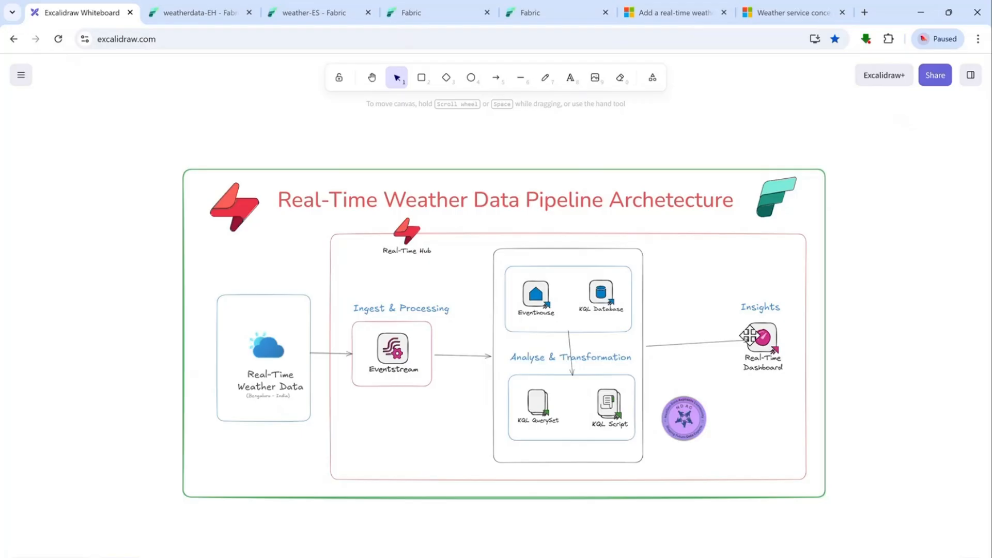
click(209, 12)
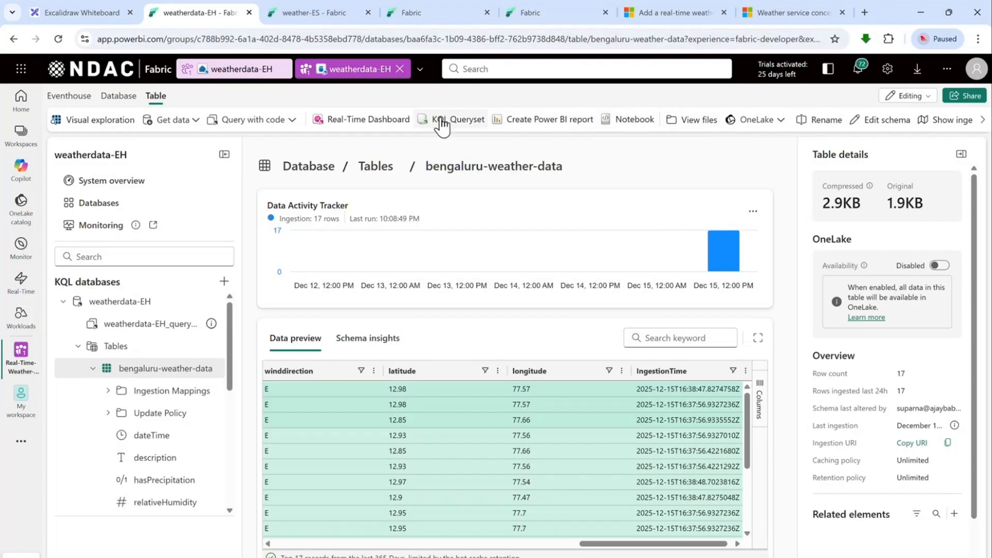
- Create a real-time dashboard named WeatherDashboard from the bengaluru-weather-data table and enlarge its table preview tile
click(373, 124)
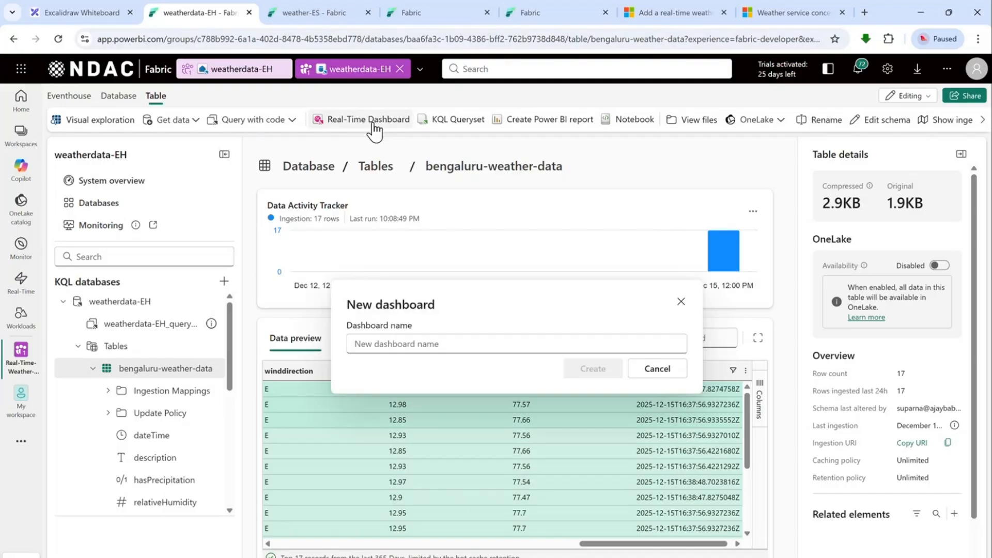
click(449, 348)
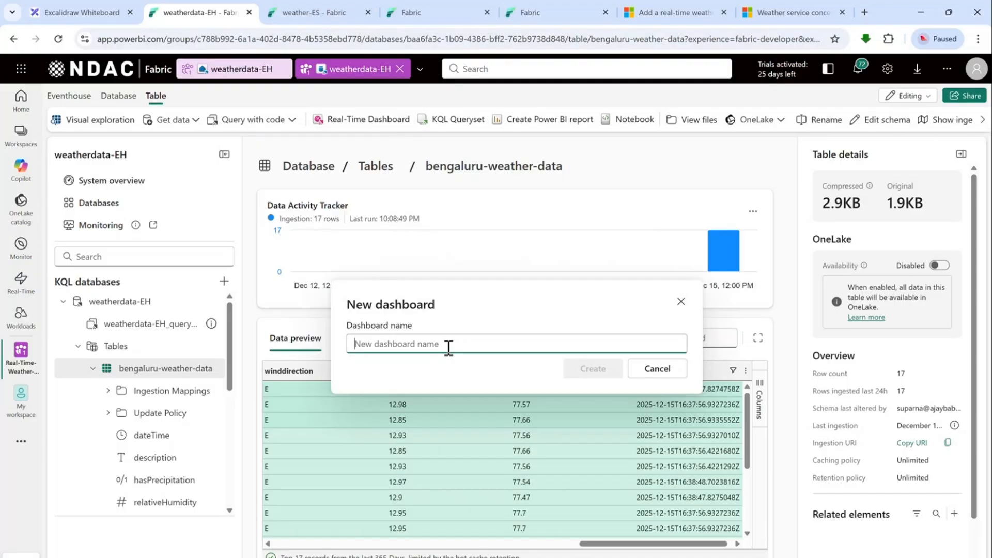
text(WeatherDash)
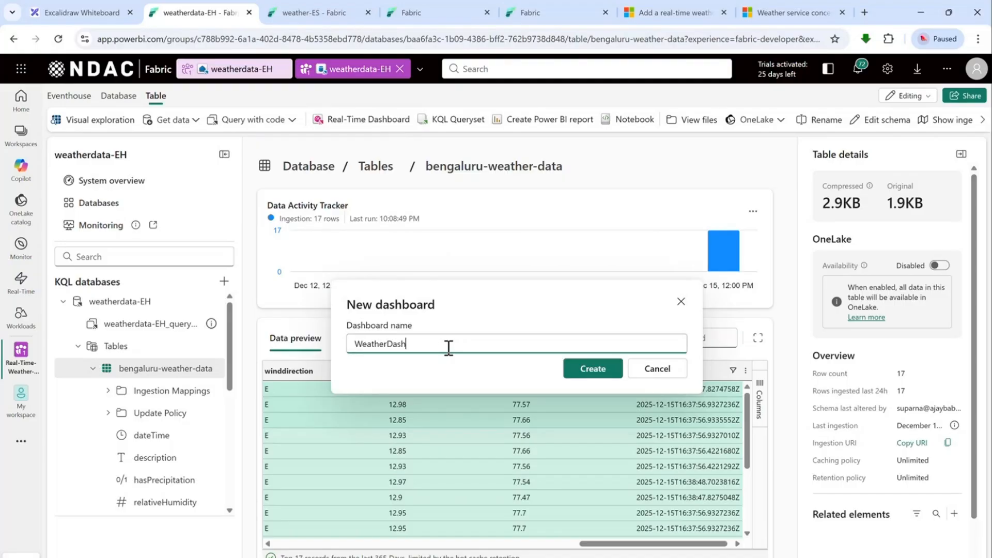
text(board)
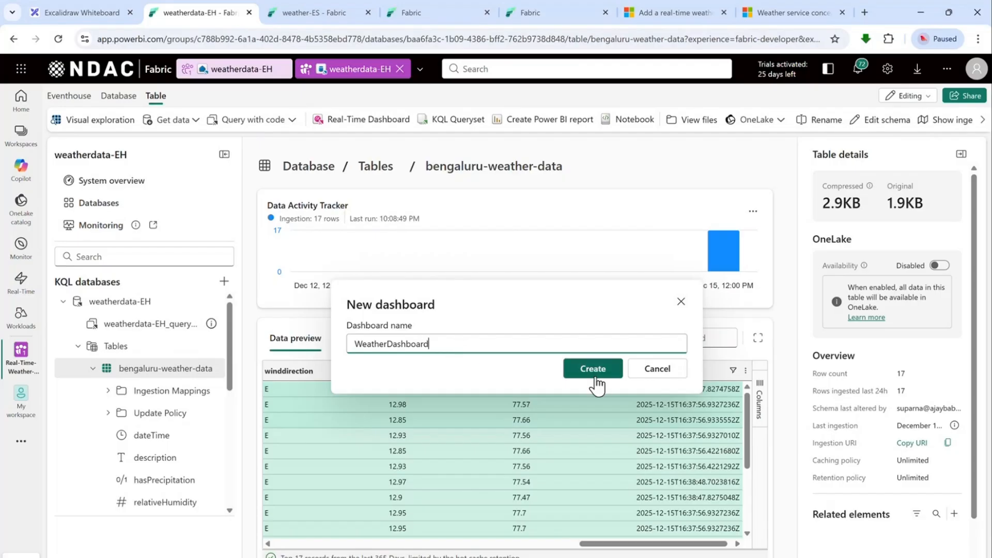
click(594, 370)
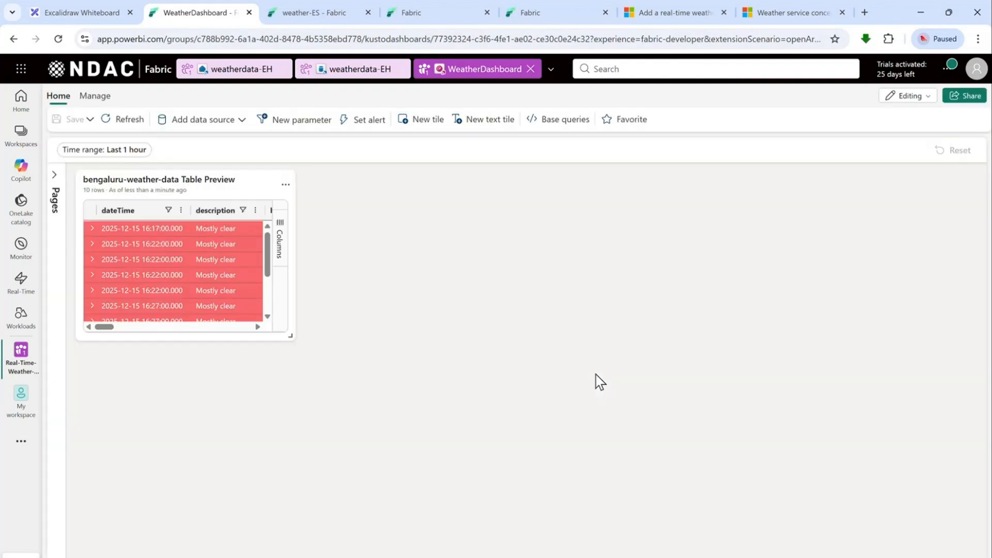
drag(282, 333, 548, 406)
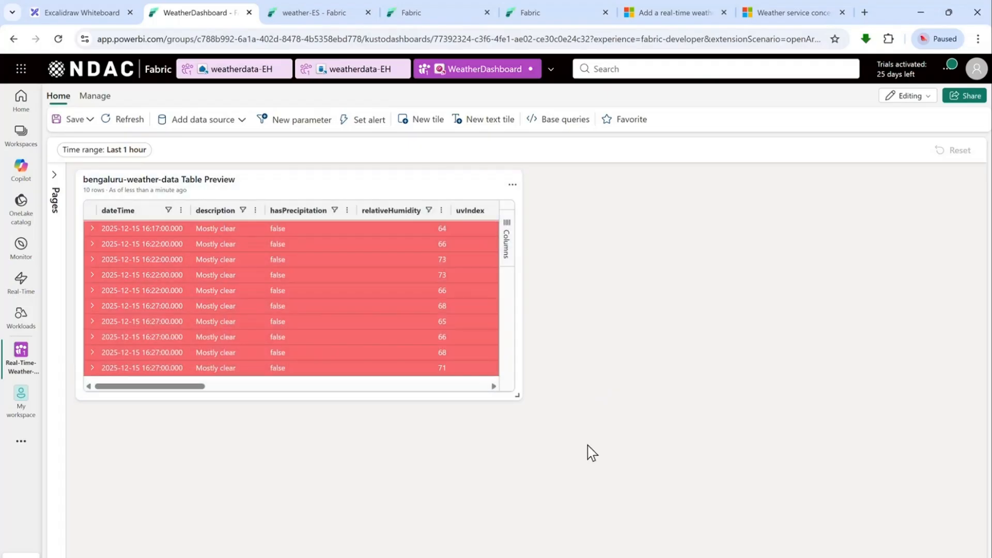
- Refresh the data preview of the weather-ES eventstream and refresh WeatherDashboard
click(317, 12)
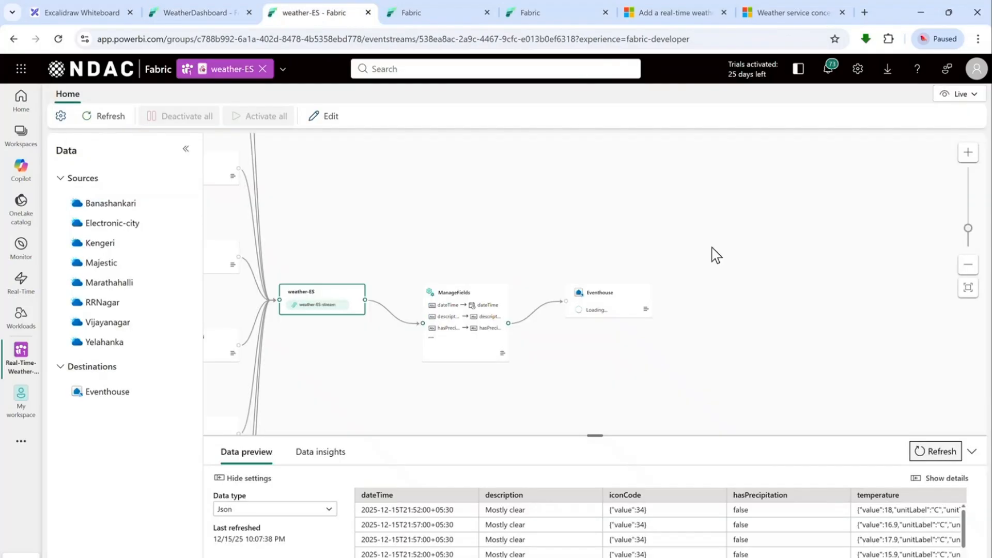
click(936, 451)
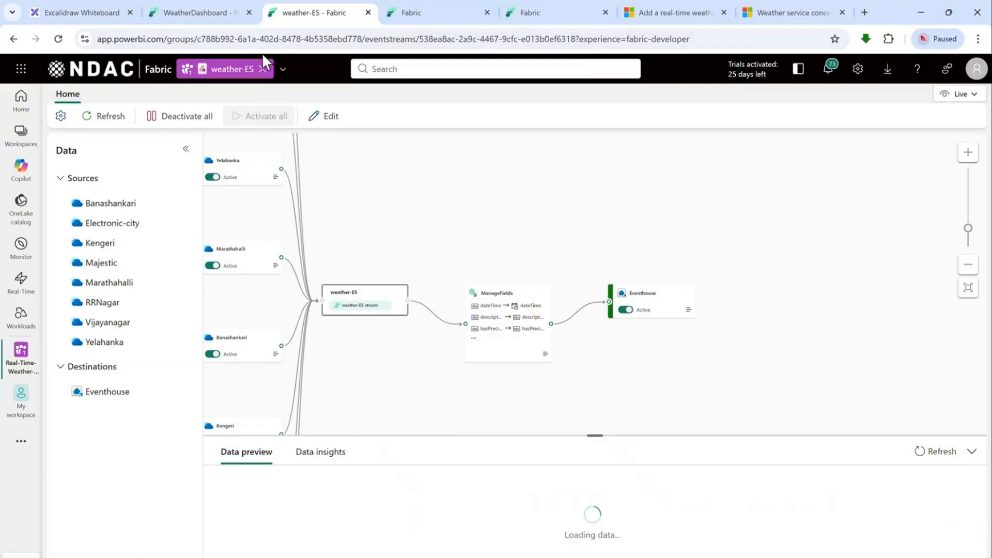
click(211, 13)
click(116, 130)
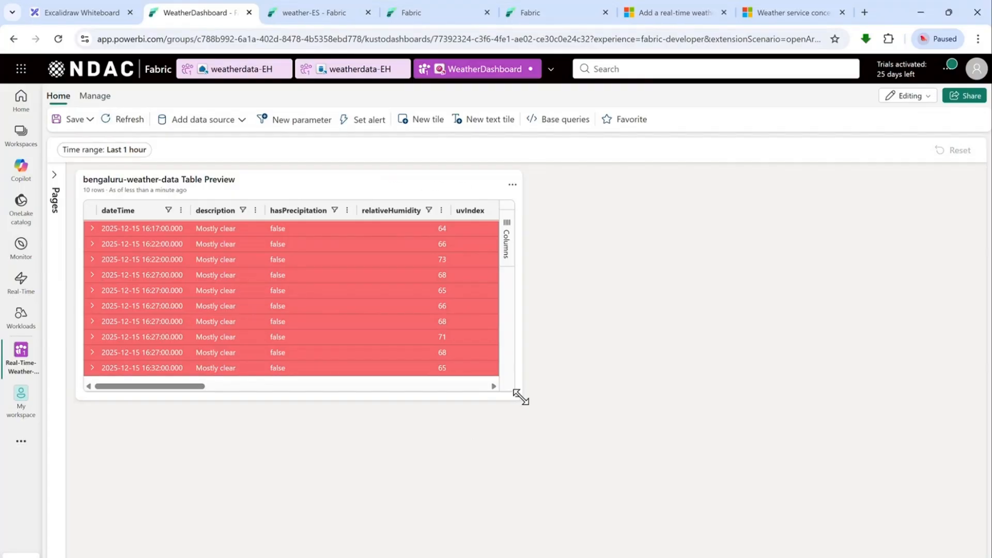
- Enlarge the bengaluru-weather-data preview tile further and check the dashboard's editing and viewing mode options
drag(518, 392, 629, 483)
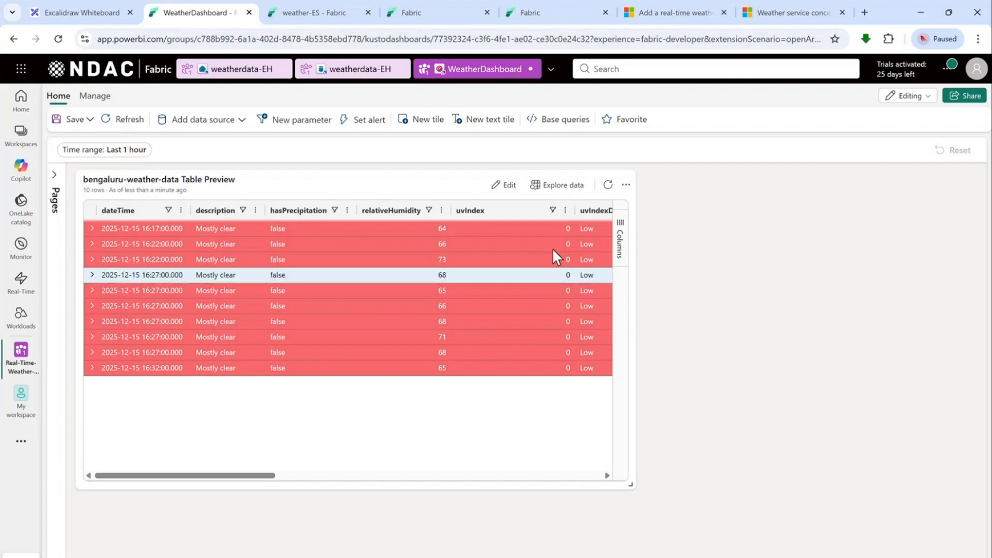
click(910, 97)
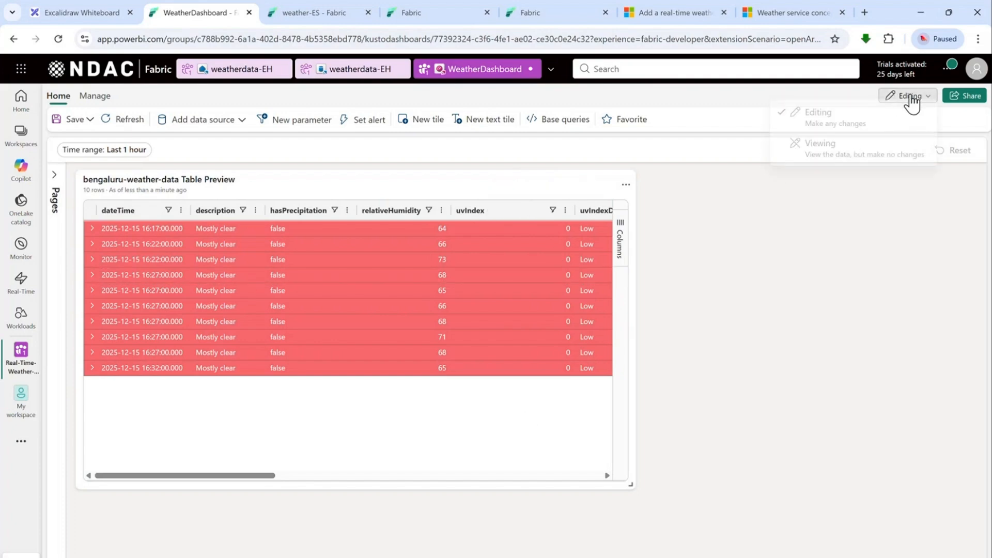
click(841, 343)
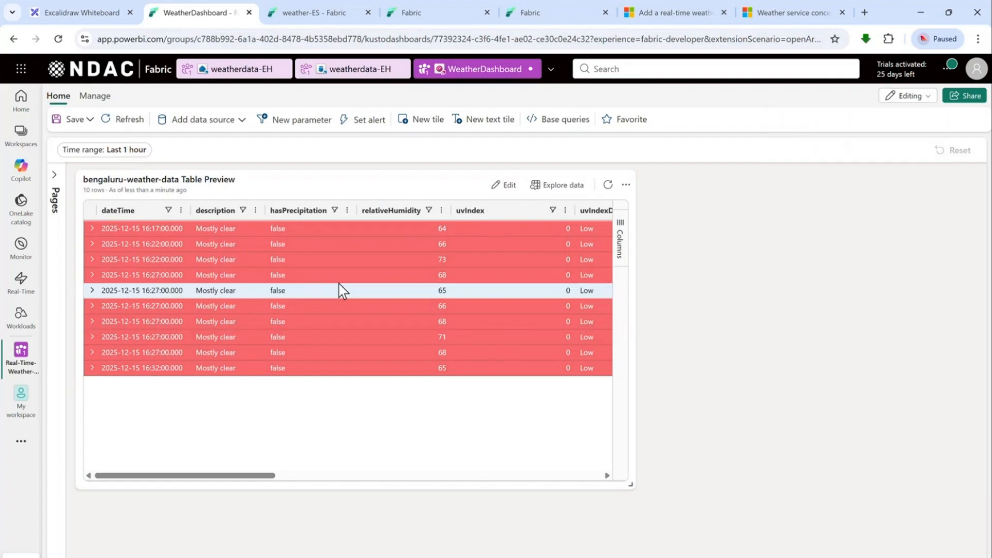
- Edit the preview tile's query to take 100 rows of bengaluru-weather-data, run it and review the result rows
click(506, 186)
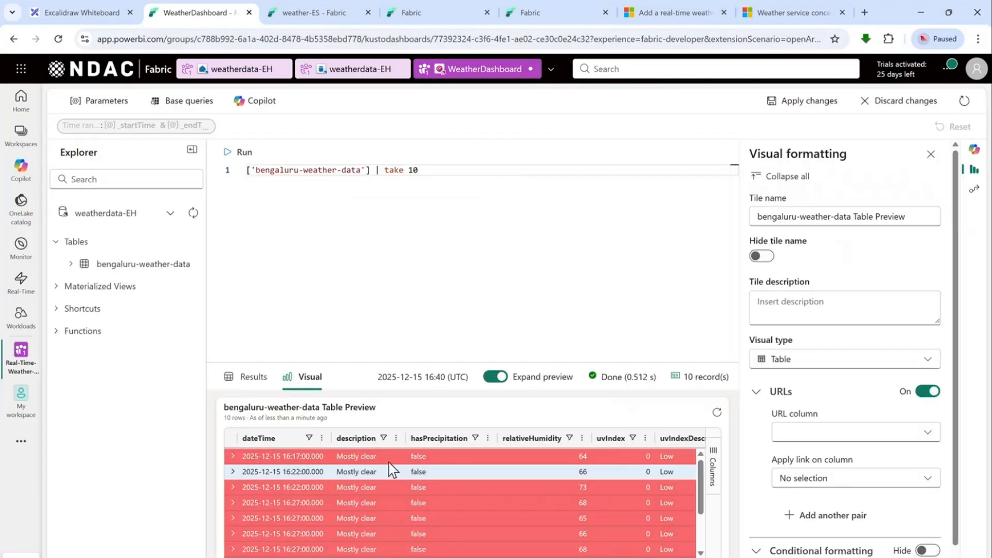
double_click(427, 174)
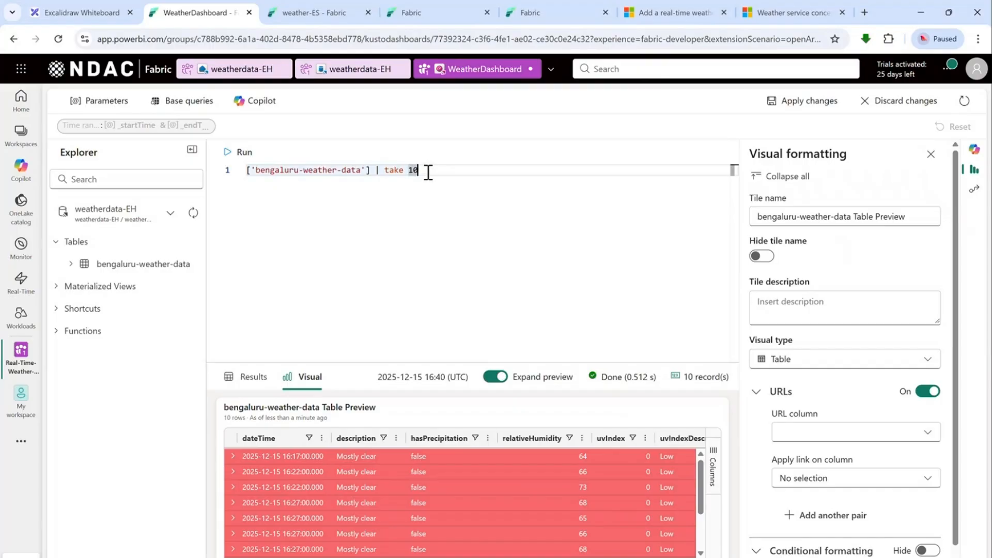
click(241, 152)
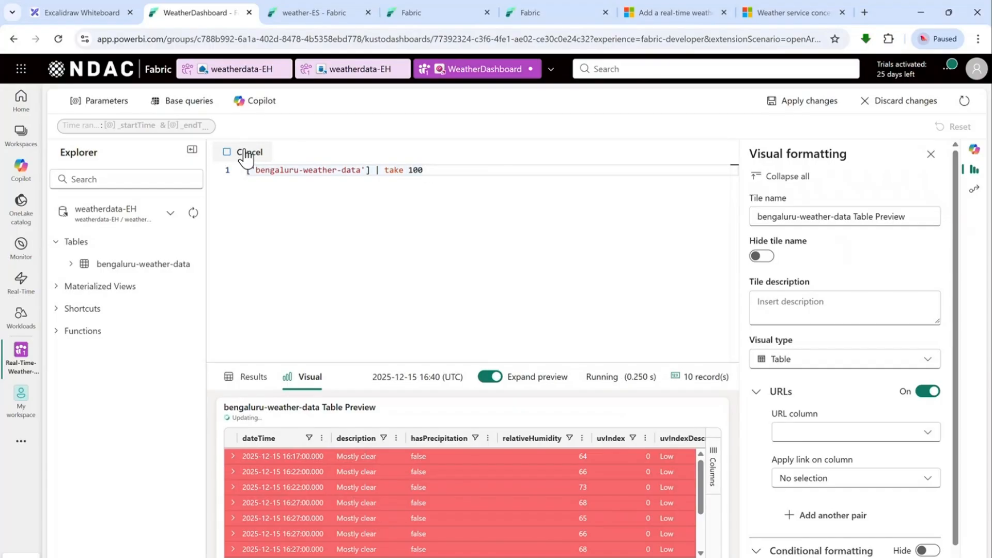
click(251, 377)
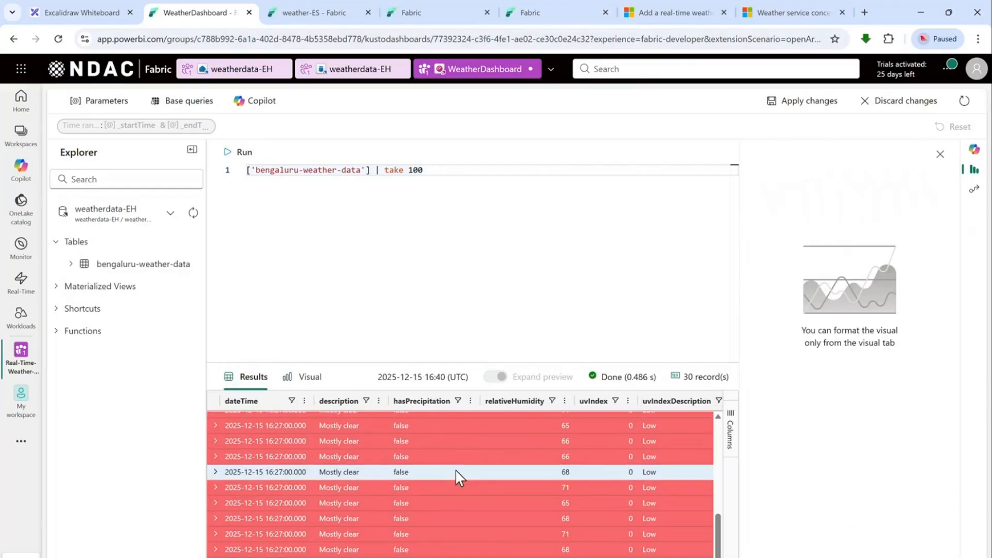
click(308, 381)
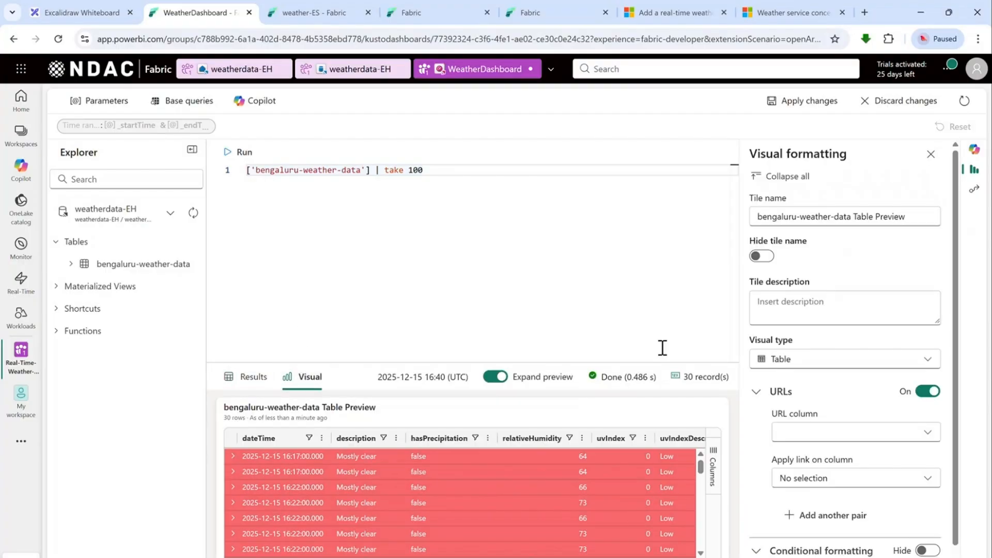
- Change the tile's visual type to Map
click(808, 363)
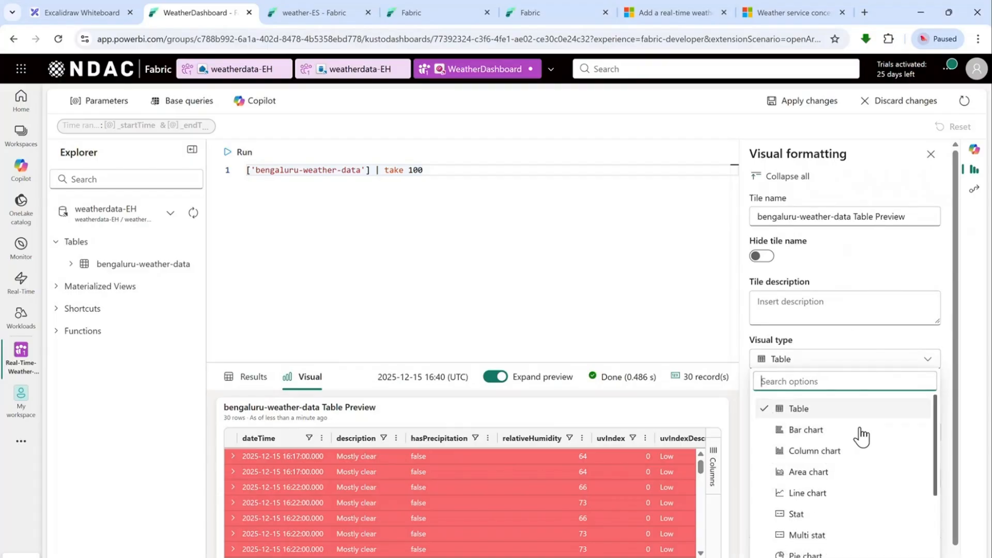
scroll(873, 476, down, 1)
scroll(874, 475, down, 1)
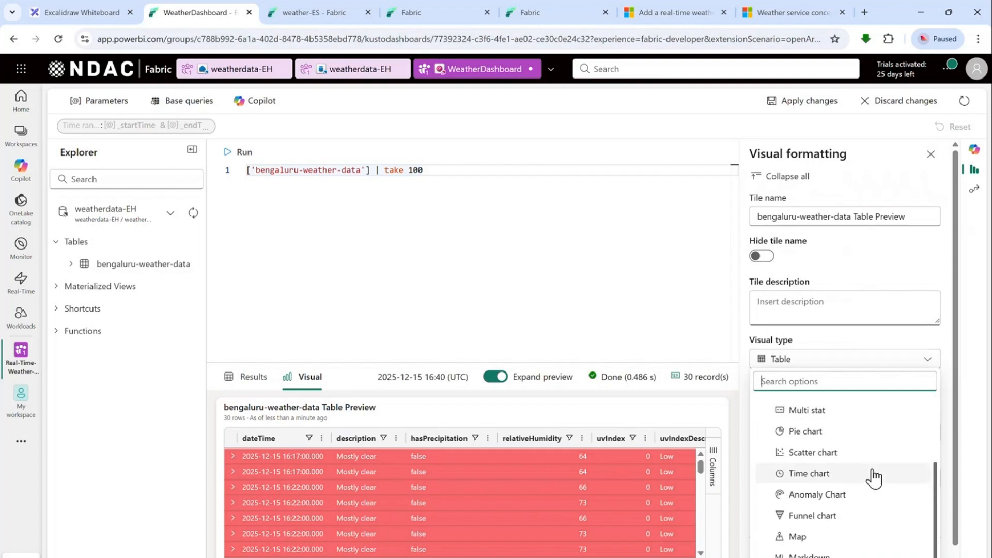
scroll(873, 476, down, 1)
click(824, 508)
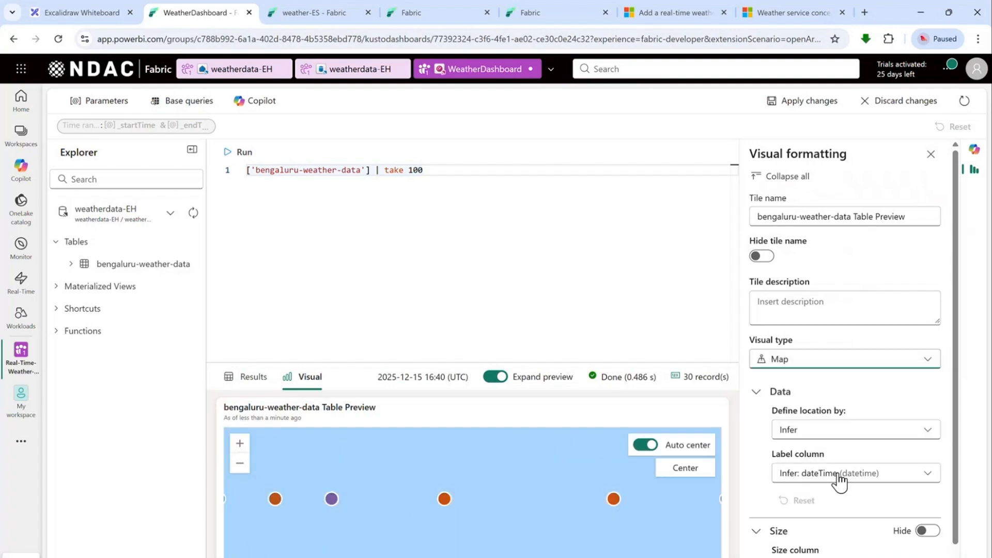
- Define the map's location by latitude and longitude and use the latitude field as its latitude column
scroll(885, 401, down, 1)
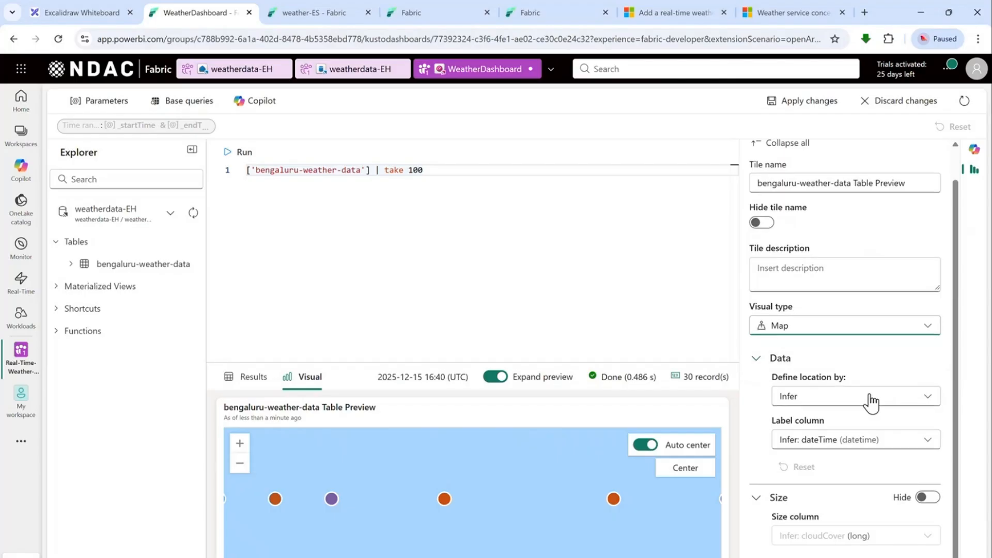
click(862, 404)
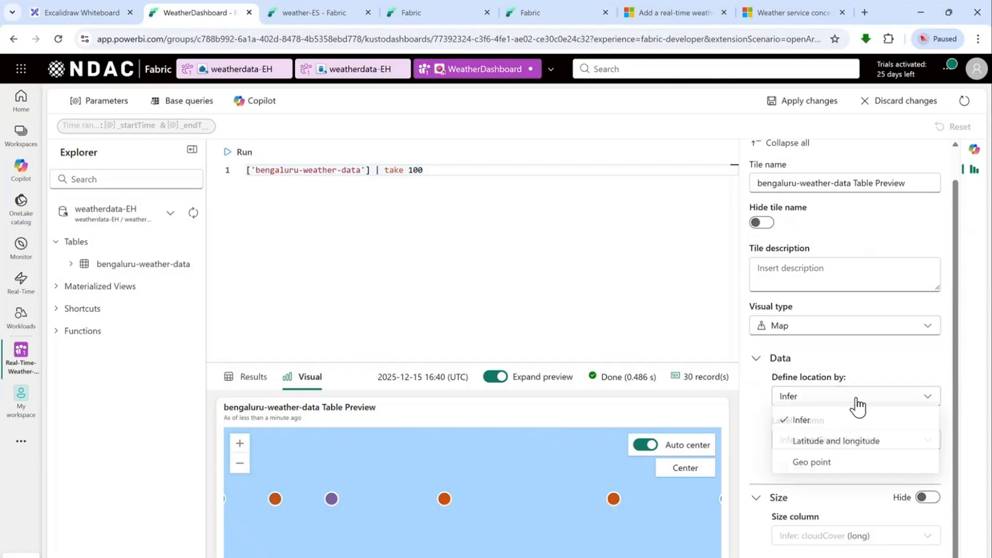
click(854, 443)
scroll(904, 413, down, 3)
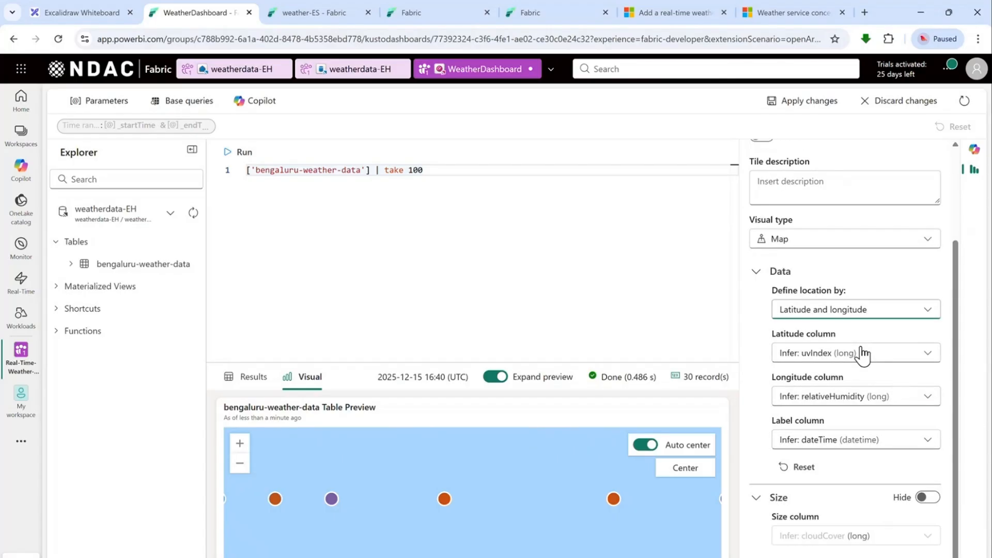
click(862, 354)
scroll(863, 436, down, 3)
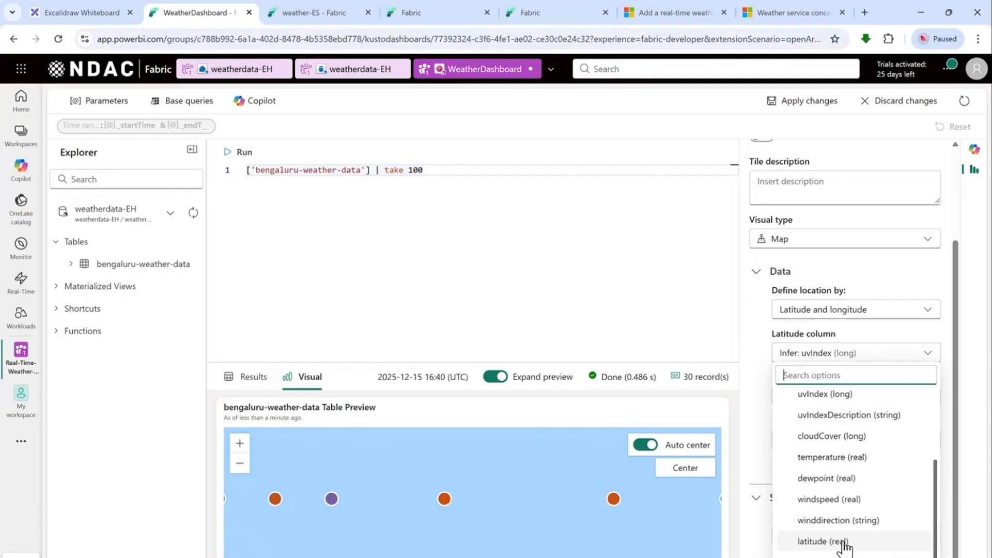
click(855, 539)
- Set both the map's label column and longitude column to longitude, and inspect the plotted points around Bengaluru
click(868, 446)
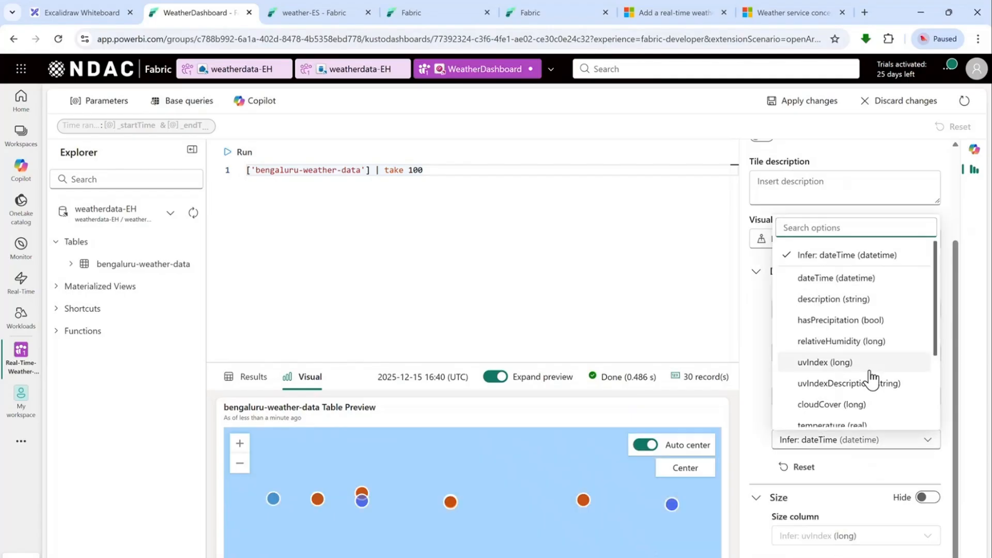
scroll(871, 380, down, 3)
click(852, 416)
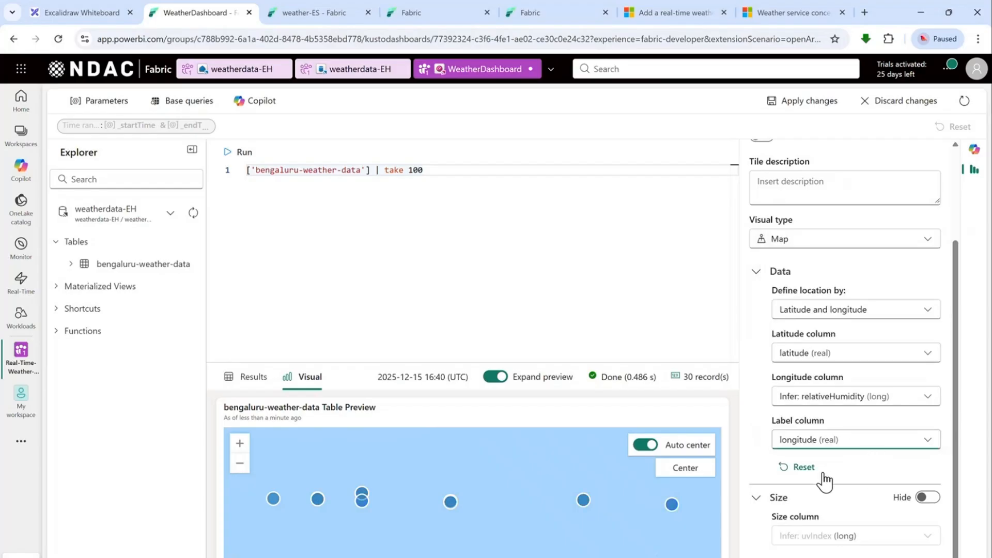
click(879, 407)
scroll(864, 365, down, 2)
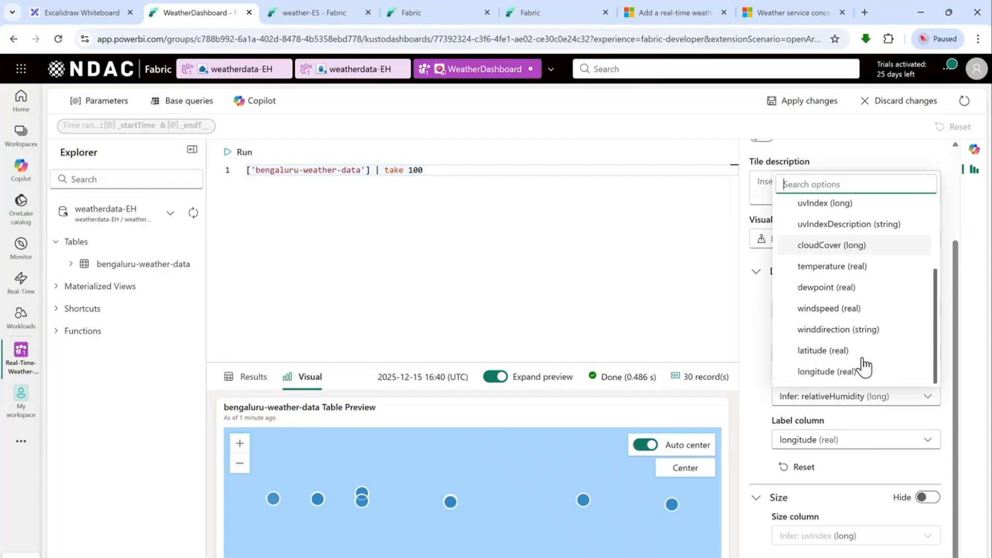
click(855, 373)
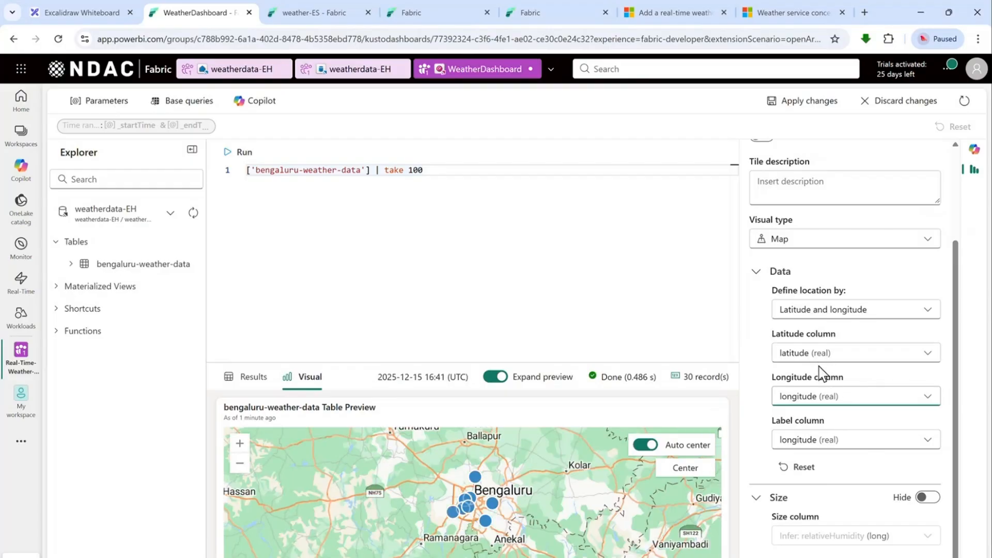
scroll(463, 473, up, 5)
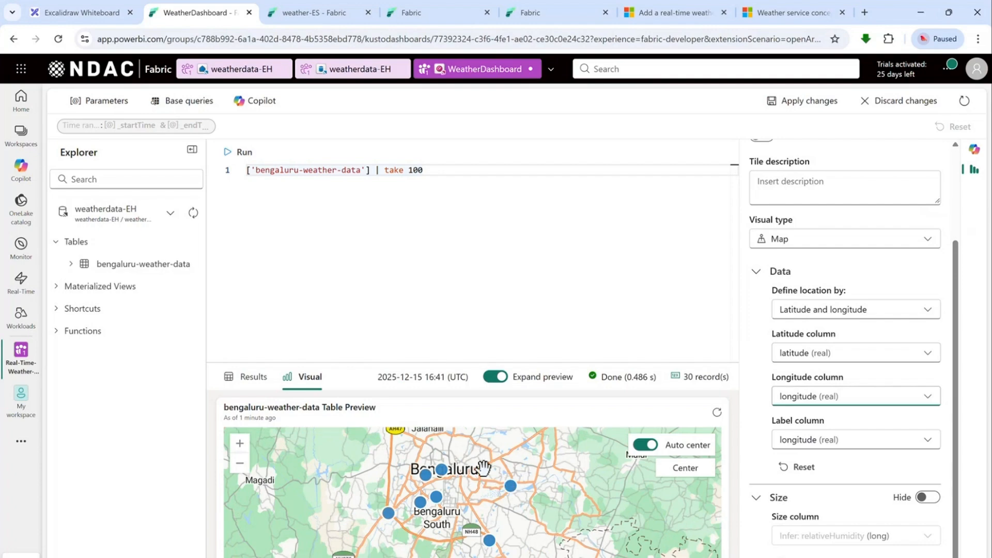
drag(497, 466, 494, 480)
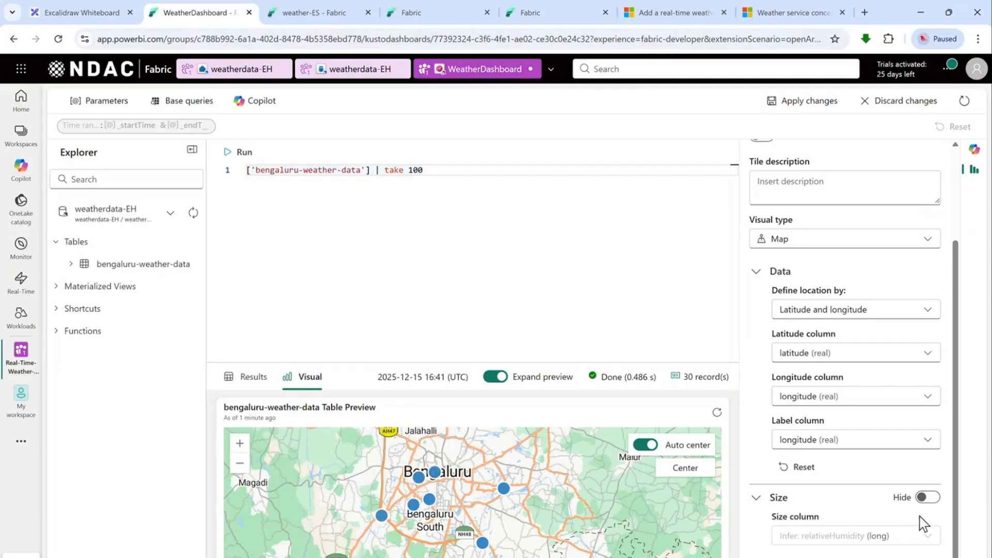
- Turn on bubble sizing for the map with temperature as the size column and inspect the bubbles up close
click(929, 498)
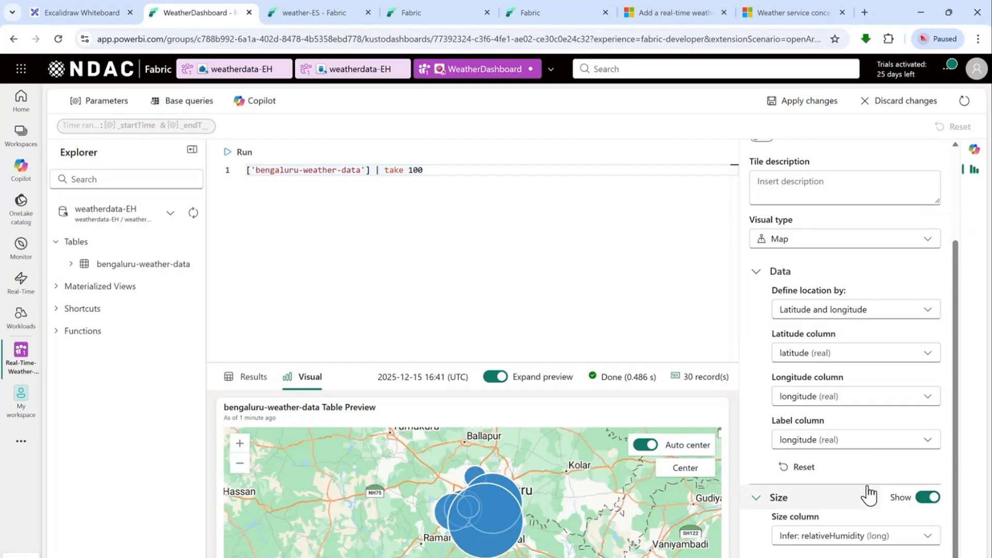
click(867, 543)
scroll(859, 436, down, 3)
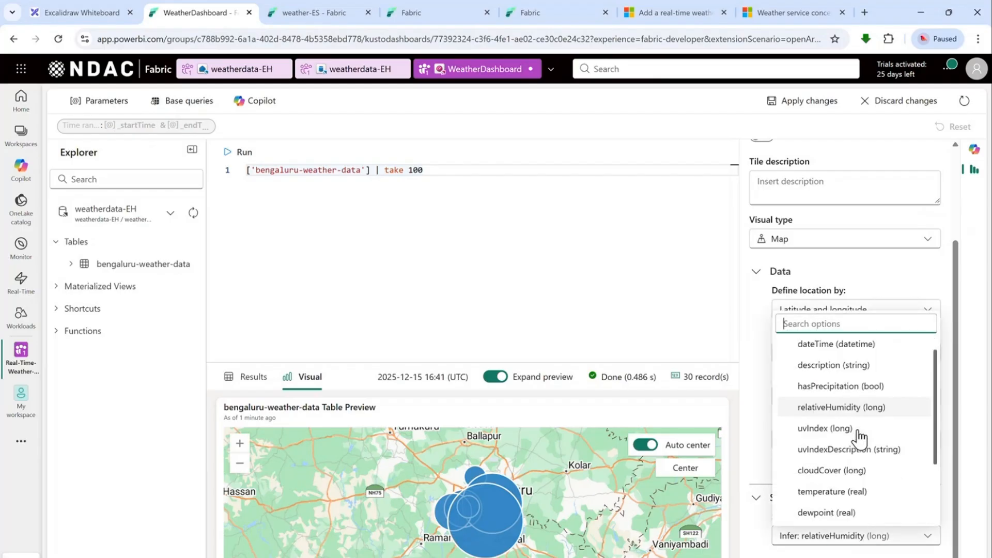
scroll(877, 475, up, 1)
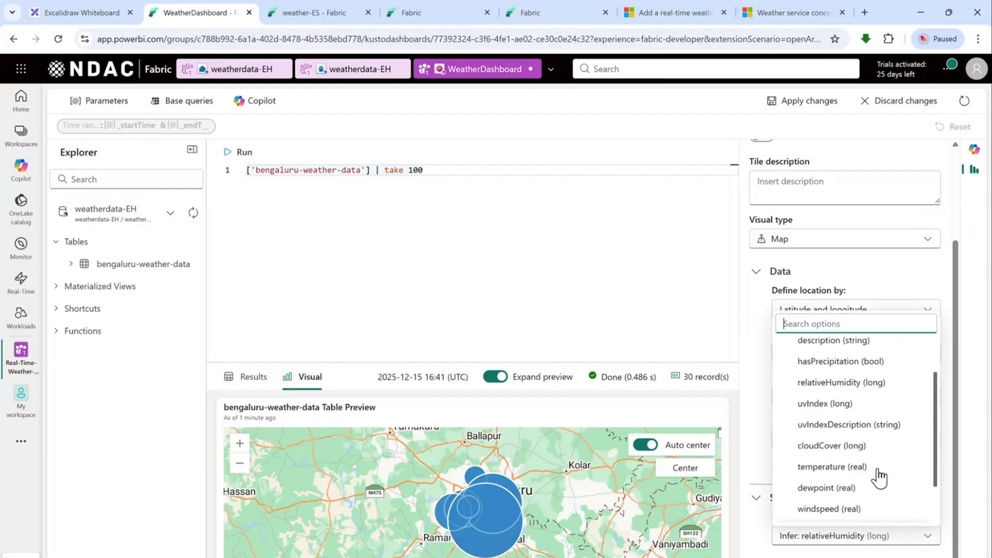
click(857, 469)
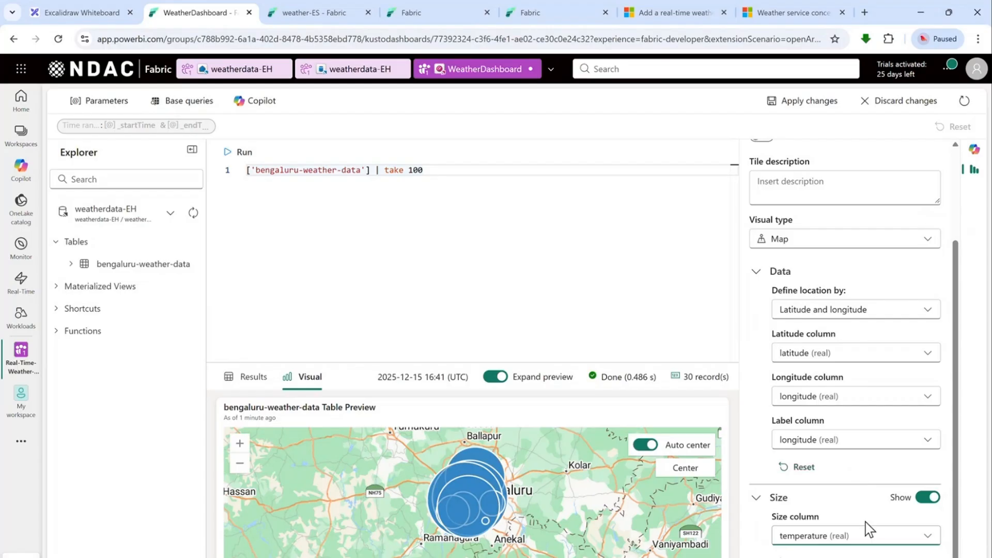
scroll(453, 513, up, 5)
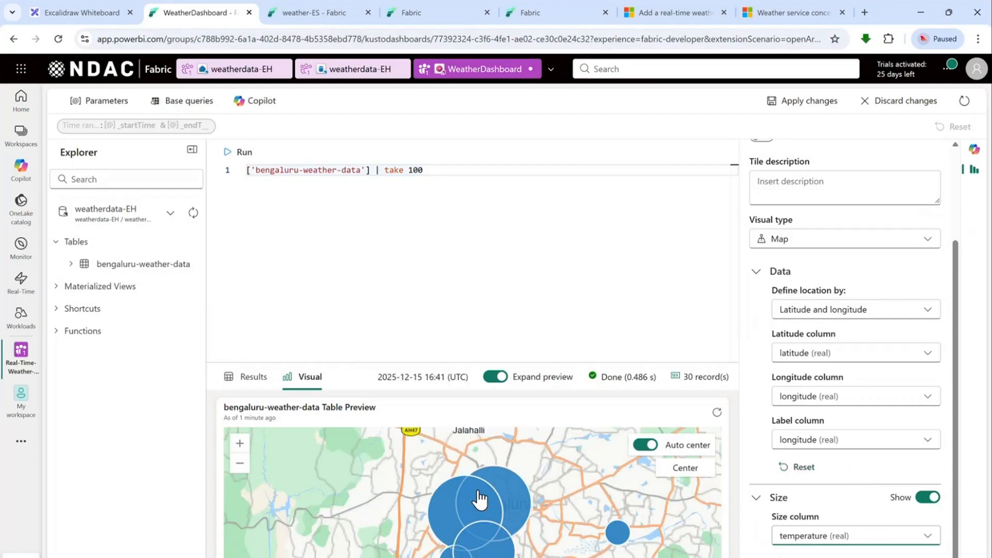
- Look up the radar image color codes and their weather conditions in the Azure Maps weather service concepts article
drag(610, 501, 595, 449)
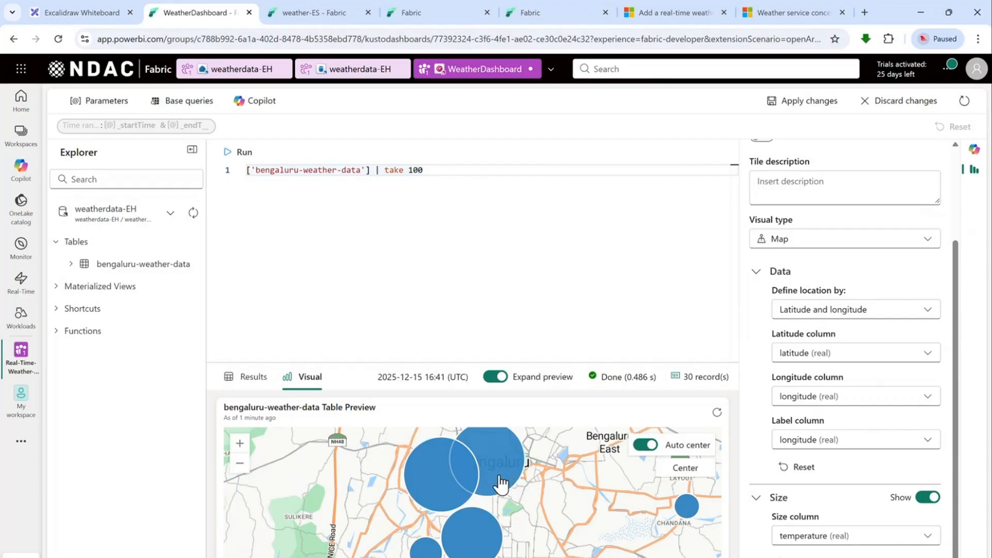
click(792, 7)
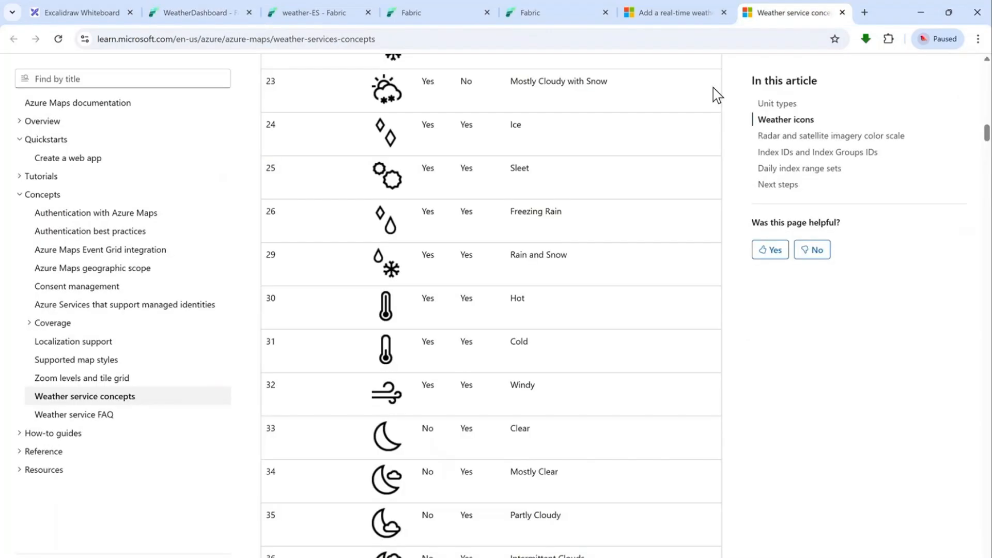
scroll(542, 245, down, 3)
scroll(542, 244, down, 15)
scroll(596, 254, up, 5)
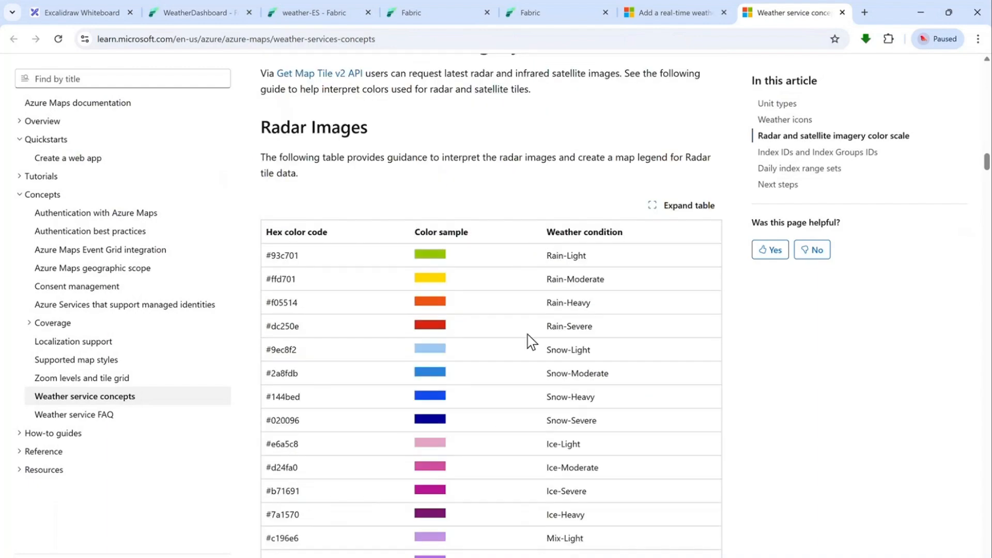
scroll(526, 383, down, 2)
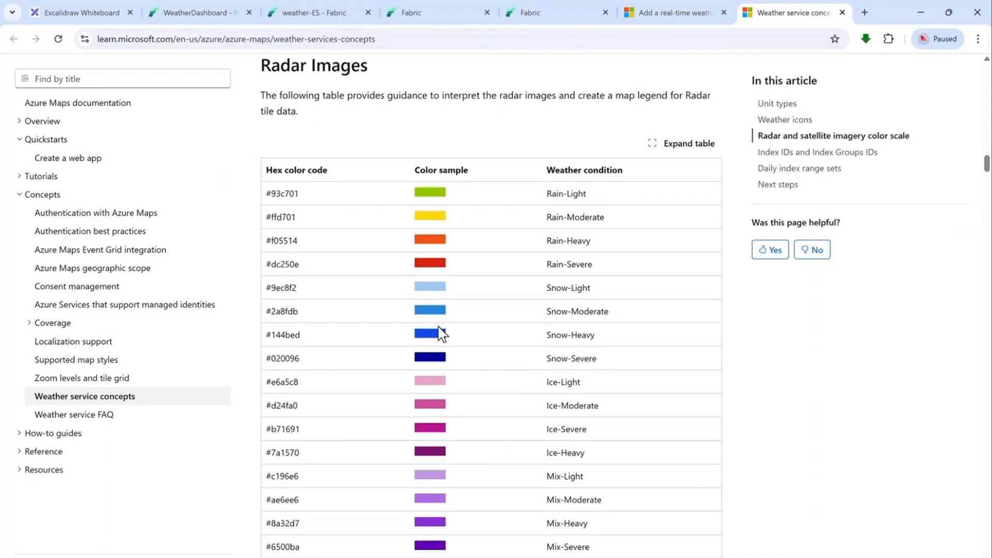
drag(549, 310, 614, 315)
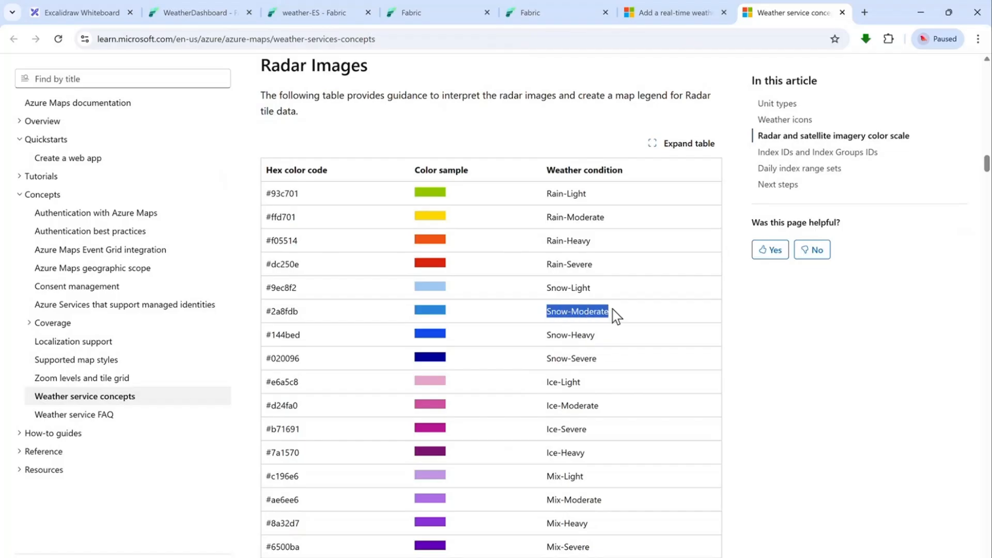
- Move the WeatherDashboard browser tab behind the other Fabric tabs and close the spare Fabric tab next to it
click(303, 15)
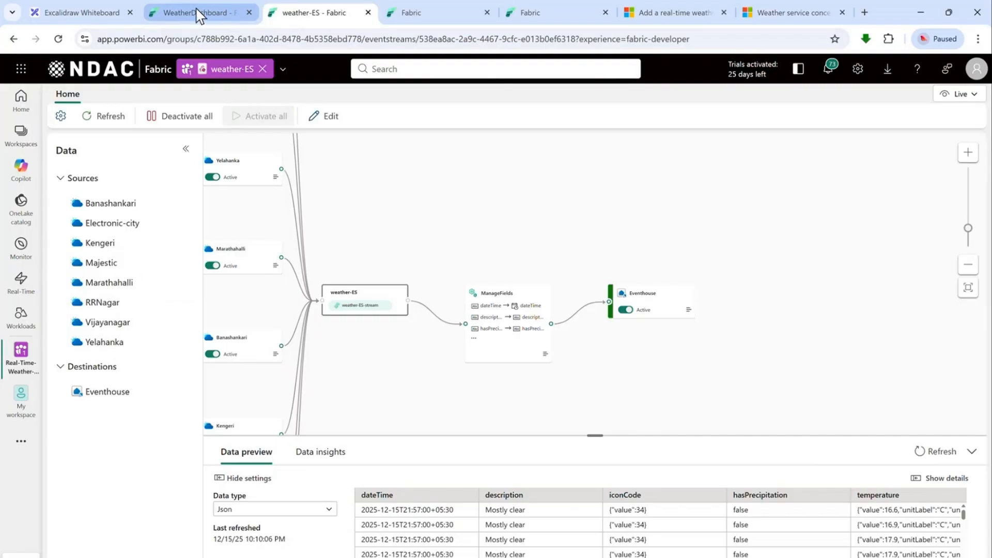
drag(198, 16, 497, 13)
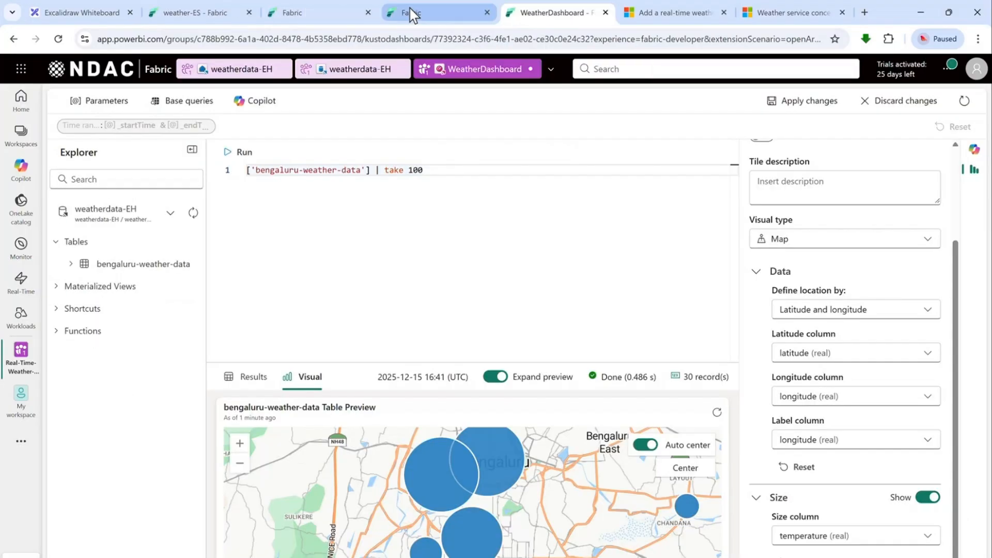
click(413, 14)
click(487, 13)
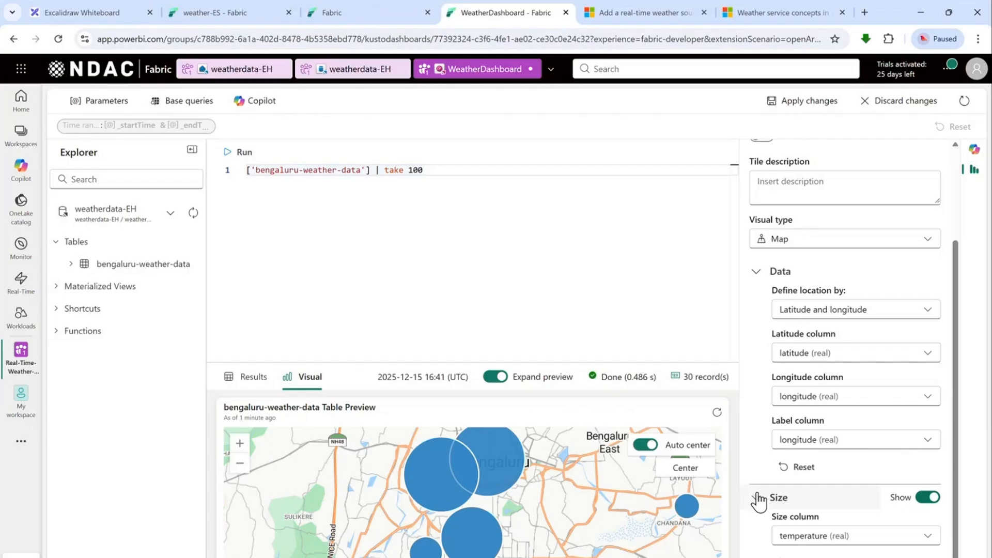
- Apply the map tile's changes to the dashboard and reduce the tile's width and height
scroll(879, 434, up, 3)
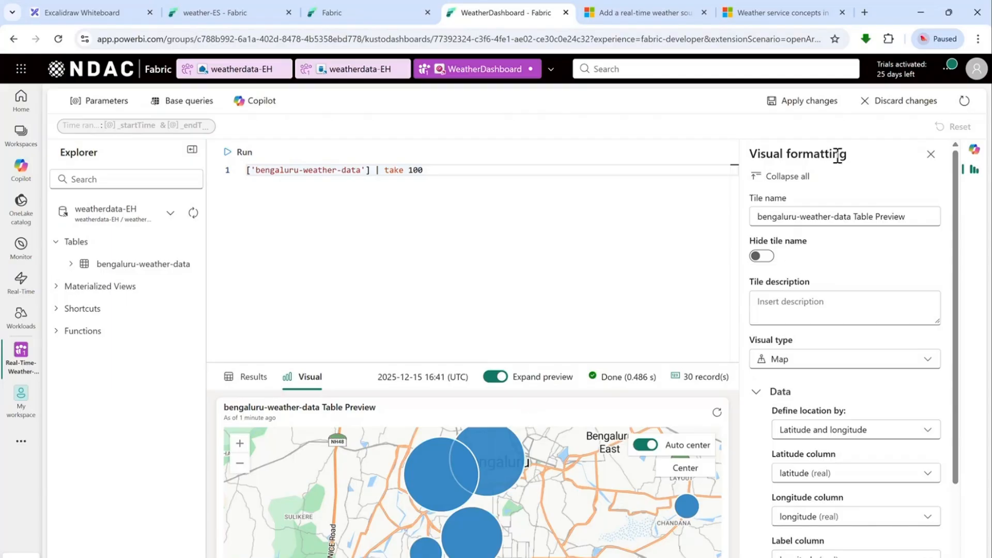
click(809, 101)
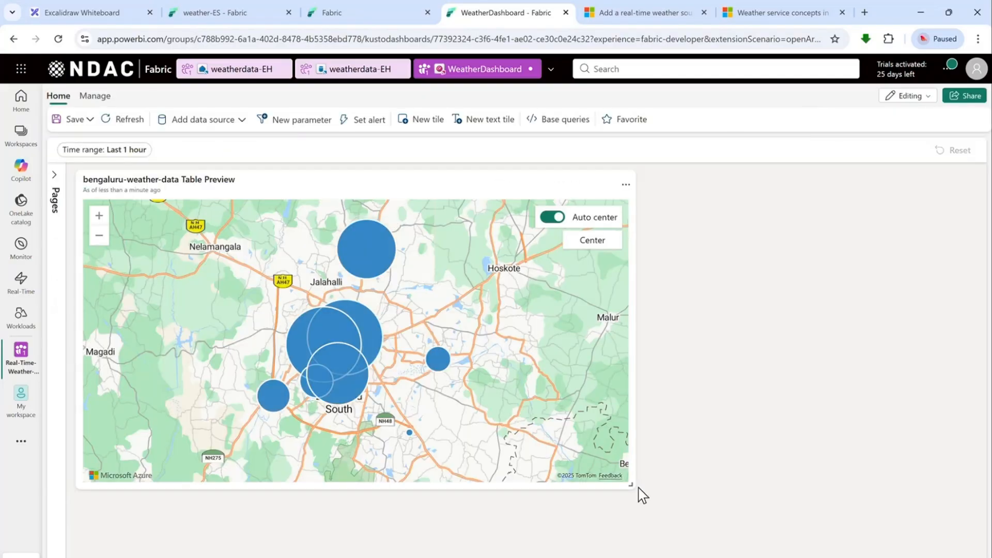
drag(631, 484, 514, 397)
scroll(274, 295, up, 5)
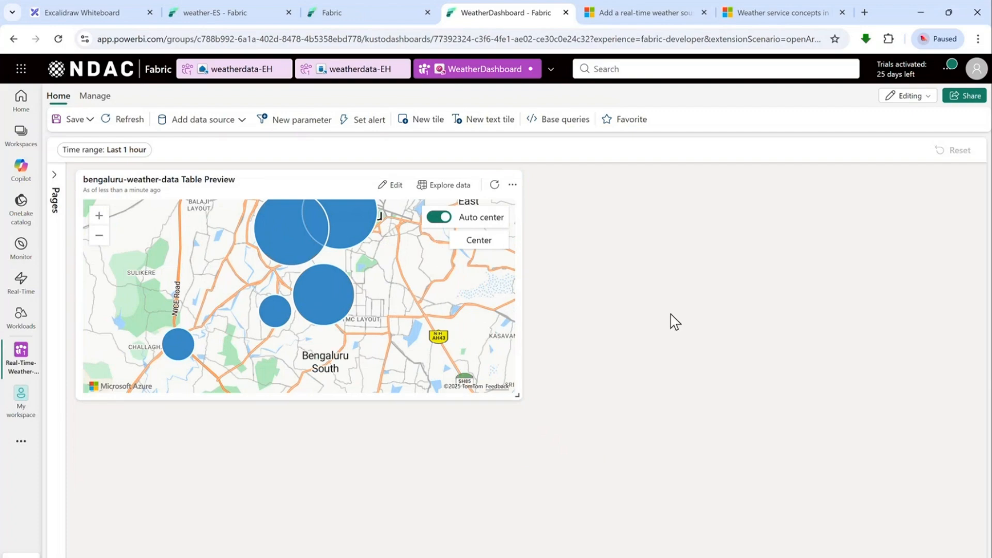
drag(384, 271, 395, 290)
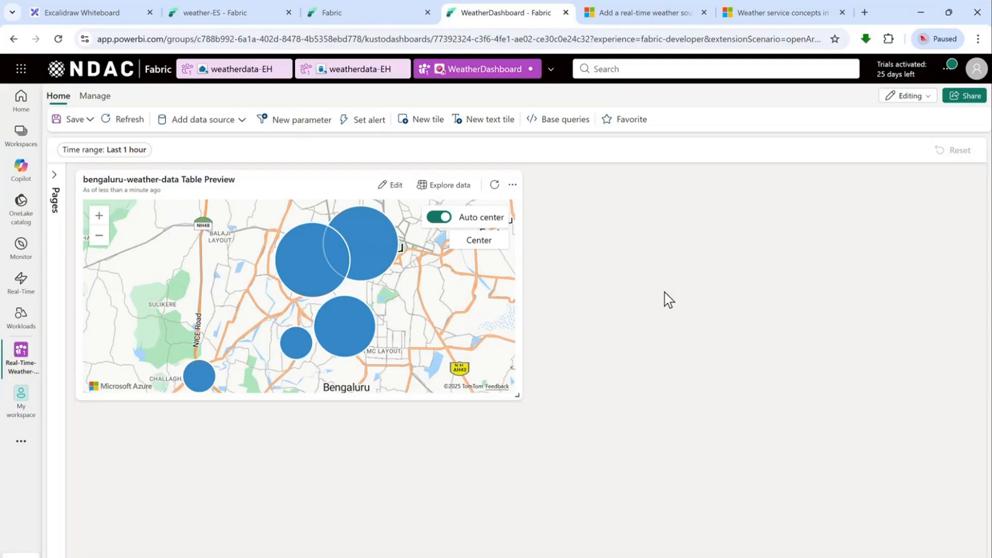
- Create a new dashboard tile and replace its sample query with ['bengaluru-weather-data'] | take 100
click(401, 132)
drag(381, 216, 238, 171)
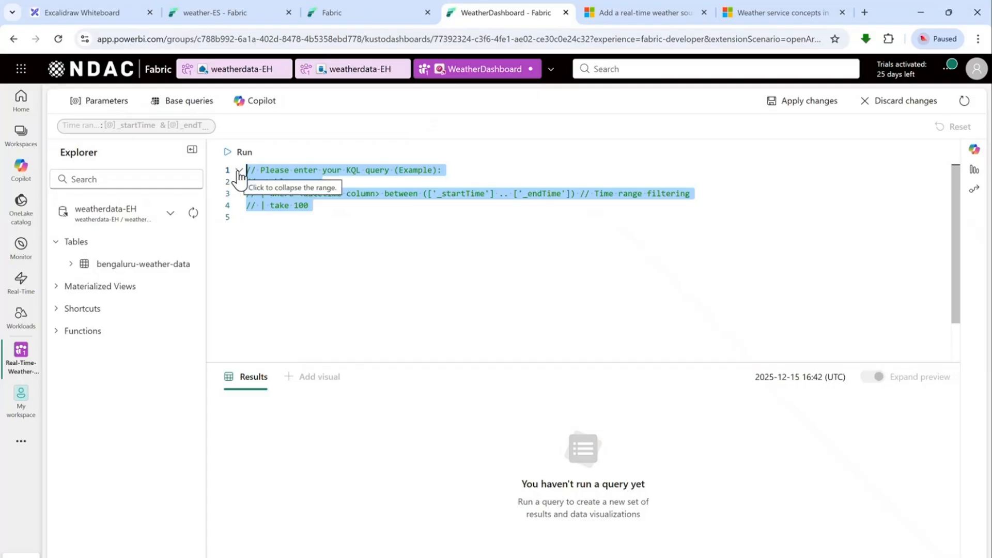
text(ben)
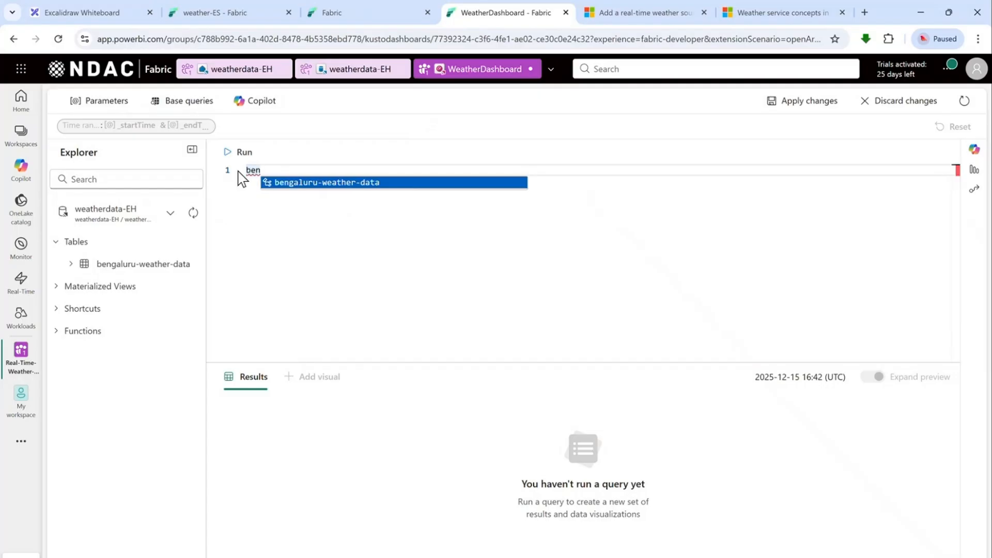
key(Tab)
key(Return)
text(| t)
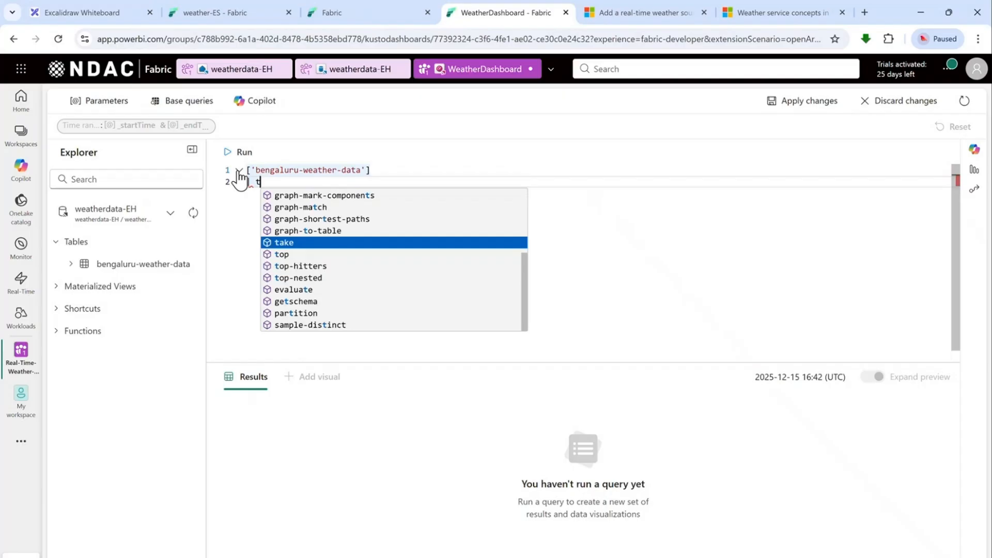
text(ake 100)
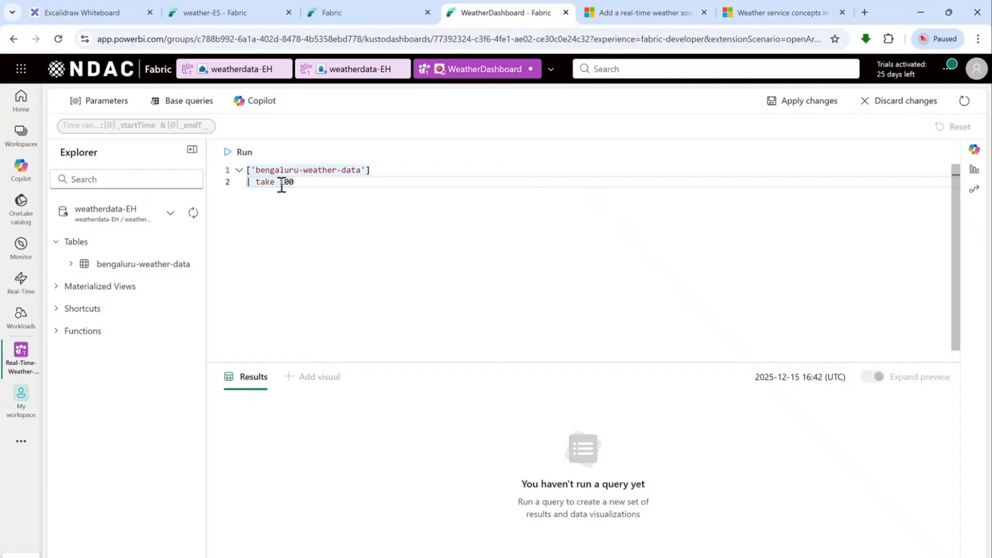
- Run the tile's query and examine the result columns through to latitude and longitude
drag(297, 182, 235, 168)
click(231, 153)
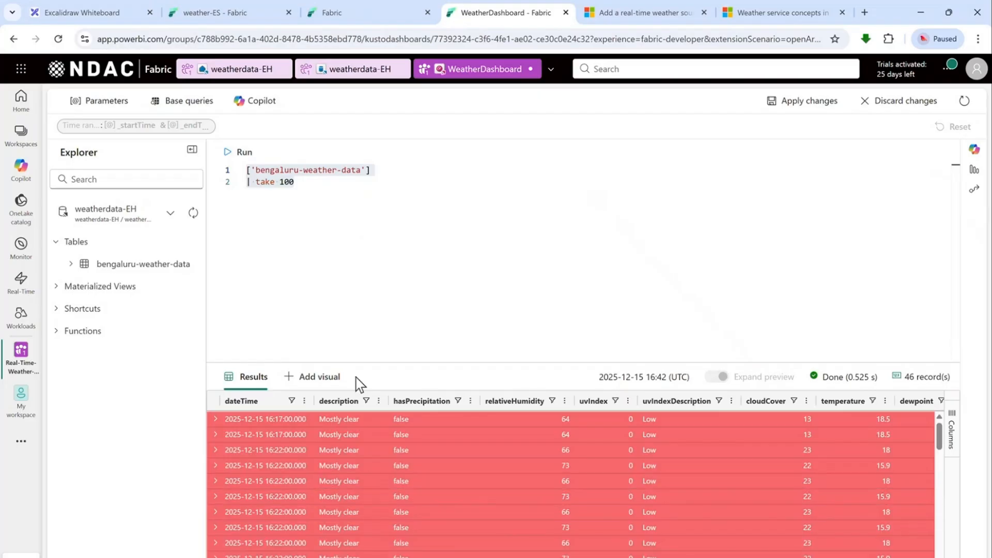
click(341, 203)
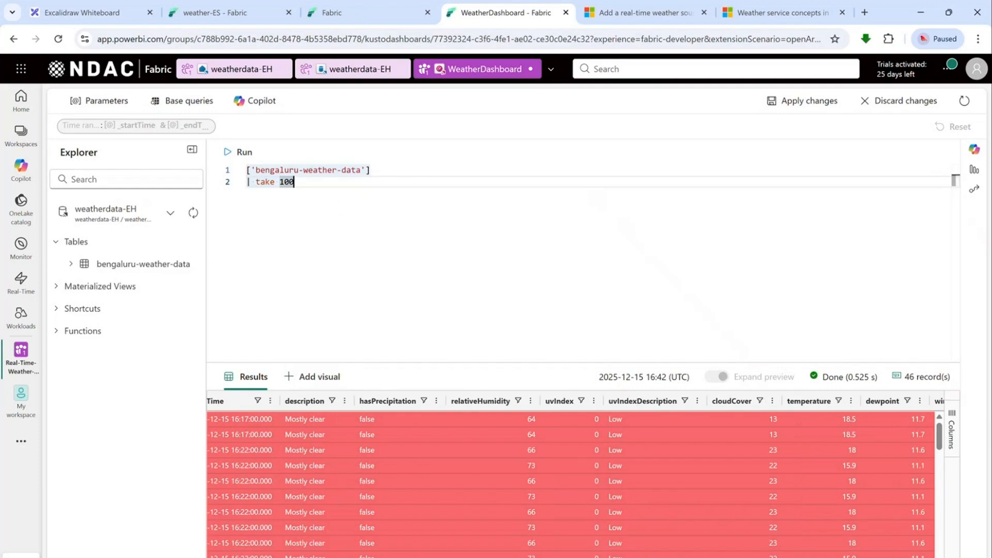
scroll(907, 416, right, 6)
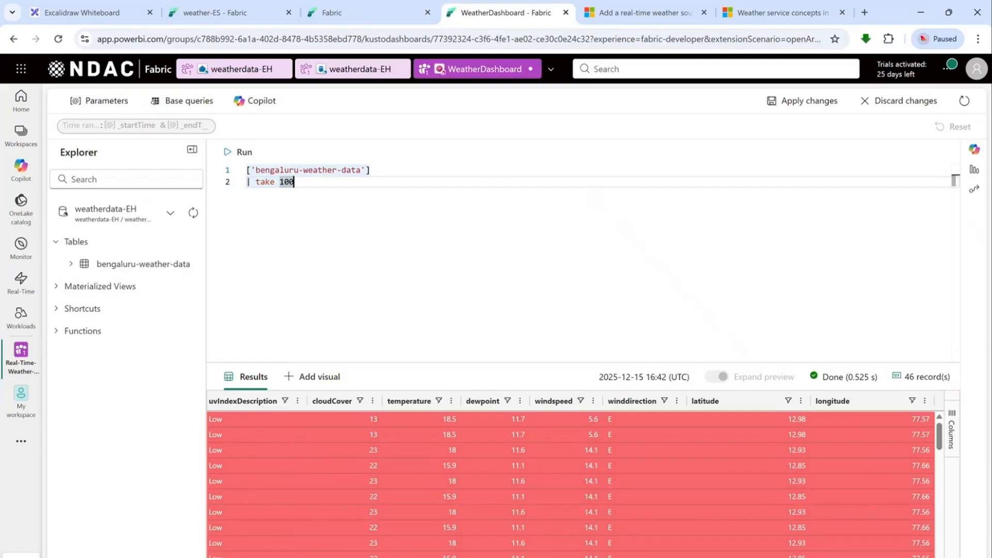
- Copy the LocationLookup datatable and left outer join query from the NDAC notes in Notepad++ and replace the tile's query with it
click(633, 555)
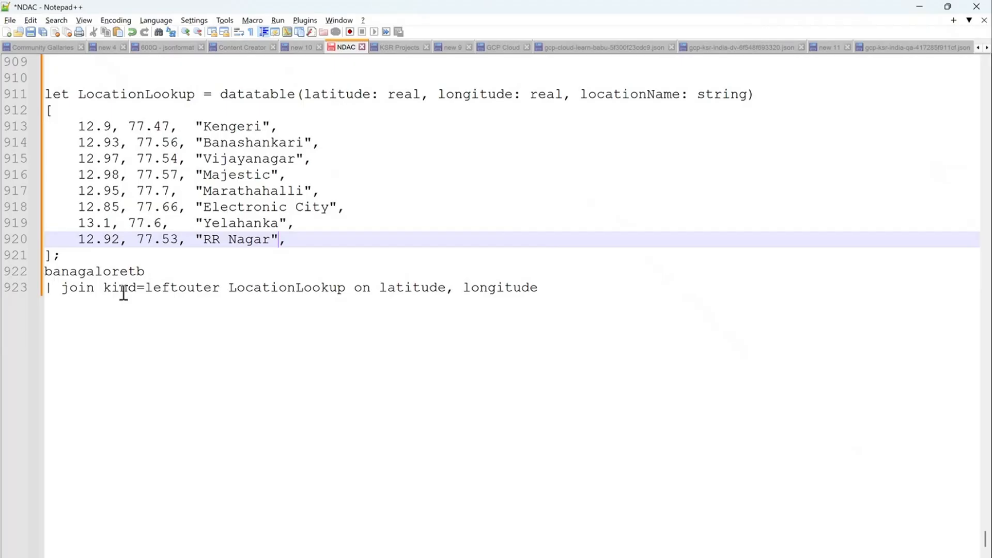
click(572, 298)
drag(539, 291, 42, 96)
key(ctrl+c)
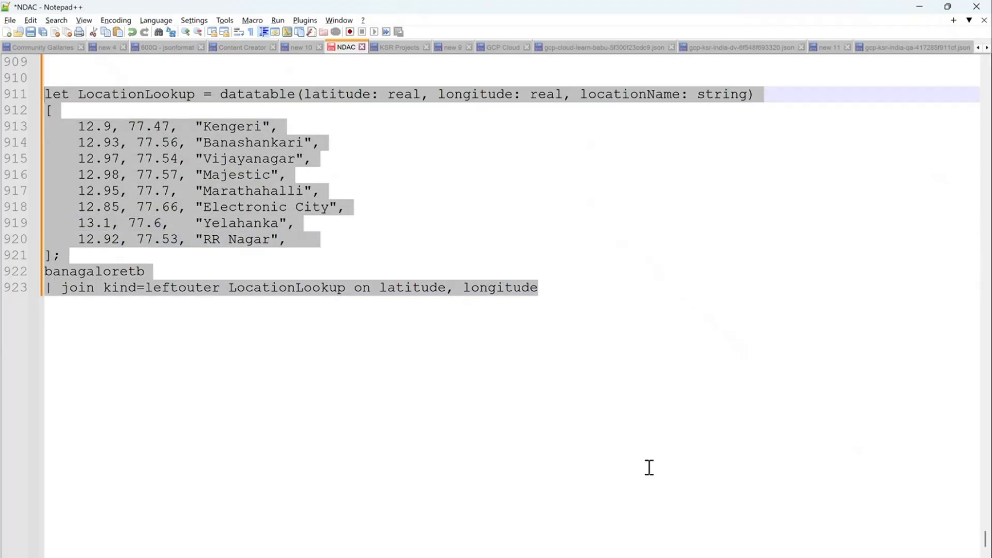
key(alt+Tab)
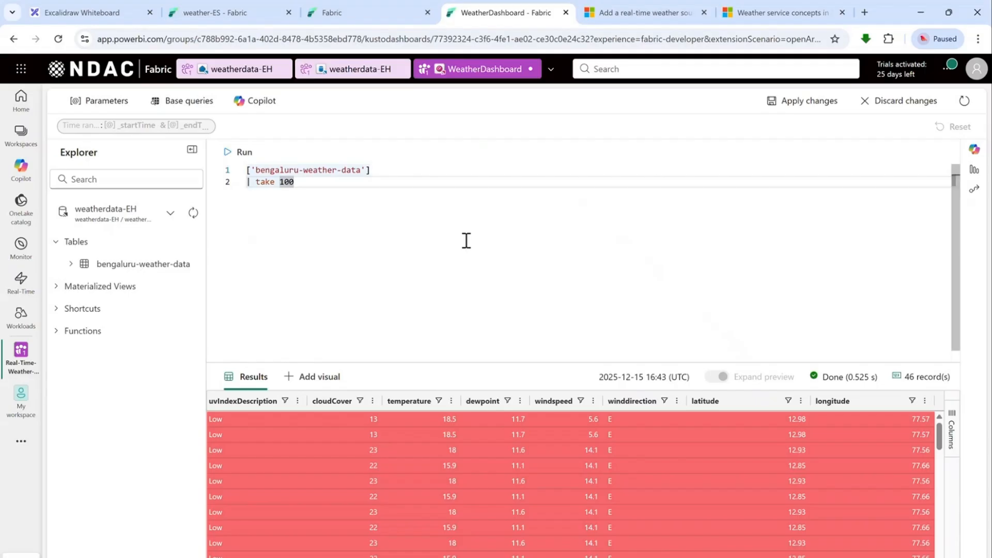
key(ctrl+a)
key(ctrl+v)
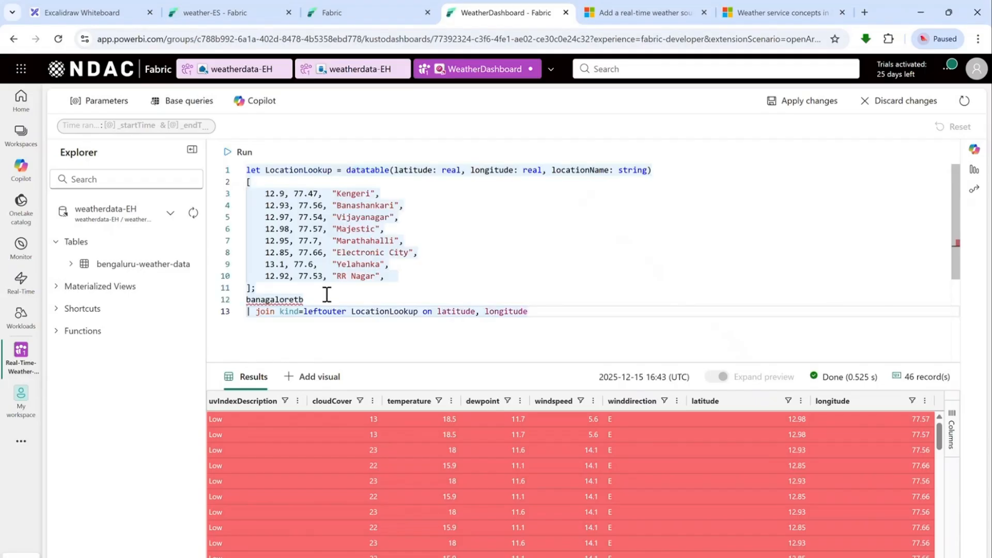
- Replace the table name banagaloretb in the pasted query with ['bengaluru-weather-data']
double_click(320, 299)
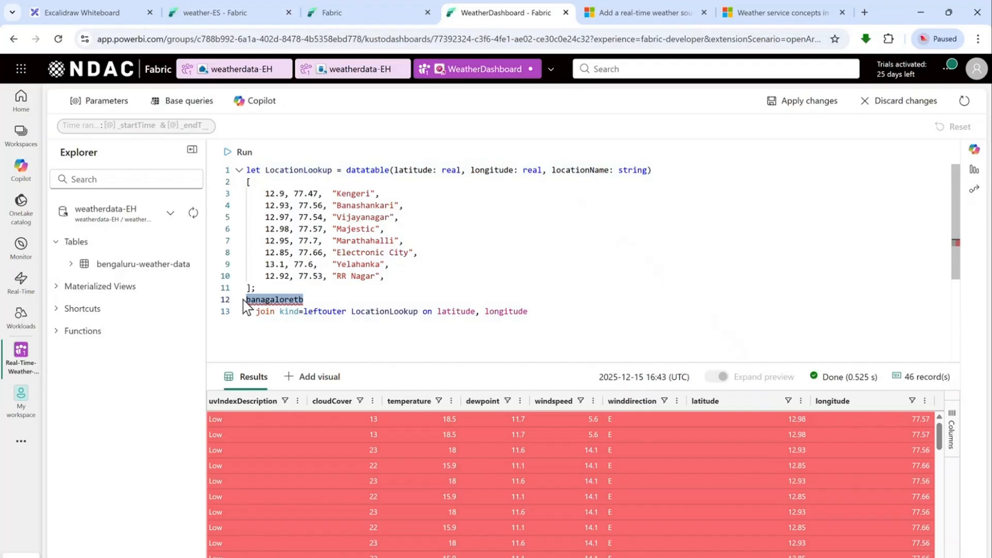
text(beng)
key(Tab)
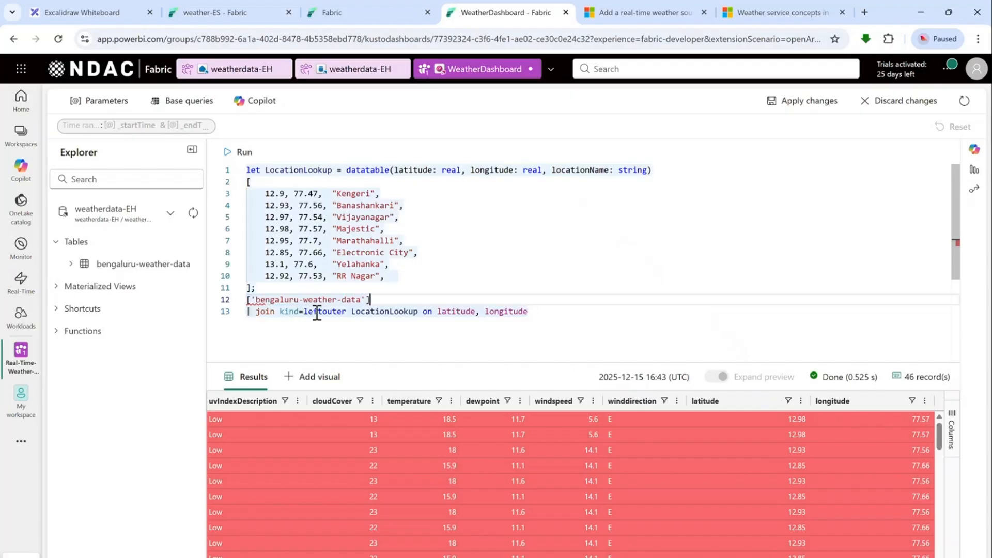
click(527, 279)
click(537, 307)
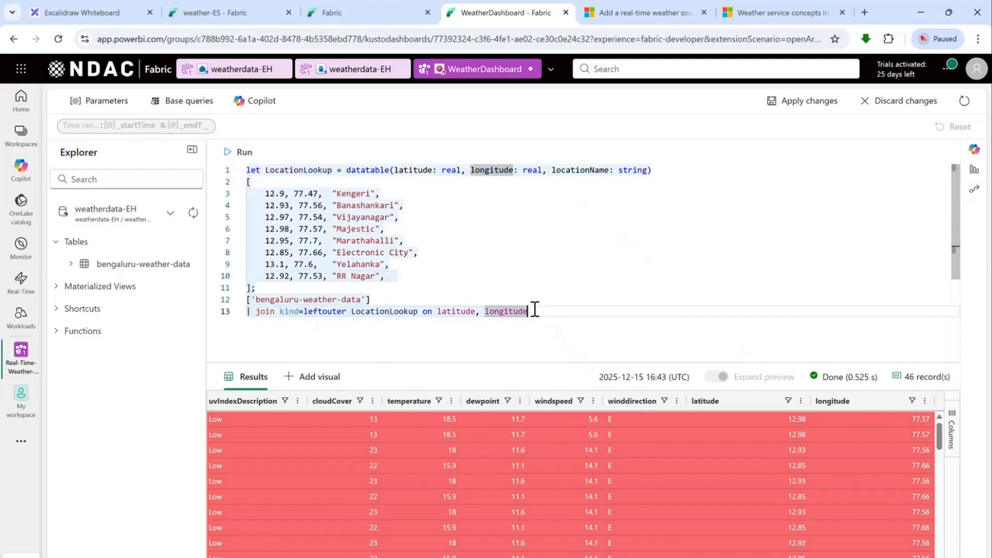
- Run the whole join query and check the locationName column against the coordinates in the results
key(ctrl+a)
click(230, 153)
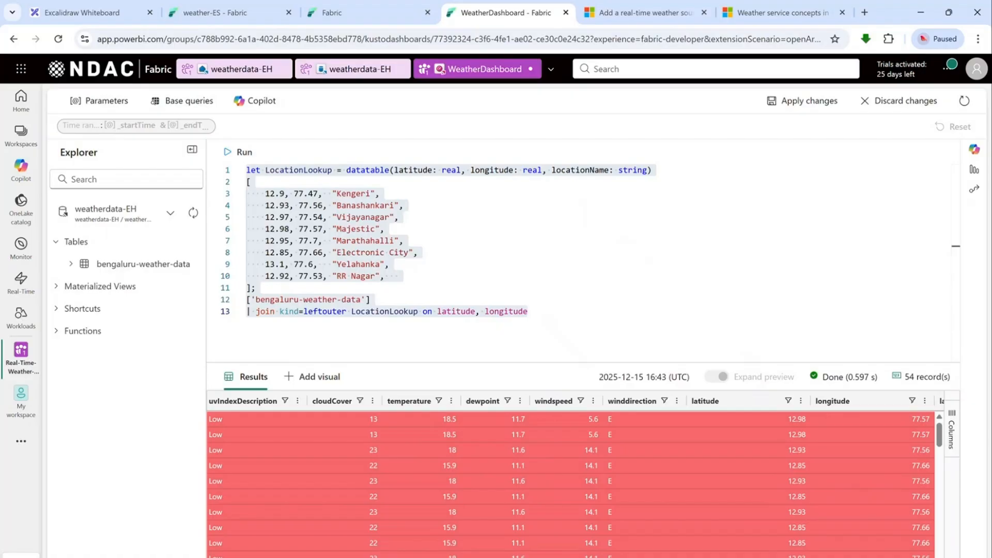
scroll(827, 434, right, 5)
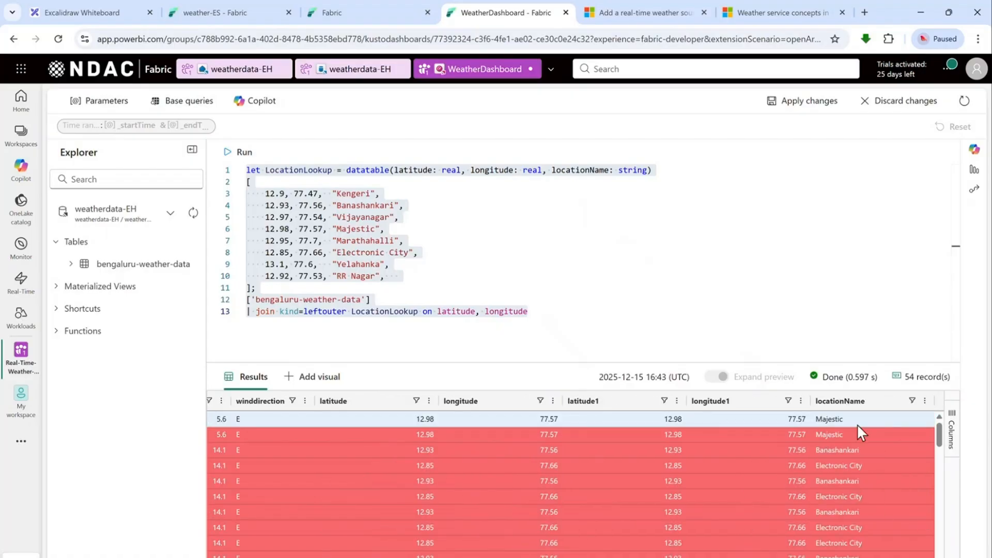
scroll(863, 470, down, 10)
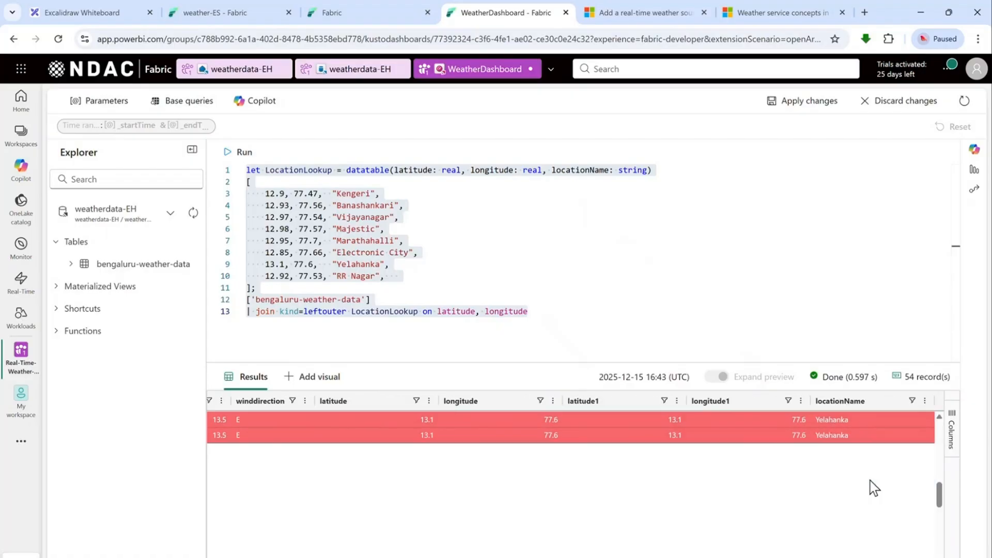
scroll(869, 478, up, 10)
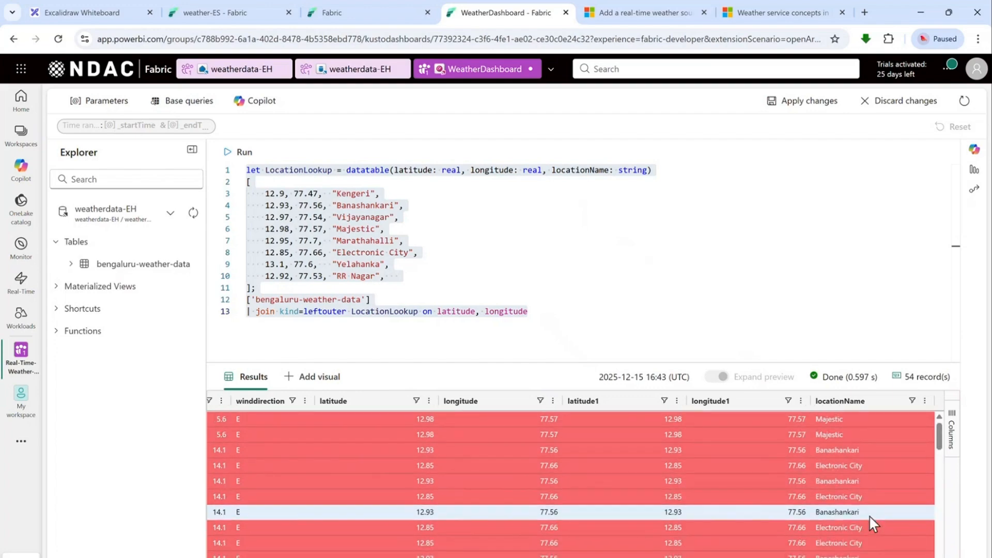
- Add a visual from the whole join query and set its visual type to Multi stat
click(619, 317)
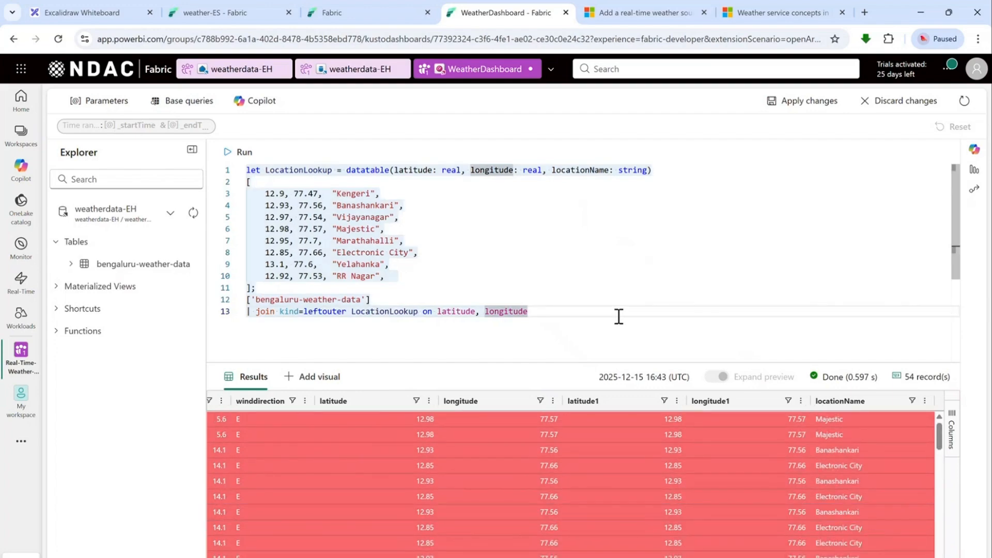
key(ctrl+a)
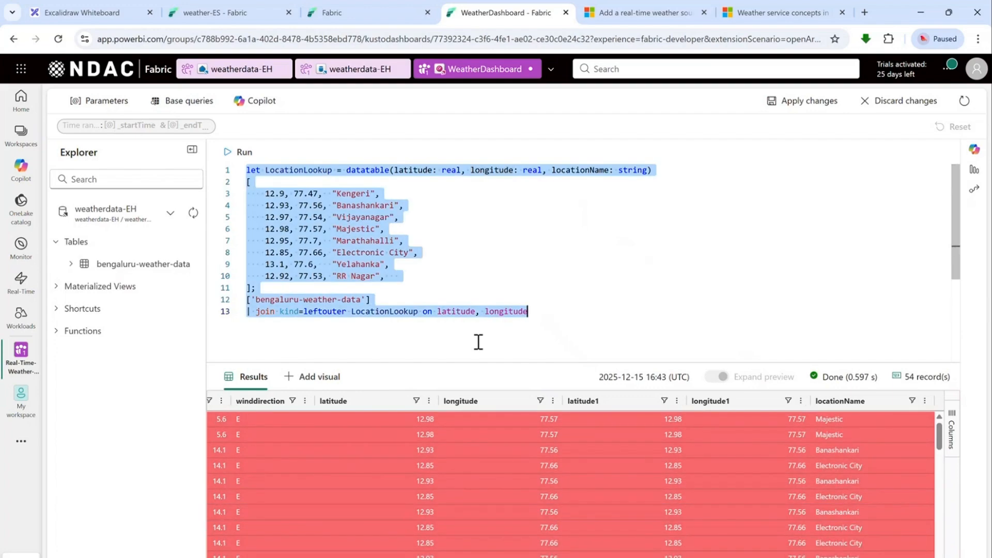
click(328, 383)
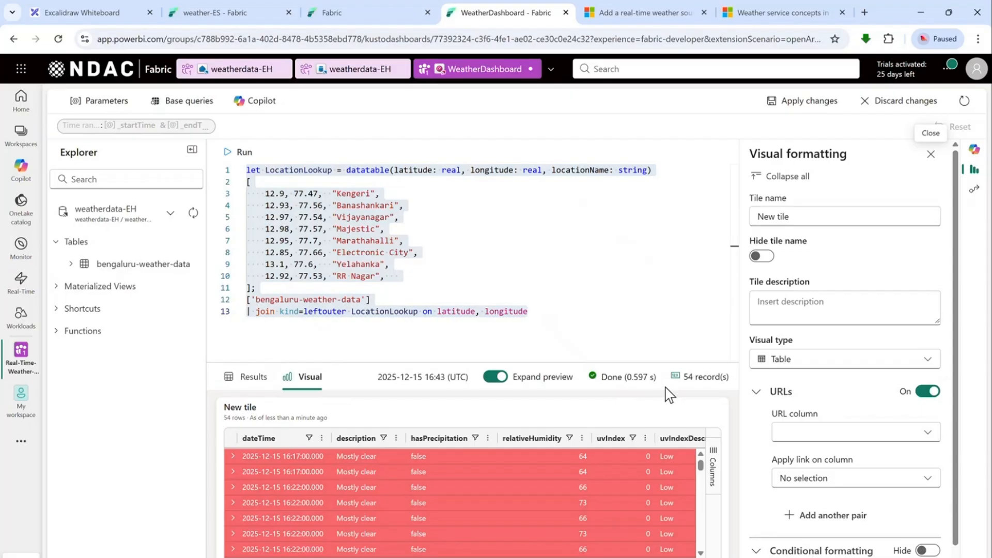
click(908, 359)
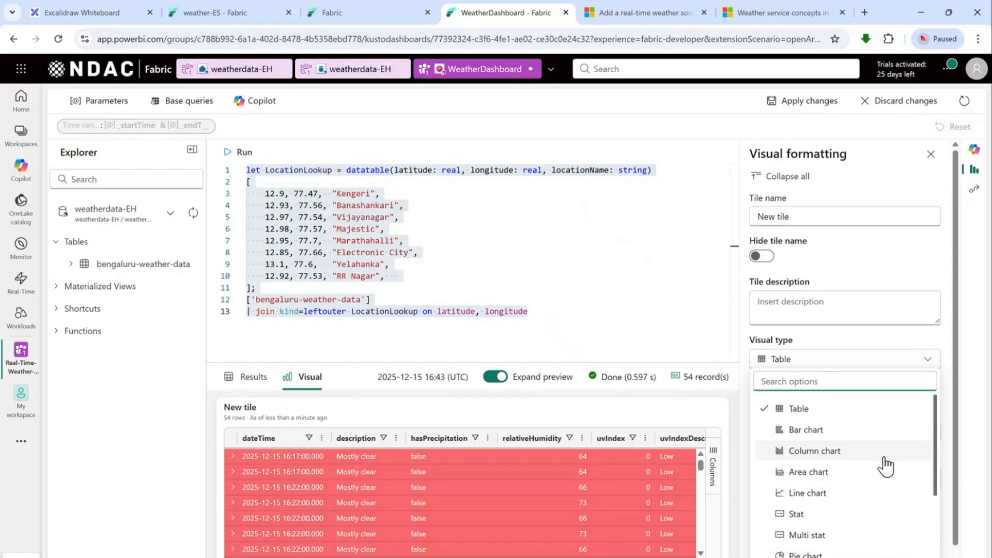
scroll(883, 465, down, 1)
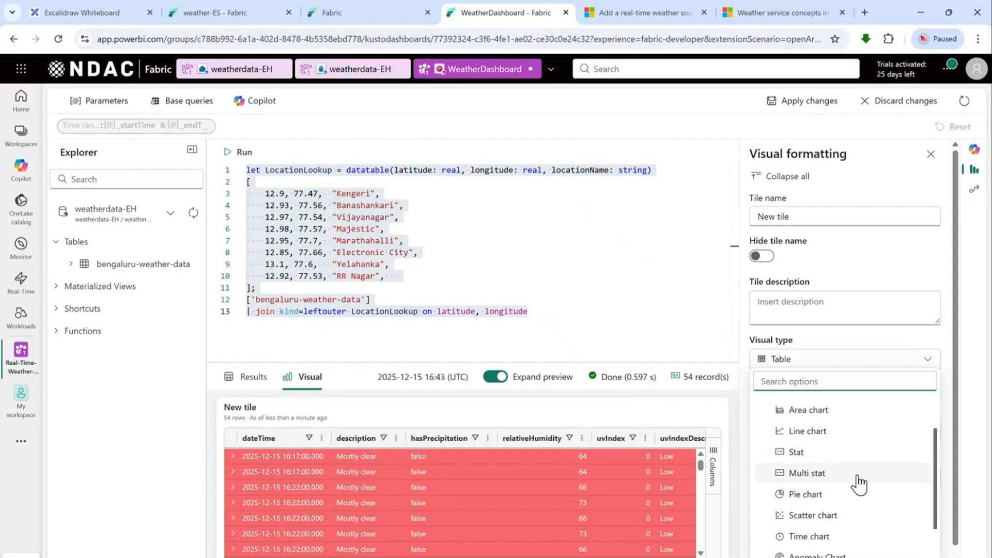
click(807, 474)
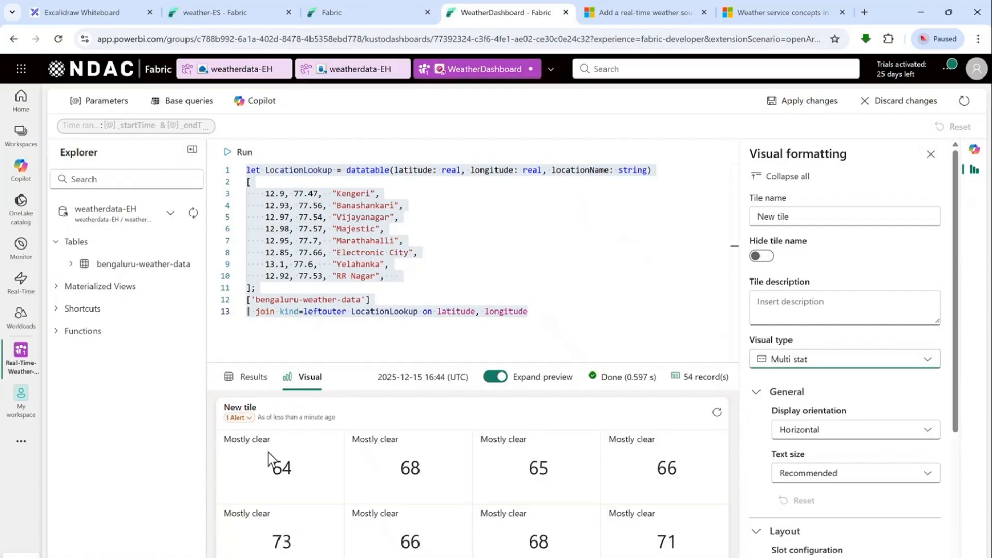
- Set the multi stat's label column to locationName
scroll(824, 443, down, 1)
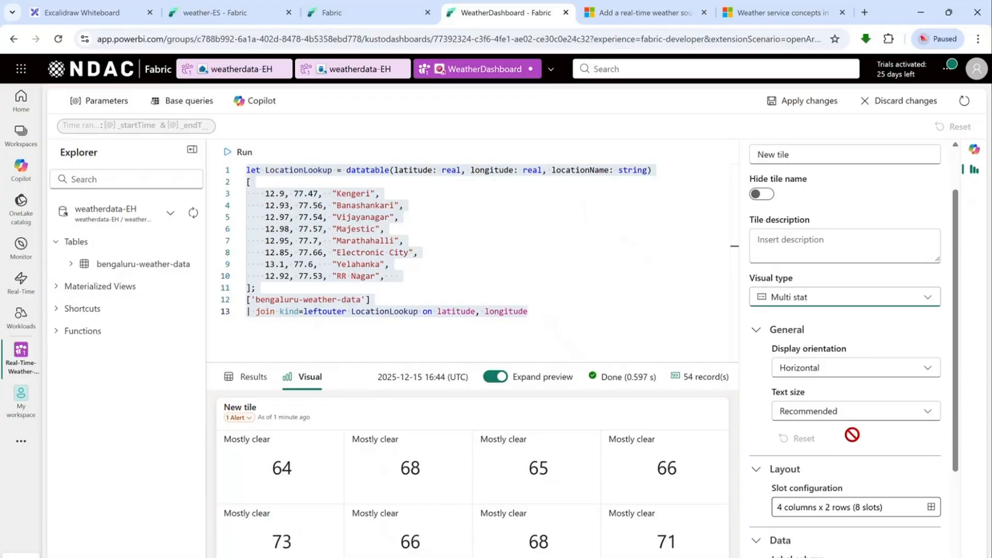
scroll(852, 434, up, 1)
scroll(852, 433, down, 3)
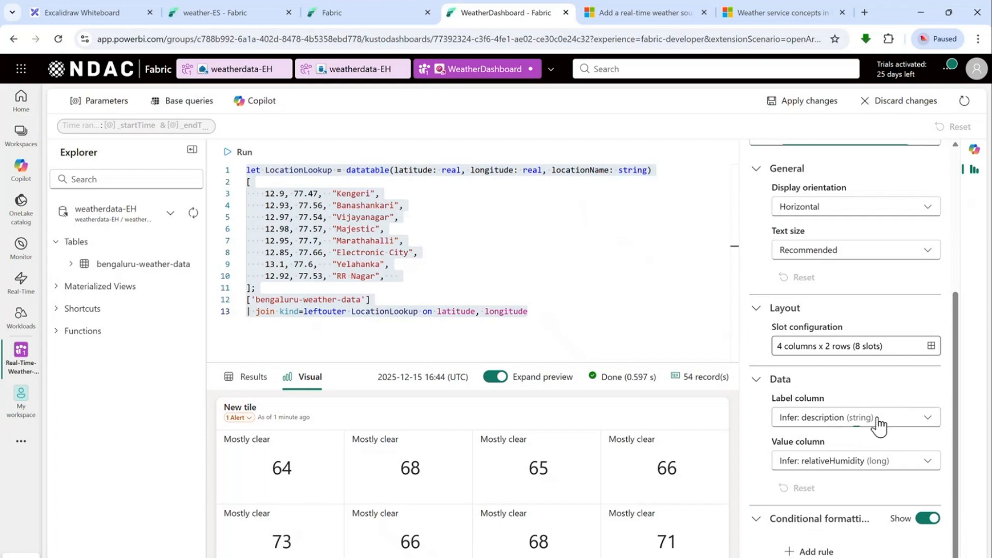
click(876, 418)
scroll(867, 326, down, 3)
click(858, 398)
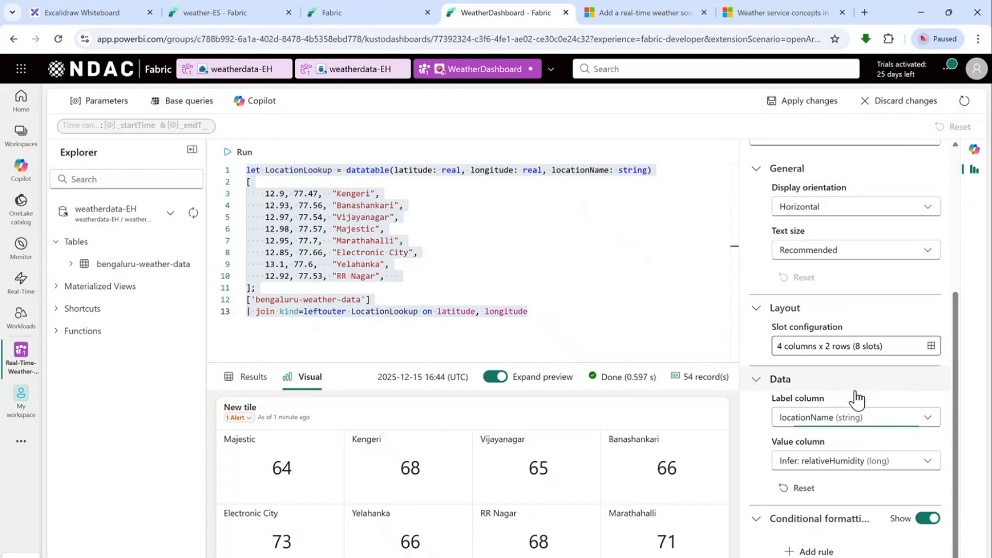
- Set the multi stat's value column to temperature
click(848, 459)
scroll(849, 407, down, 3)
scroll(848, 405, up, 3)
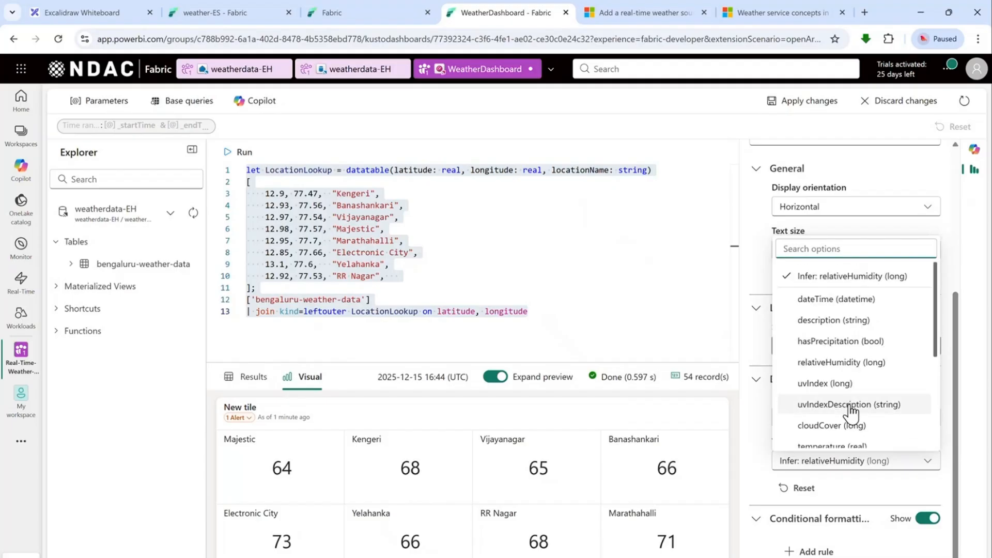
scroll(850, 401, down, 1)
click(853, 391)
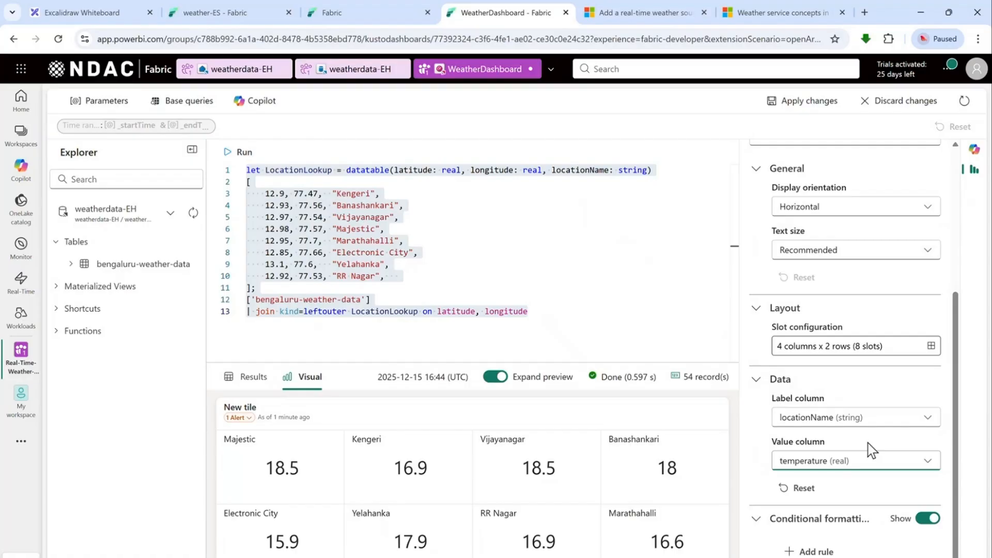
- Add a conditional formatting rule to the multi stat with the condition temperature > 20
click(825, 552)
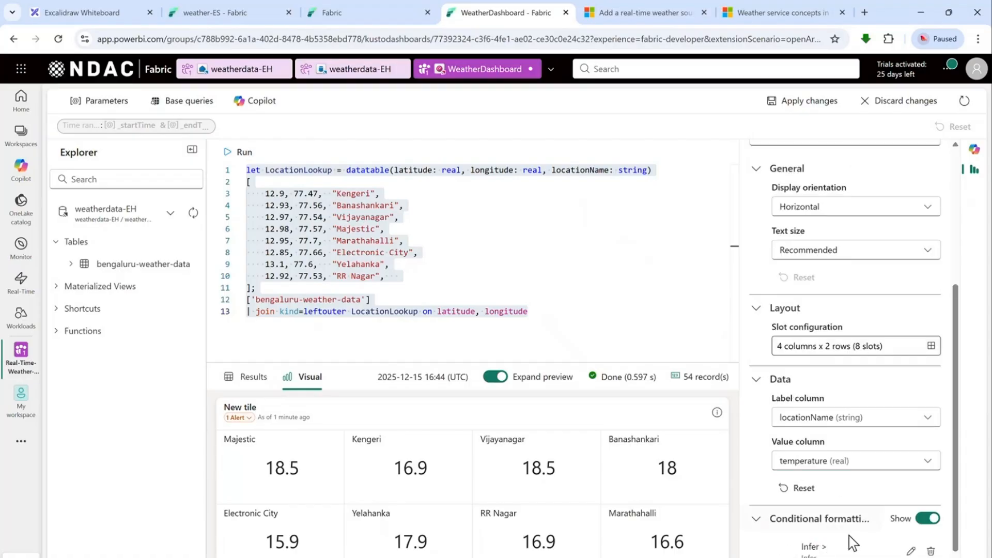
click(910, 552)
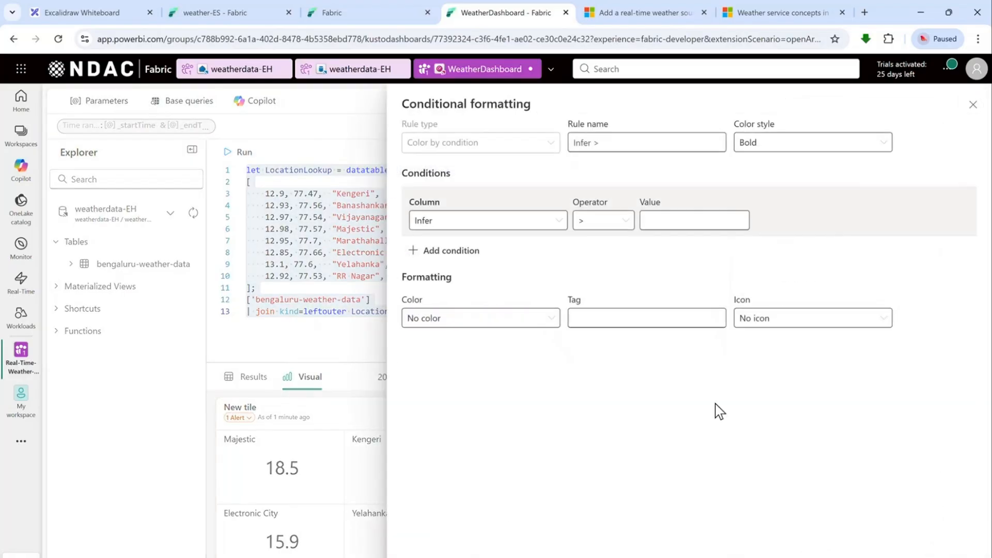
click(520, 222)
scroll(520, 333, down, 3)
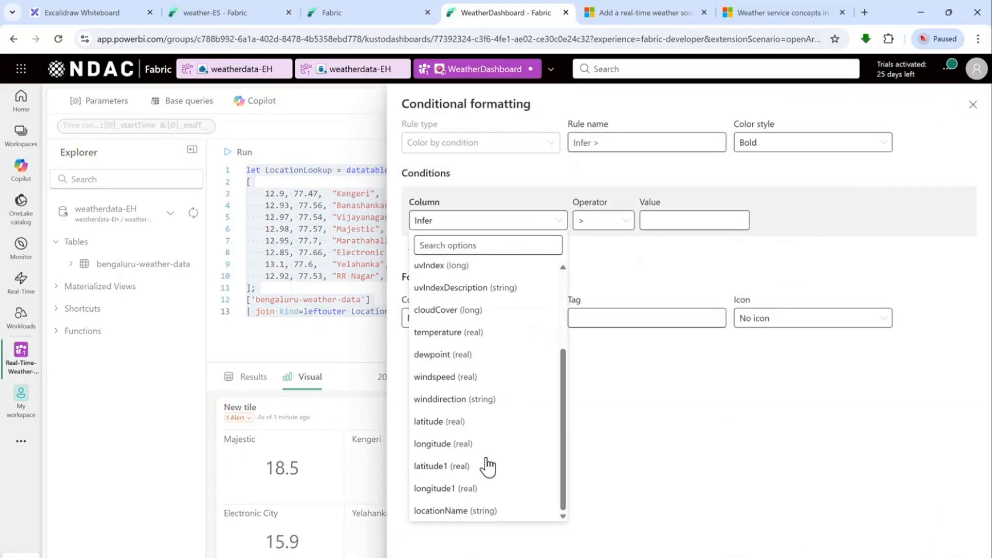
click(459, 332)
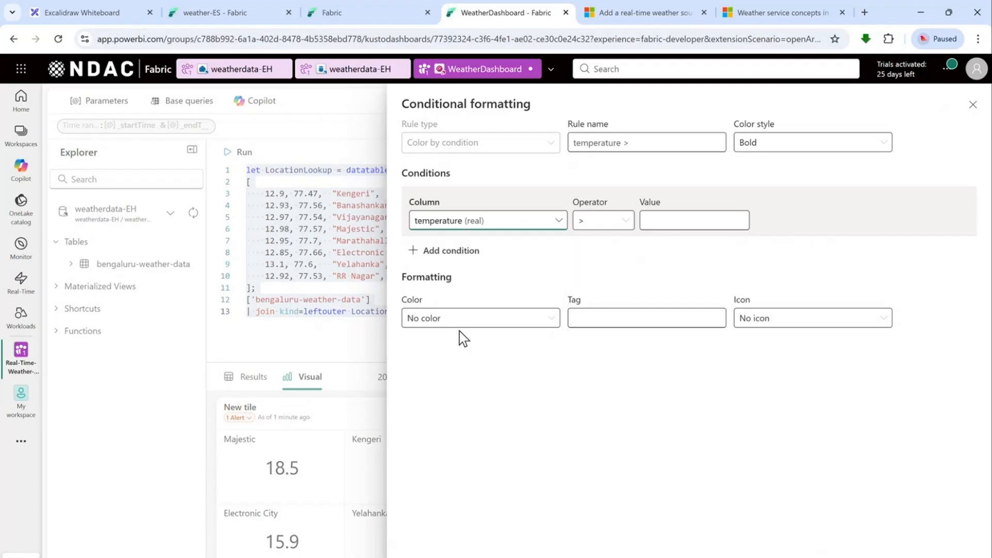
click(670, 220)
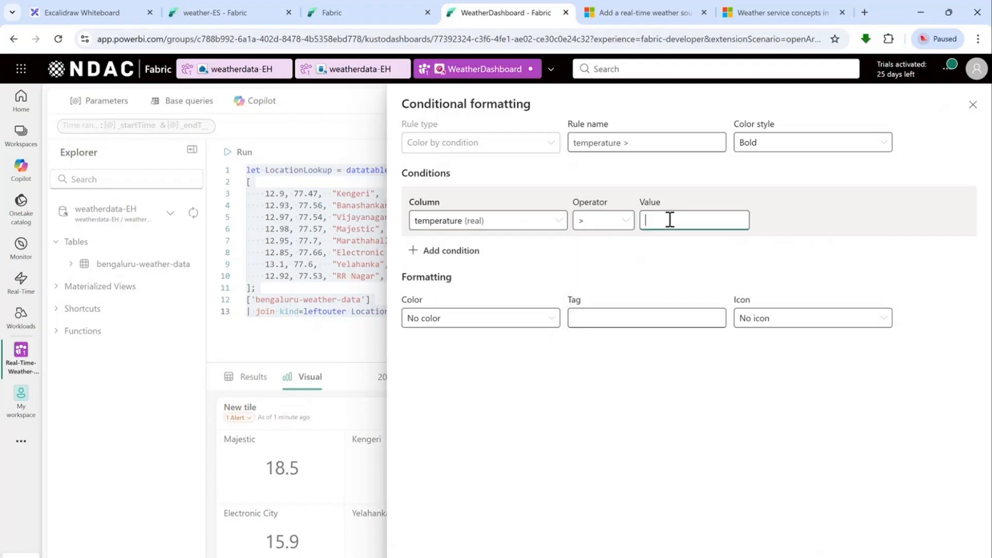
- Format the temperature rule with the color Blue and the frowning face icon, and save it
click(505, 316)
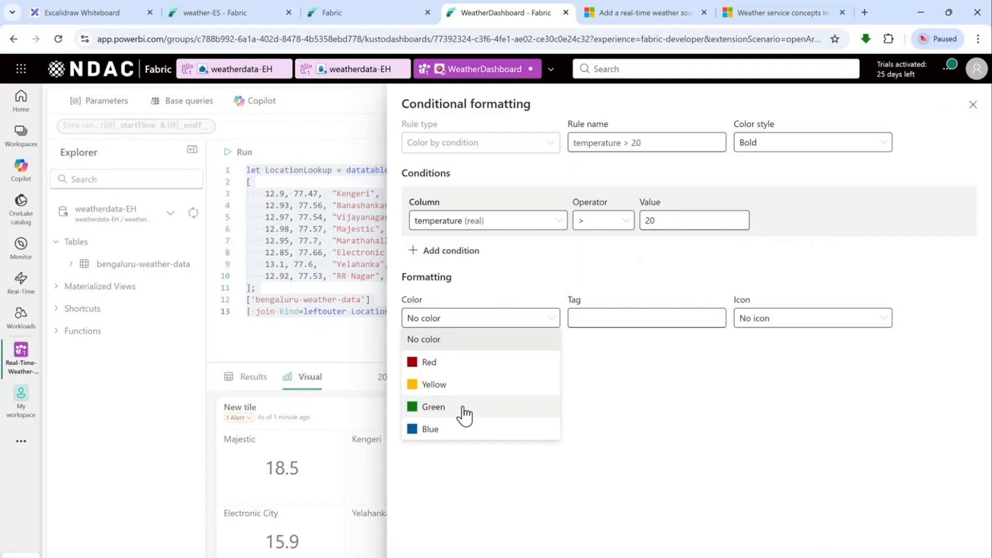
click(462, 435)
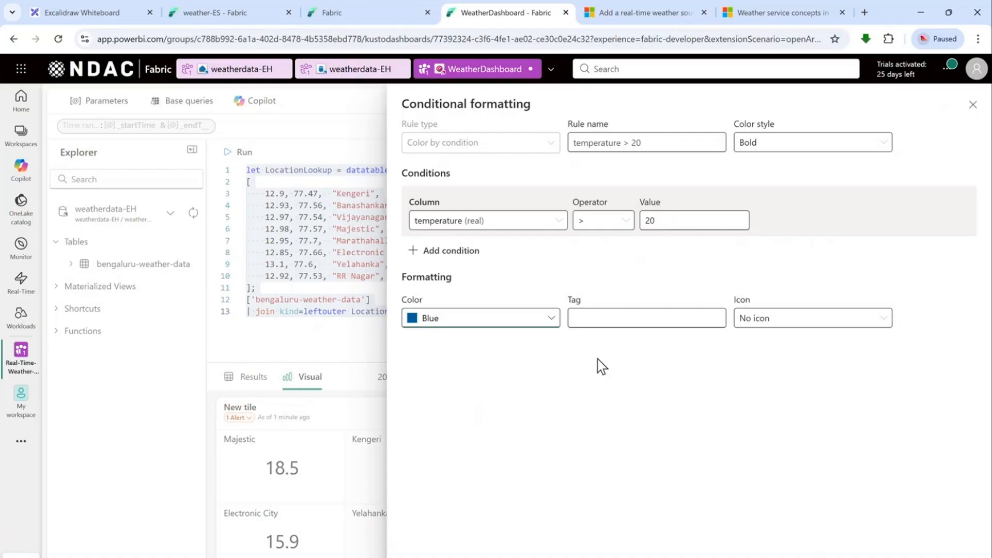
click(763, 326)
scroll(694, 433, down, 2)
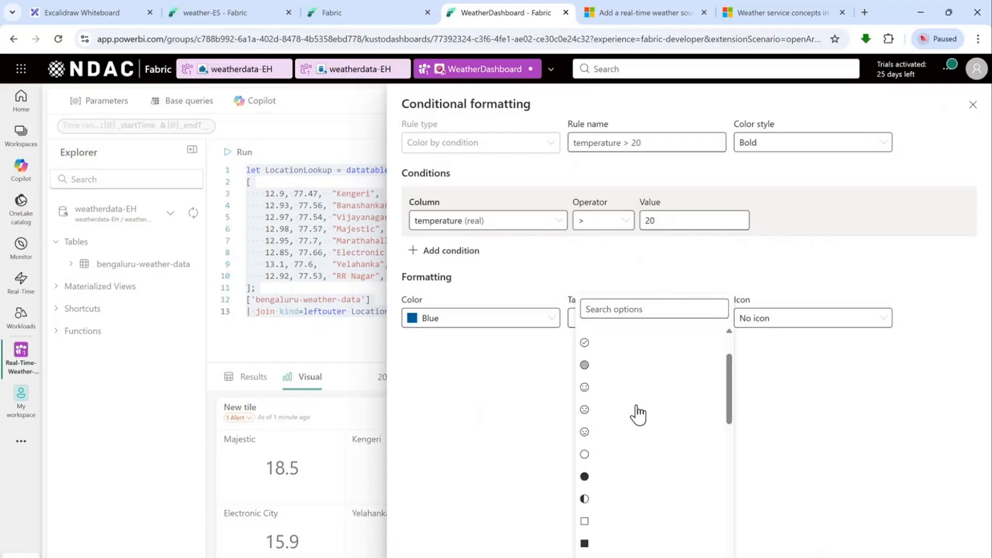
click(613, 412)
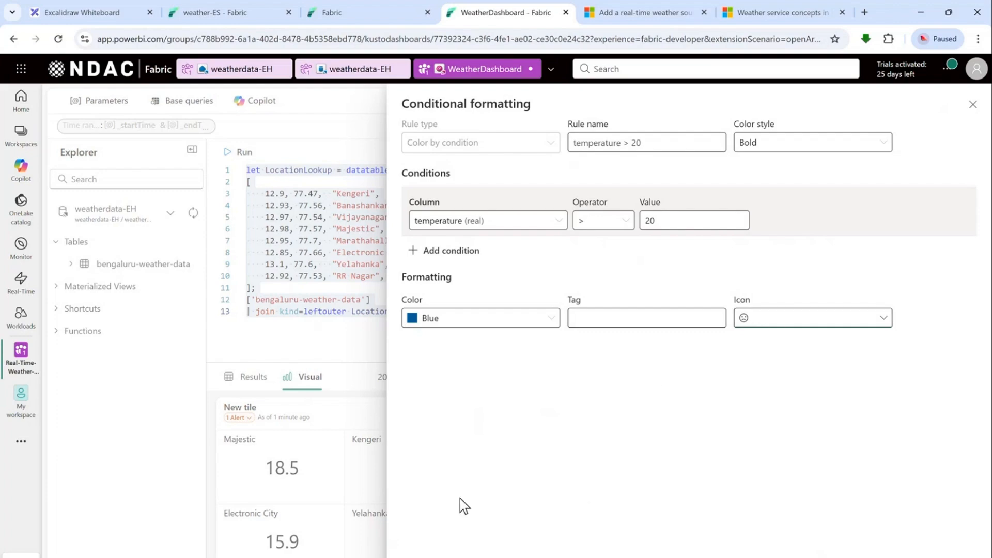
click(425, 557)
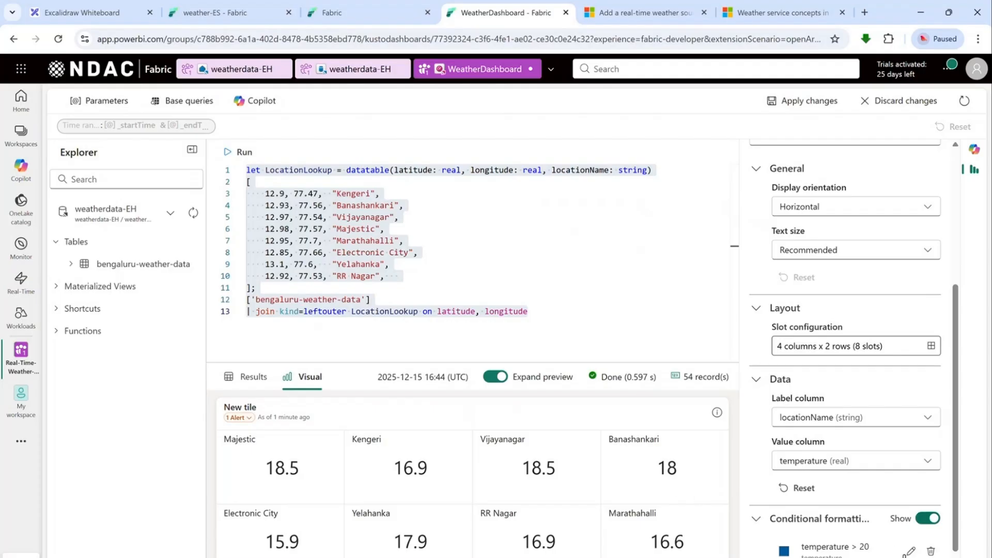
- Add a second conditional formatting rule on the inferred column with the condition < 20
scroll(913, 531, down, 1)
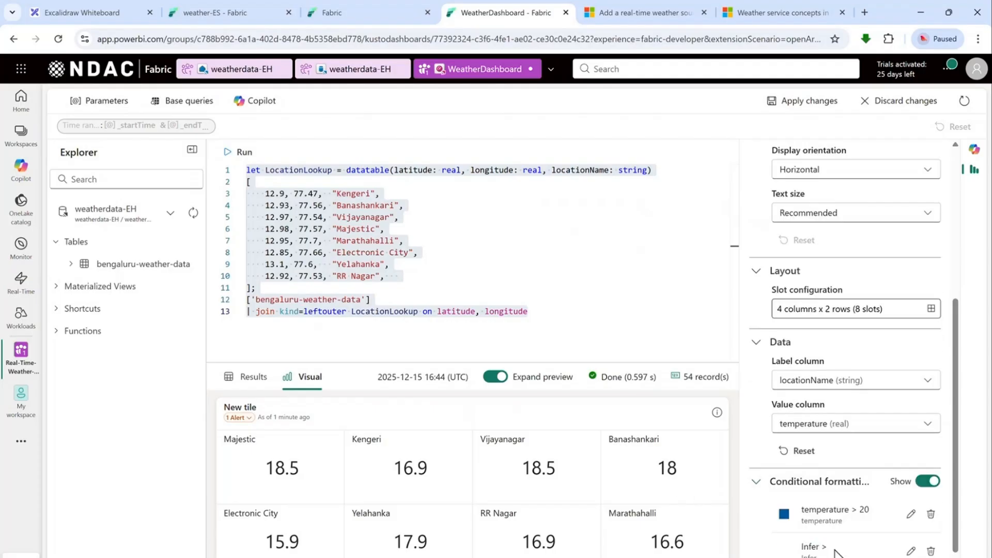
click(909, 551)
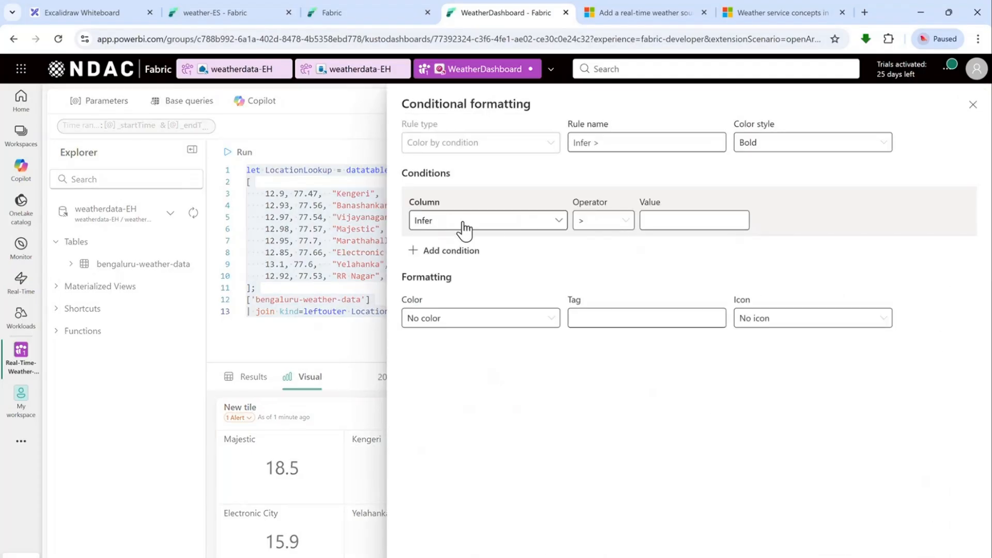
click(597, 221)
click(601, 288)
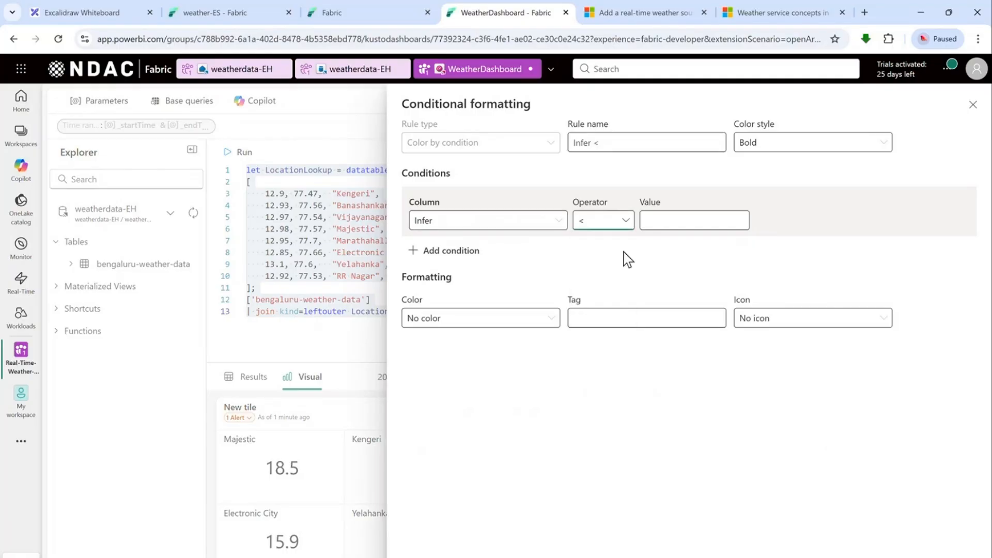
click(662, 222)
text(20)
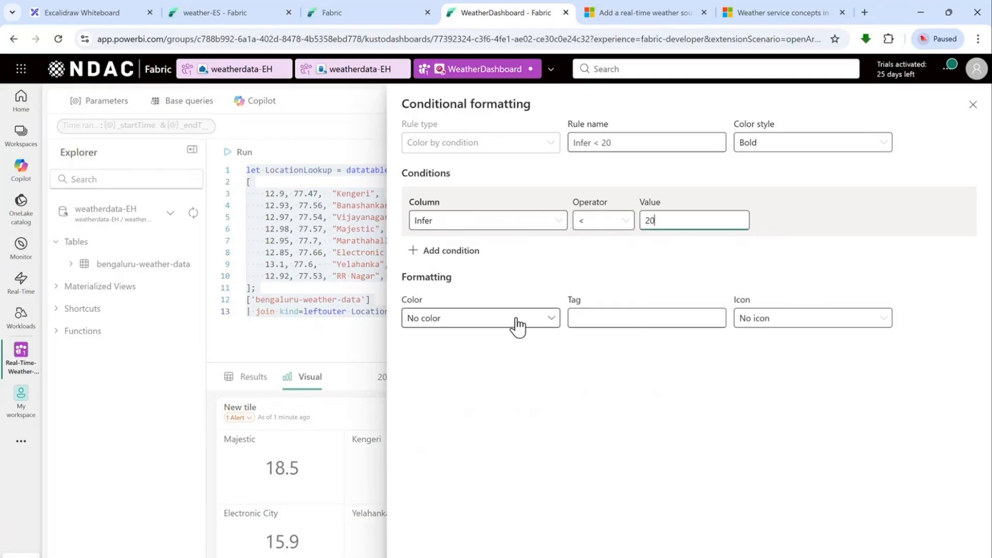
- Give the second rule the color Green and the smiling face icon, and save it
click(512, 324)
click(463, 408)
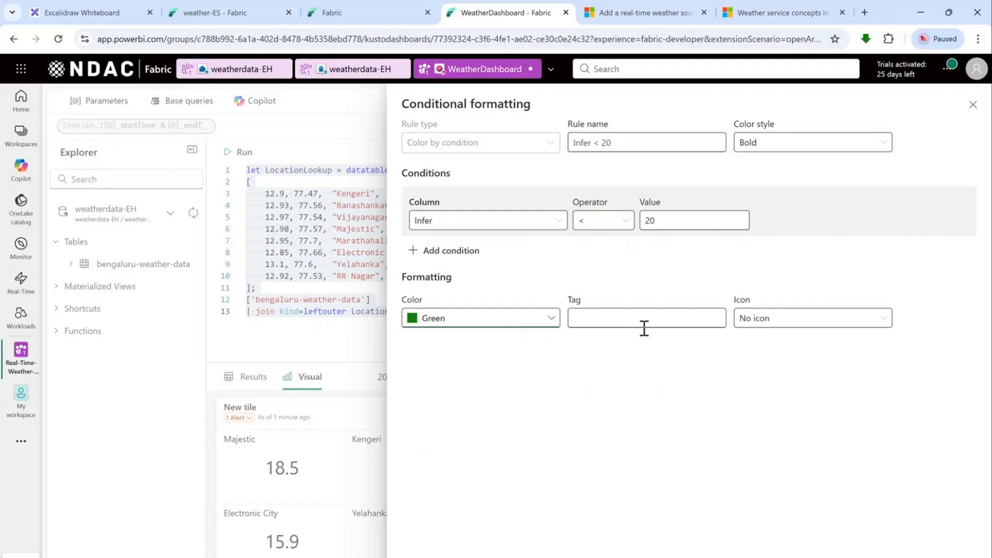
click(786, 318)
click(621, 450)
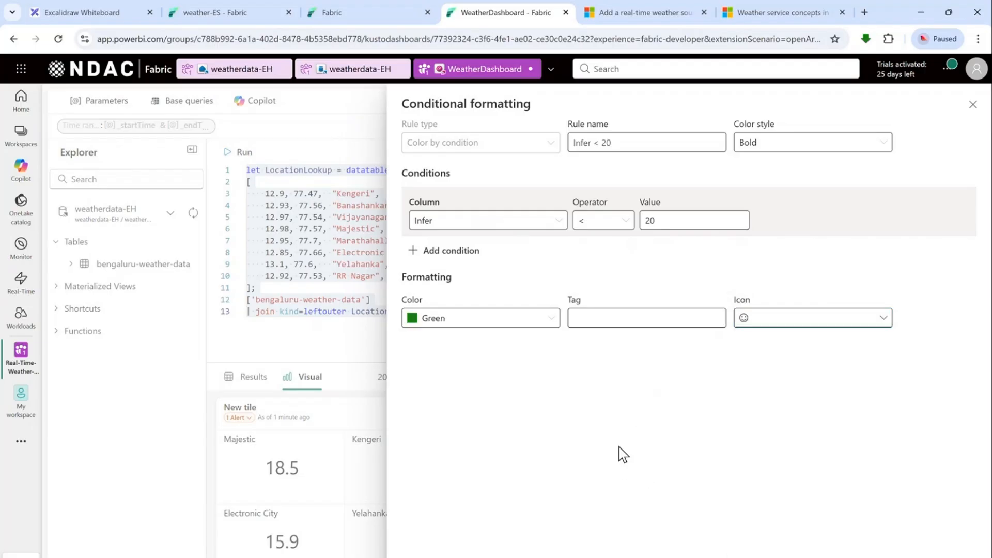
click(425, 555)
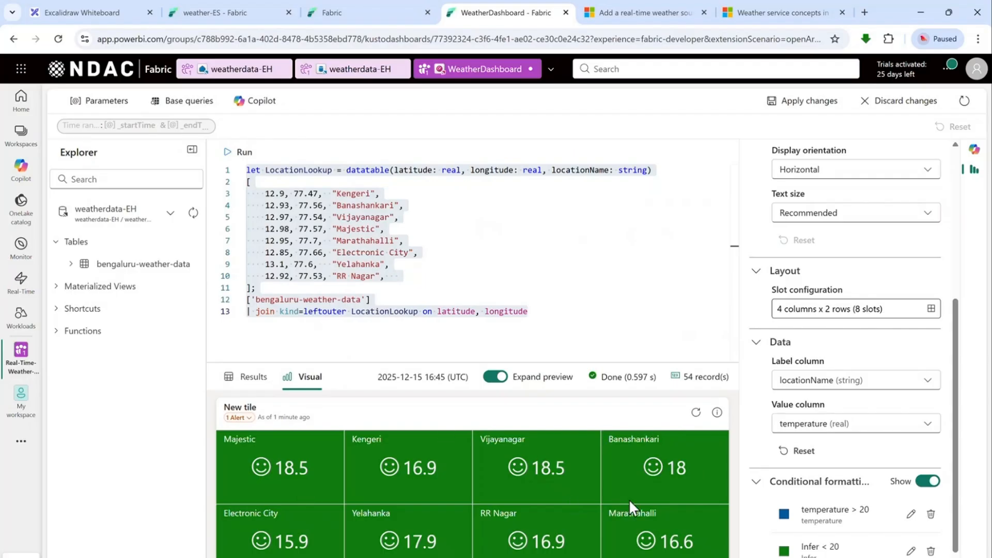
- Set the threshold of the blue temperature rule to 18 and save the rule
click(911, 513)
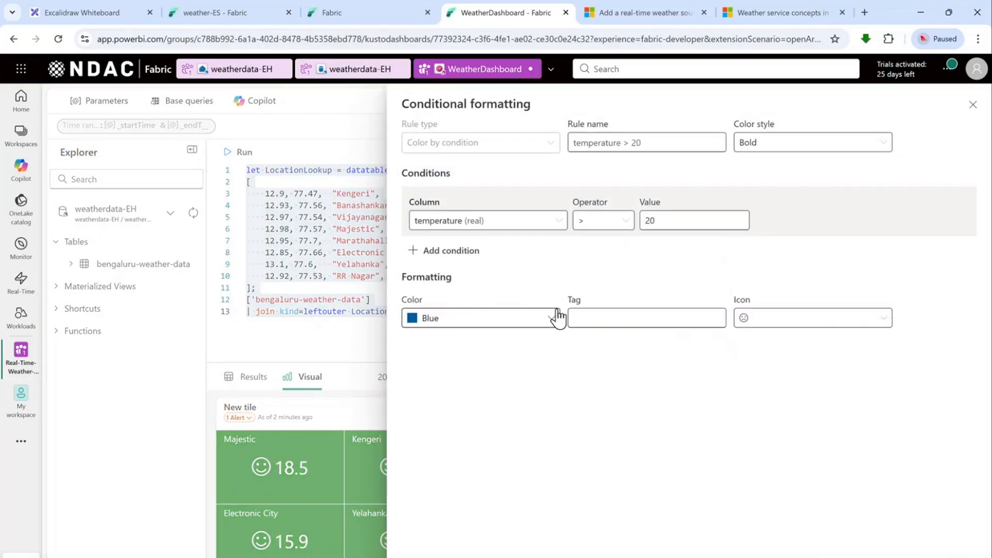
click(658, 218)
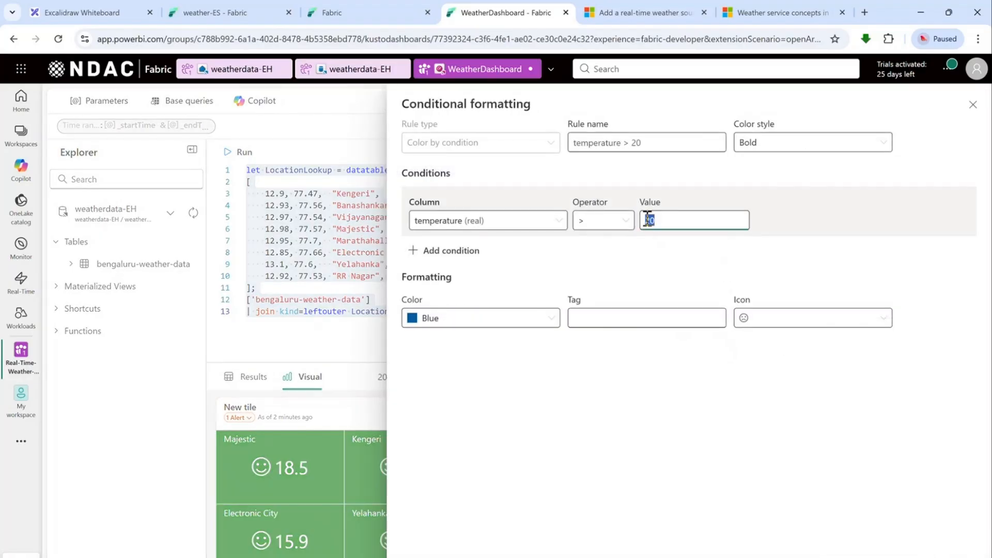
text(18)
click(422, 555)
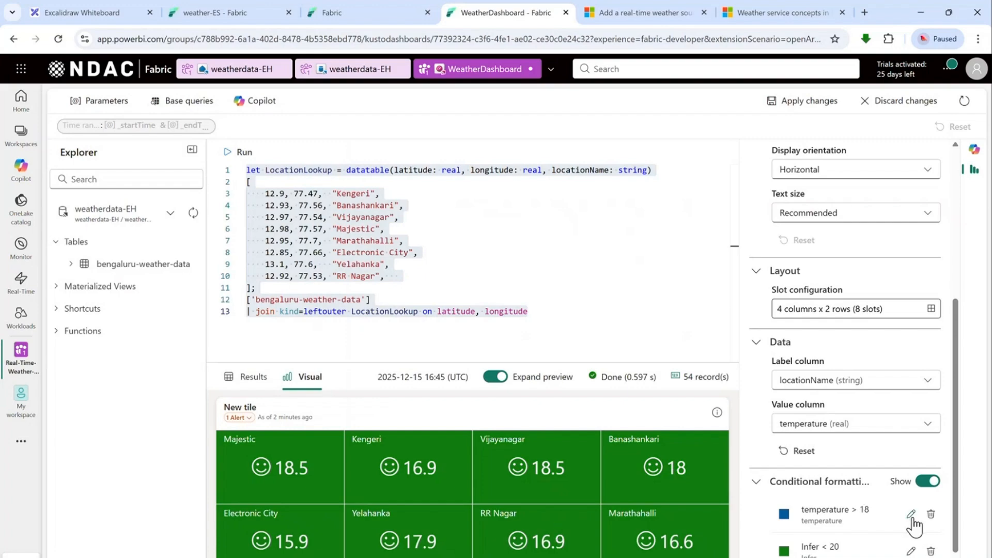
- Set the threshold of the green rule to 18 and save the rule
click(911, 551)
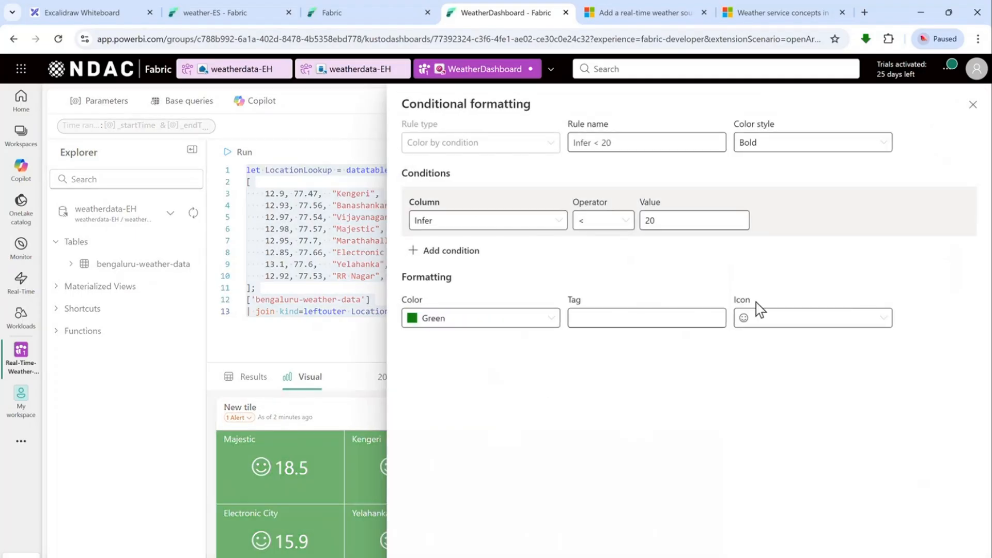
drag(664, 221, 645, 221)
text(18)
click(425, 556)
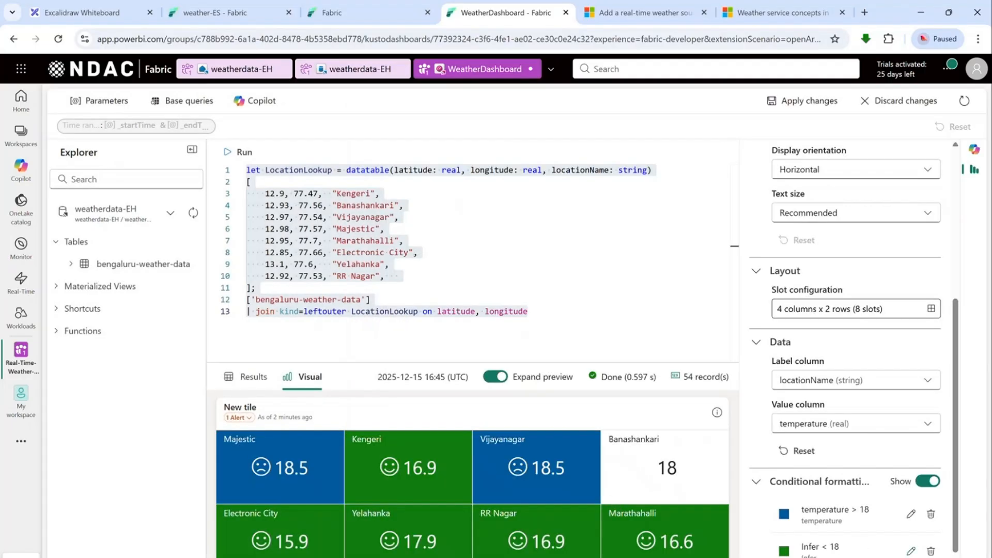
- Change the operator of the green rule to <= and save the rule
click(911, 552)
click(602, 221)
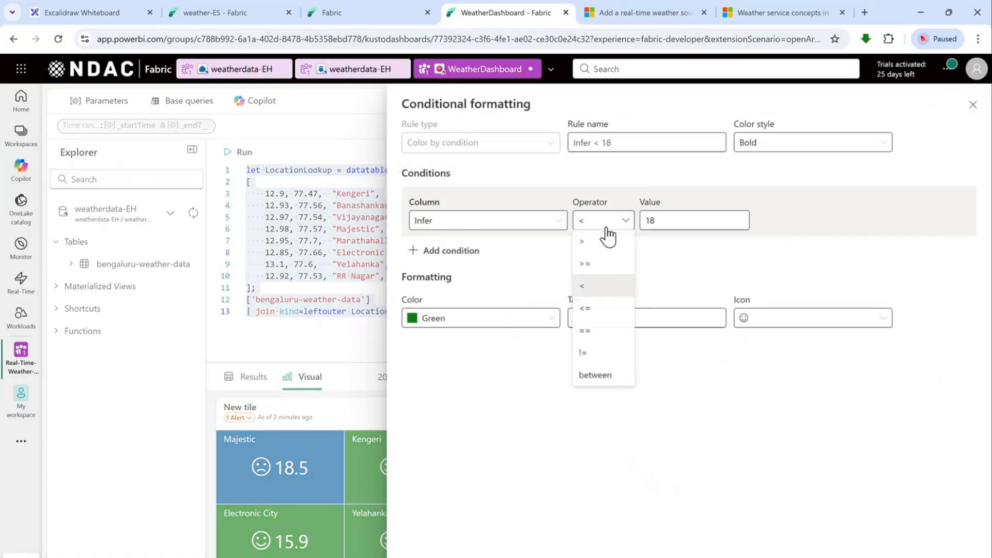
click(604, 309)
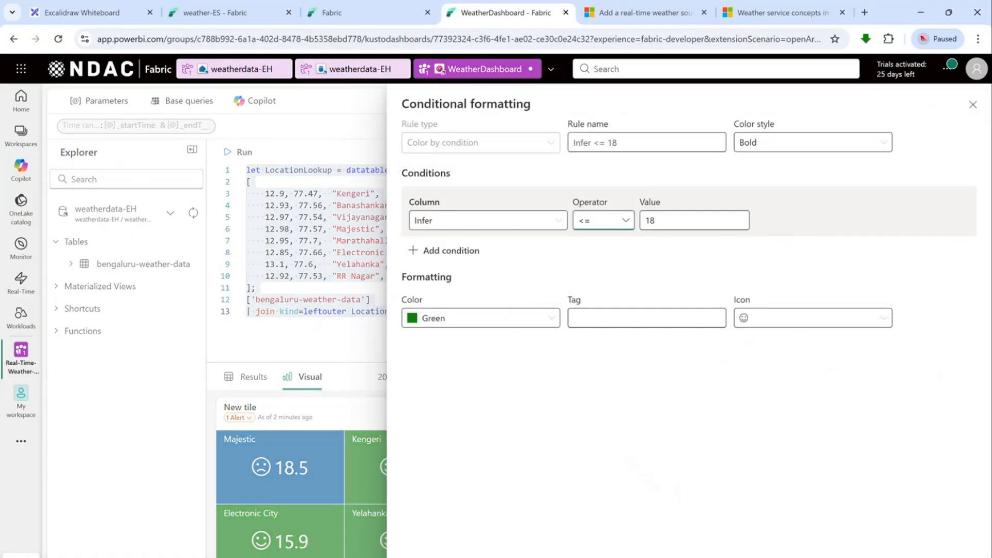
click(646, 556)
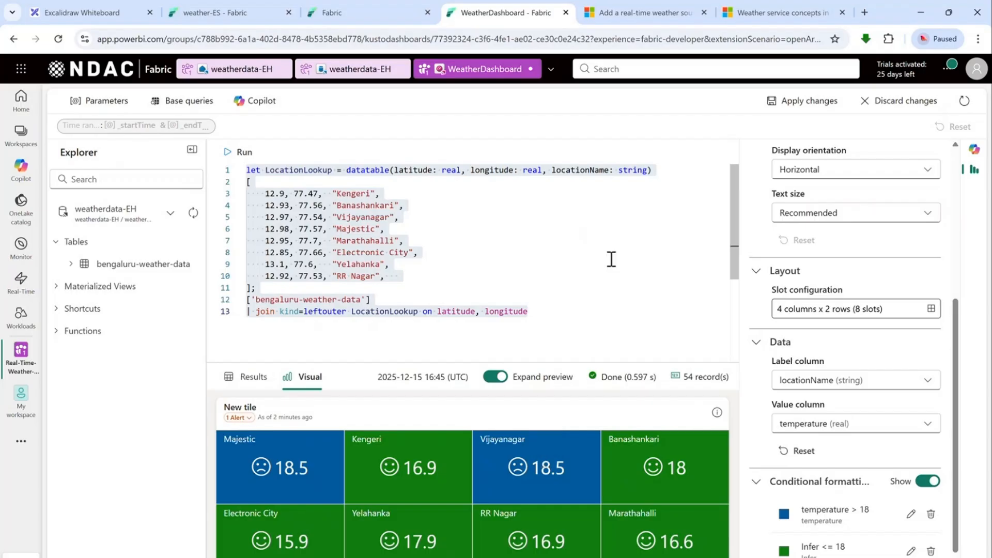
- Apply the multi stat tile changes and enlarge the tile on the dashboard to match the map tile's height
click(792, 102)
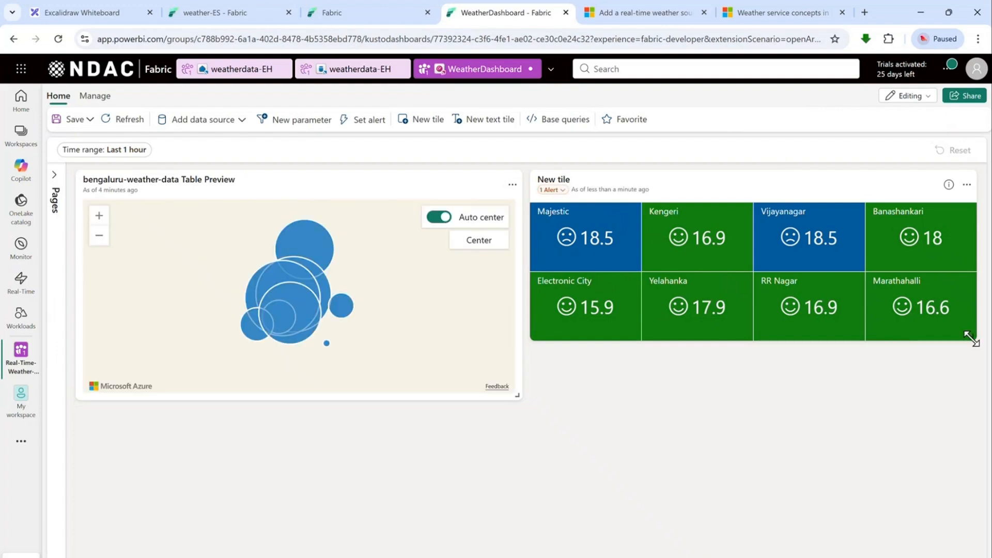
drag(971, 339, 970, 400)
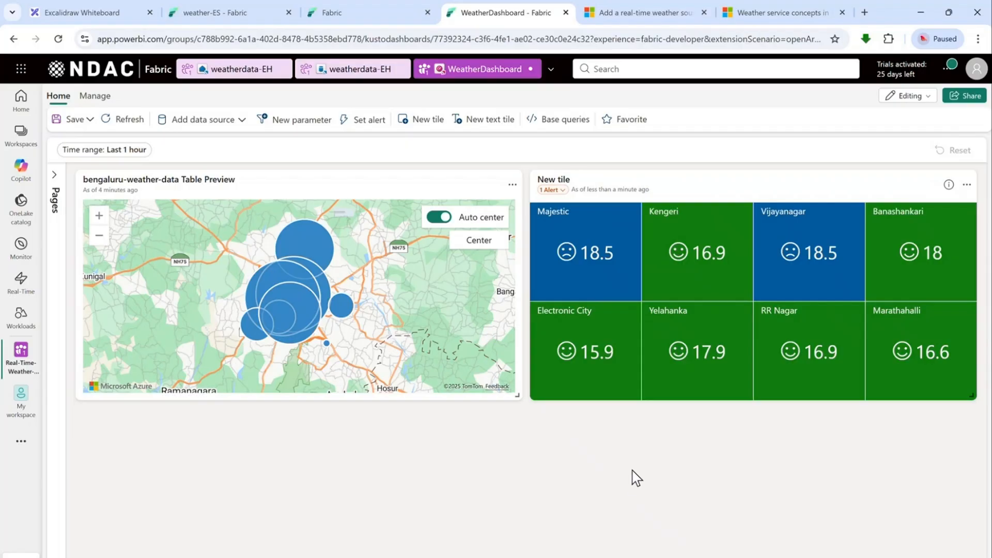
- Add a new tile and run the query that left-outer joins bengaluru-weather-data with the LocationLookup datatable on latitude and longitude
click(429, 121)
click(376, 208)
key(ctrl+a)
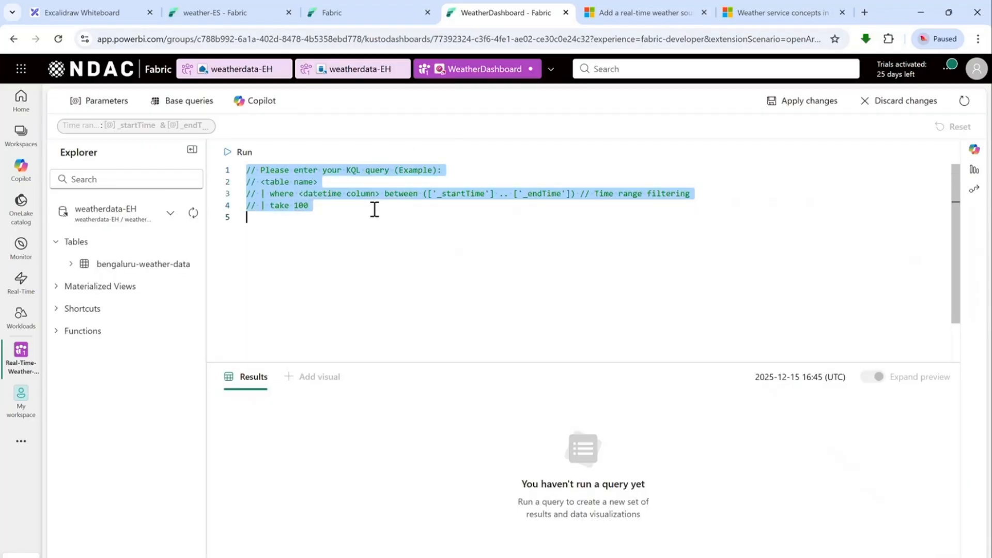
text(let LocationLookup = datatable(latitude: real, longitude: real, locationName: string) [     12.9, 77.47,  "Kengeri",     12.93, 77.56, "Banashankari",     12.97, 77.54, "Vijayanagar",     12.98, 77.57, "Majestic",     12.95, 77.7,  "Marathahalli",     12.85, 77.66, "Electronic City",     13.1, 77.6,   "Yelahanka",     12.92, 77.53, "RR Nagar", ]; ['bengaluru-weather-data'] | join kind=leftouter LocationLookup on latitude, longitude)
click(247, 153)
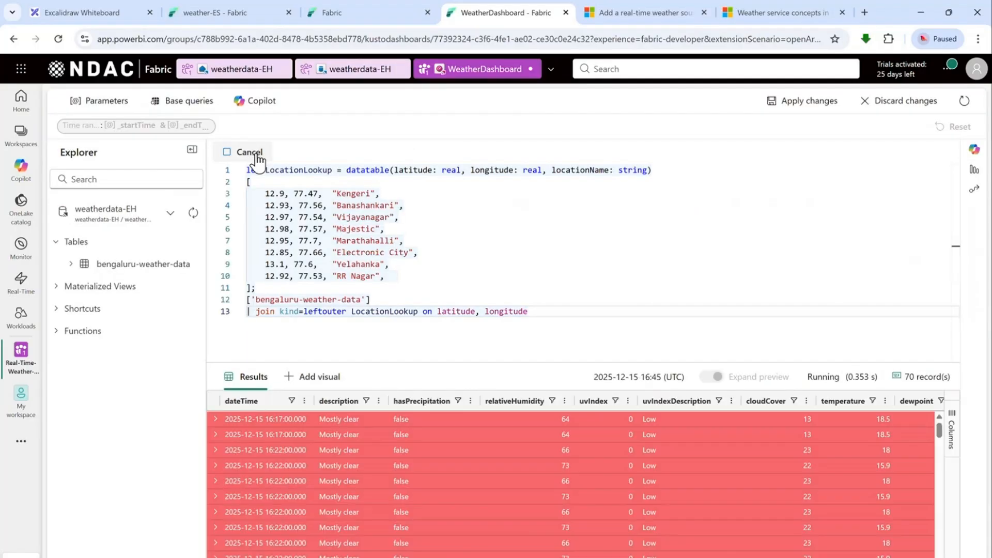
- Add a Column chart visual for the query results with locationName as the X column
click(309, 377)
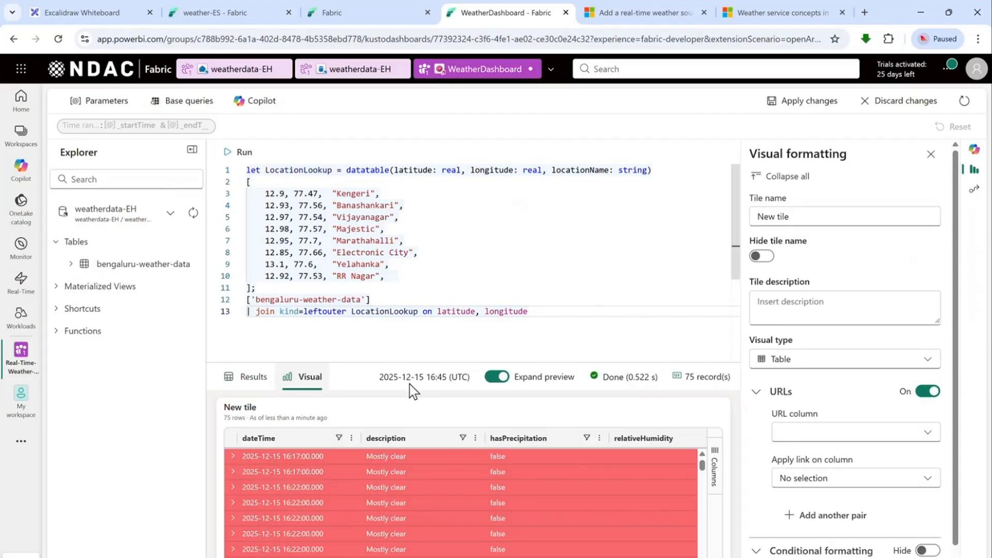
click(838, 366)
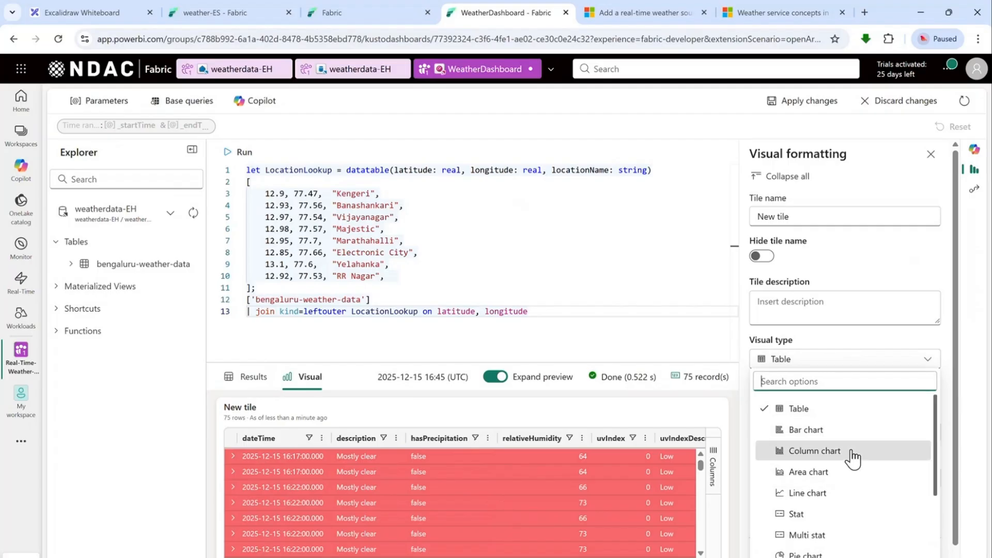
click(852, 454)
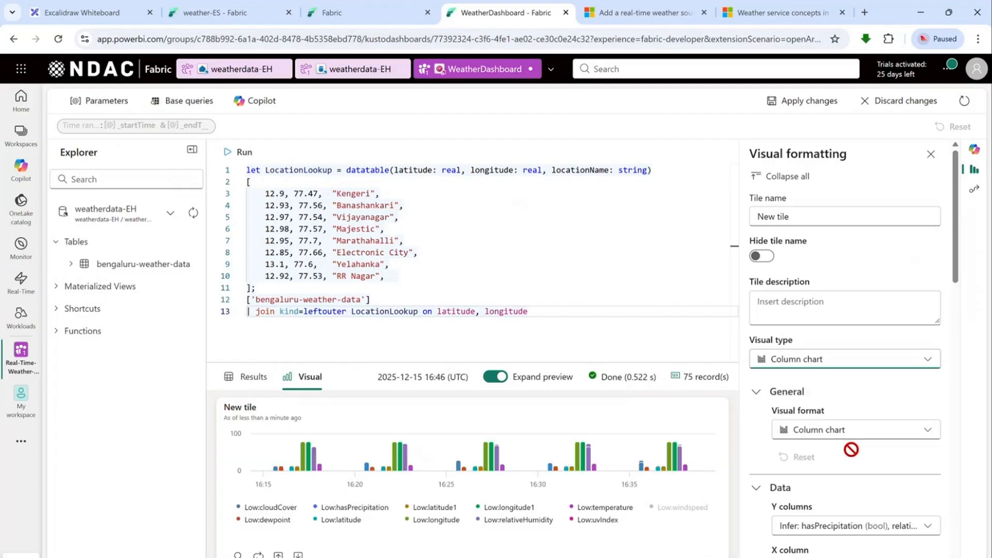
scroll(851, 450, down, 2)
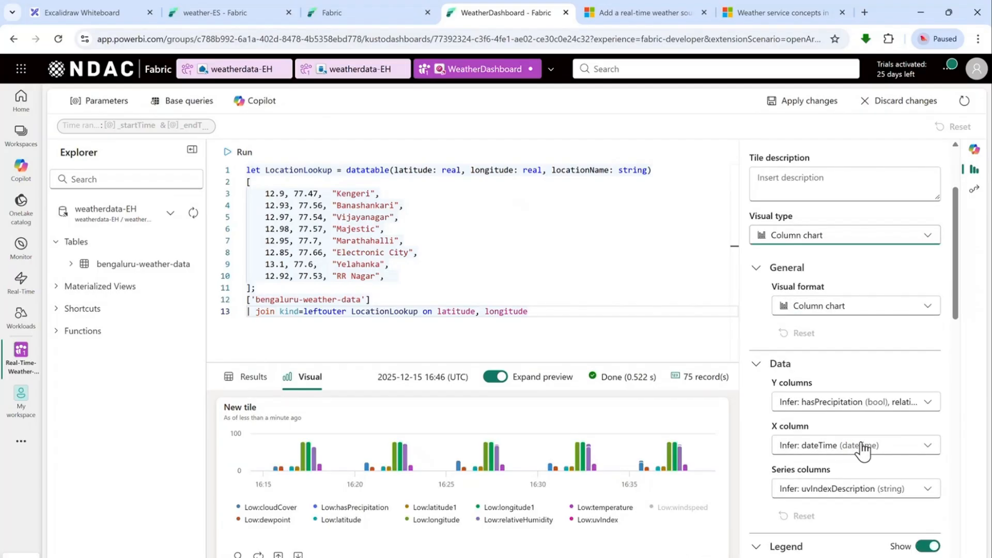
click(862, 444)
scroll(860, 419, down, 3)
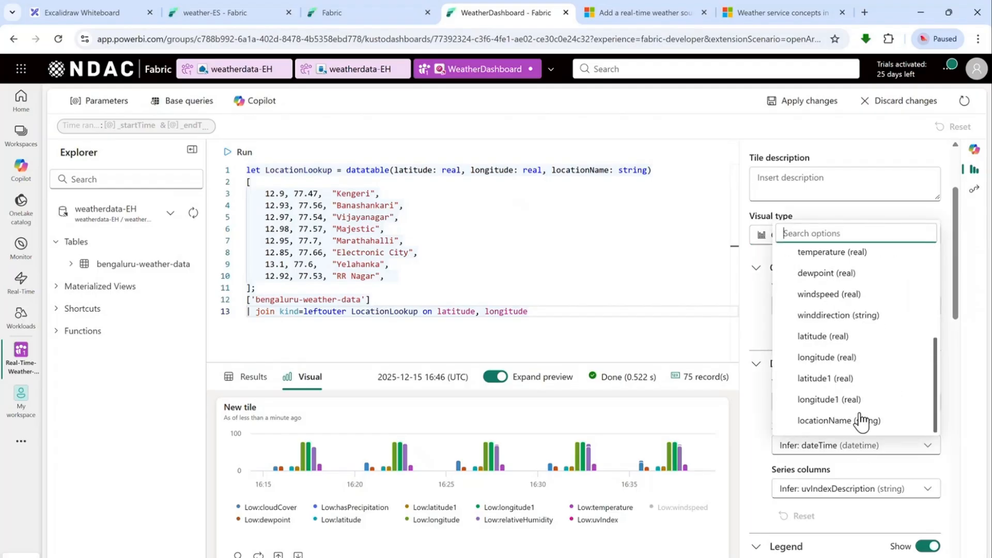
click(860, 419)
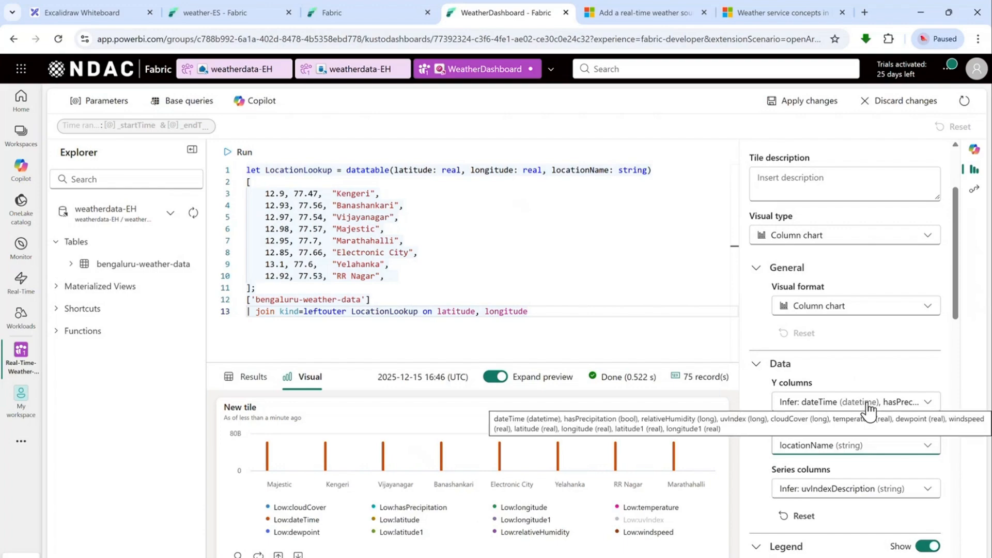
- Try relativeHumidity and temperature as the series columns of the column chart
click(868, 403)
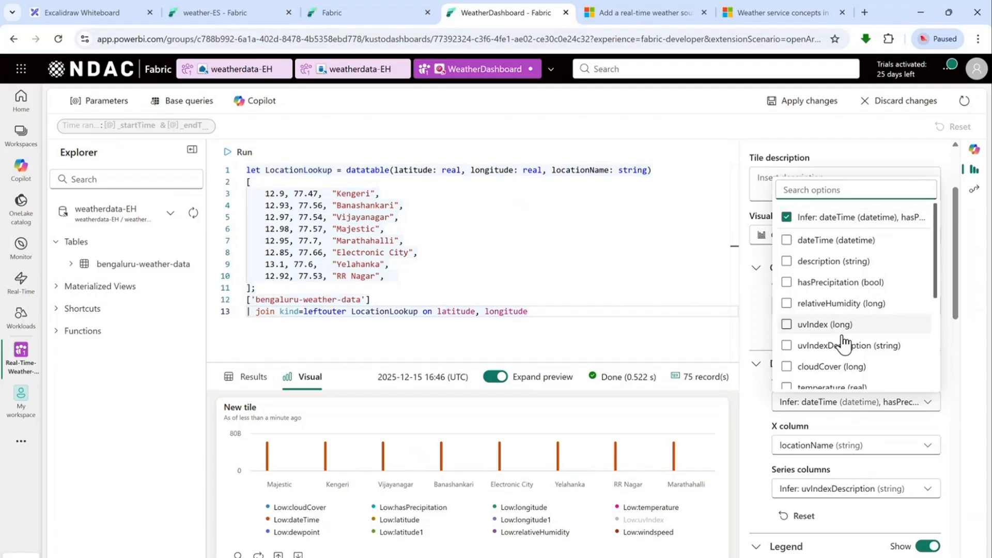
scroll(860, 362, down, 3)
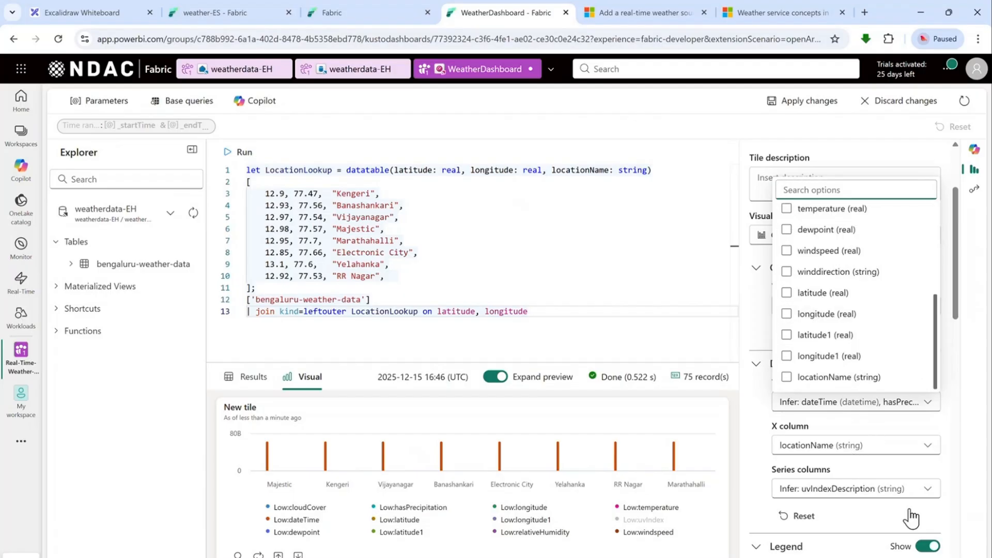
click(895, 489)
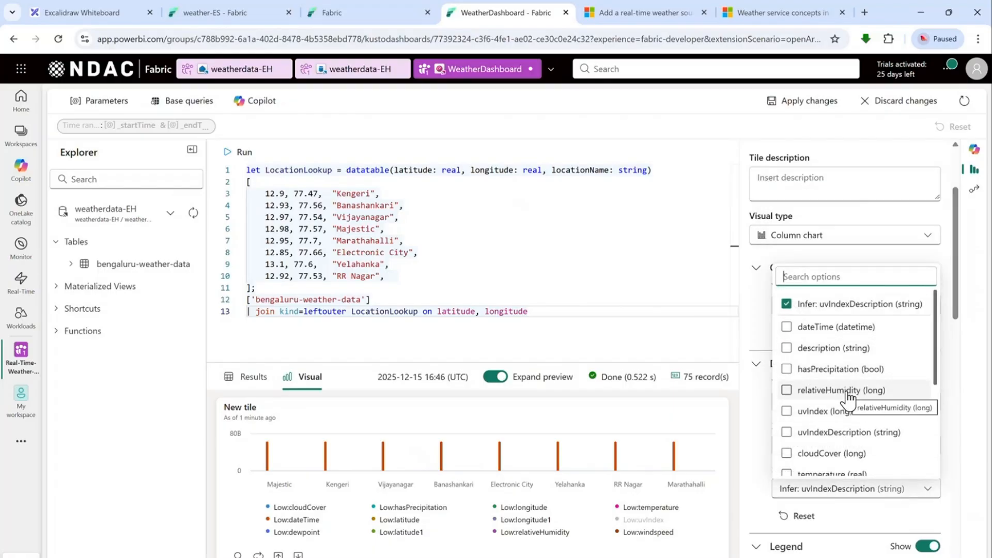
click(787, 390)
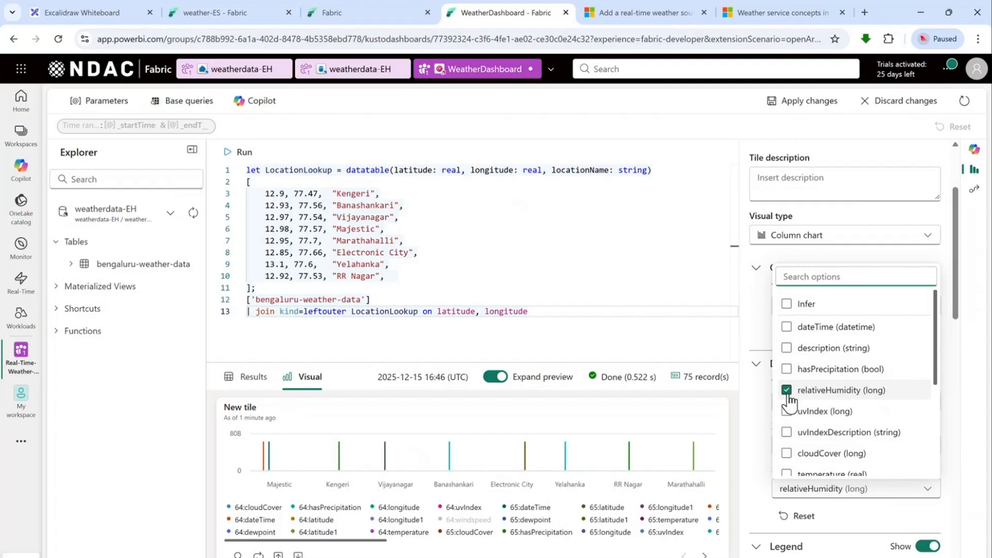
click(786, 453)
click(786, 453)
scroll(820, 432, down, 3)
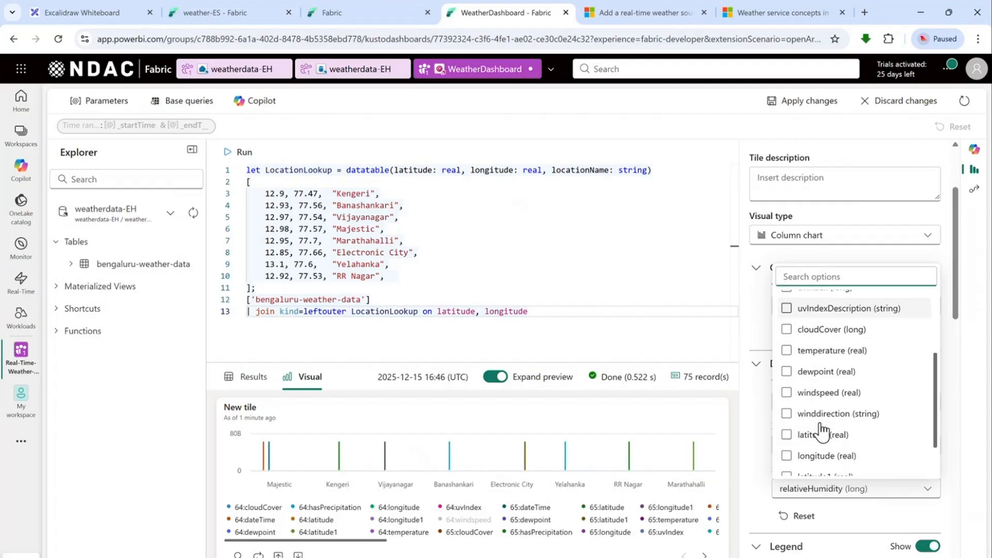
click(786, 350)
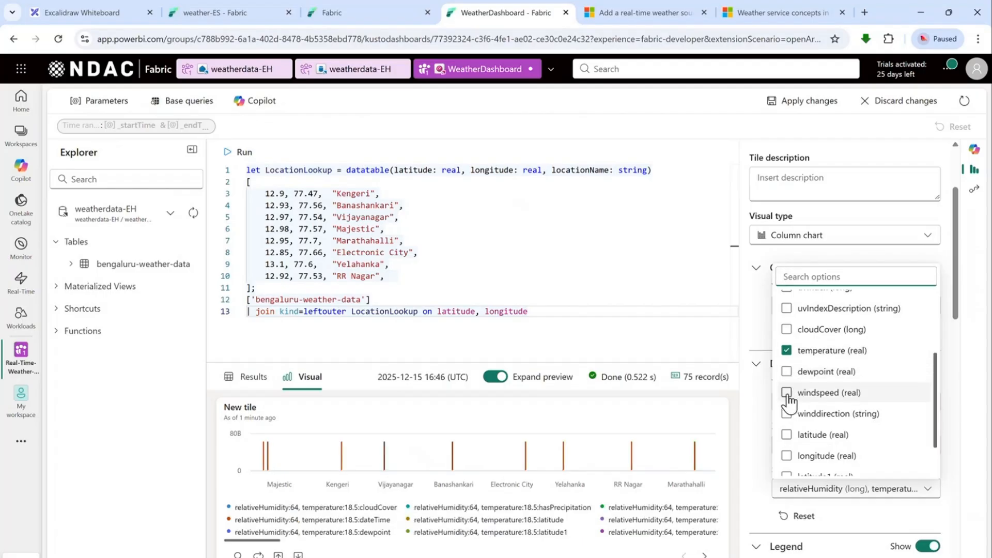
click(797, 350)
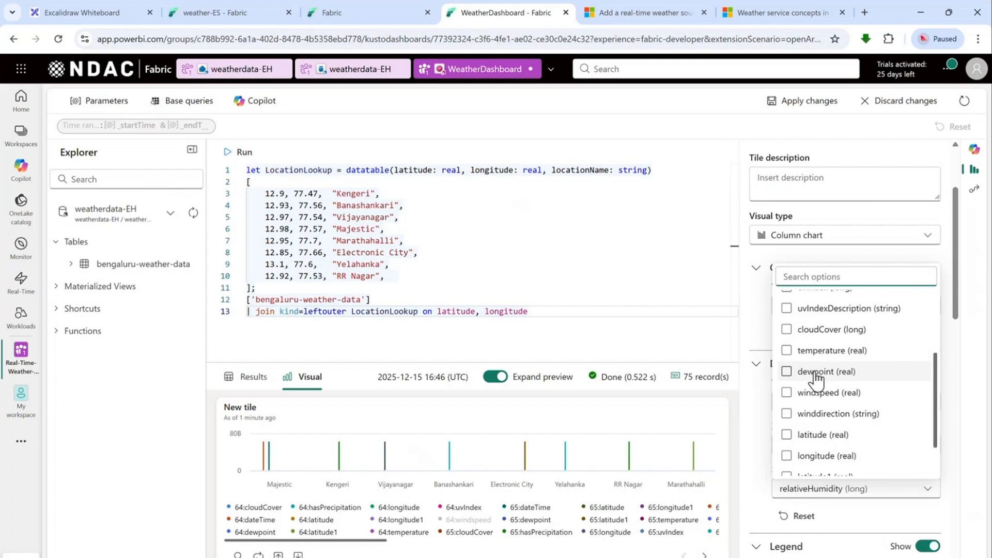
scroll(816, 379, up, 3)
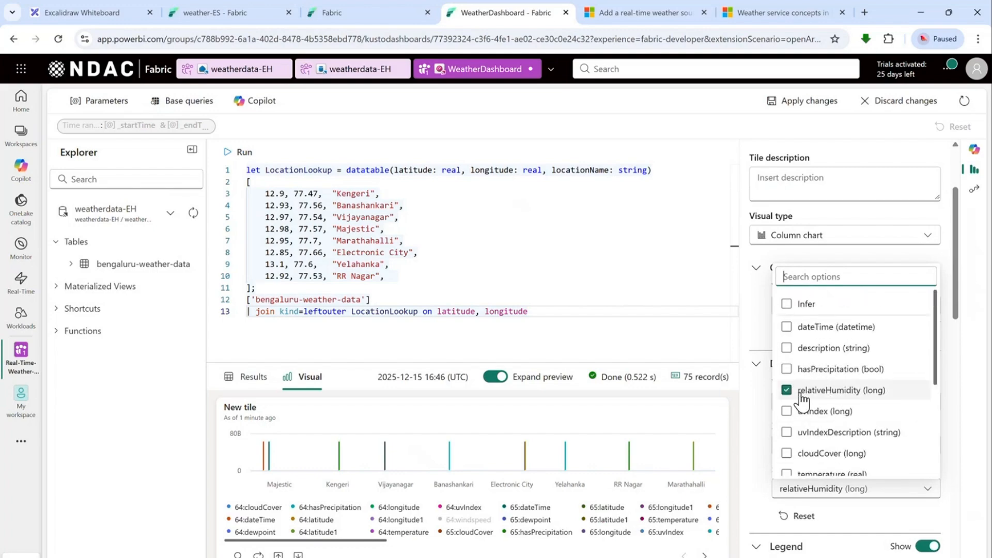
scroll(803, 398, down, 5)
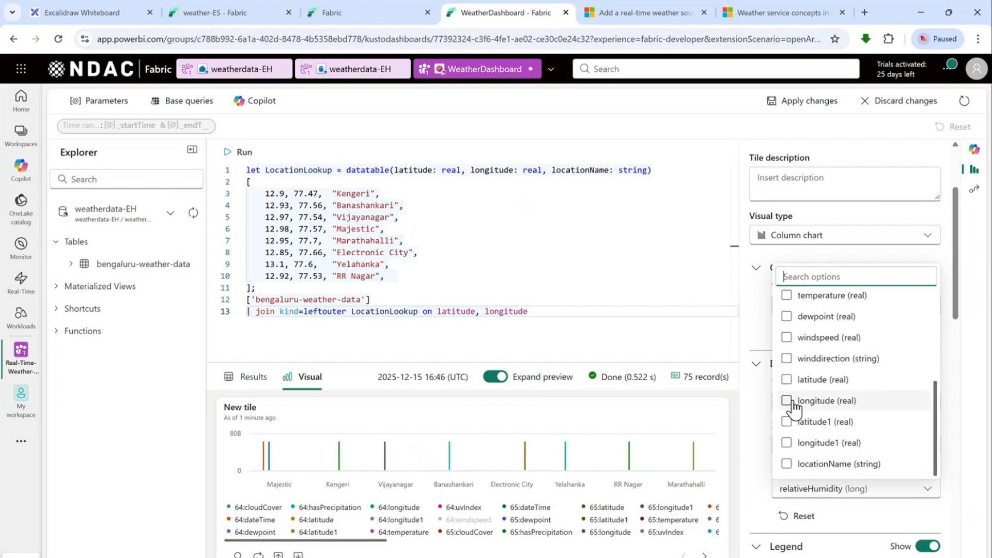
click(788, 297)
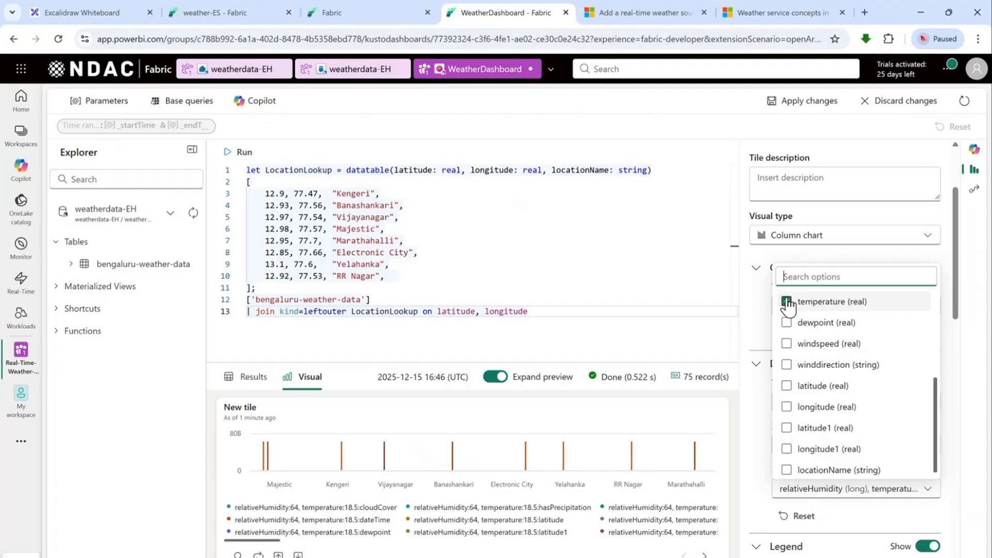
click(952, 511)
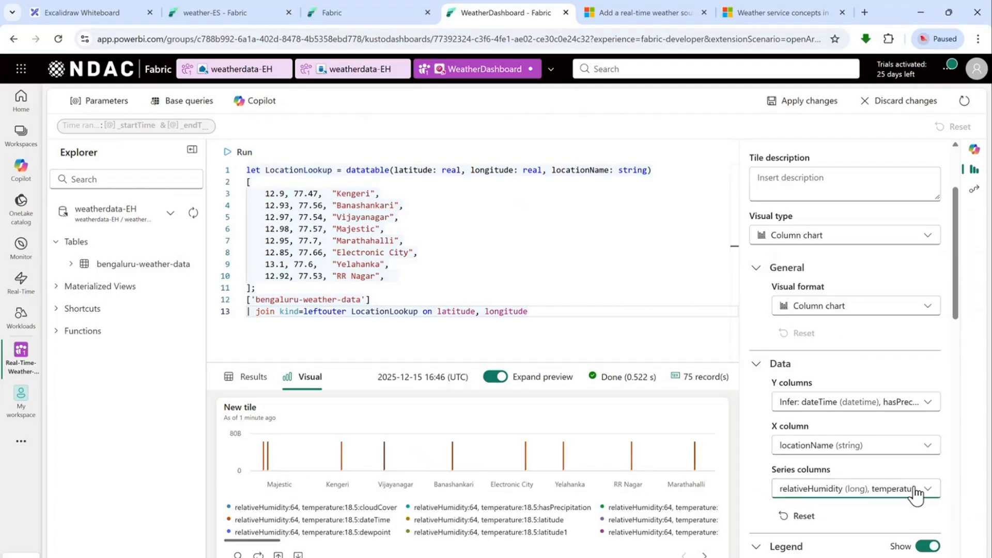
- Set the Y columns of the column chart to relativeHumidity and temperature
click(832, 405)
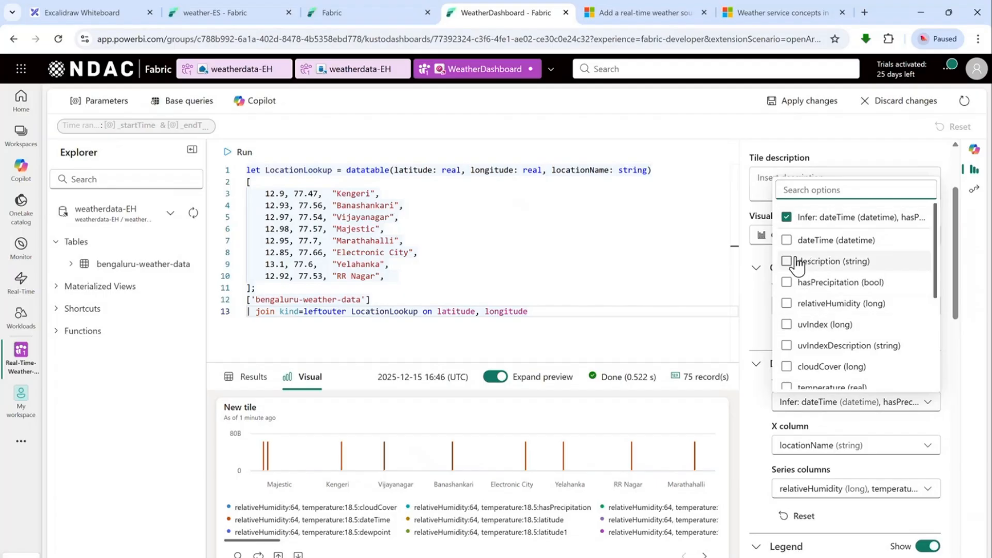
click(787, 306)
scroll(826, 343, down, 3)
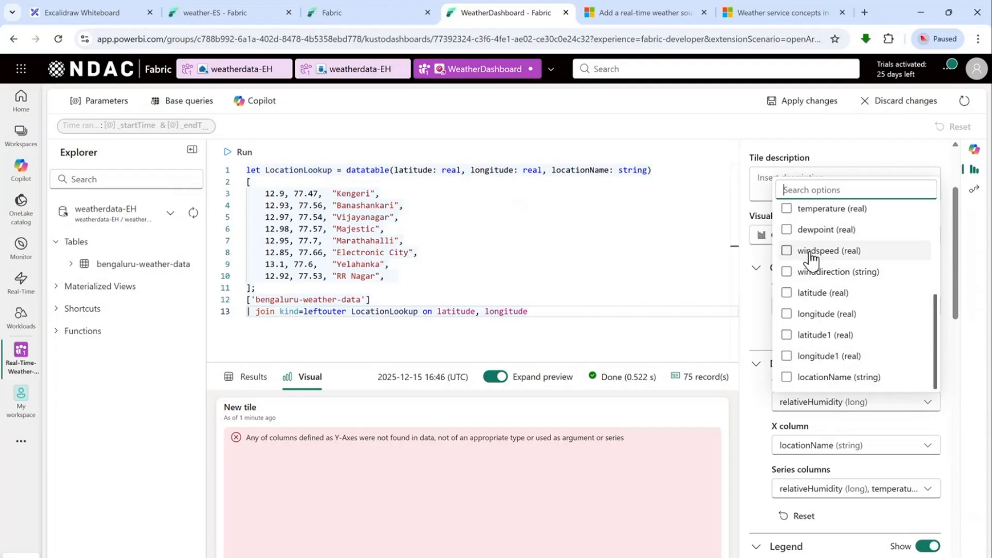
click(787, 211)
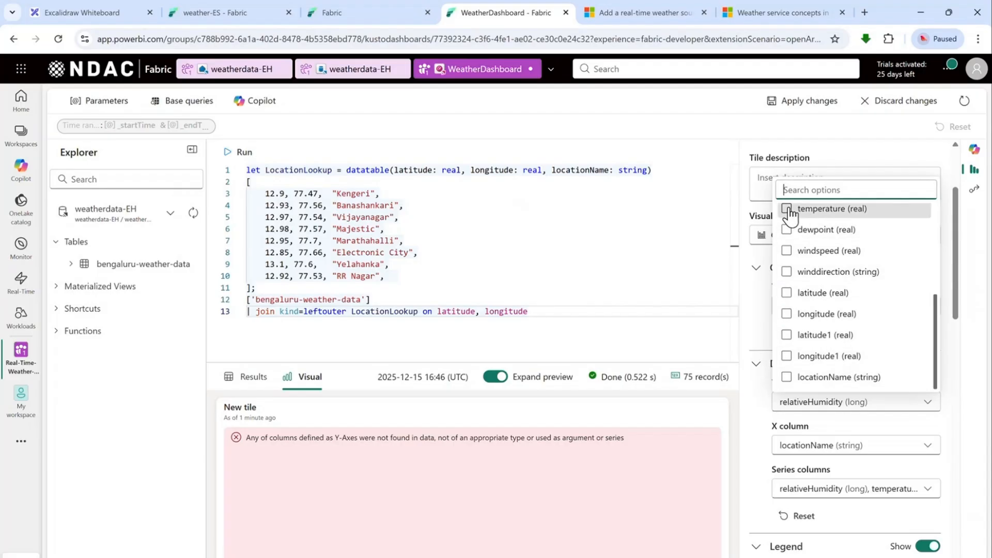
click(948, 463)
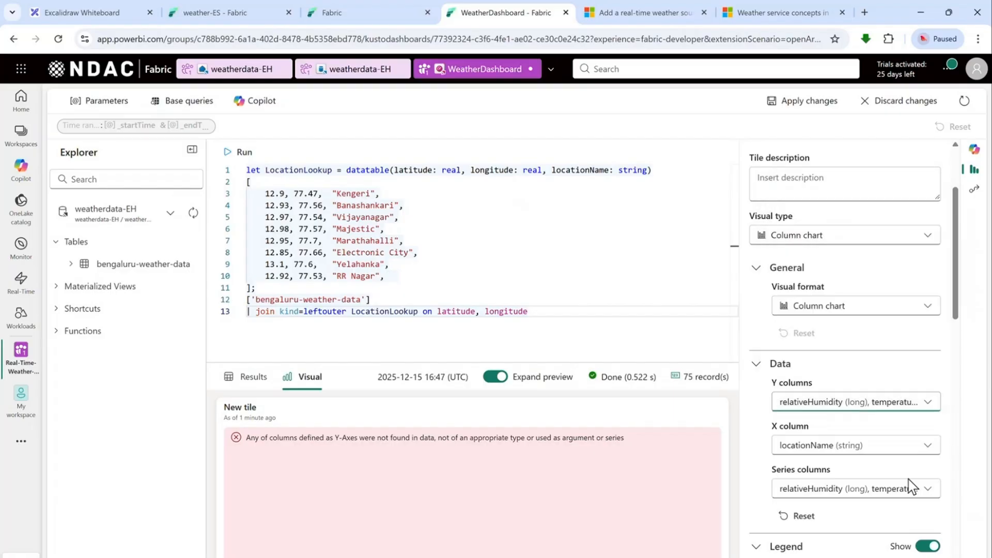
- Deselect relativeHumidity and temperature from the chart's series columns
click(905, 491)
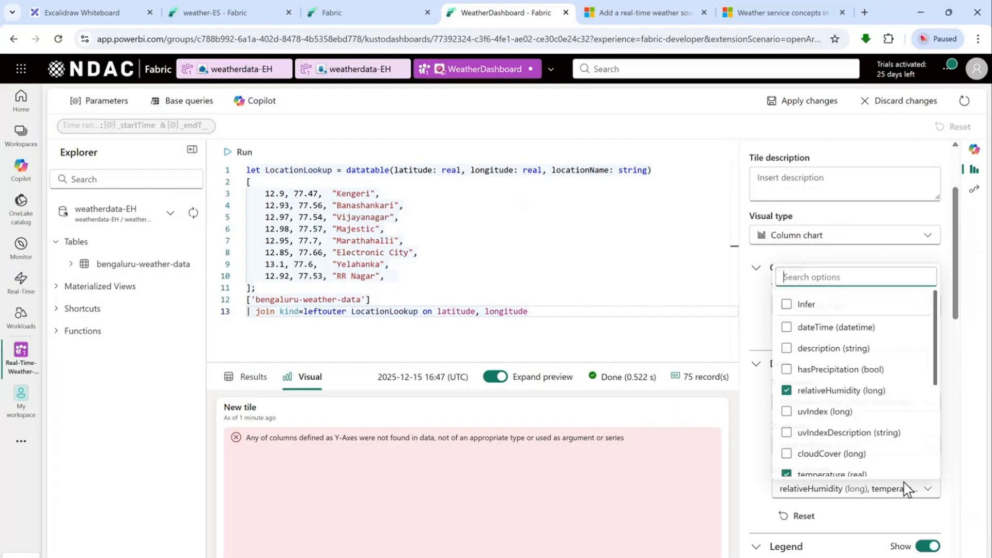
click(786, 390)
click(786, 474)
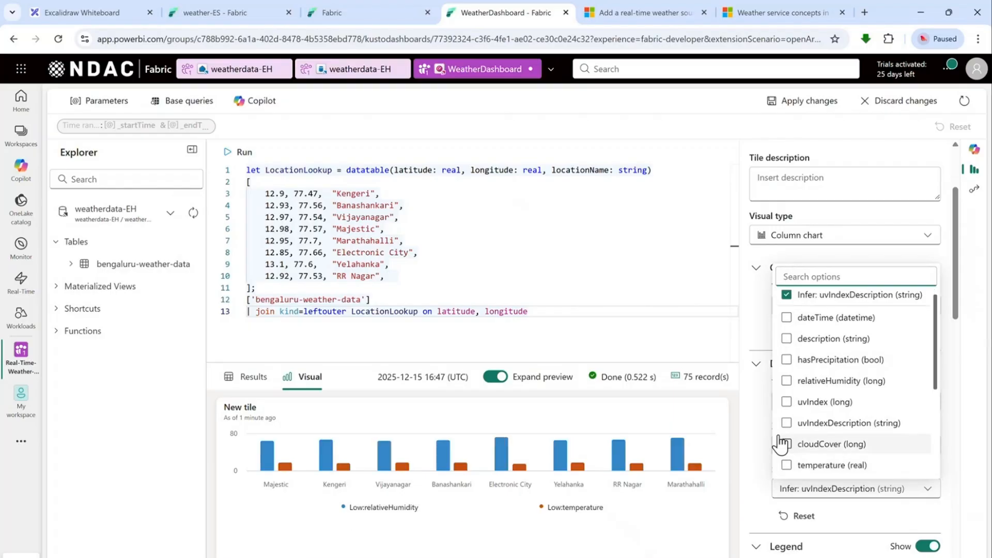
- Try dateTime as the series column of the chart and deselect it again
click(786, 317)
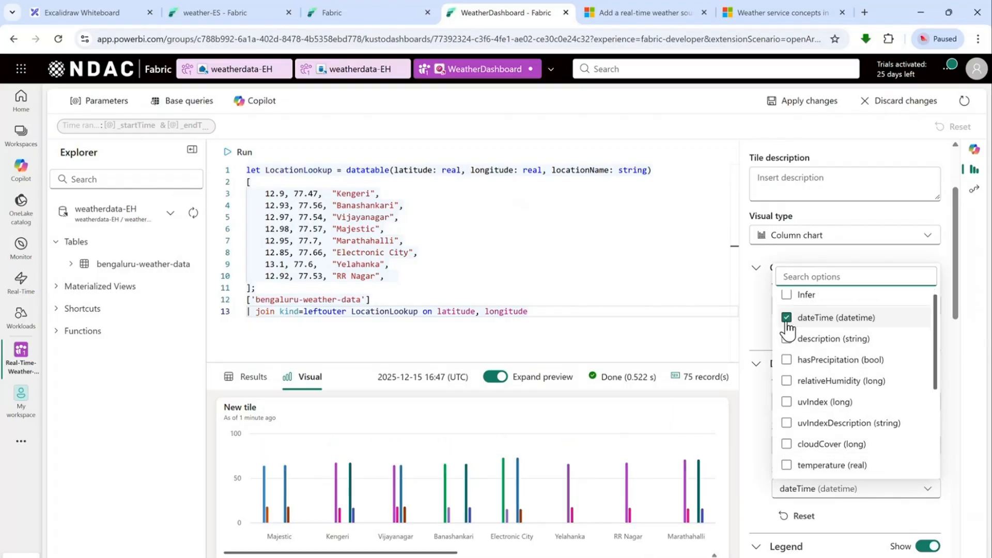
click(786, 318)
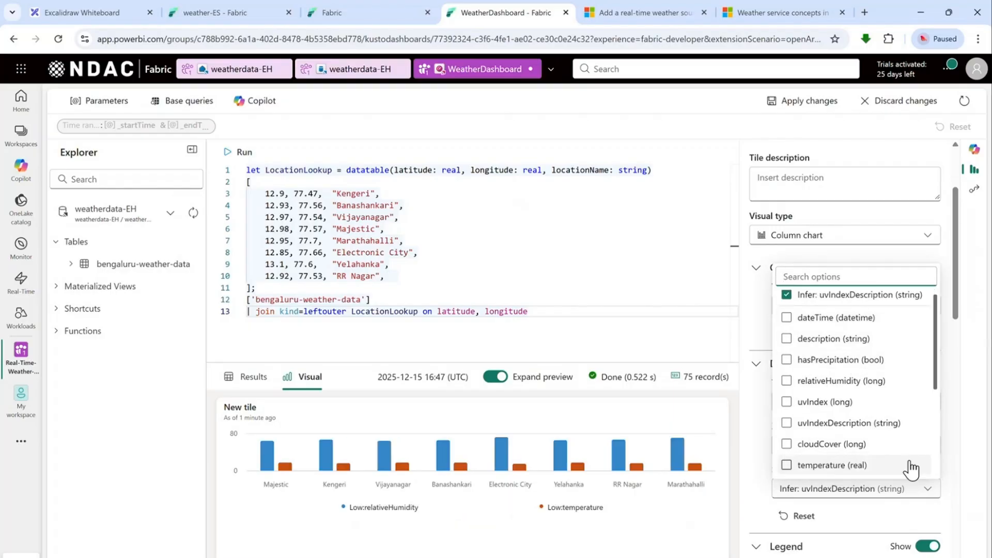
click(951, 478)
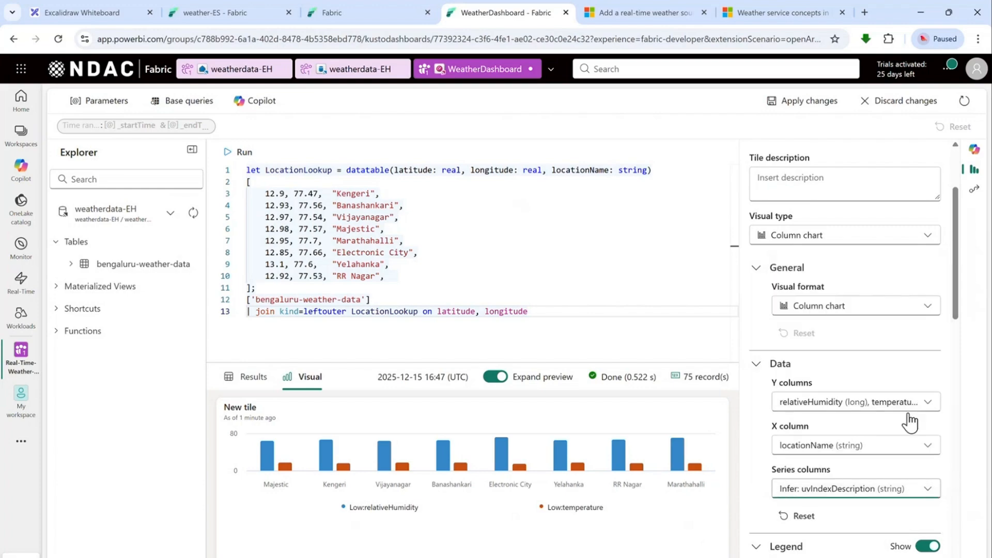
- Copy the entire KQL query and apply the column chart tile to the dashboard
mouse_move(623, 462)
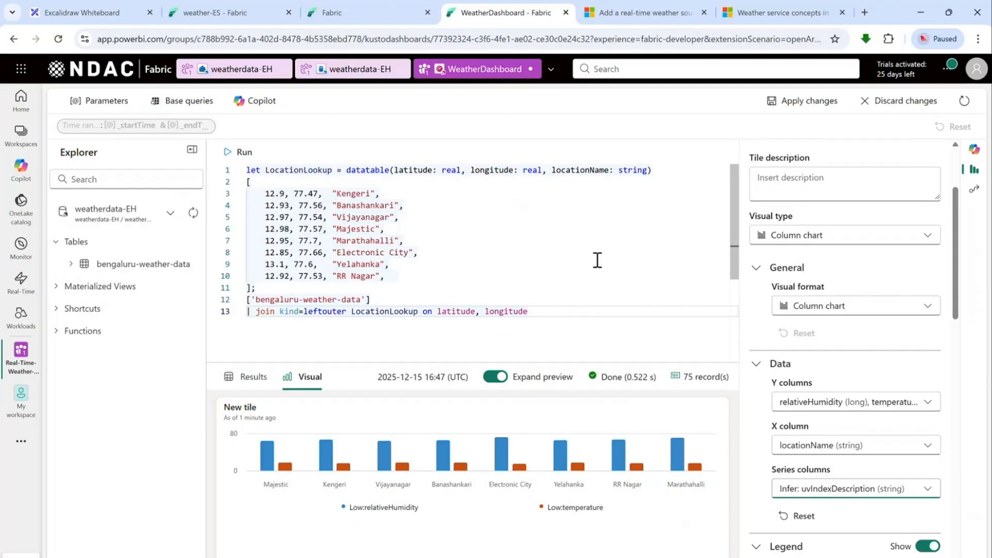
click(549, 250)
key(ctrl+a)
key(ctrl+c)
click(803, 101)
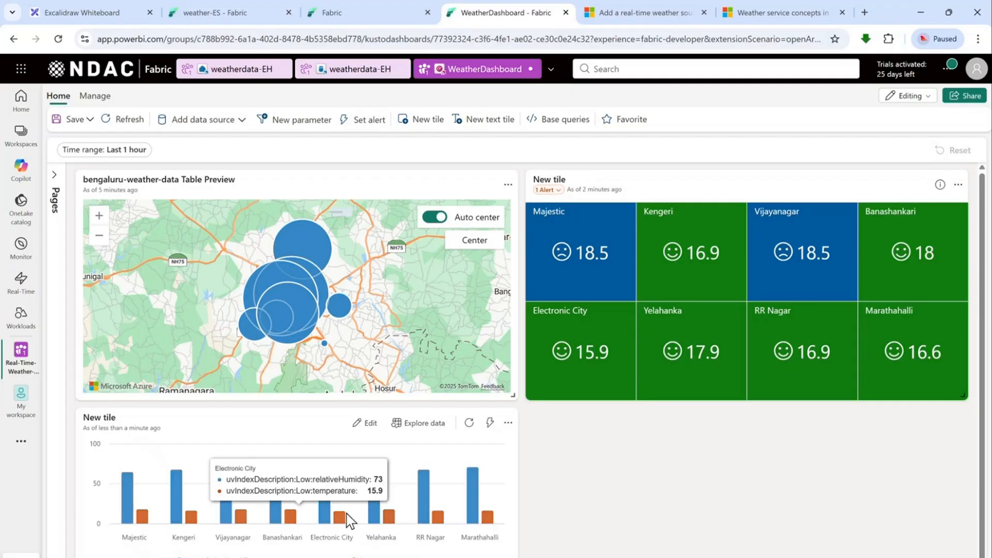
- Add a new dashboard tile and run the copied LocationLookup join query in place of the example query
click(484, 121)
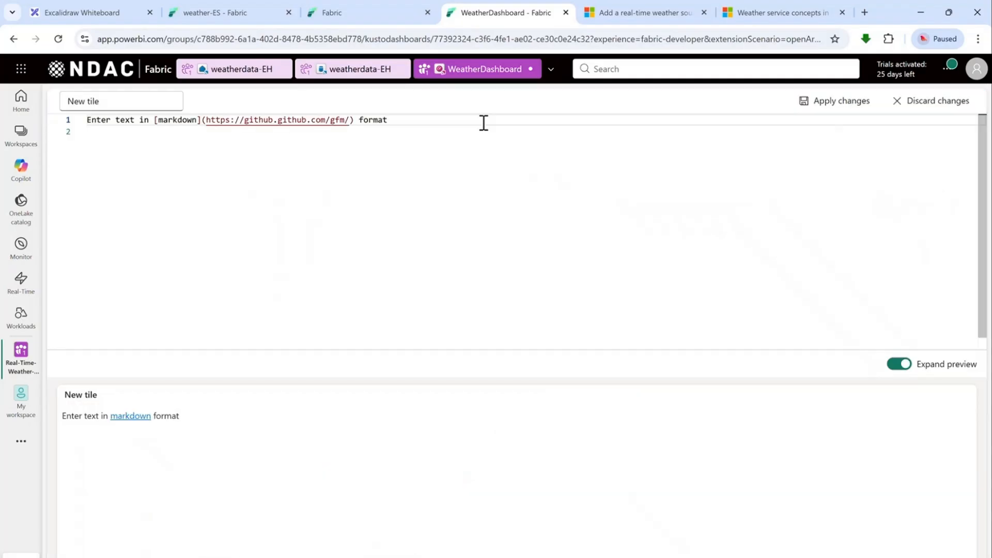
click(910, 103)
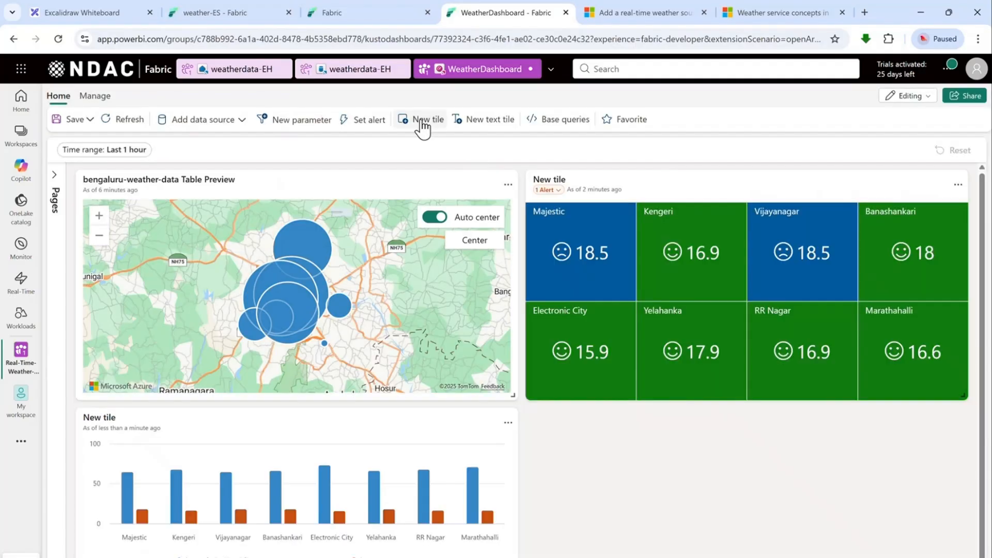
click(420, 122)
drag(385, 219, 233, 178)
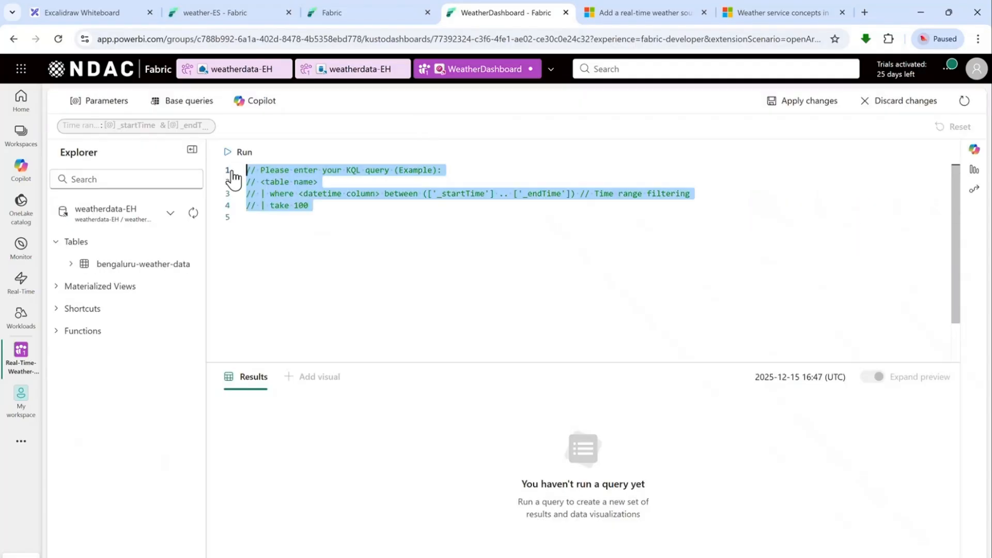
key(ctrl+v)
click(244, 152)
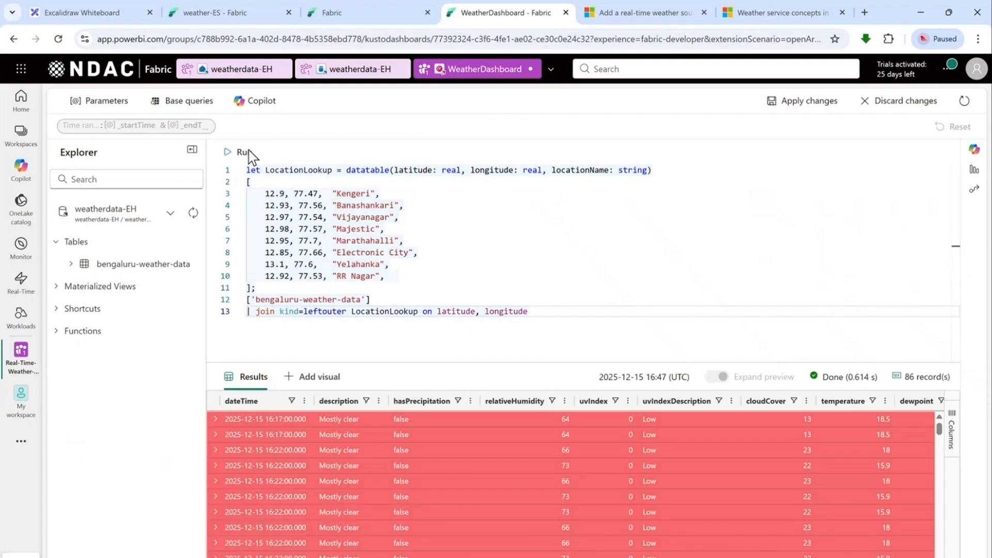
- Visualize the joined query results as an area chart with inferred columns and apply the tile to the dashboard
click(330, 380)
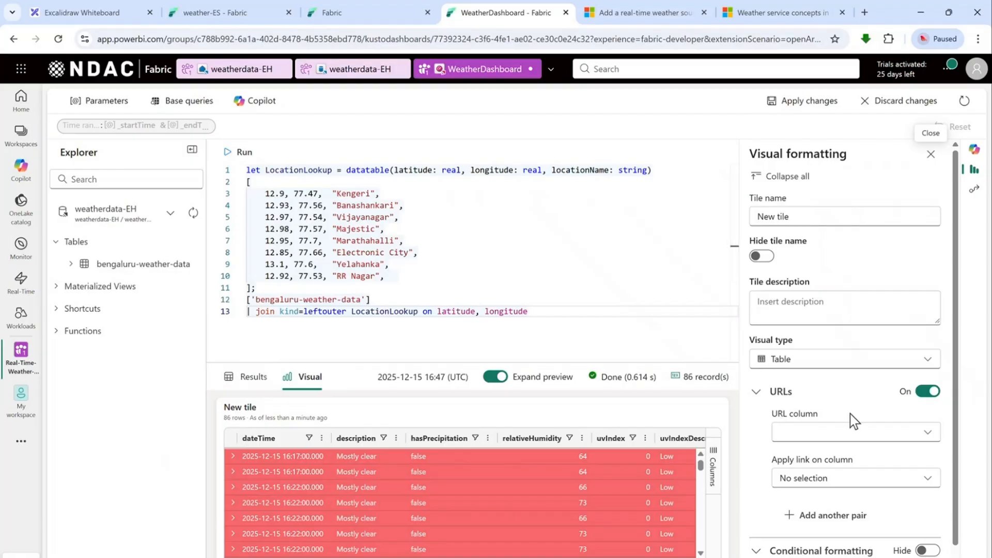
click(832, 360)
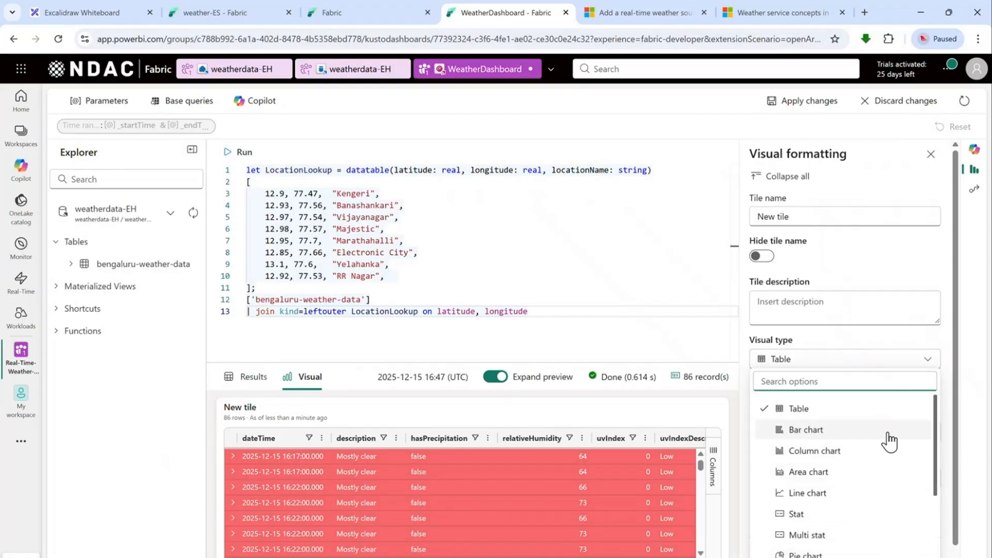
click(841, 470)
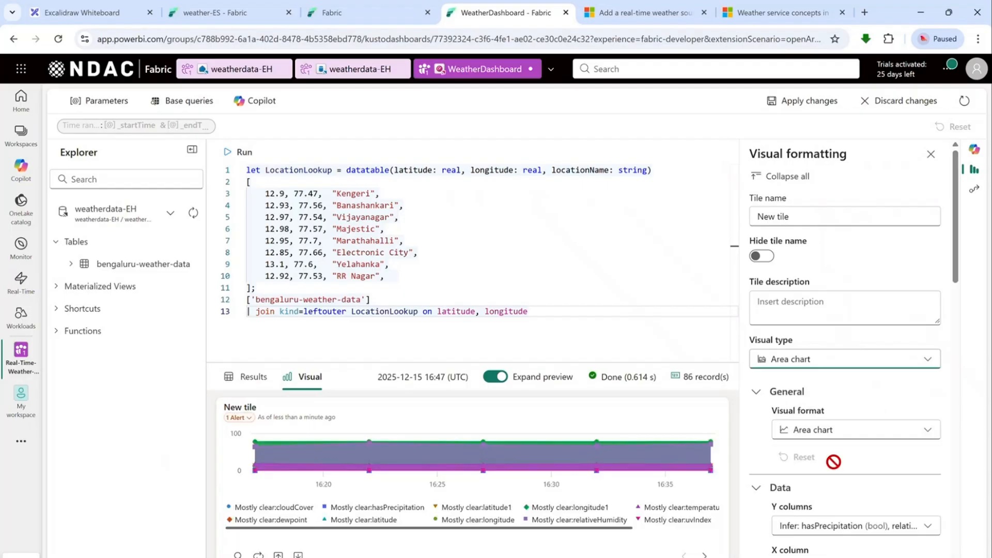
scroll(841, 483, down, 3)
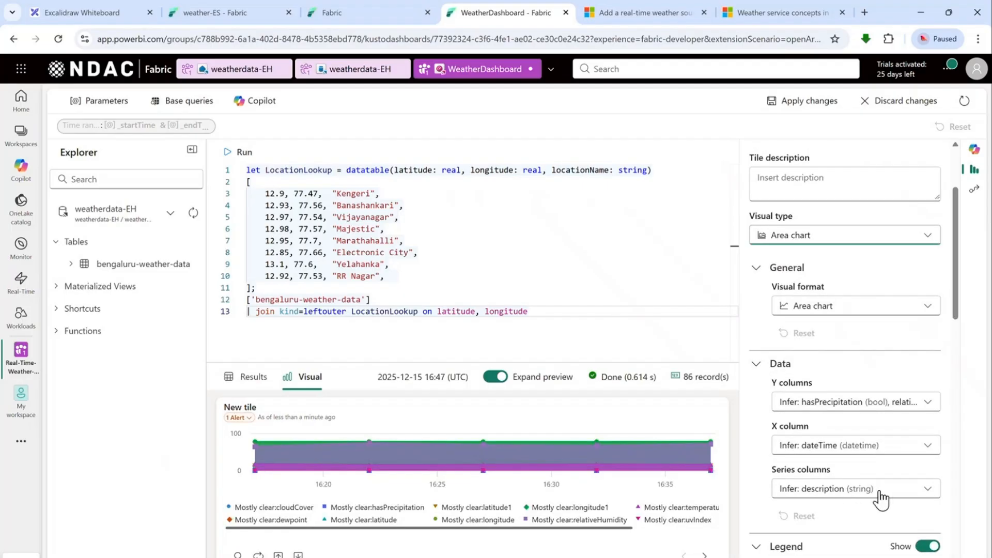
scroll(870, 438, down, 8)
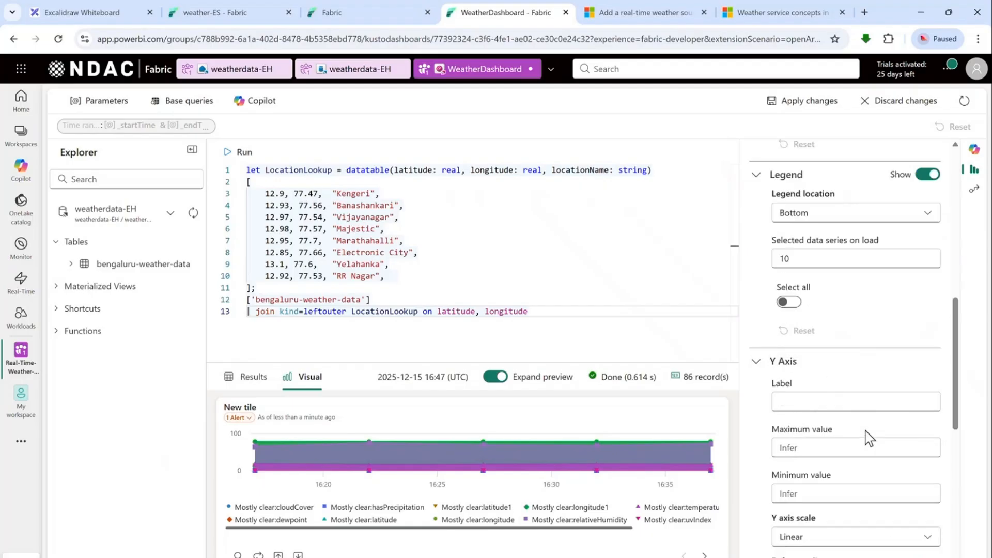
scroll(870, 439, up, 10)
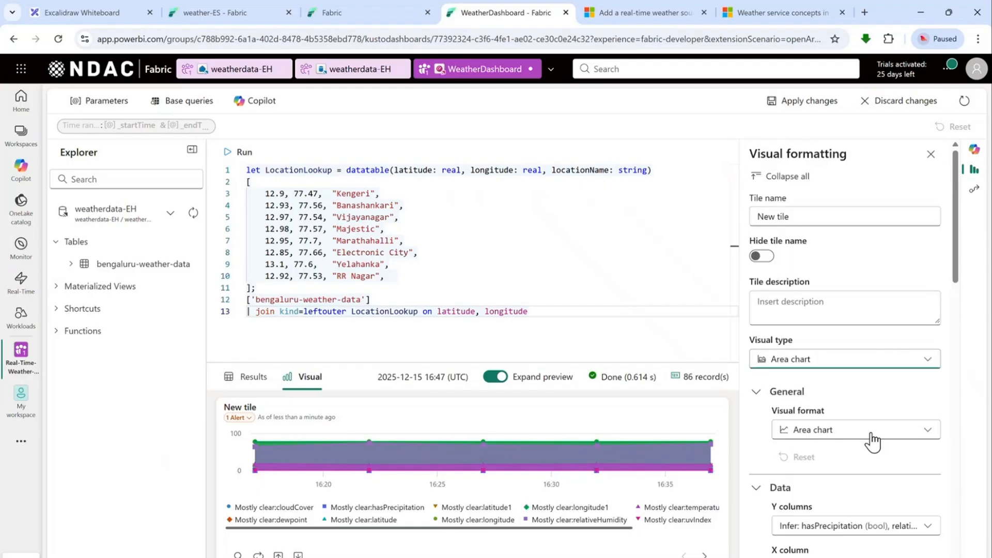
click(803, 102)
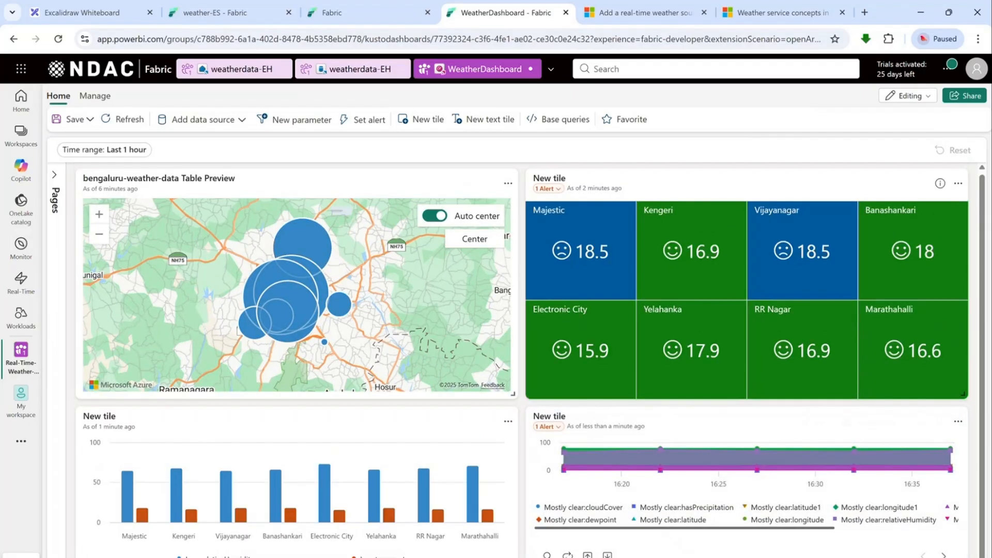
mouse_move(811, 341)
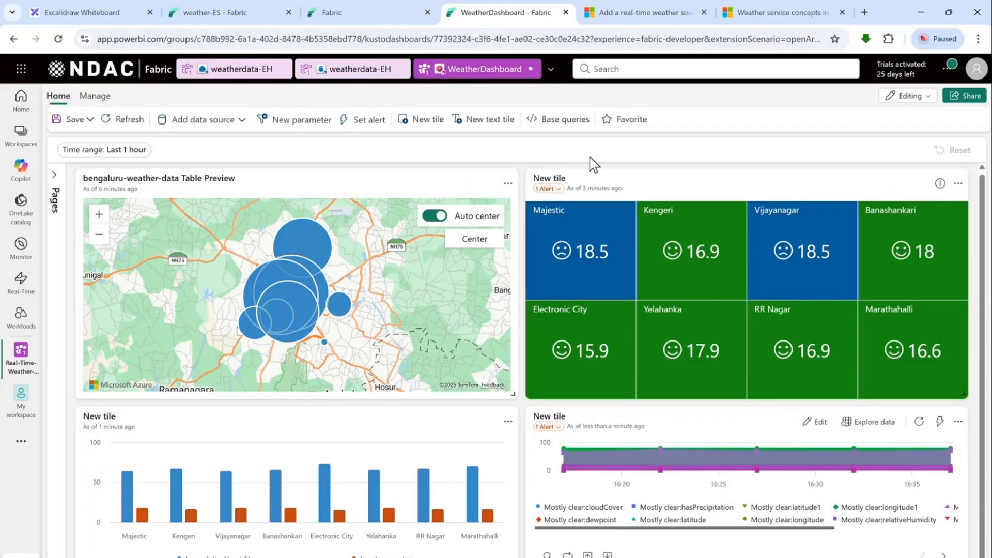
scroll(298, 319, up, 5)
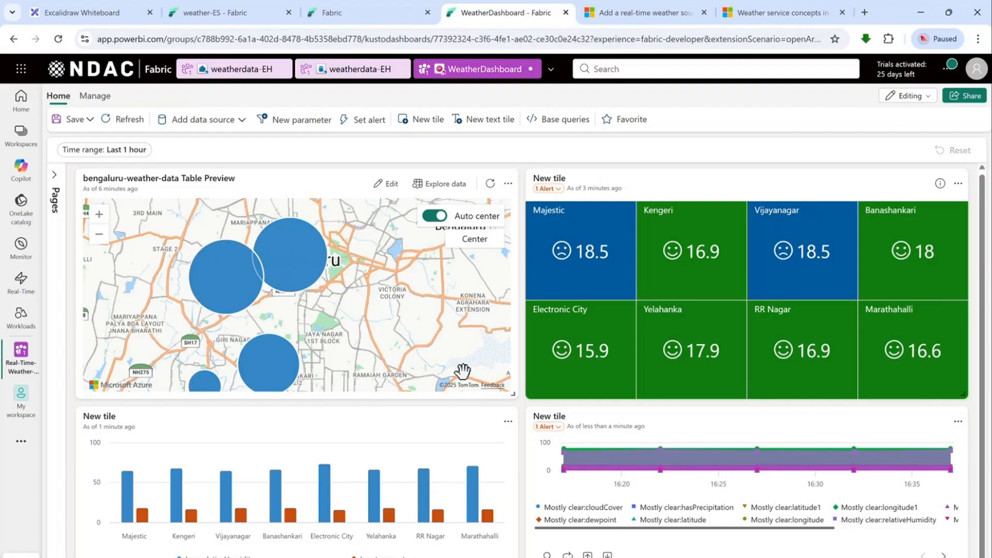
- Add another tile and run the query ['bengaluru-weather-data'] | take 100 in place of the example query
click(427, 124)
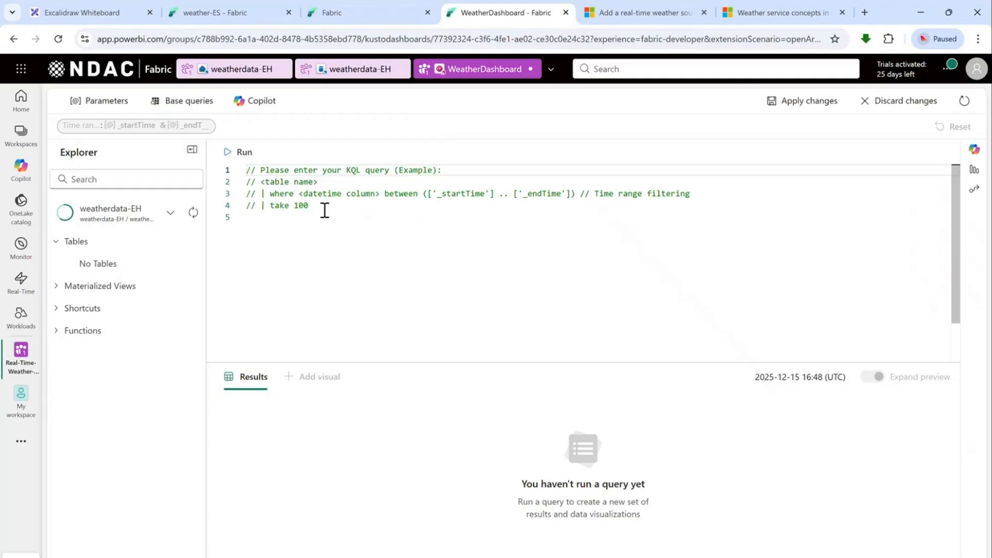
drag(315, 205, 253, 170)
text(ben)
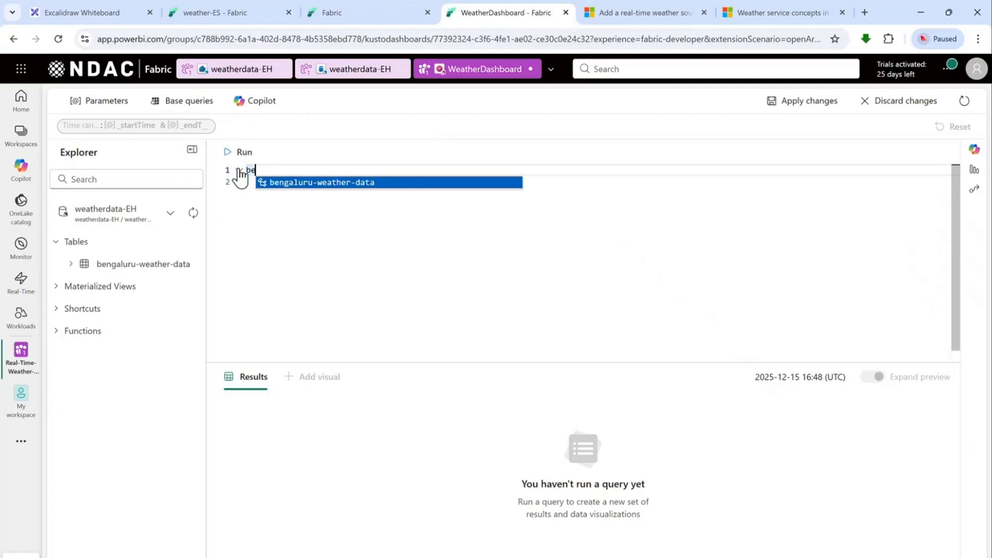
key(Return)
key(Return)
text(| )
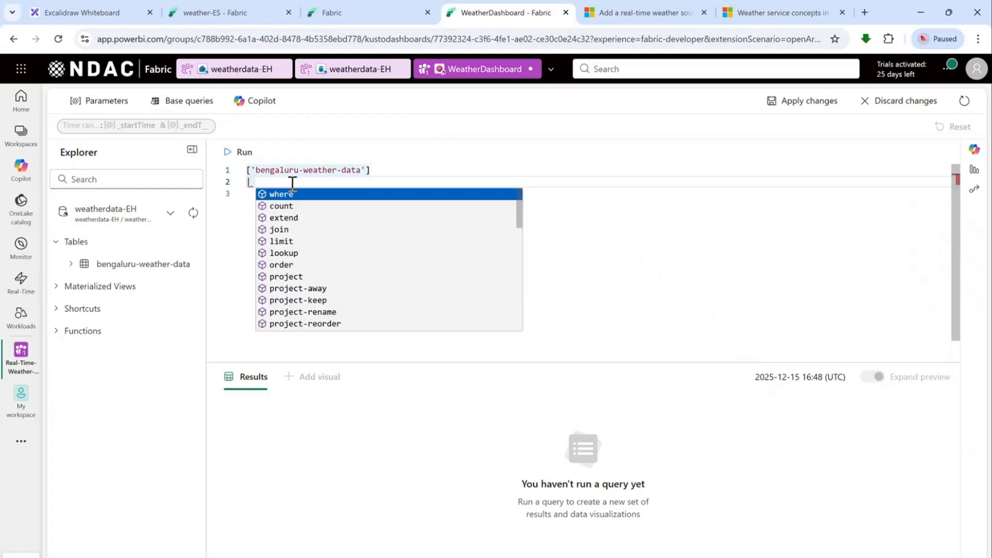
text(ta)
key(Return)
text(100)
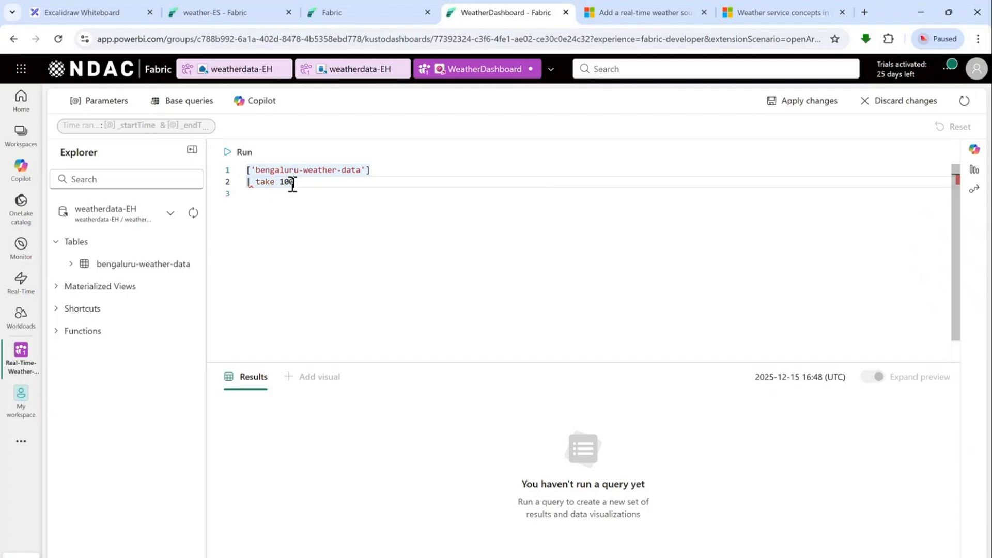
click(235, 155)
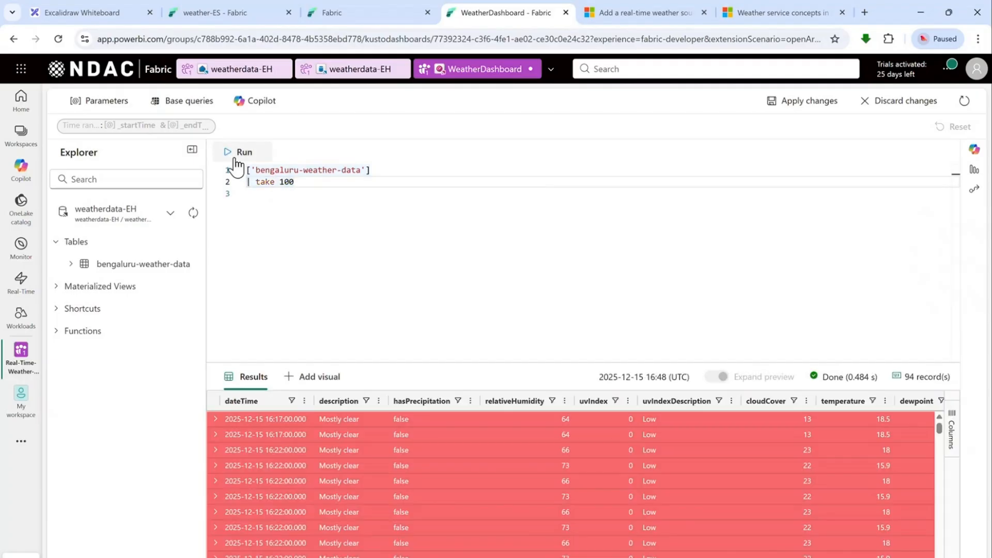
- Add a Stat visual with description as its value column and apply the tile to the dashboard
click(333, 376)
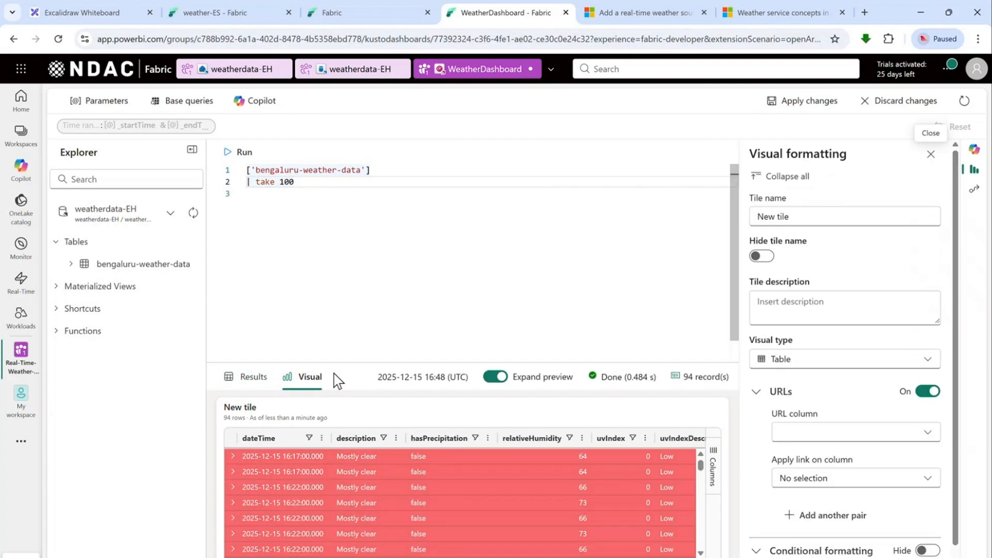
click(841, 360)
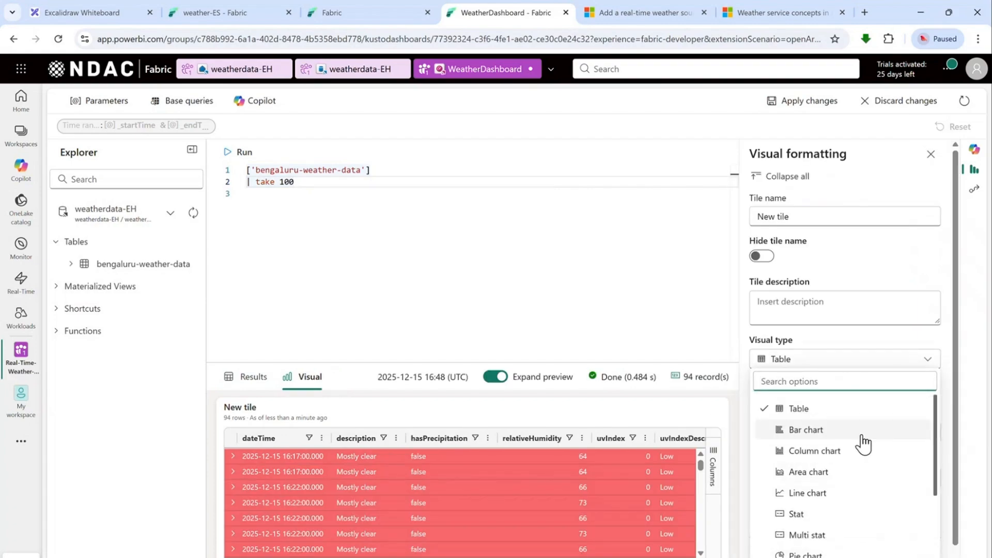
click(832, 514)
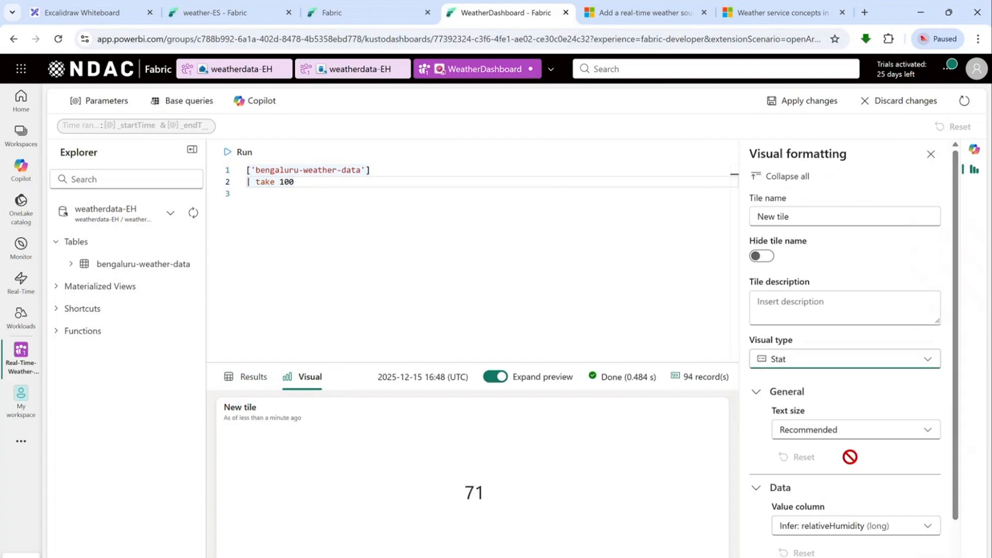
scroll(849, 457, down, 2)
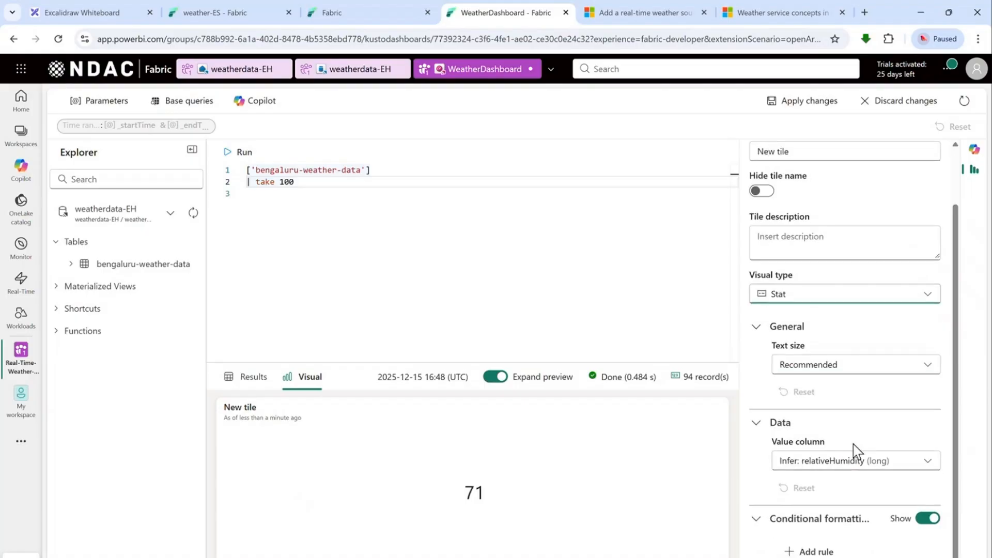
click(875, 460)
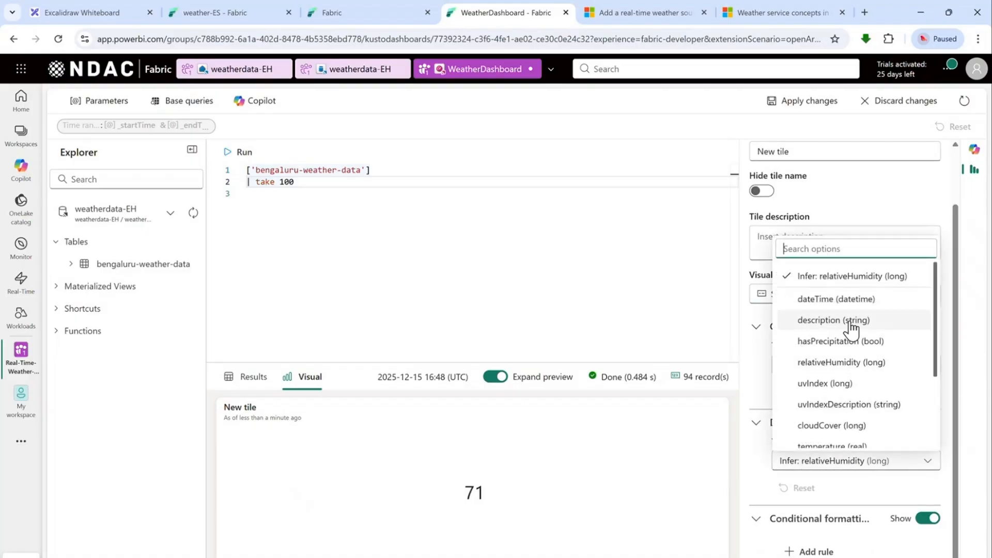
click(824, 322)
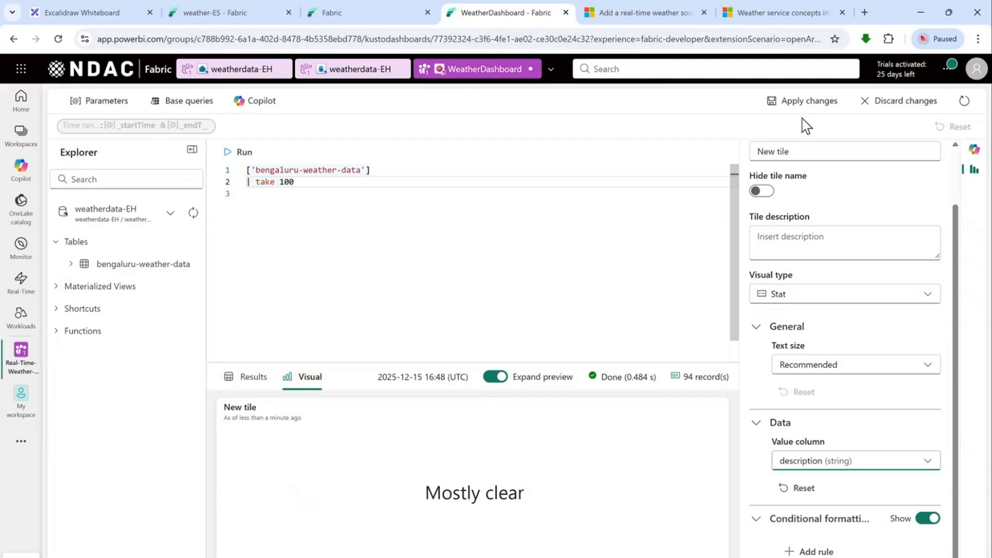
click(807, 101)
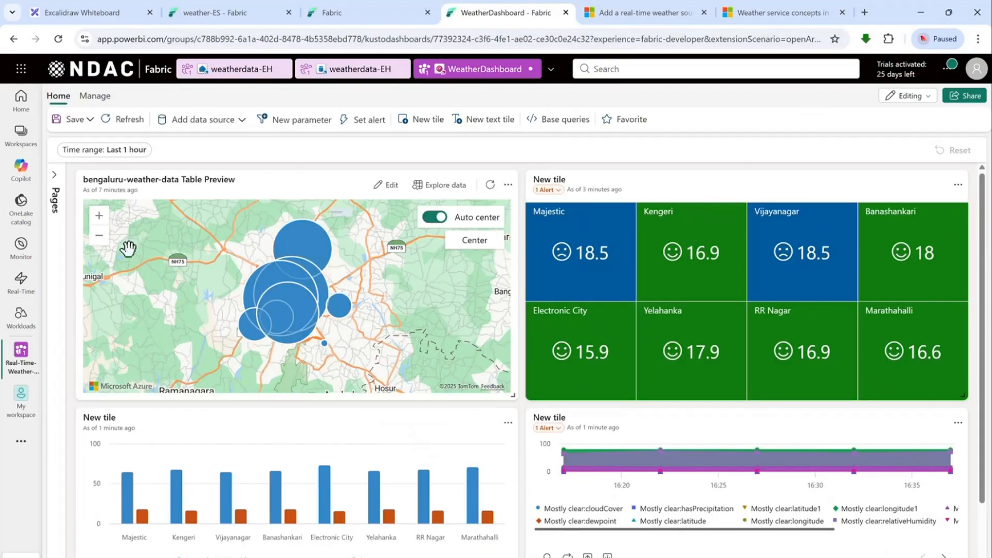
- Rename the map tile to "Weather by location", copy that name and apply the change
click(380, 190)
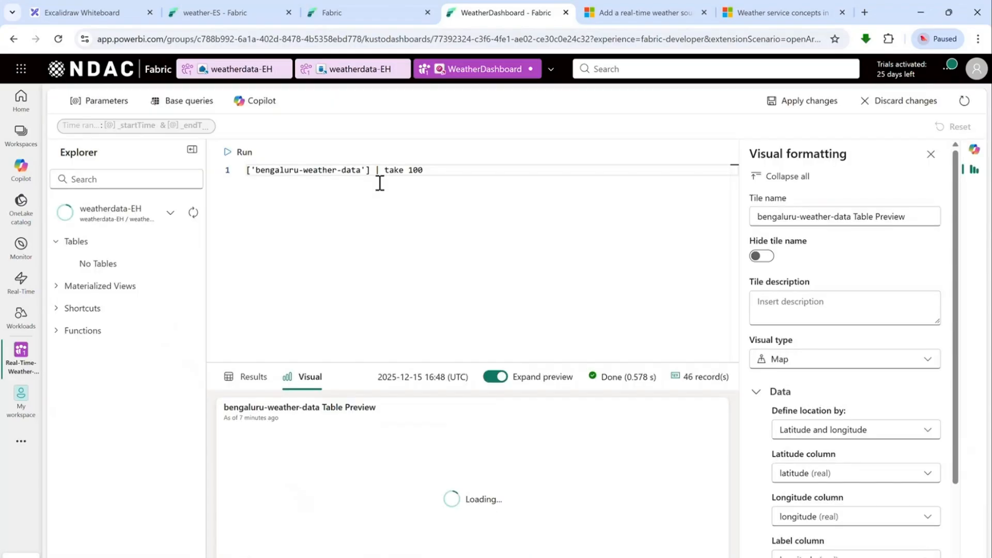
drag(910, 214, 717, 230)
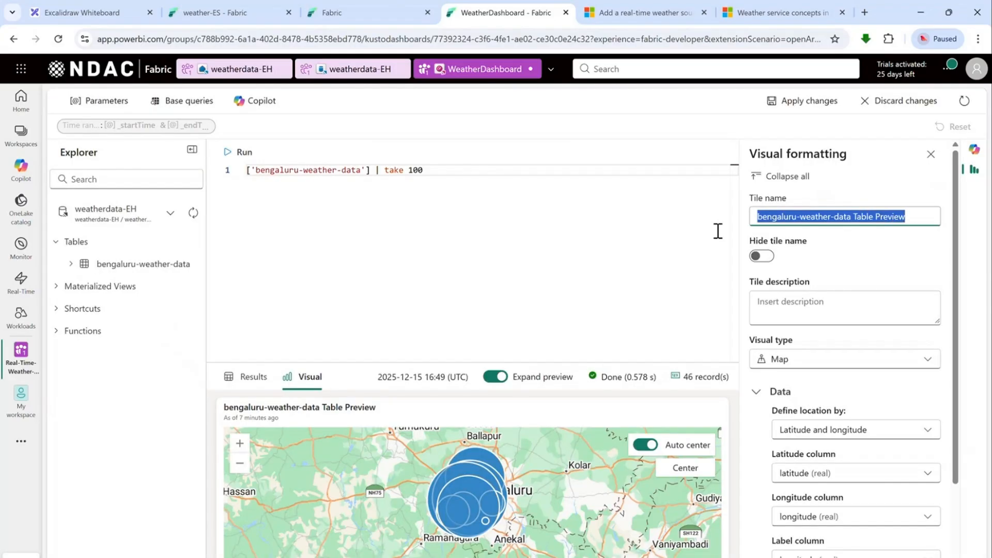
text(Weath)
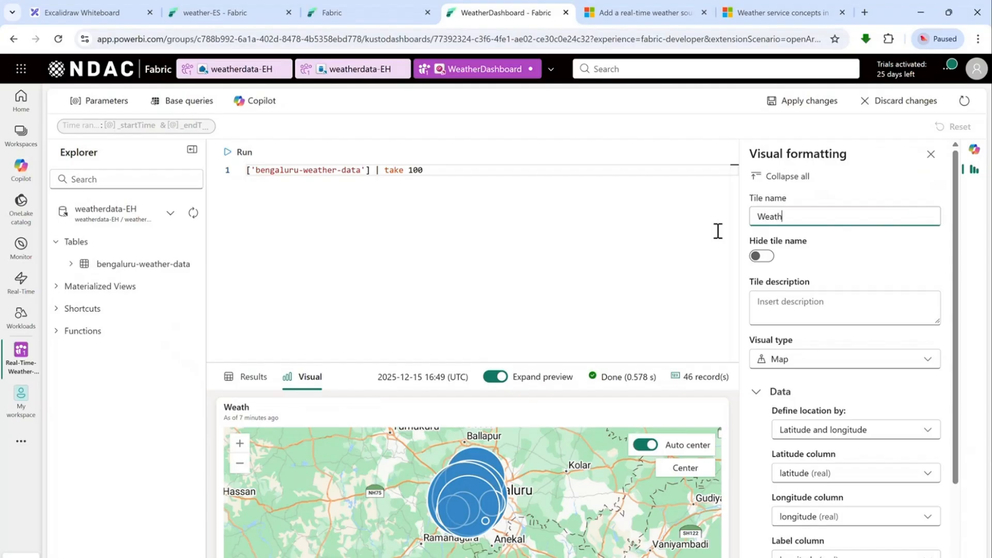
text(er by location)
key(ctrl+a)
key(ctrl+c)
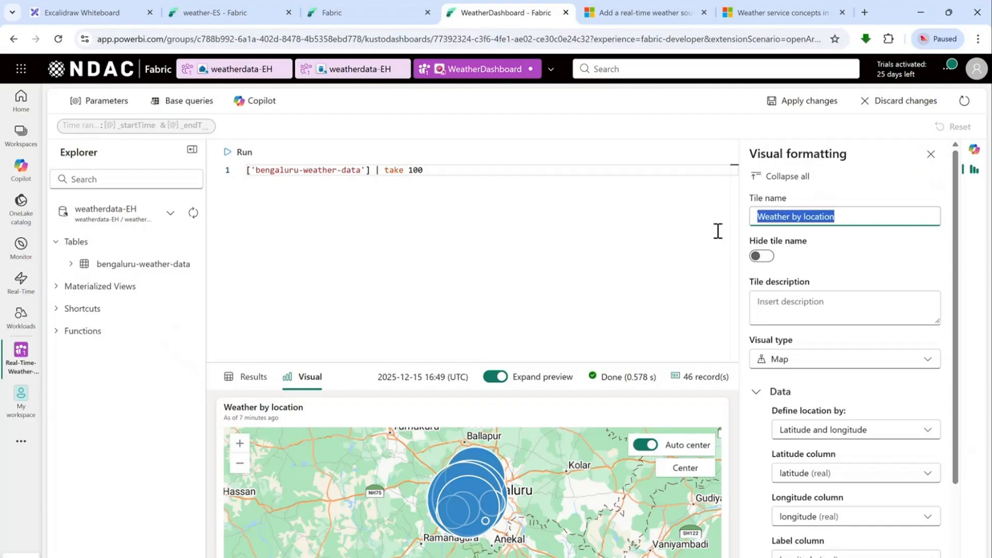
click(769, 101)
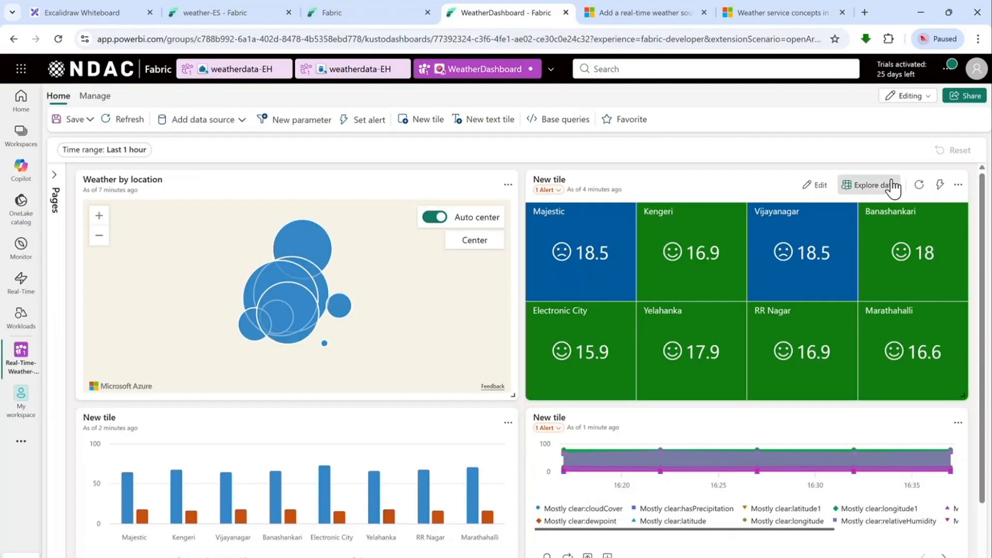
- Rename the multi stat tile to "Temperature by location" and apply the change to the dashboard
click(866, 184)
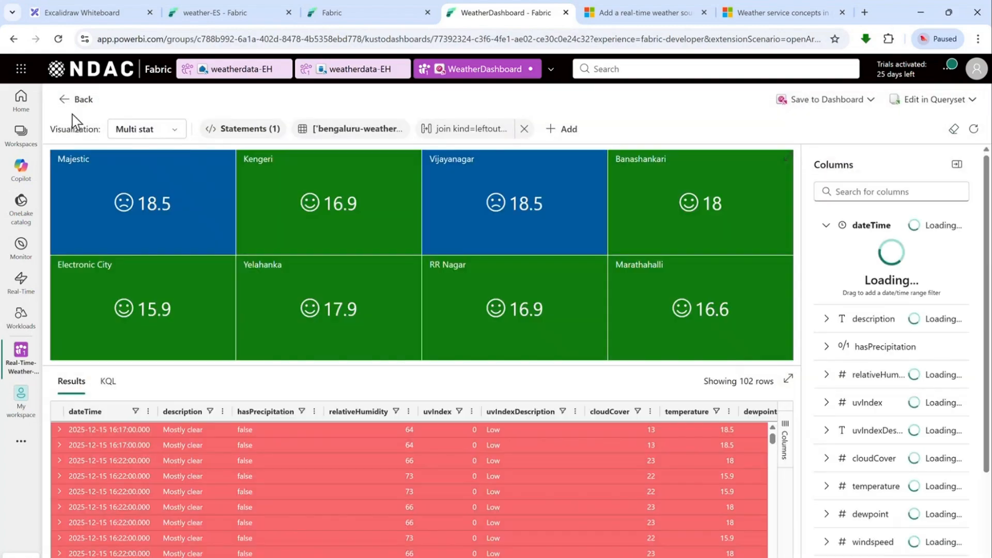
click(73, 99)
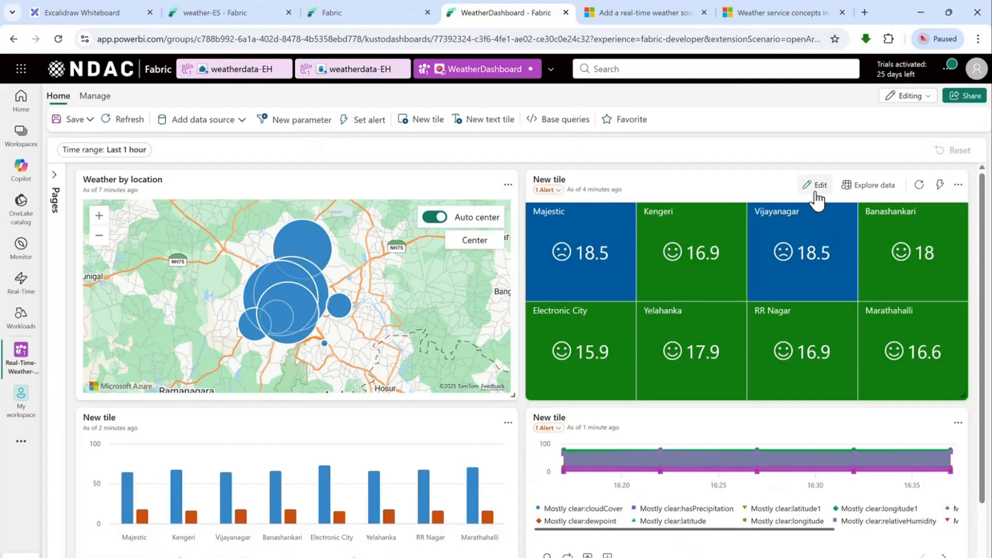
click(817, 187)
click(809, 212)
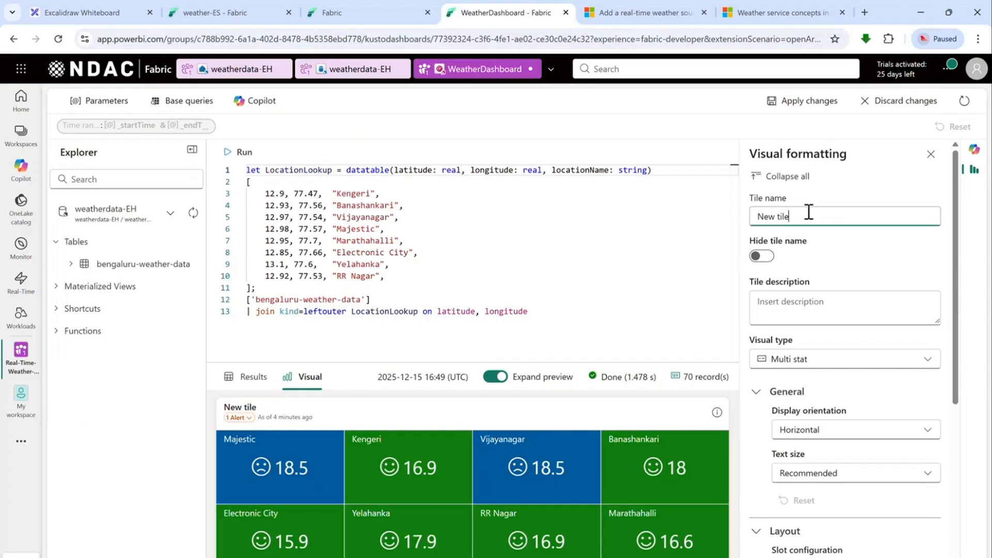
key(ctrl+a)
key(ctrl+v)
drag(790, 217, 747, 225)
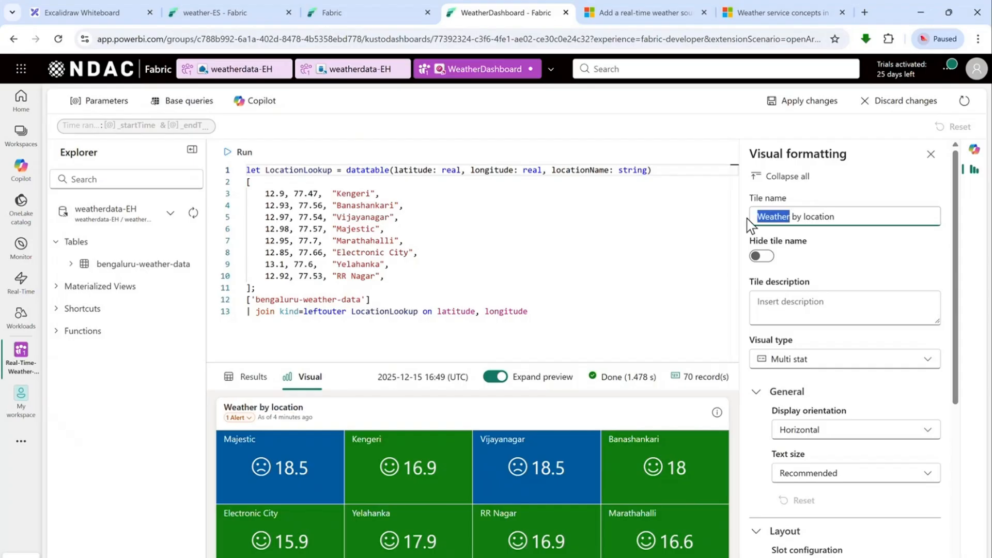
text(Temperat)
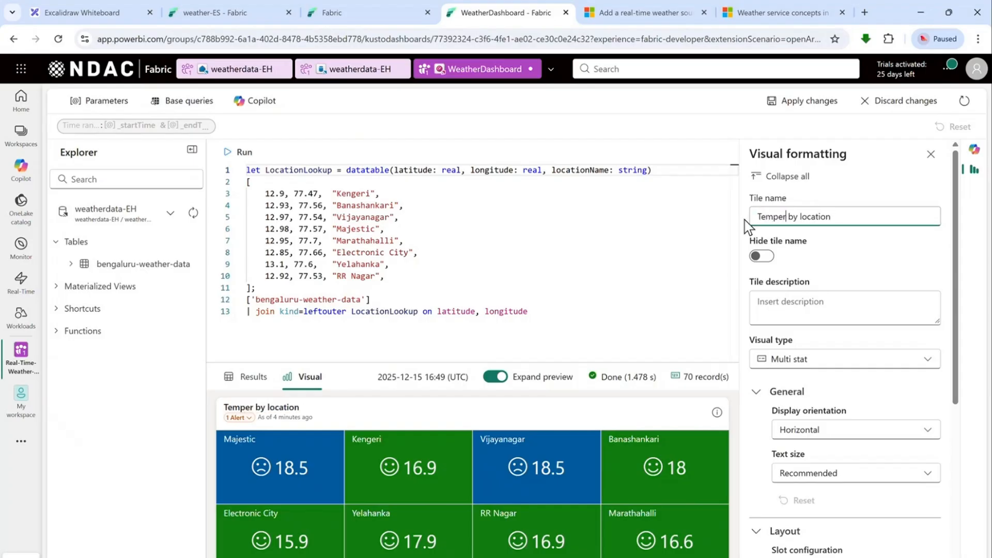
text(ure)
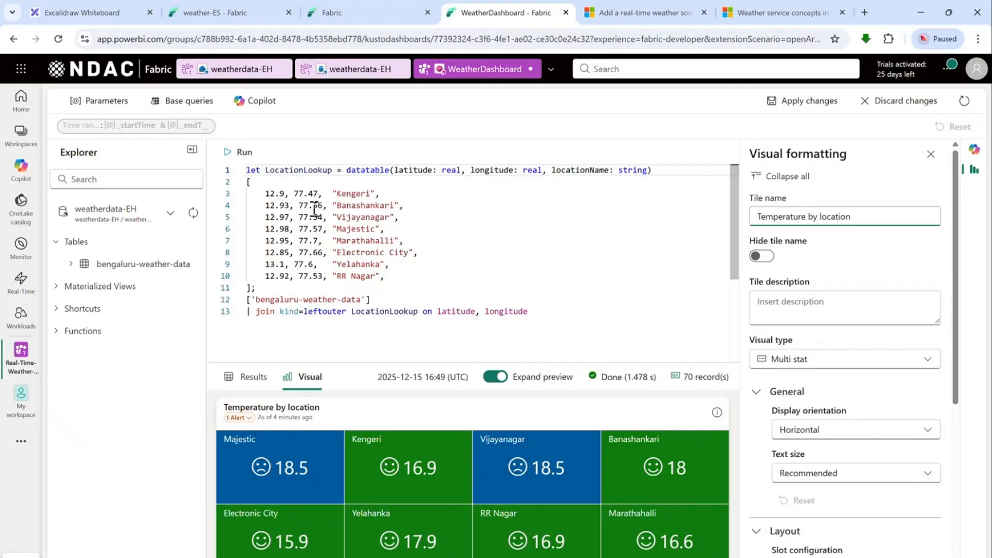
click(800, 101)
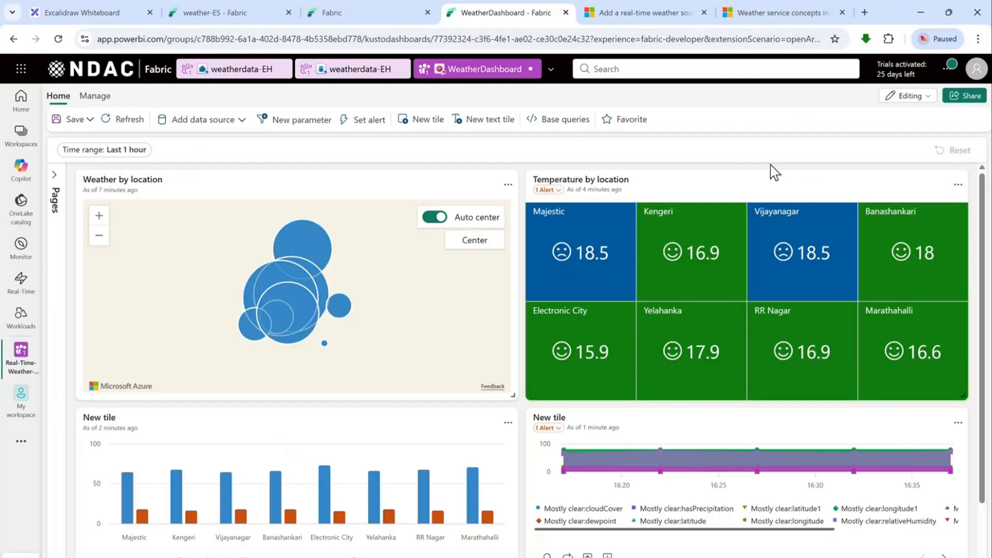
- Rename the column chart tile to "Location by Humidity and temperature" and apply the change to the dashboard
mouse_move(339, 421)
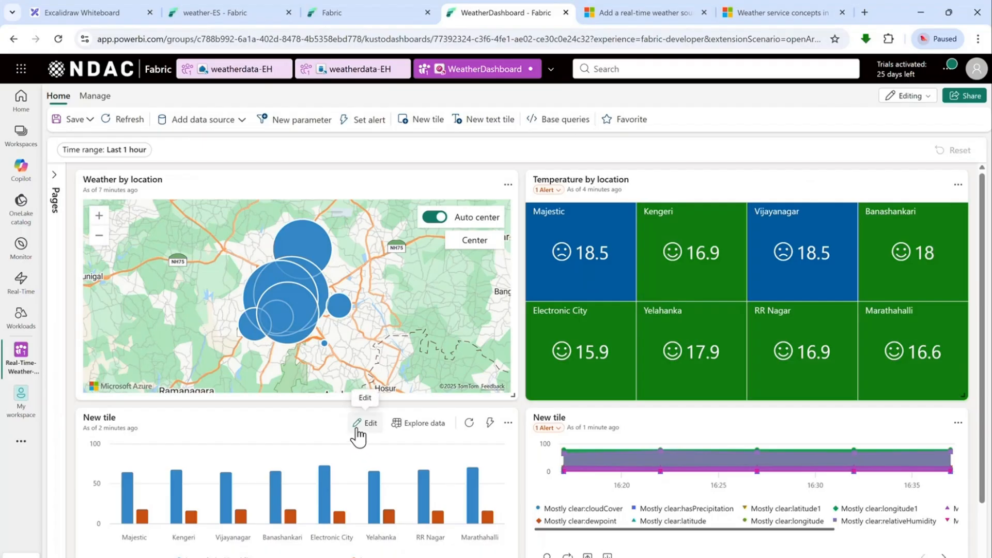
click(357, 429)
triple_click(851, 219)
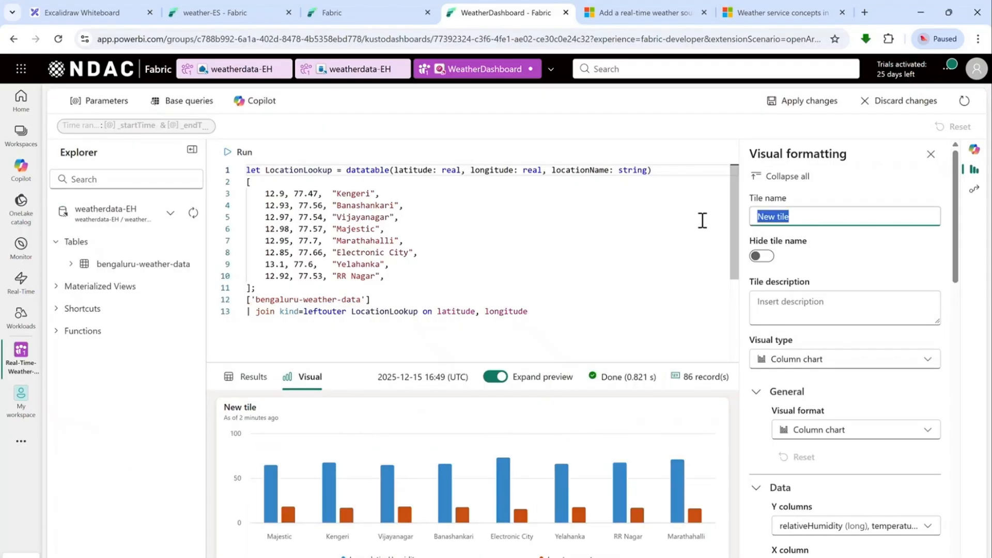
text(Locatio)
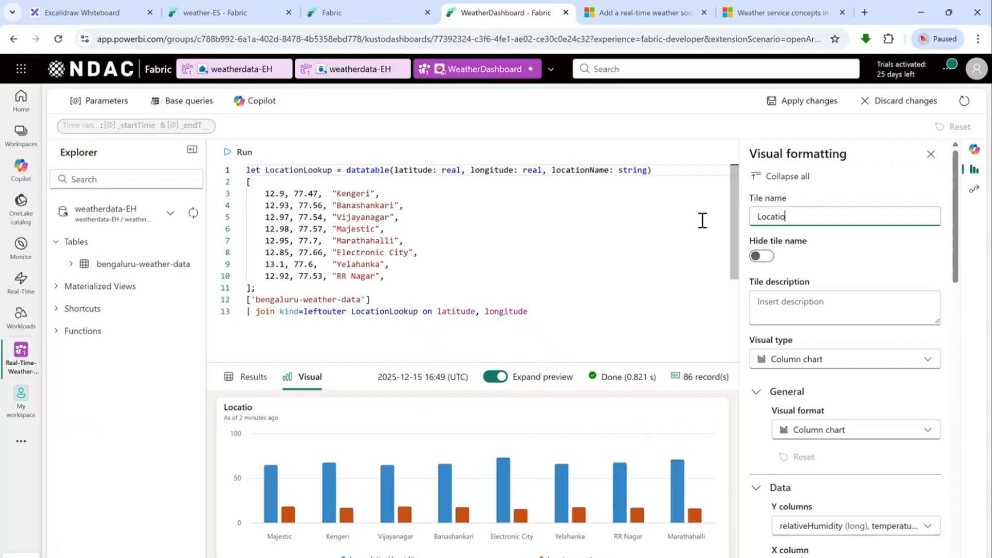
text(n by Humidity and )
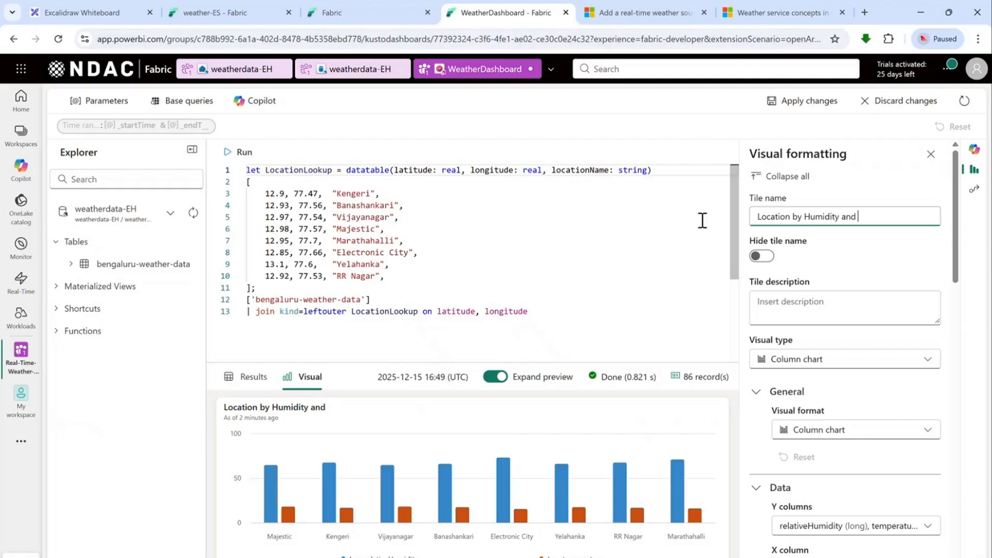
text(temperature)
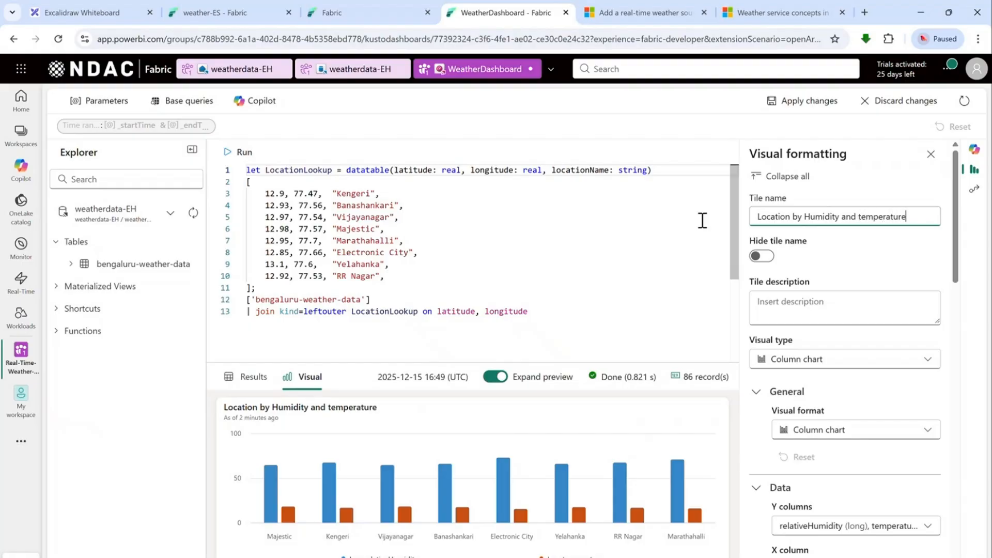
key(ctrl+a)
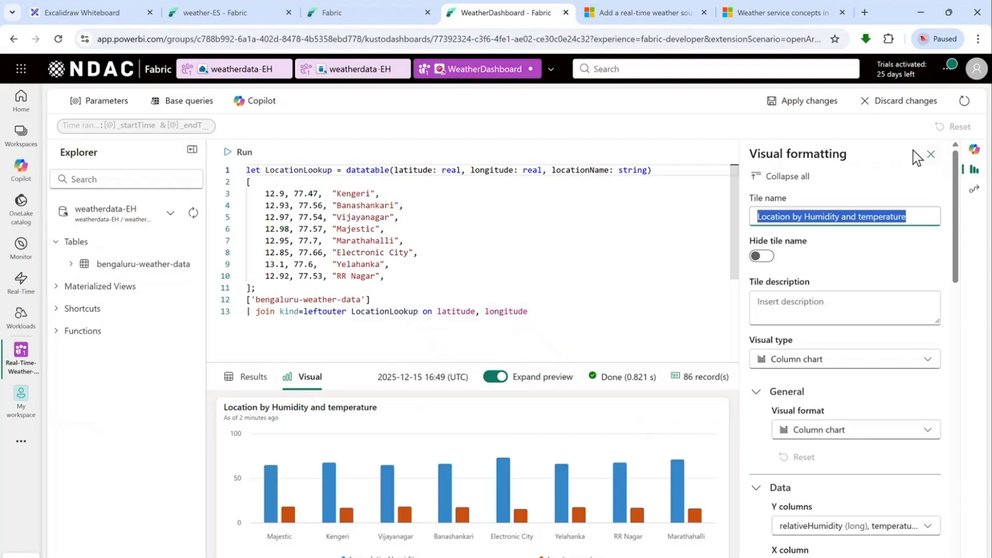
click(801, 109)
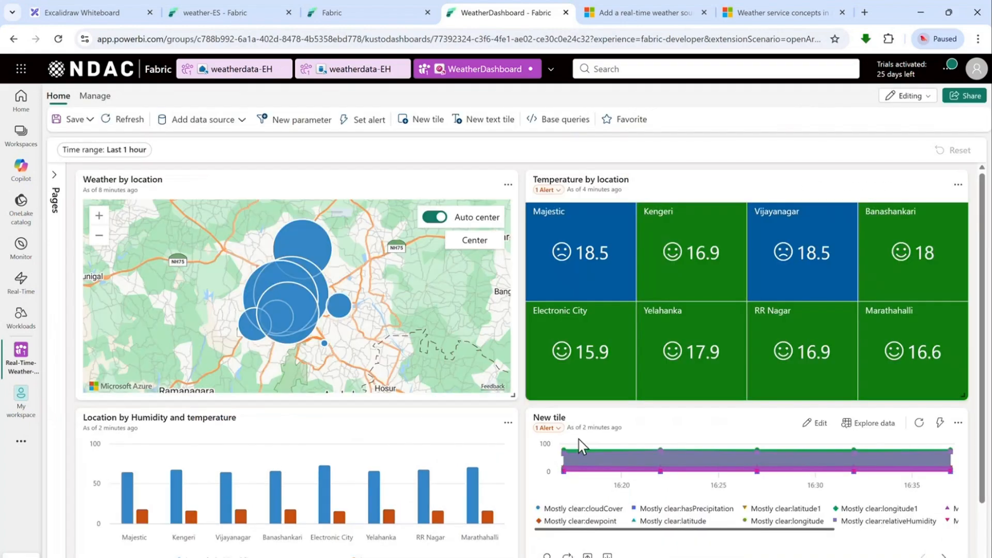
- Look over the renamed tiles and save the dashboard
scroll(556, 419, down, 2)
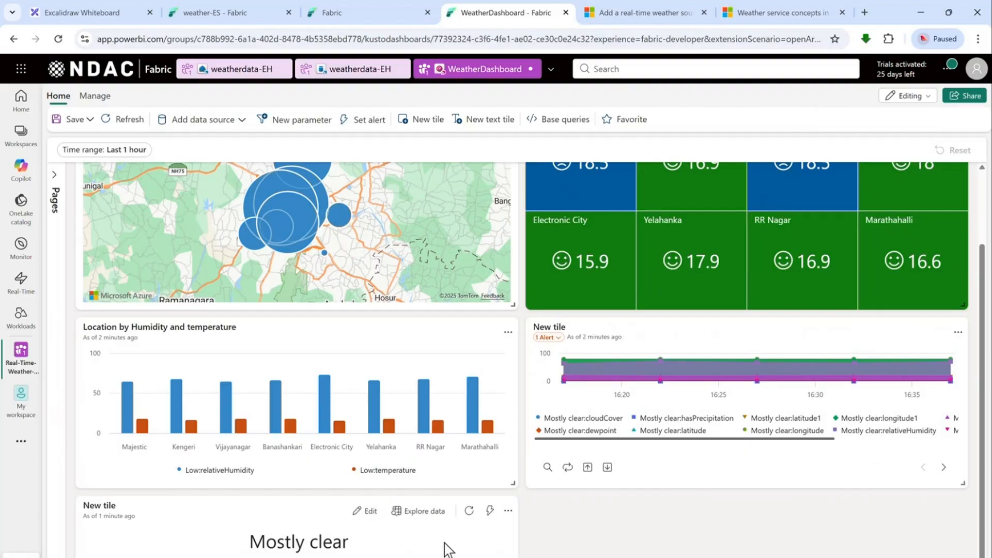
scroll(528, 292, up, 2)
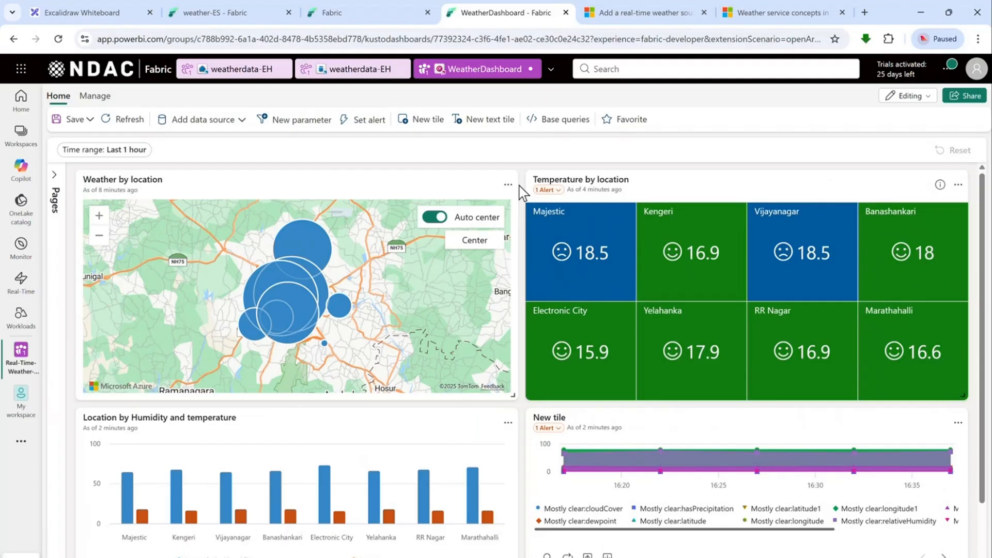
click(78, 119)
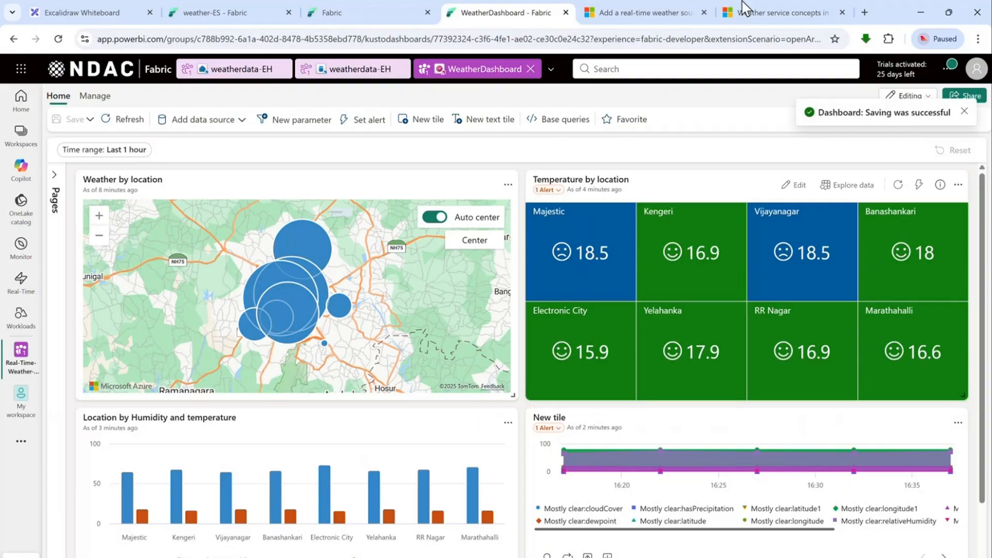
- Reload the Real-Time-Weather-WS workspace page and review its list of items
click(231, 12)
click(321, 10)
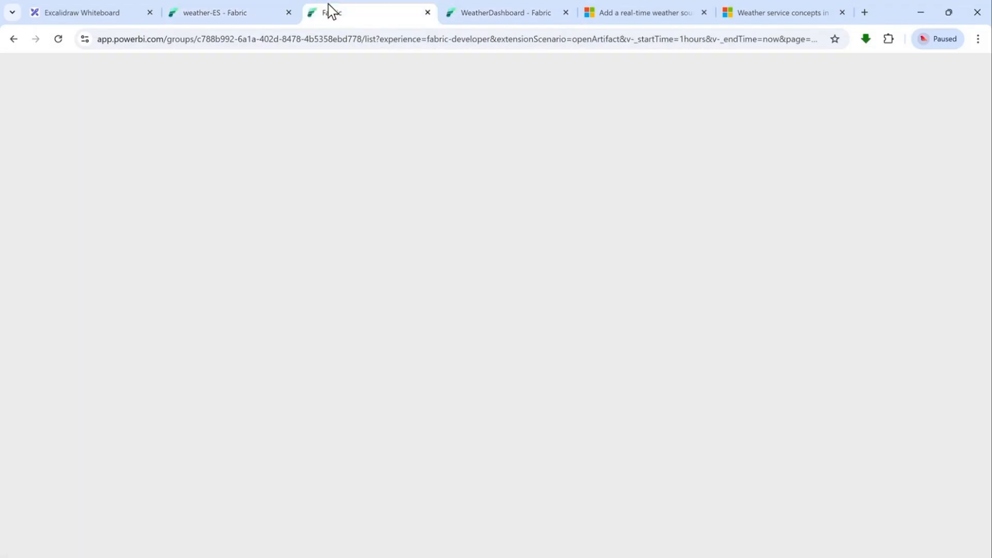
click(64, 42)
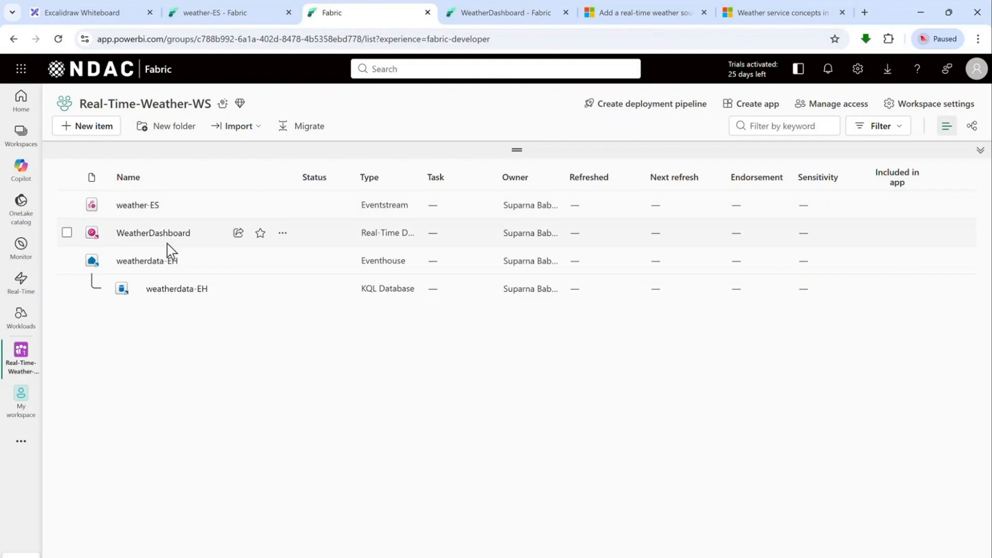
mouse_move(169, 266)
- Return to WeatherDashboard, preview it in Viewing mode and switch back to Editing mode
click(509, 14)
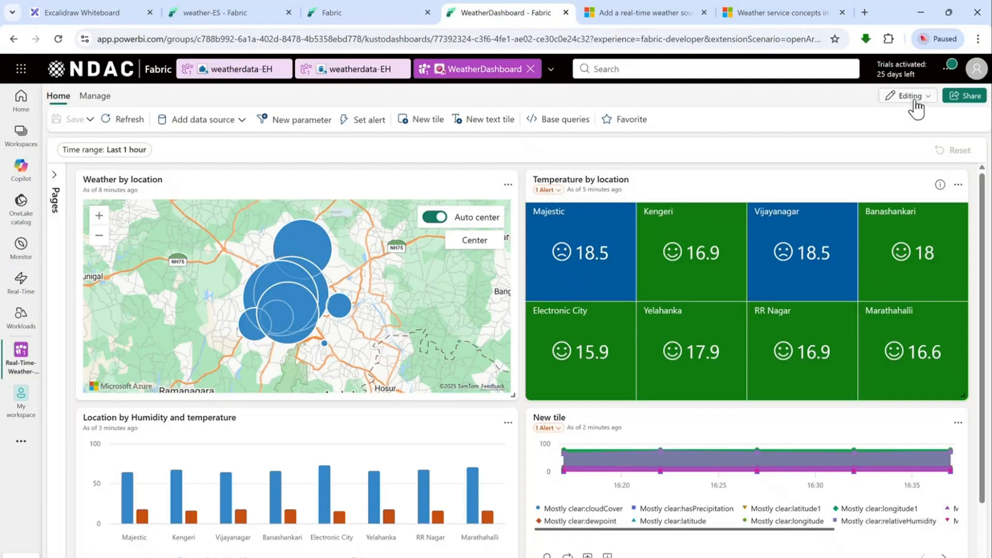
click(913, 98)
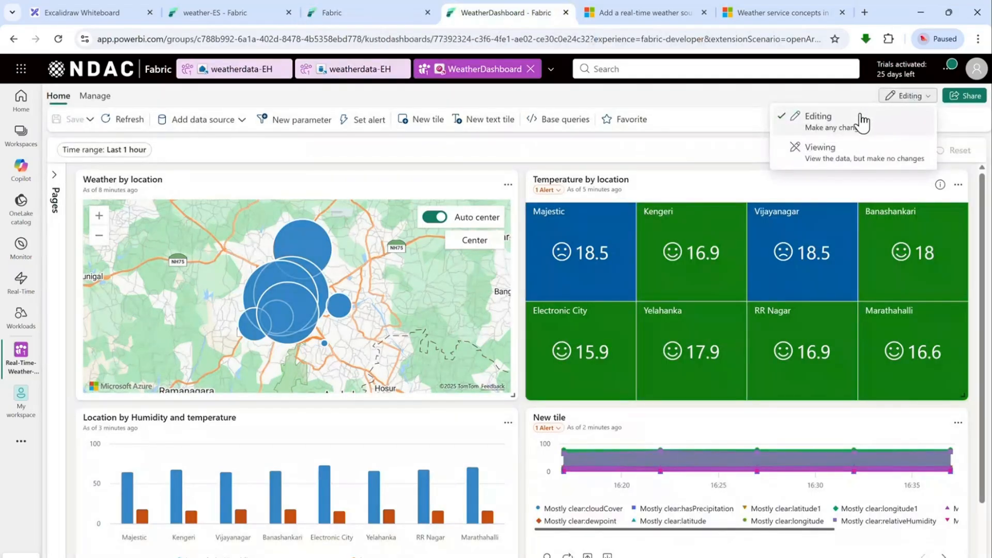
click(833, 156)
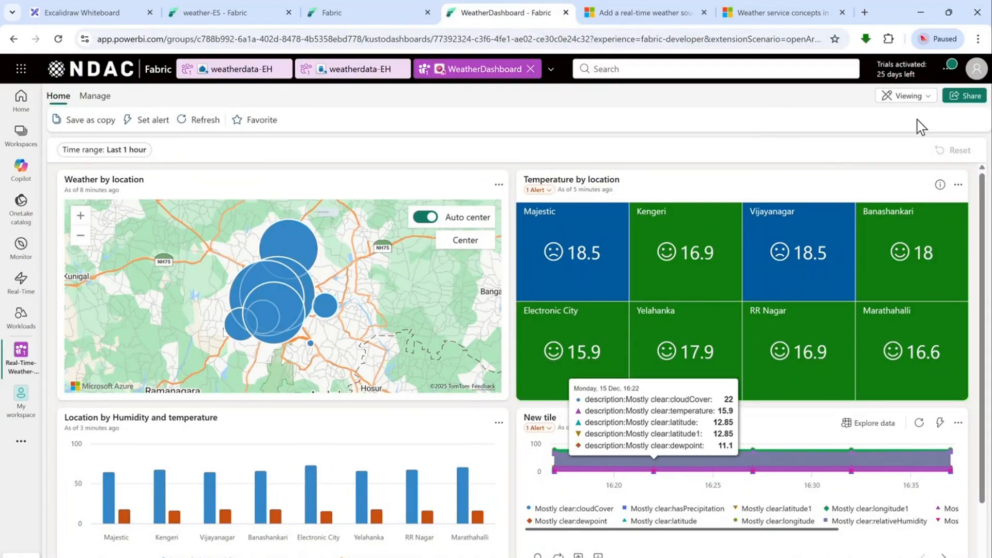
click(913, 97)
click(878, 124)
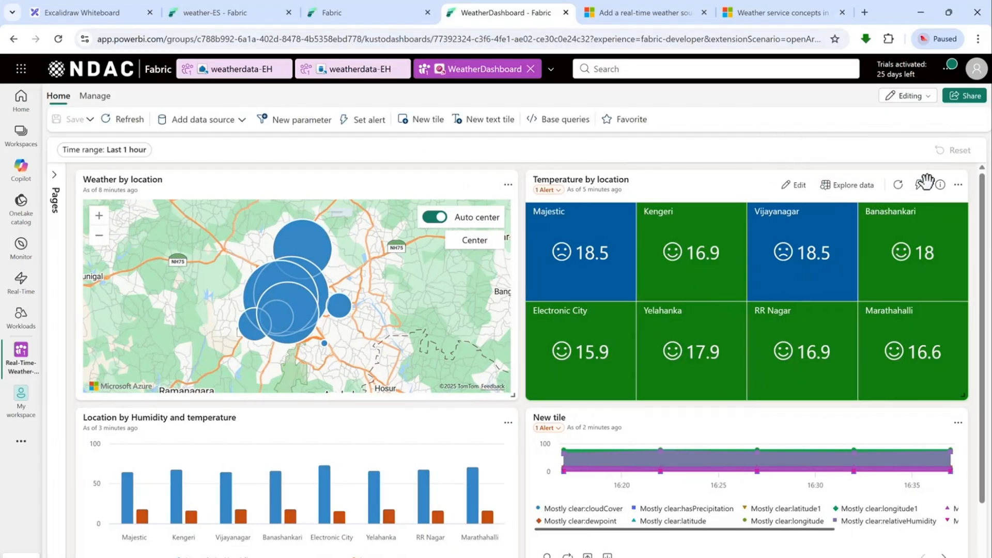
- Try an alert on the Temperature by location tile with the condition Changes, review its action options and close it unsaved
click(920, 185)
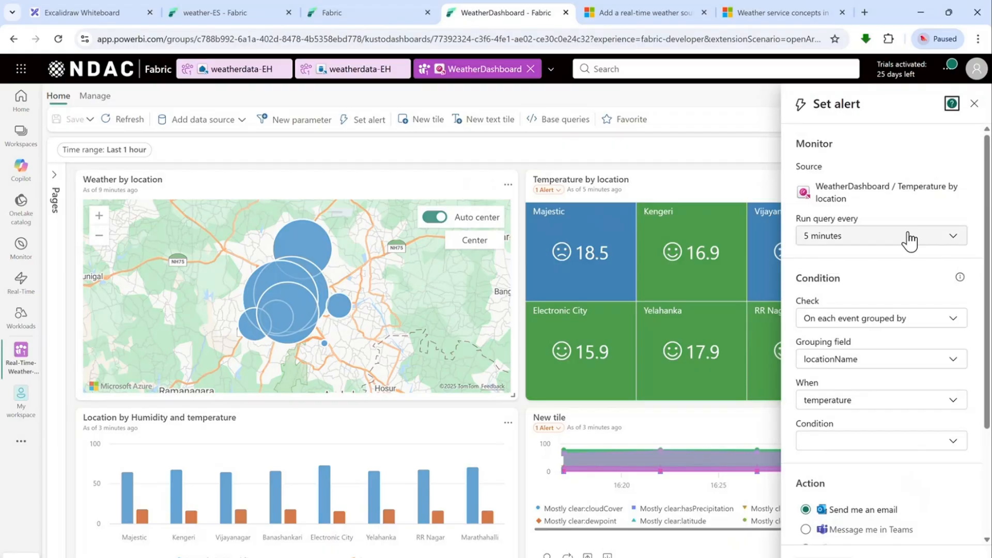
click(898, 447)
click(864, 316)
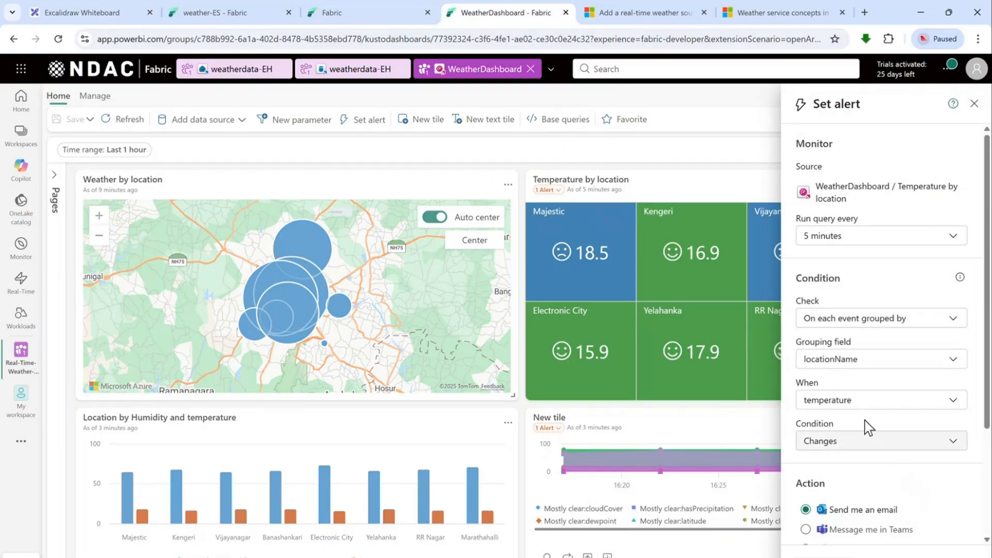
scroll(866, 422, down, 2)
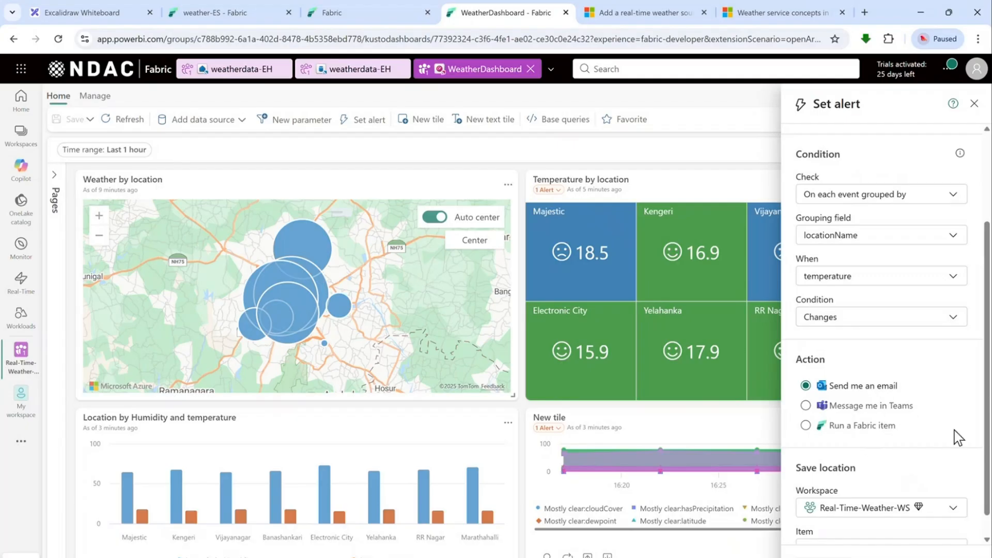
scroll(925, 419, down, 1)
scroll(921, 415, up, 3)
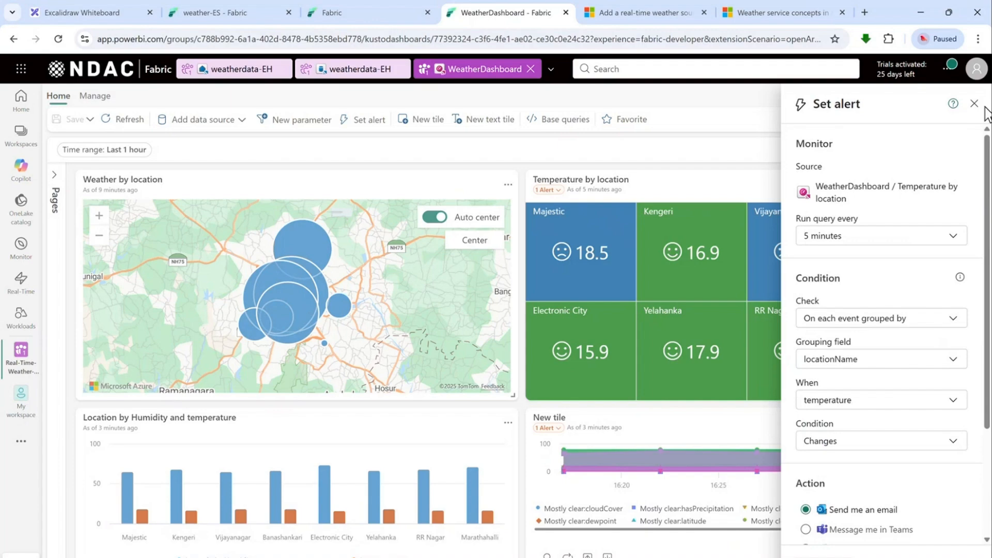
click(975, 105)
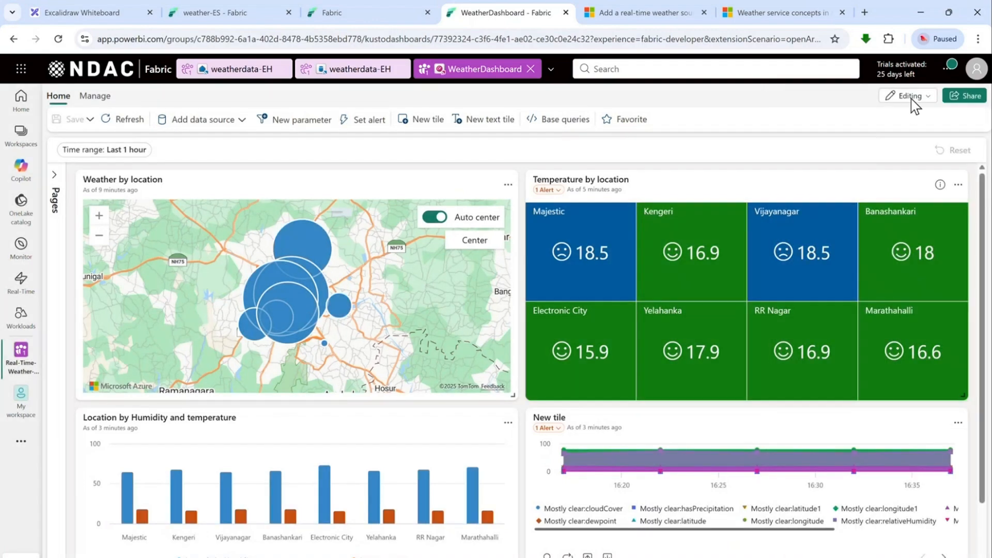
- Set the dashboard to Viewing mode and switch to the pipeline architecture diagram in Excalidraw
click(910, 97)
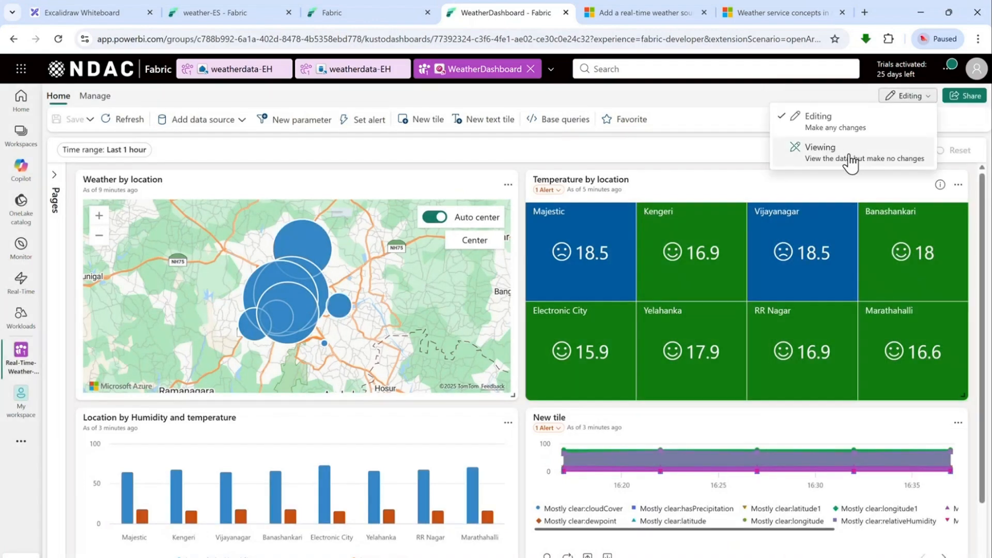
click(807, 155)
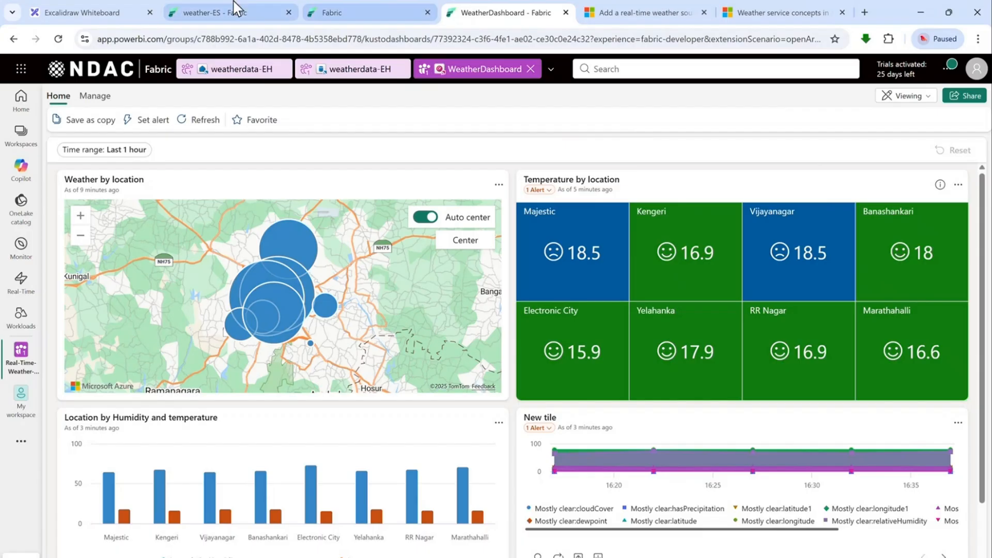
click(97, 14)
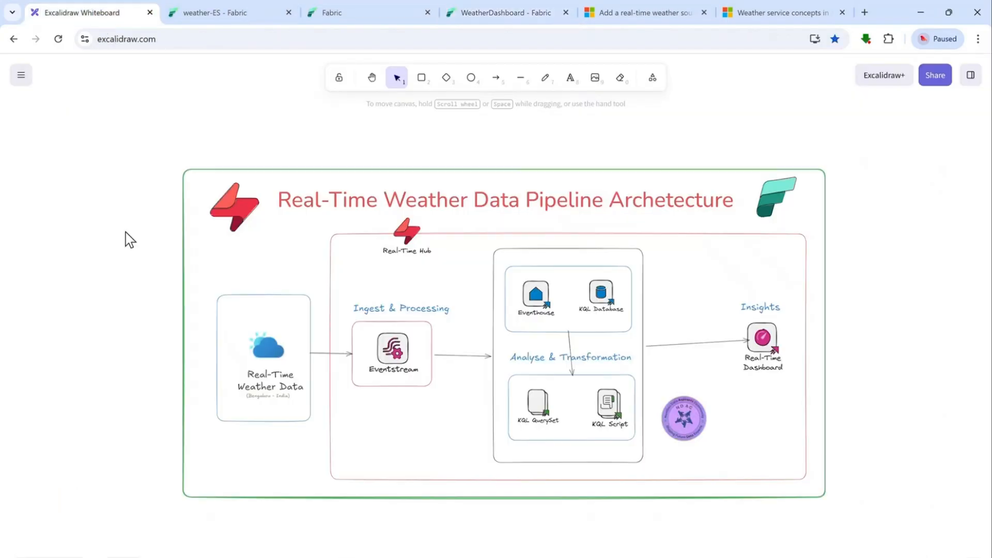